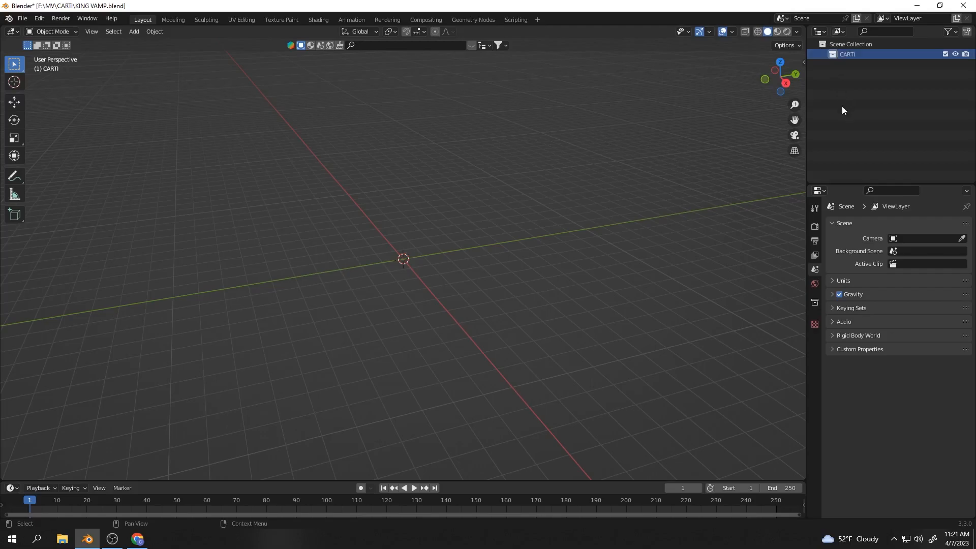
Switch to Chrome and save the 400 × 400 front-facing portrait from the CARTI FACE PROFILE image results.
click(138, 540)
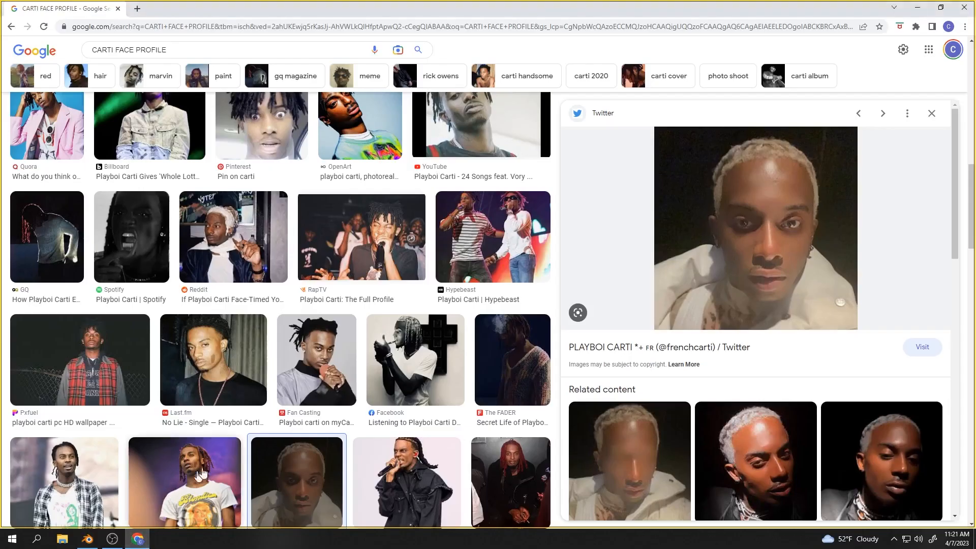
scroll(468, 375, up, 3)
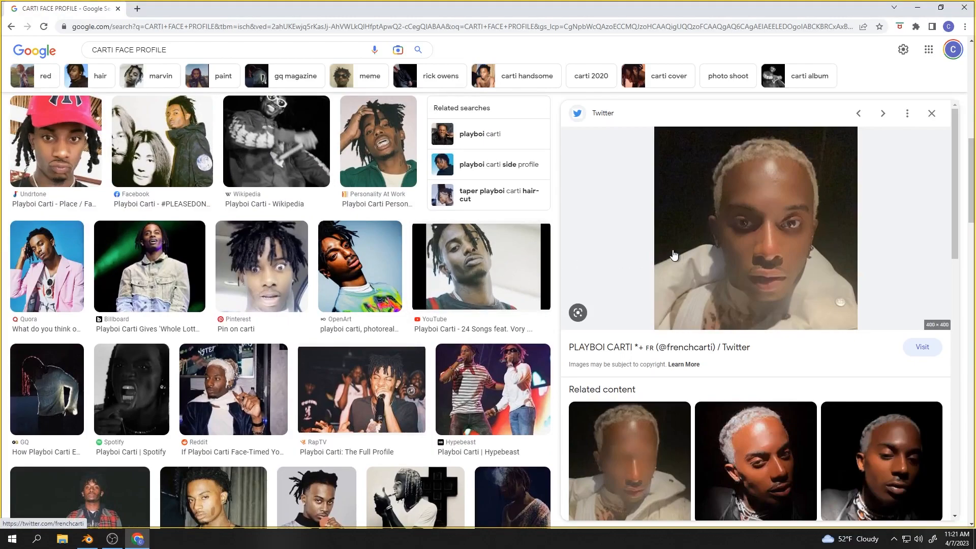
right_click(757, 236)
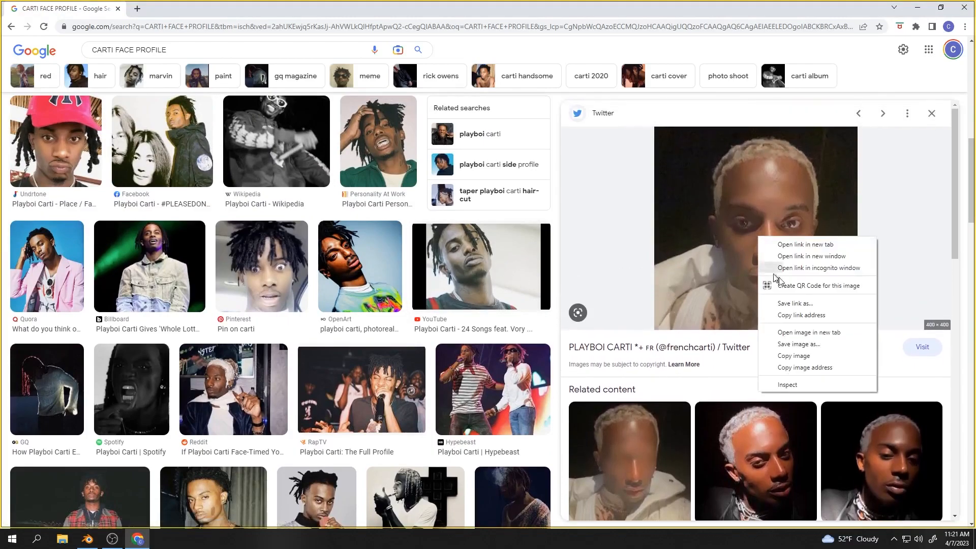
click(799, 345)
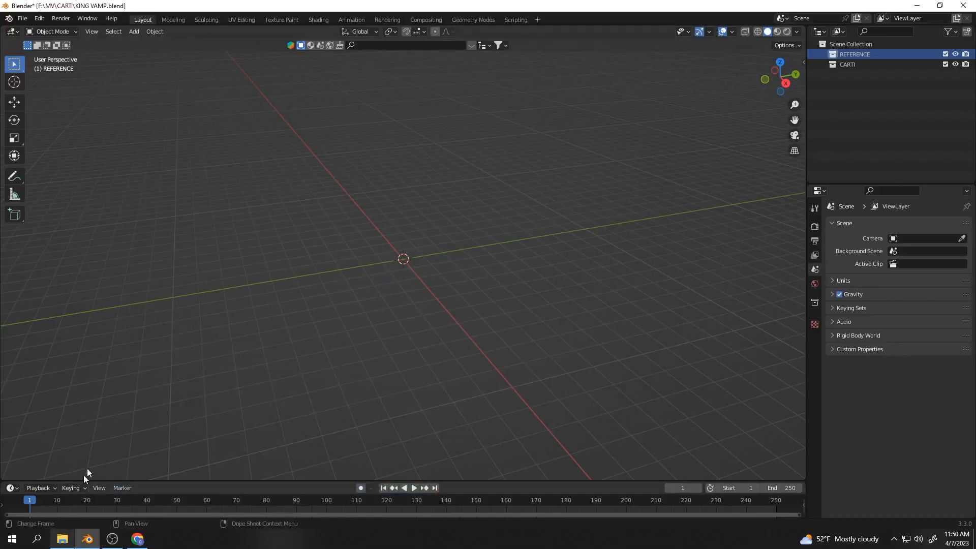
Import attachment-Playboi-Carti-Album, CARTI 1, CARTI 2, CARTI SIDE and uk6FPpgw_400x400 as image planes in the REFERENCE collection, leaving them deselected.
click(23, 19)
mouse_move(57, 156)
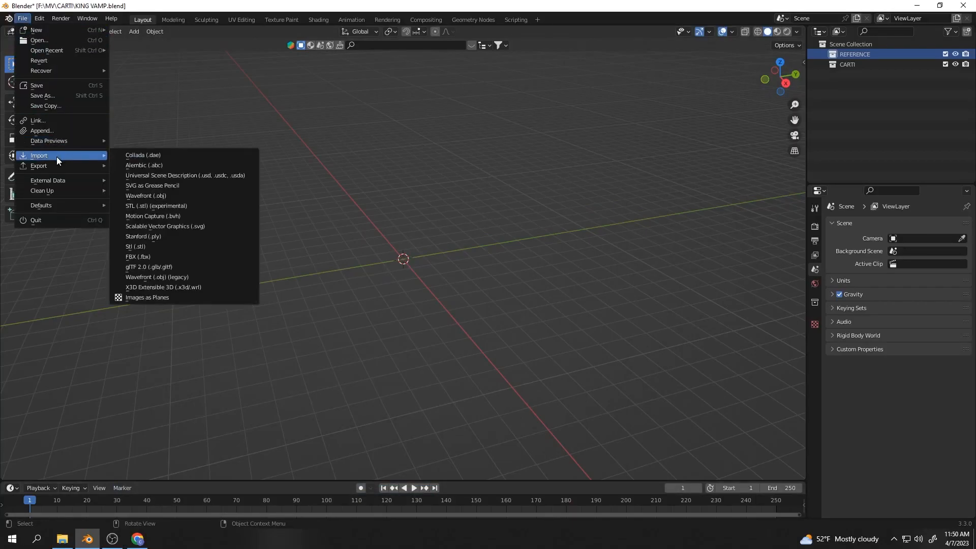
click(147, 297)
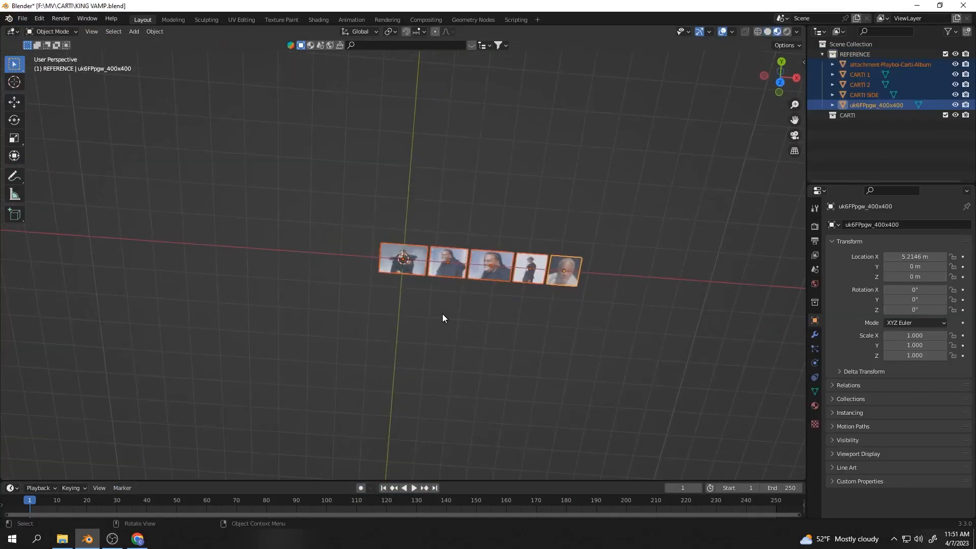
click(480, 374)
scroll(483, 378, up, 5)
shift+middle_drag(578, 319, 425, 272)
middle_drag(455, 322, 559, 167)
Split the 3D viewport vertically, shift the divider between the two areas, and join them back into one viewport.
drag(805, 29, 520, 112)
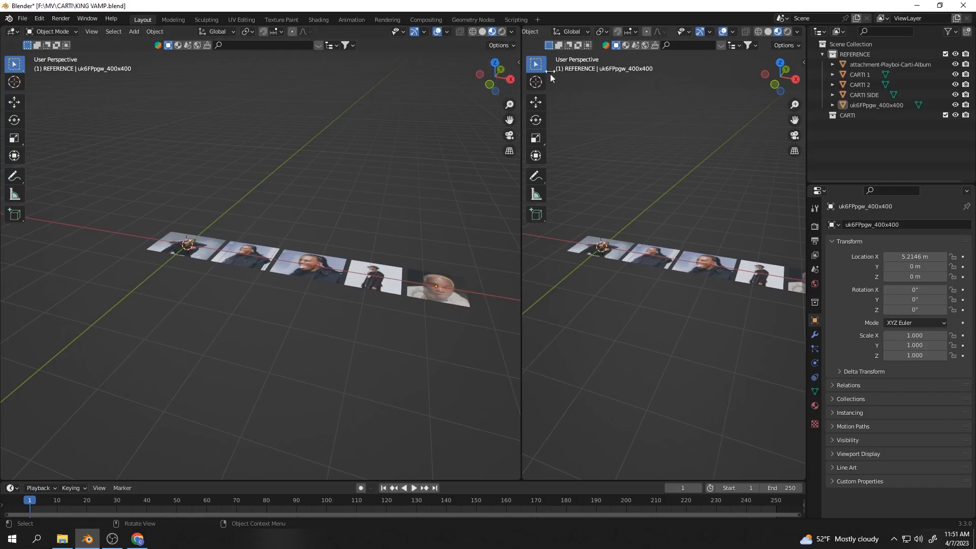
drag(522, 52, 714, 56)
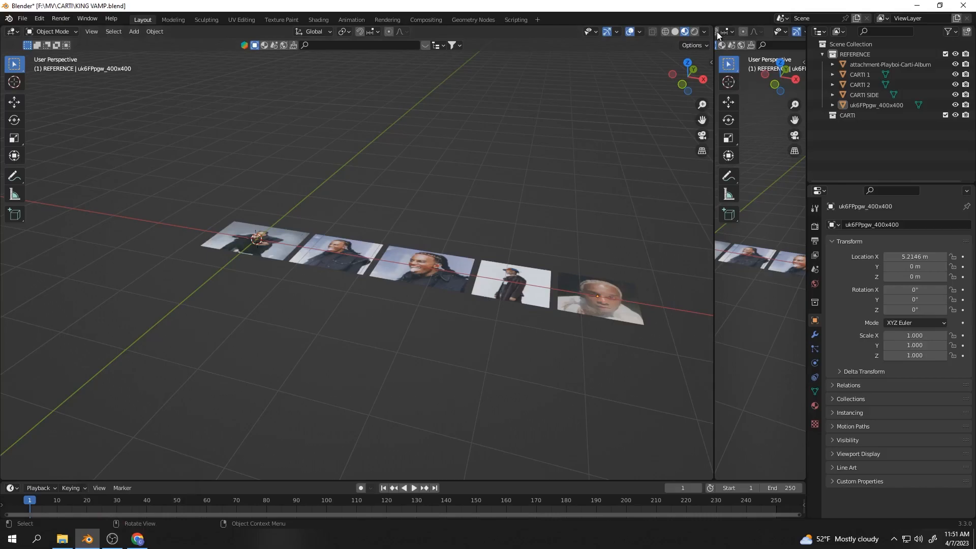
drag(713, 26, 752, 77)
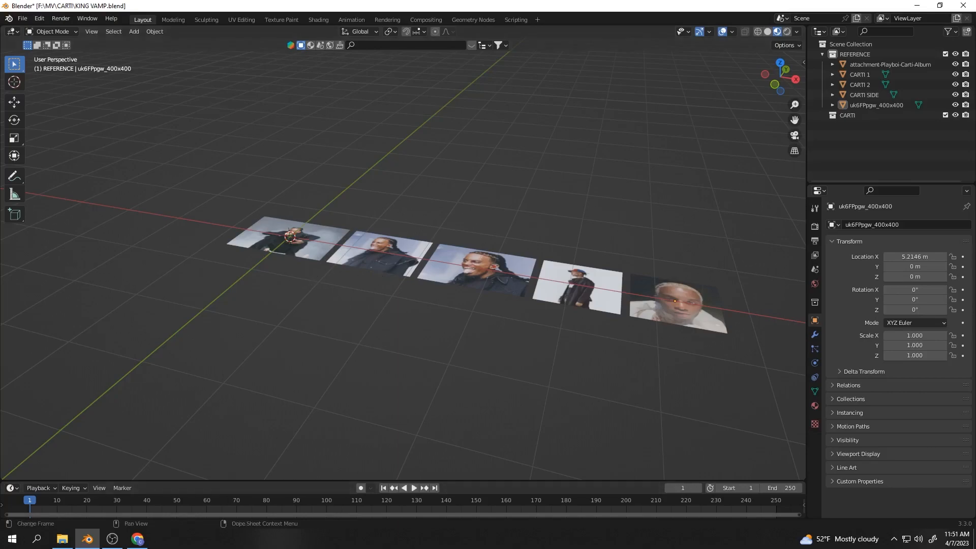
Switch to Chrome and examine the CARTI SIDE PROFILE image results and related photos for head references.
click(138, 538)
scroll(630, 328, down, 4)
scroll(404, 368, up, 7)
scroll(396, 368, down, 7)
scroll(396, 356, down, 4)
scroll(402, 386, down, 1)
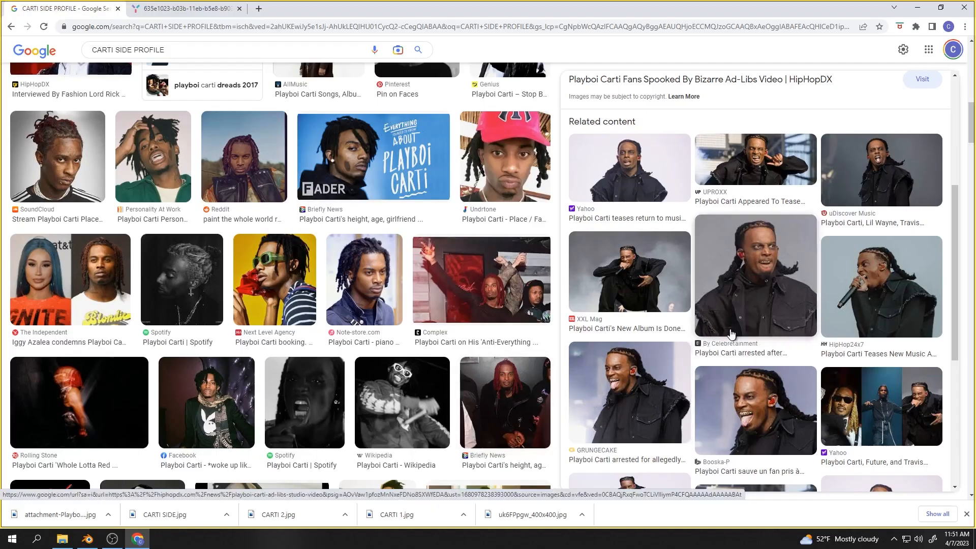
scroll(764, 348, up, 4)
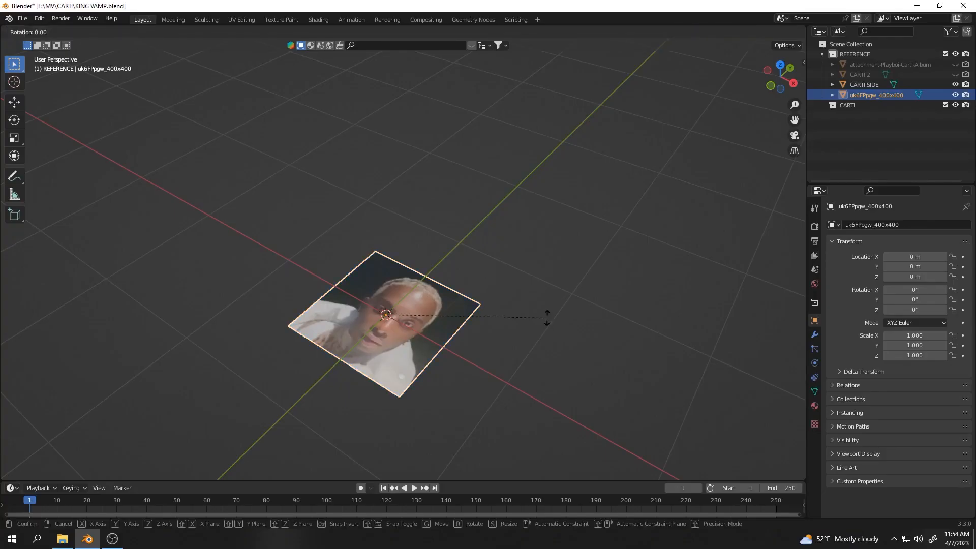
Rotate the uk6FPpgw_400x400 portrait plane 90° about the X axis so it stands upright.
text(rx90)
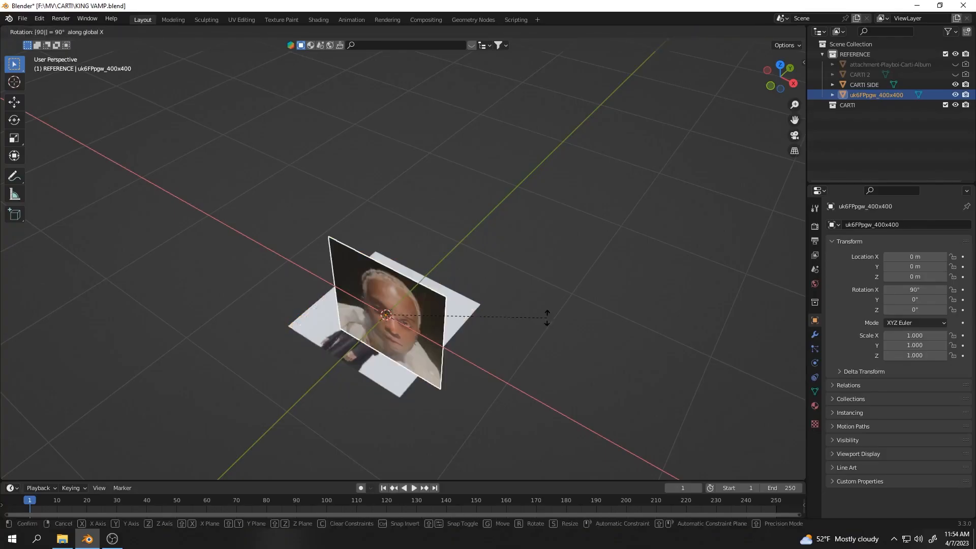
key(Return)
middle_drag(327, 307, 399, 275)
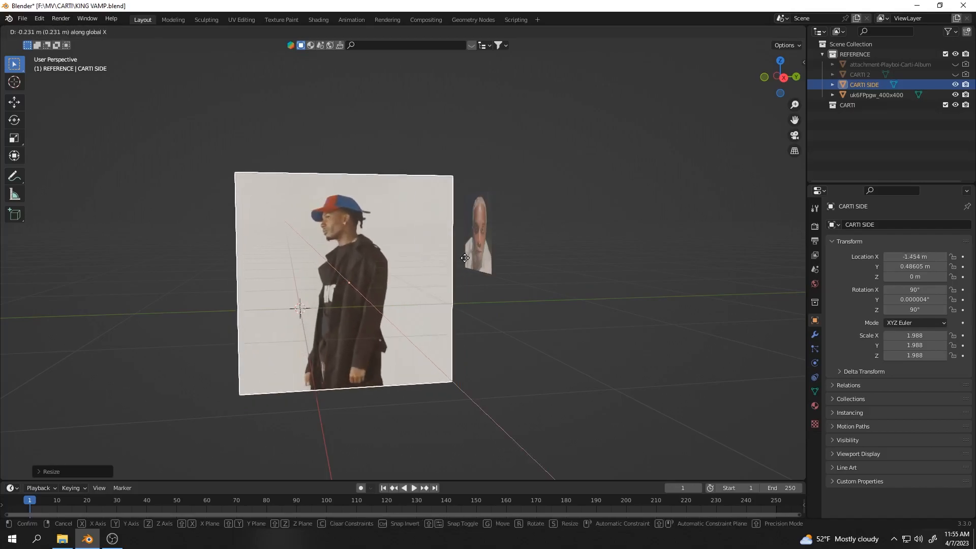
Cancel the pending X-axis move of the CARTI SIDE reference plane and deselect it.
right_click(464, 257)
middle_drag(213, 256, 345, 263)
click(446, 280)
middle_drag(446, 280, 427, 281)
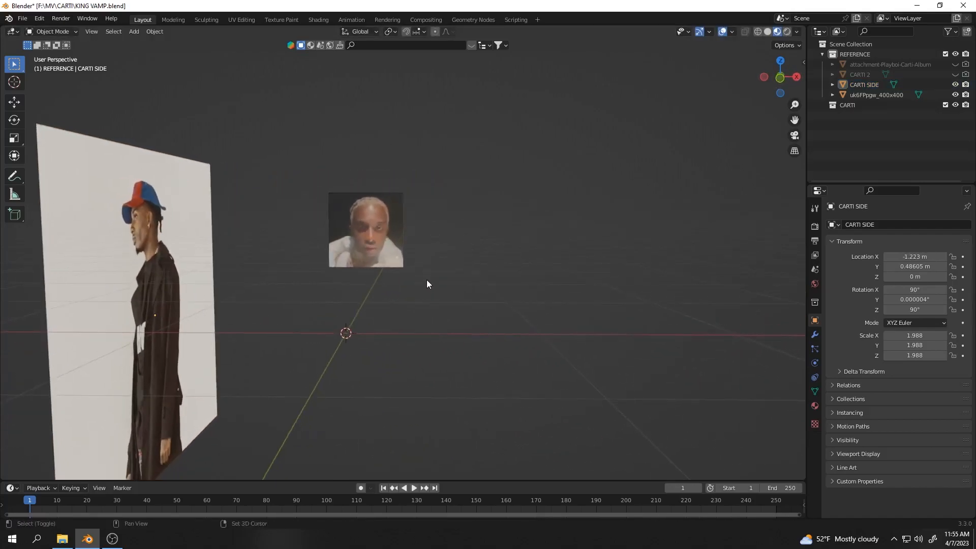
Make CARTI the active collection and add a cube mesh to it.
key(shift+a)
click(874, 105)
key(shift+a)
mouse_move(264, 321)
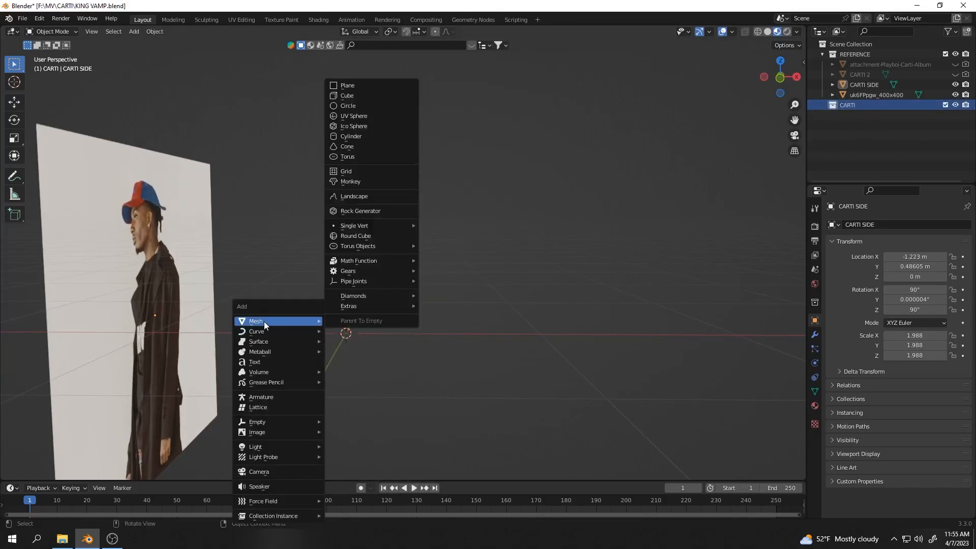
click(363, 97)
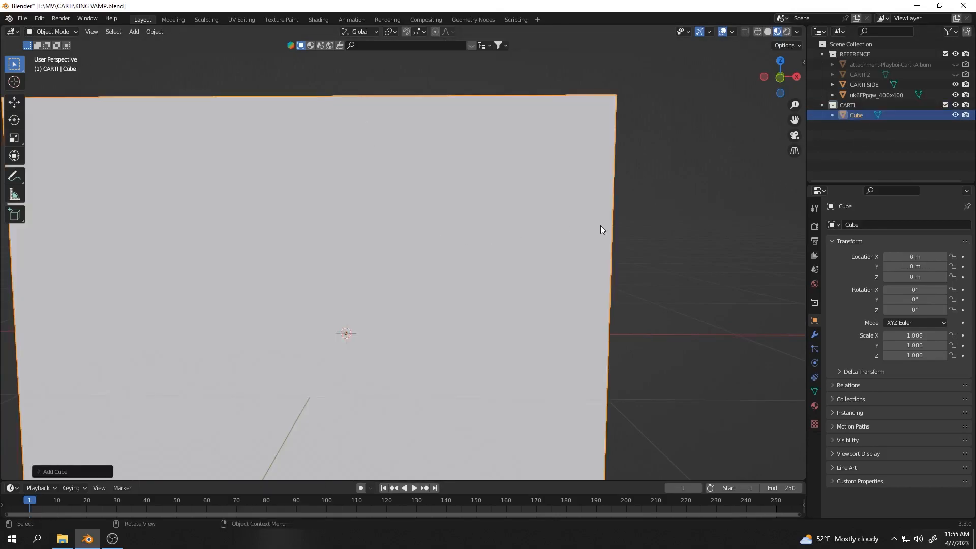
Scale the cube down uniformly to about 0.198 in front view.
key(KP_1)
key(s)
click(417, 311)
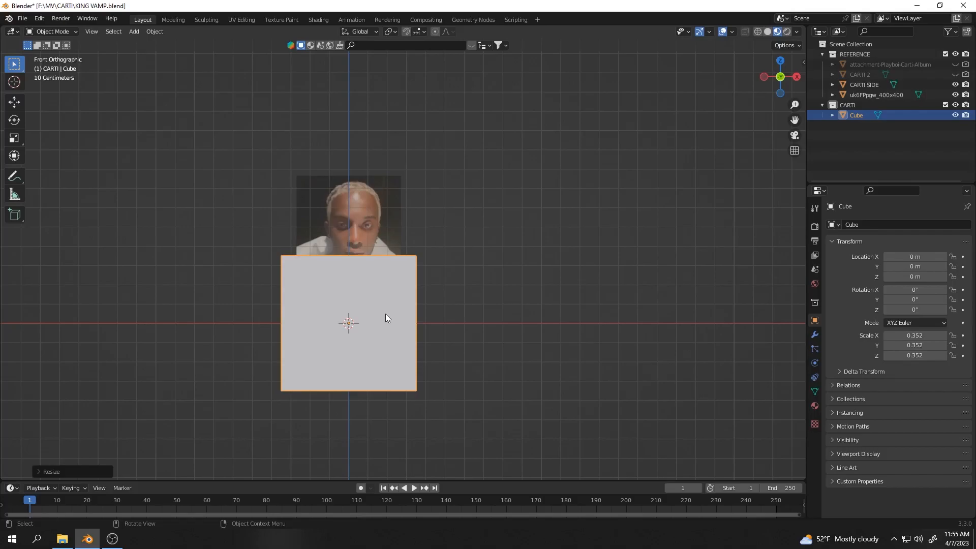
scroll(280, 316, up, 1)
scroll(305, 308, down, 2)
scroll(327, 303, up, 4)
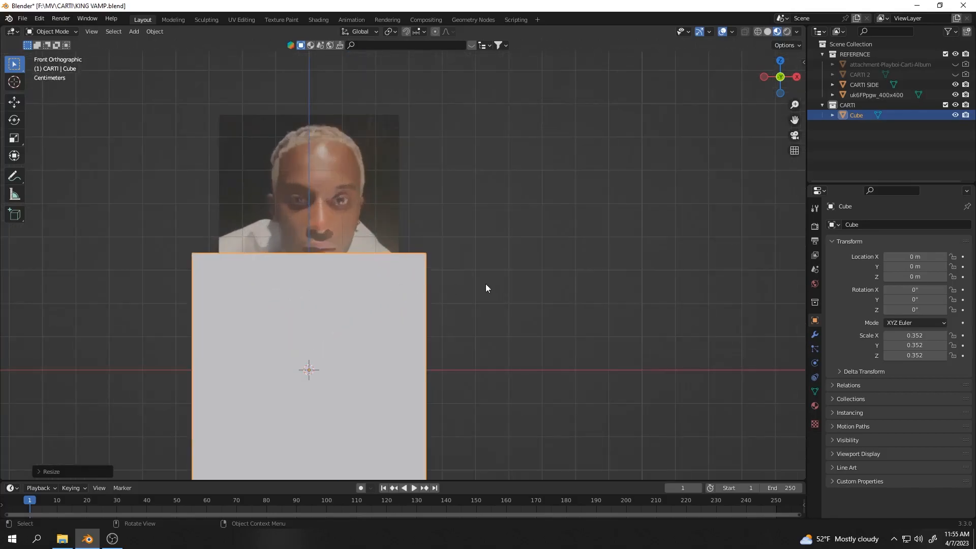
key(s)
click(401, 318)
Move the cube up along Z to about 0.537 m so it covers the face in the portrait reference.
key(g)
key(z)
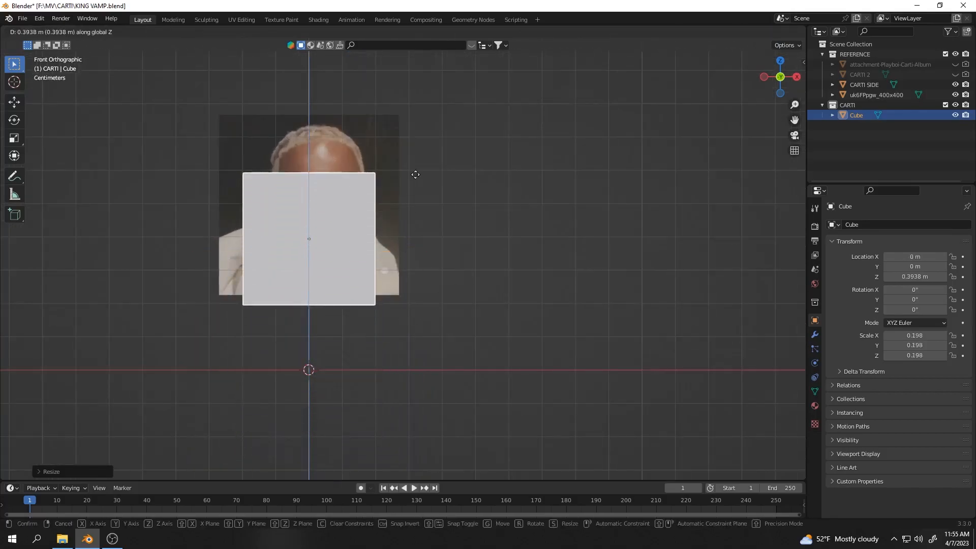
click(425, 141)
shift+middle_drag(297, 230, 387, 308)
scroll(514, 327, up, 4)
scroll(508, 333, down, 3)
scroll(495, 339, up, 3)
shift+middle_drag(529, 396, 483, 352)
scroll(529, 355, down, 2)
scroll(531, 355, up, 1)
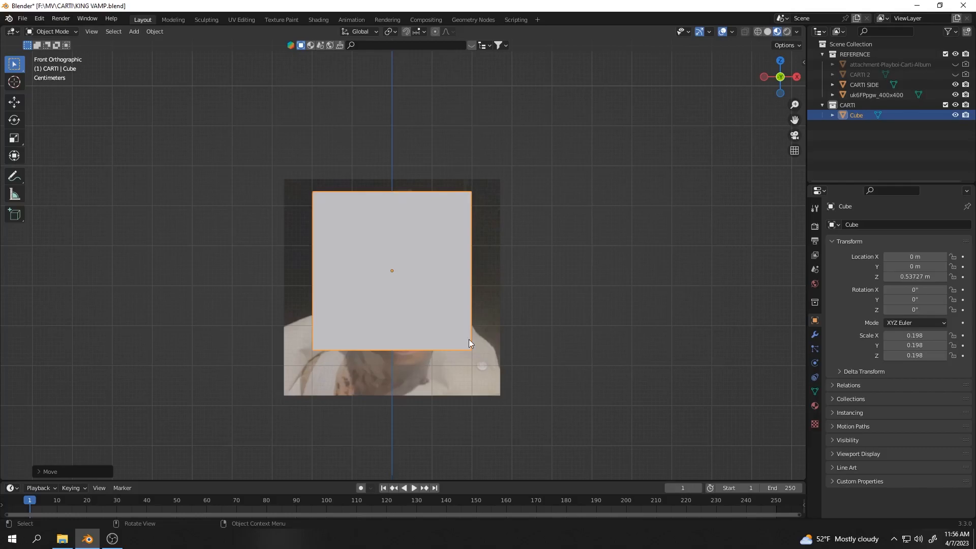
scroll(470, 340, down, 2)
scroll(472, 340, up, 3)
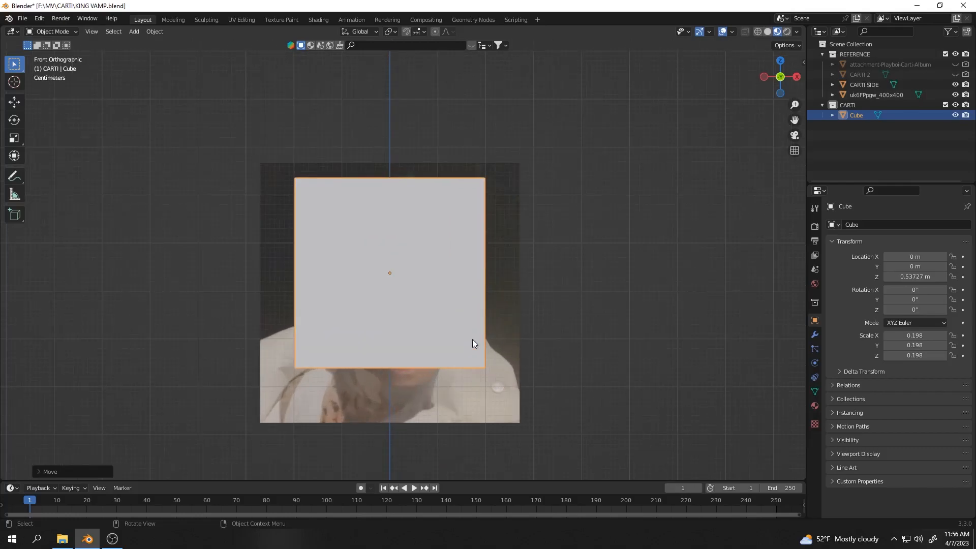
Add a Subdivision Surface modifier to the cube and set its viewport level to 2.
key(ctrl+2)
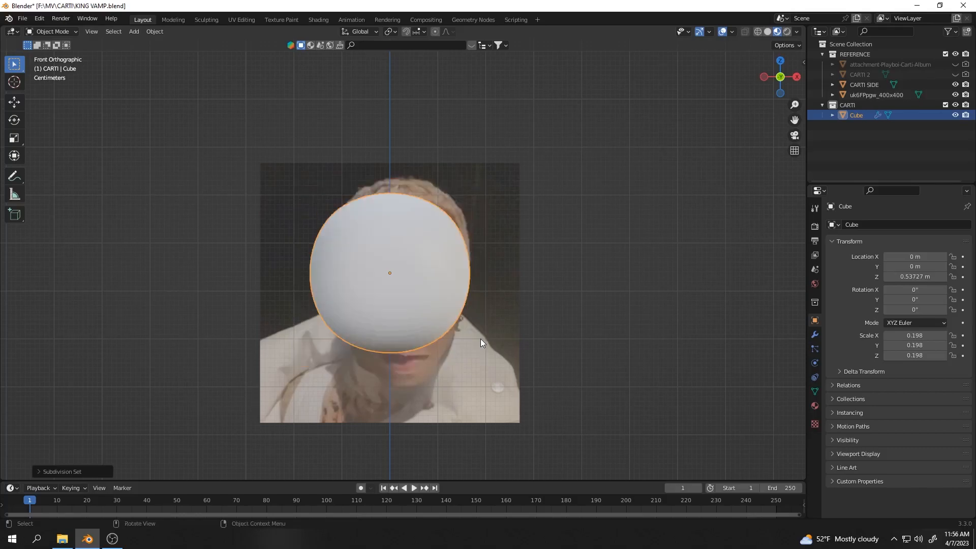
click(815, 334)
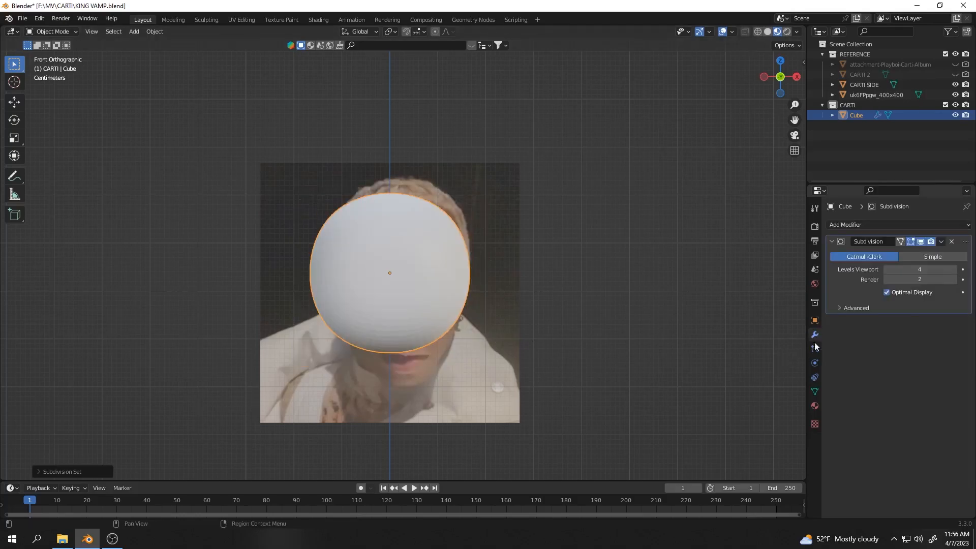
click(887, 270)
click(888, 269)
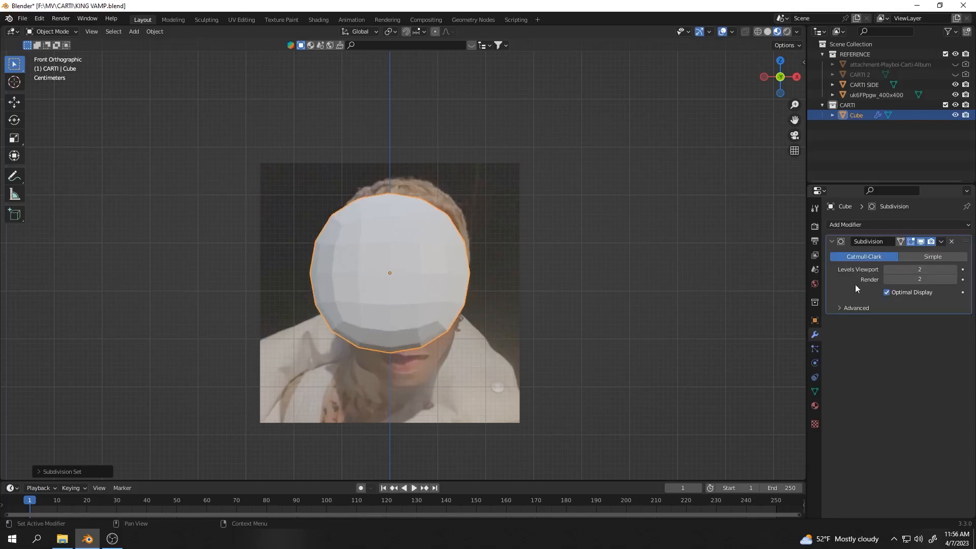
Apply the Subdivision modifier to the cube in Object Mode.
key(Tab)
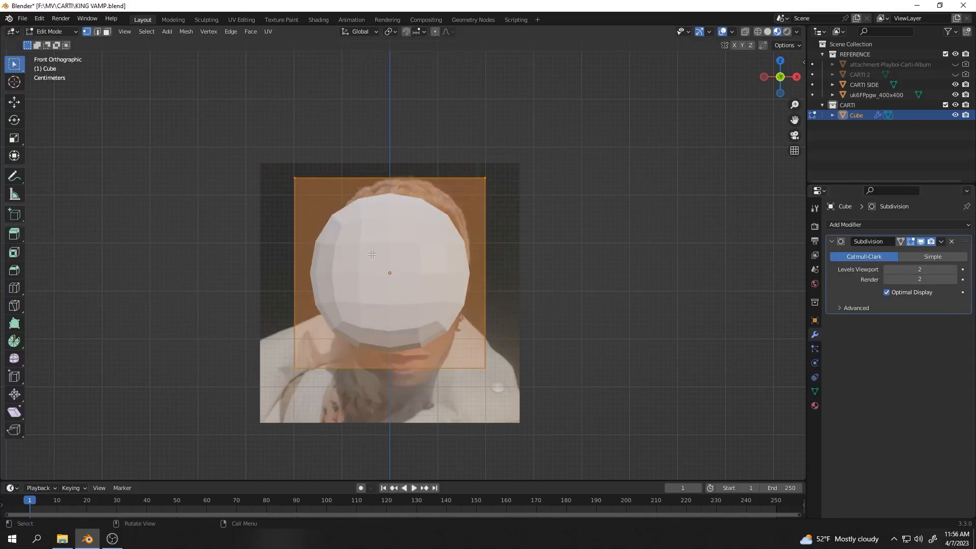
key(Tab)
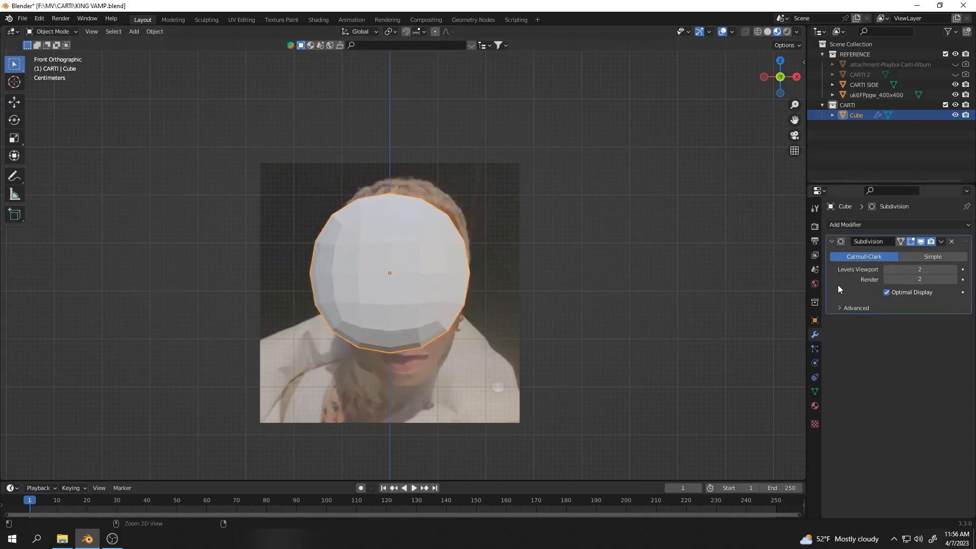
key(ctrl+a)
In Edit Mode with X-ray on, delete the vertices of the rounded cube's half on the negative X side.
key(Tab)
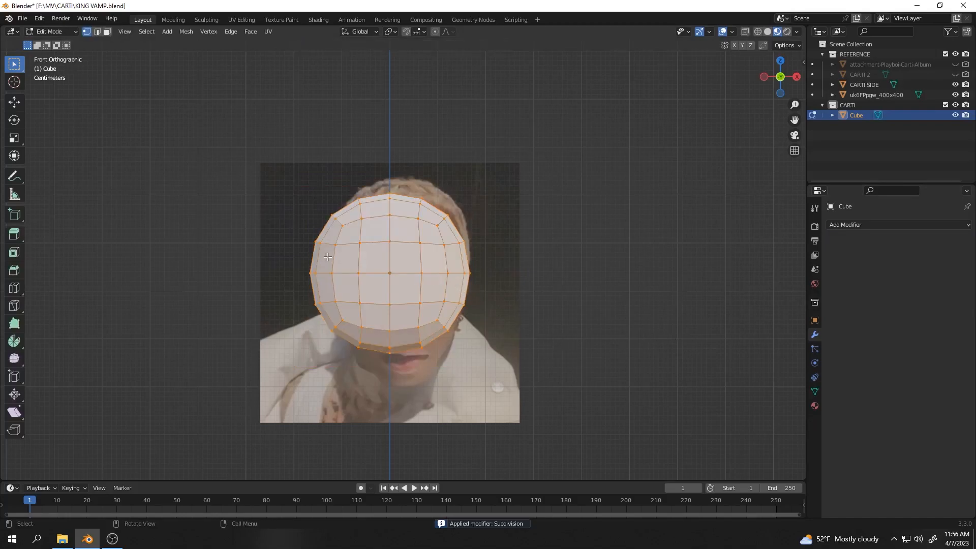
drag(255, 147, 379, 429)
key(alt+z)
drag(252, 146, 376, 414)
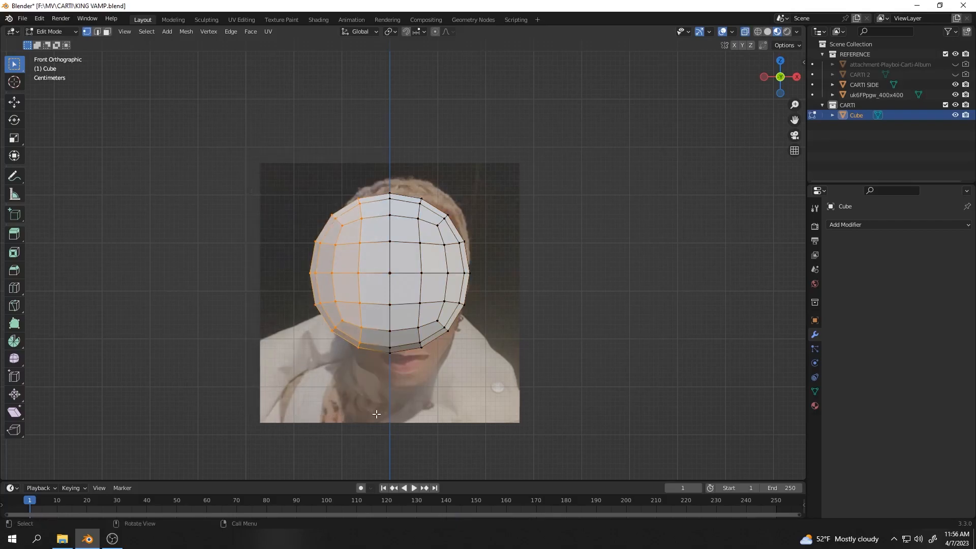
key(x)
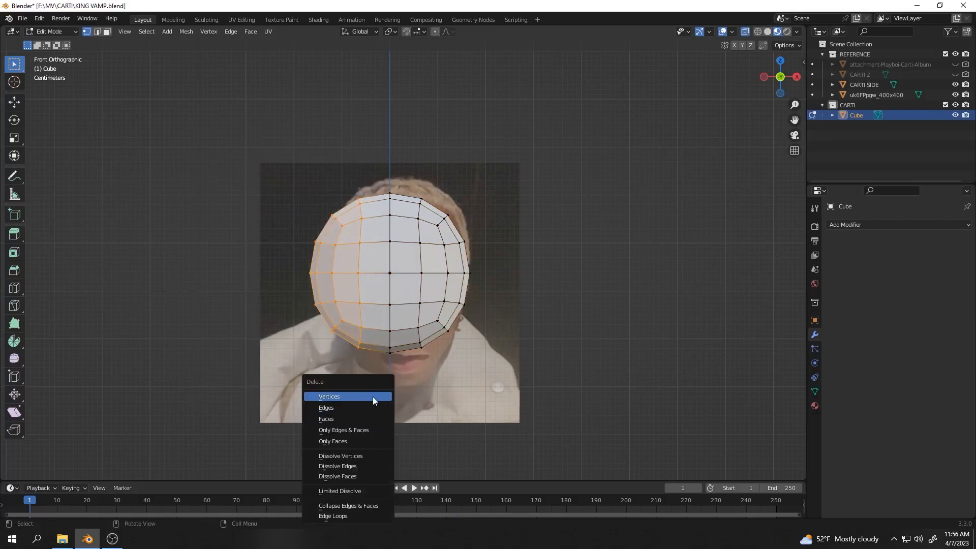
click(373, 396)
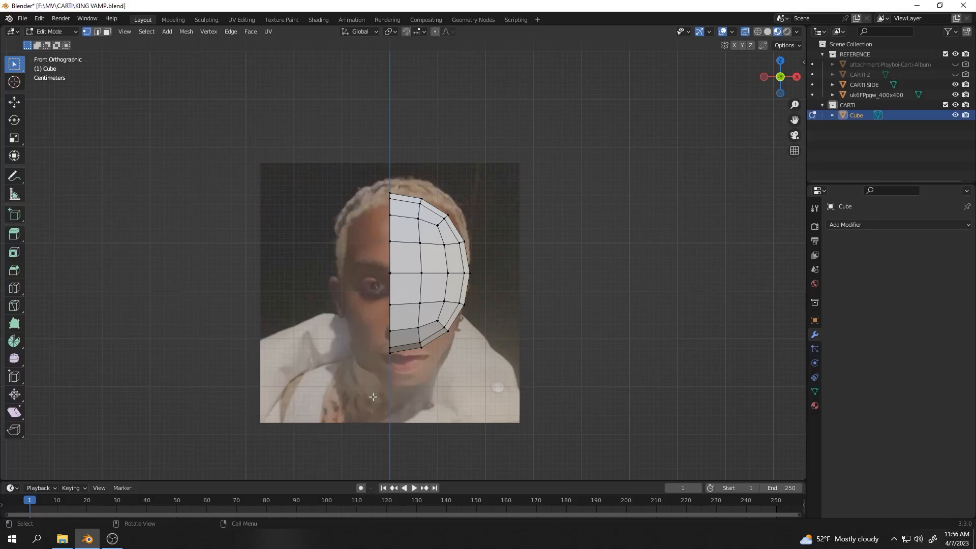
Return to Object Mode and add a Mirror modifier on the X axis to the half head.
key(Tab)
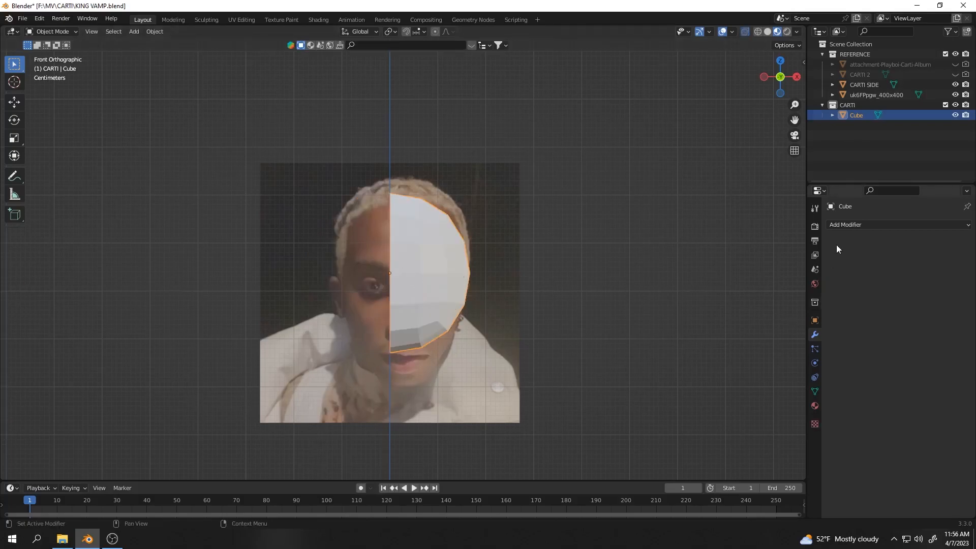
click(844, 225)
click(765, 342)
scroll(392, 279, up, 1)
Stretch the mirrored head shape along Z by a factor of about 1.14.
key(s)
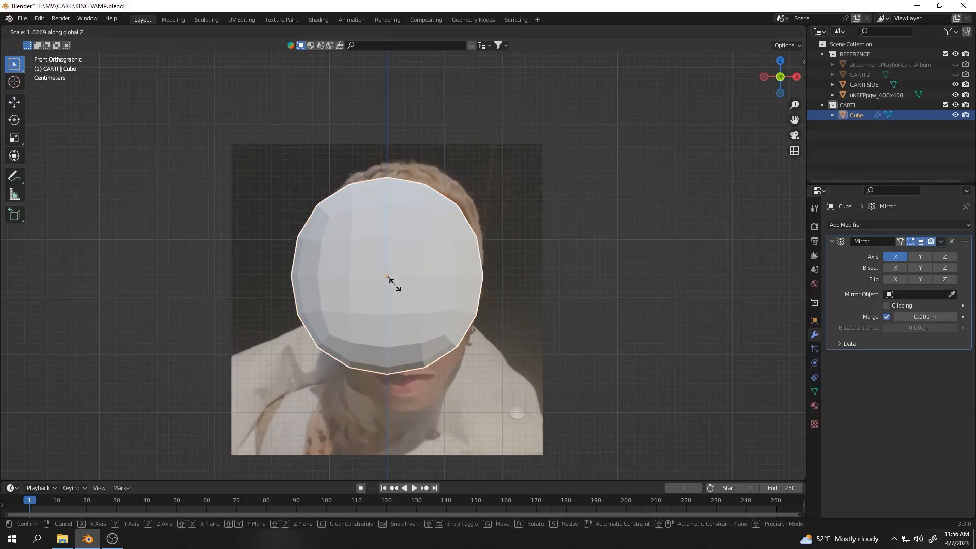
key(z)
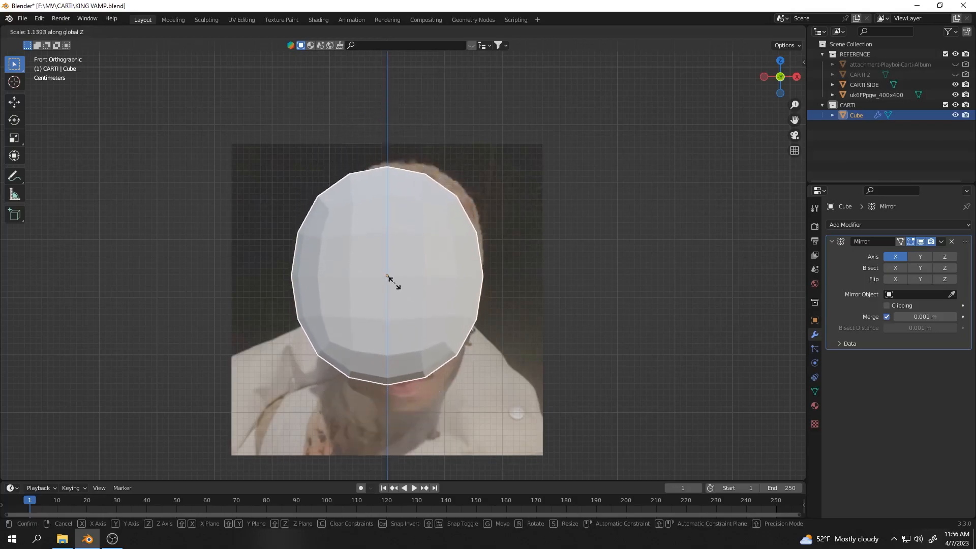
click(426, 282)
Center the view on the head shape and scale it along the Y axis to adjust its depth.
middle_drag(426, 286, 441, 257)
key(KP_Decimal)
scroll(519, 269, down, 5)
key(s)
key(x)
key(y)
click(443, 258)
Check the half mesh in Edit Mode, return to Object Mode and apply Shade Smooth to the mirrored head shape.
middle_drag(443, 258, 486, 275)
key(Tab)
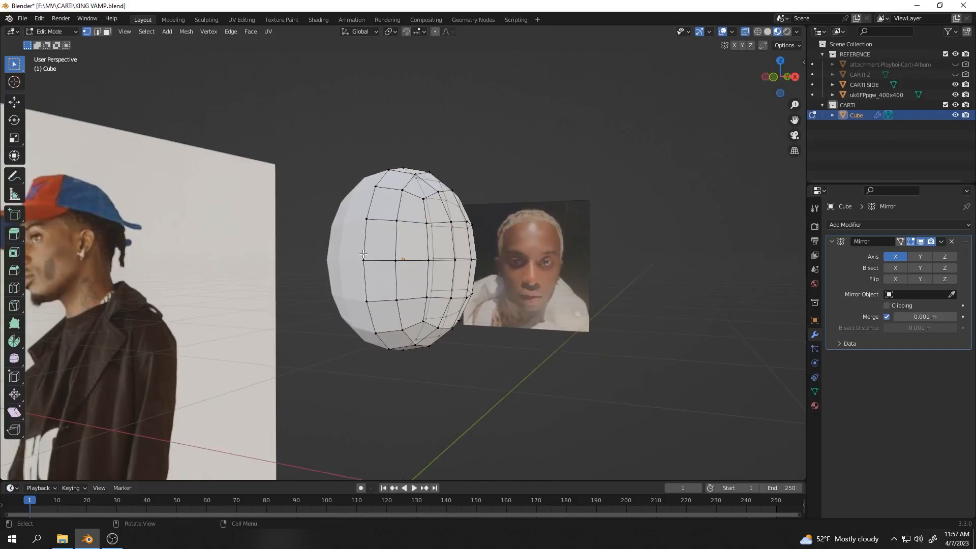
middle_drag(315, 215, 458, 228)
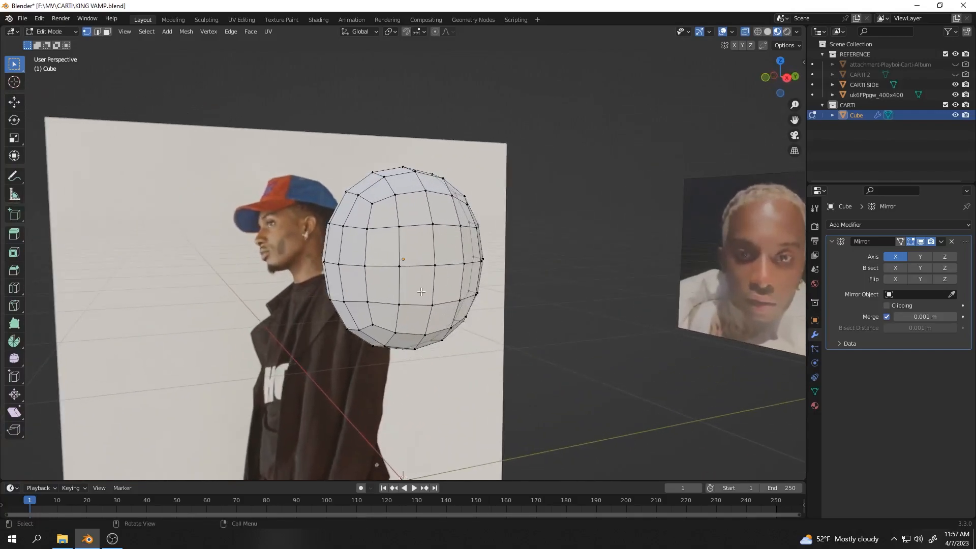
key(Tab)
middle_drag(405, 298, 484, 285)
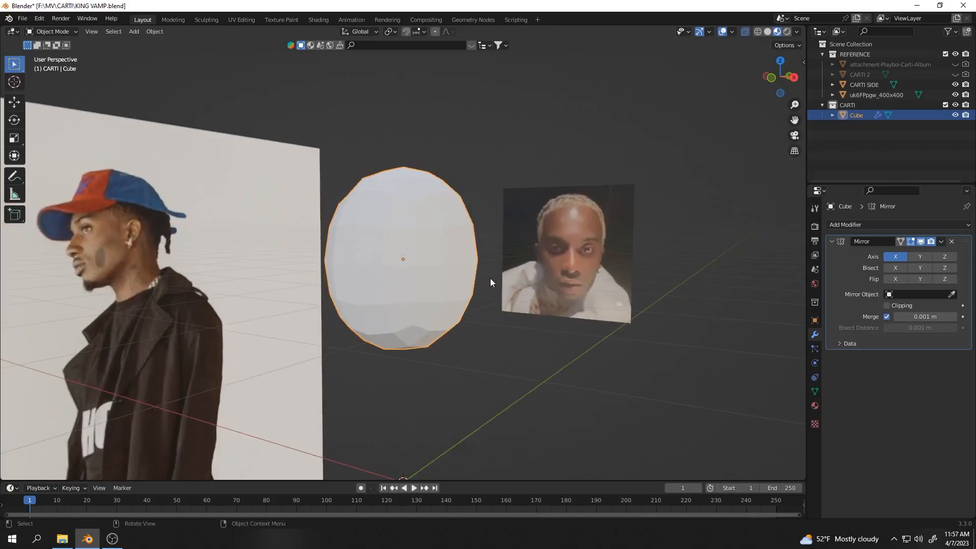
middle_drag(403, 275, 484, 229)
right_click(444, 308)
click(385, 275)
scroll(556, 307, up, 2)
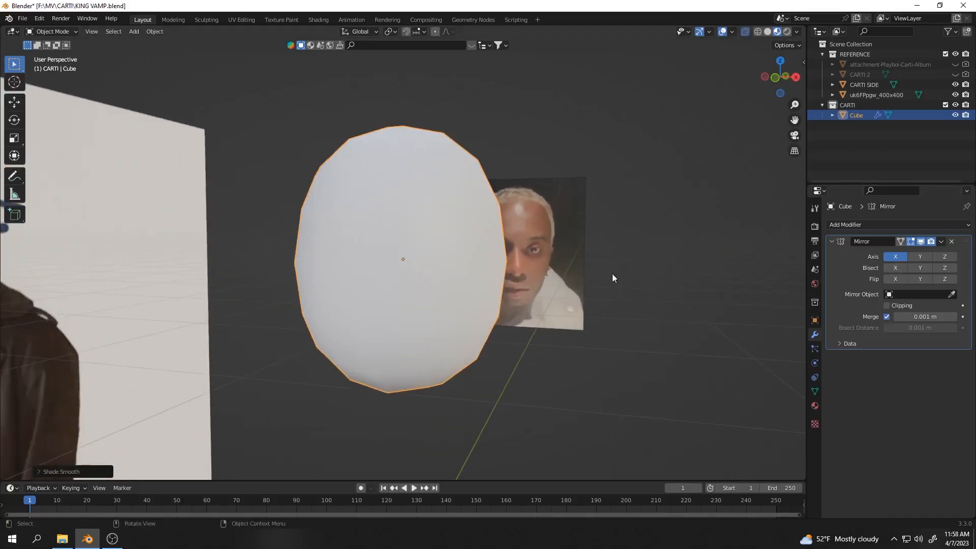
Add a Subdivision Surface modifier to the head shape and set its viewport level to 2.
click(815, 391)
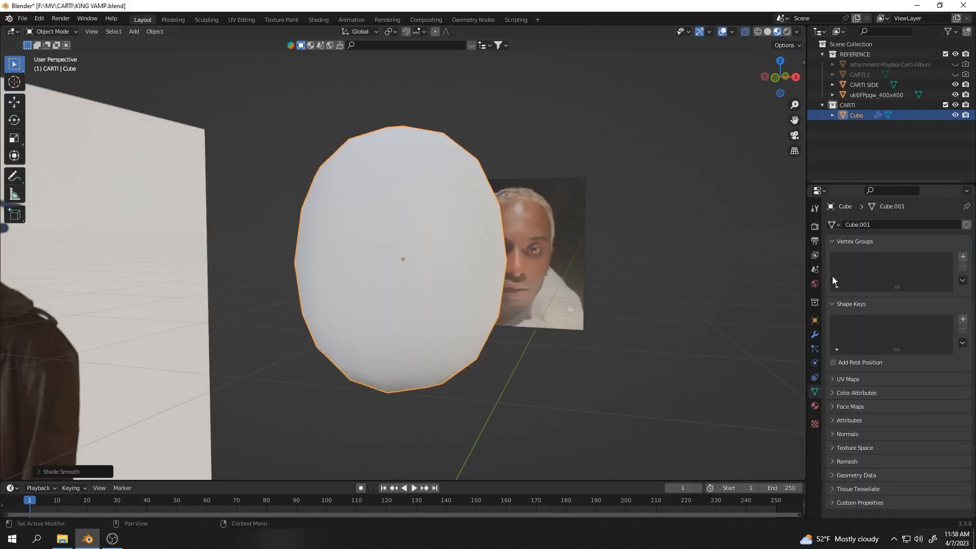
click(815, 349)
click(814, 334)
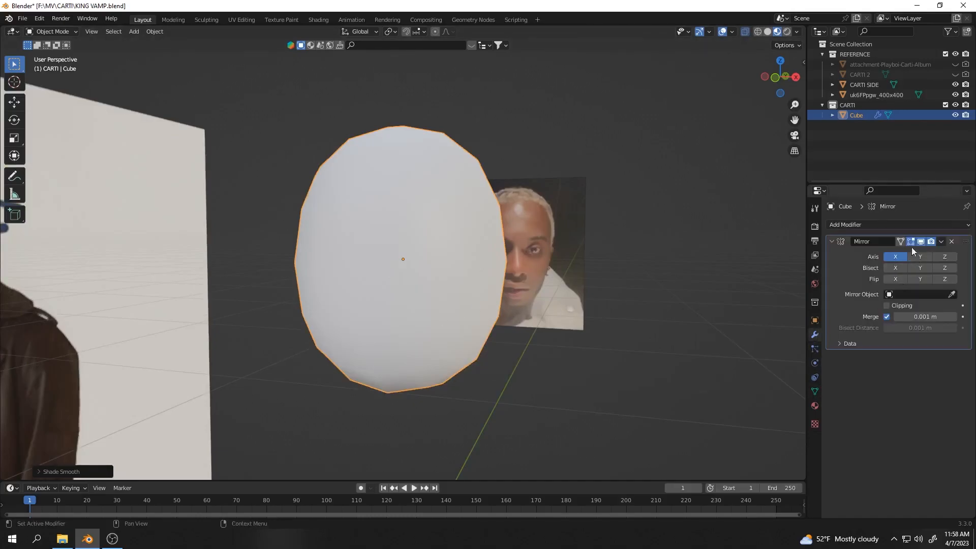
click(897, 224)
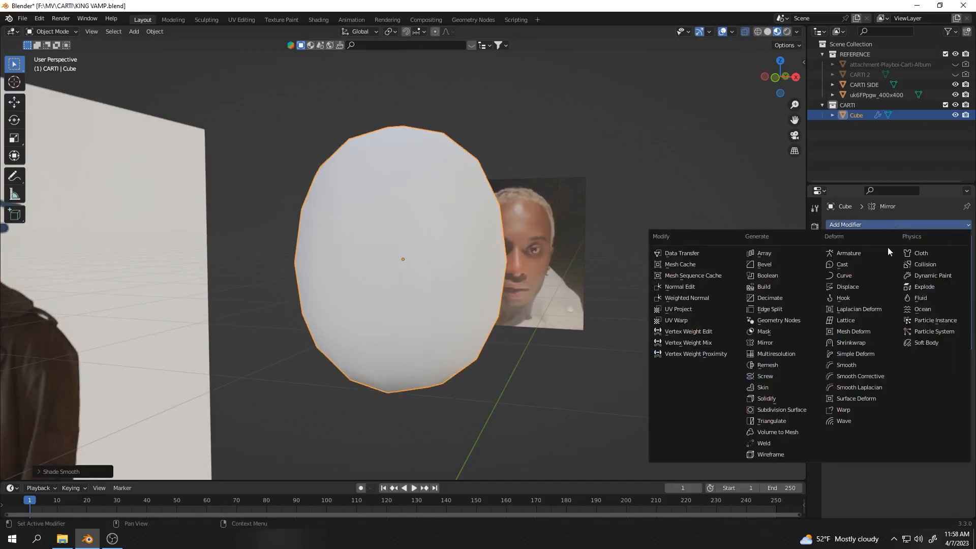
click(778, 410)
click(953, 386)
scroll(389, 349, down, 2)
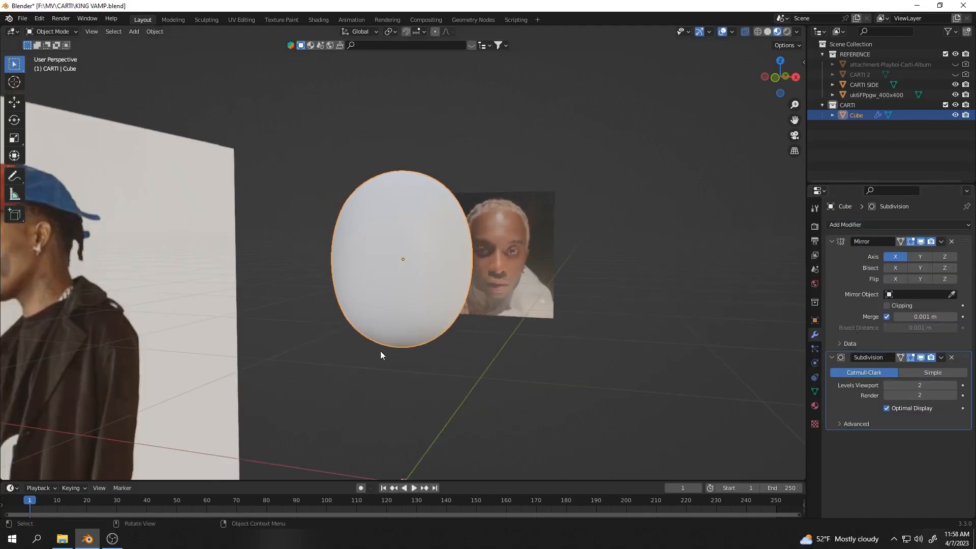
Switch to the front view in Object Mode with Solid shading, and select the front reference image.
middle_drag(386, 349, 422, 348)
click(783, 81)
scroll(427, 300, up, 2)
key(Tab)
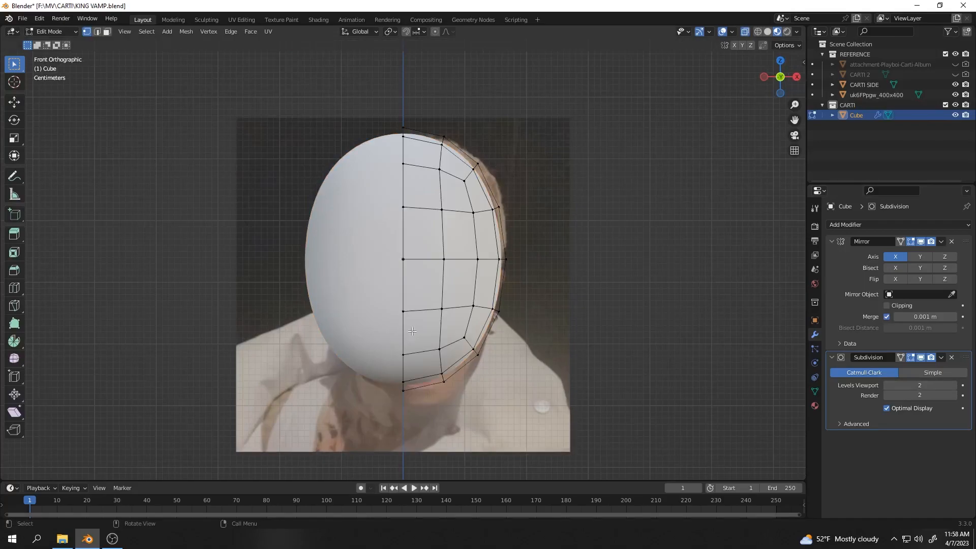
click(767, 31)
key(Tab)
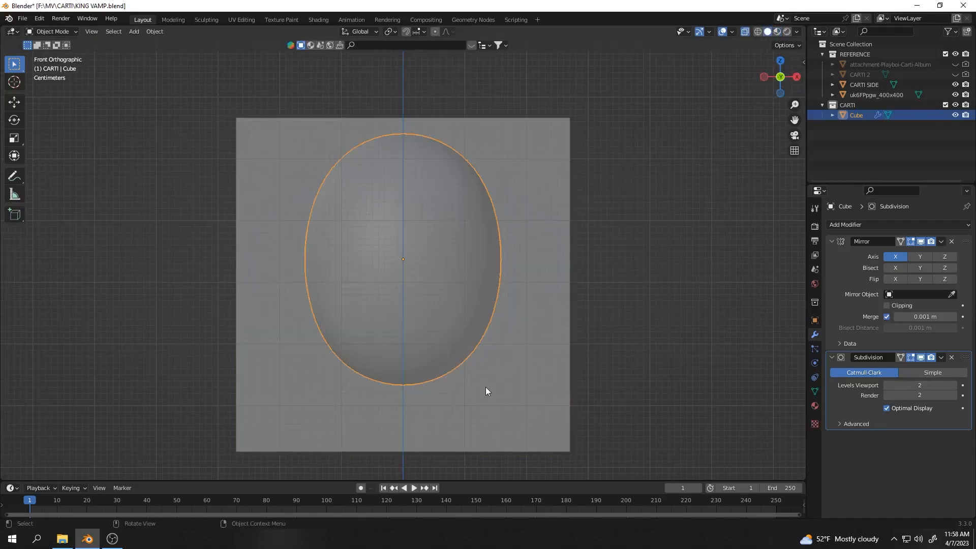
click(486, 391)
click(571, 213)
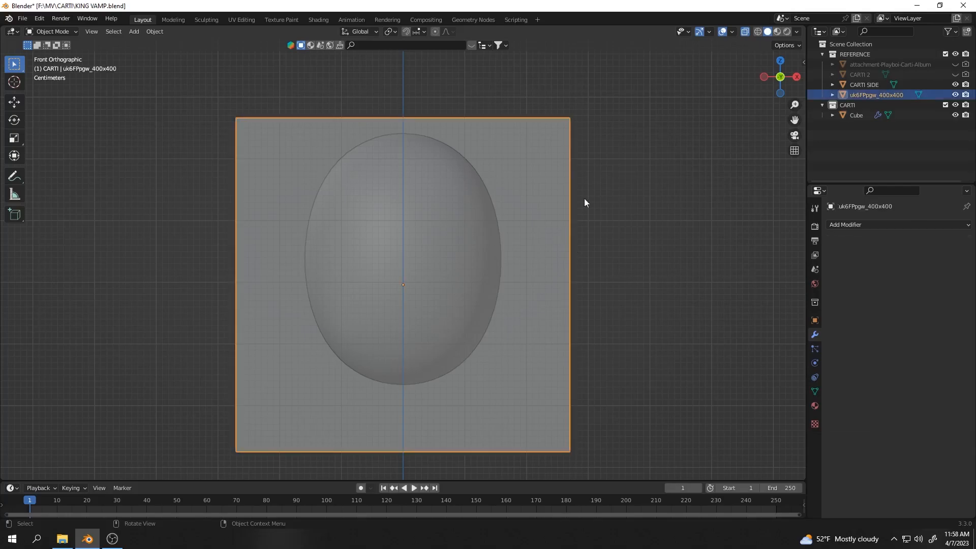
Set the Solid shading color to Texture so the reference image shows, keeping the Theme background.
click(731, 32)
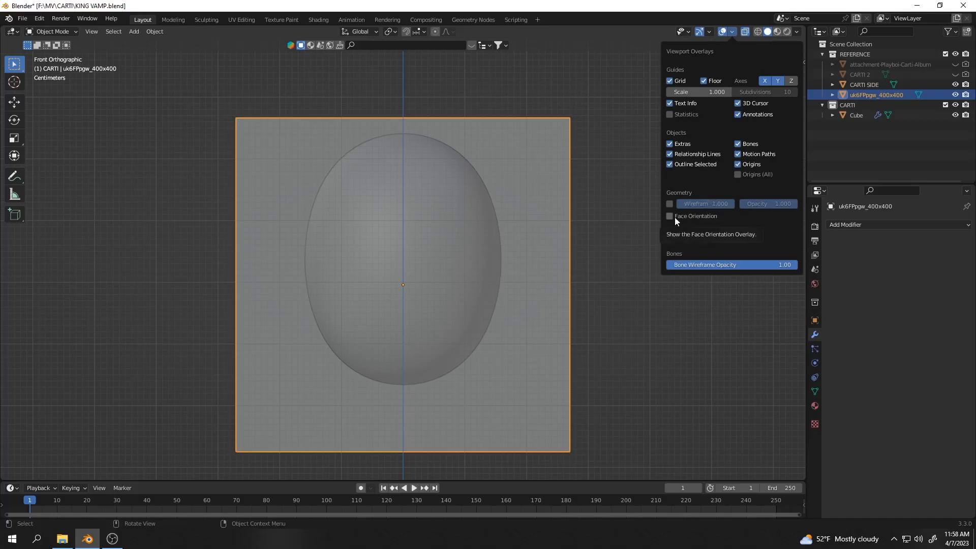
click(685, 33)
click(796, 32)
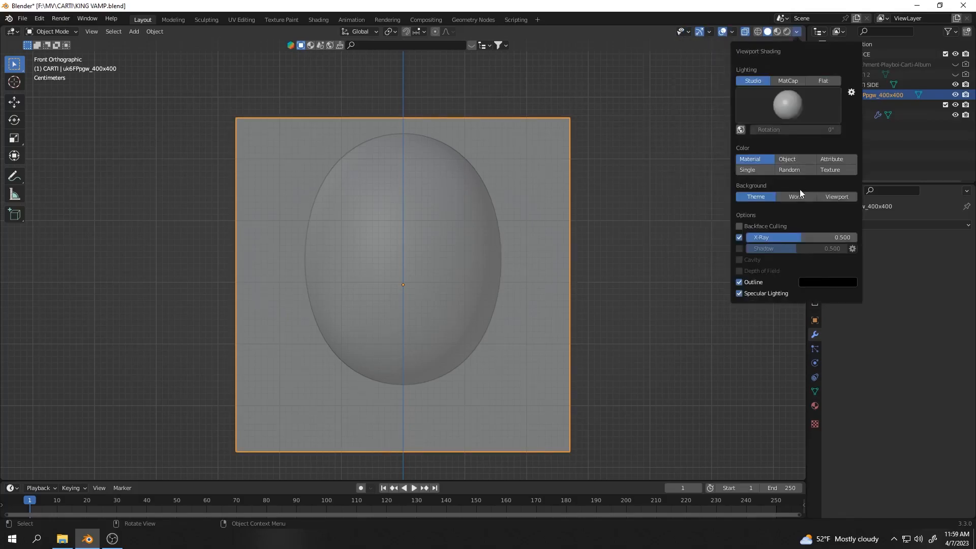
click(822, 197)
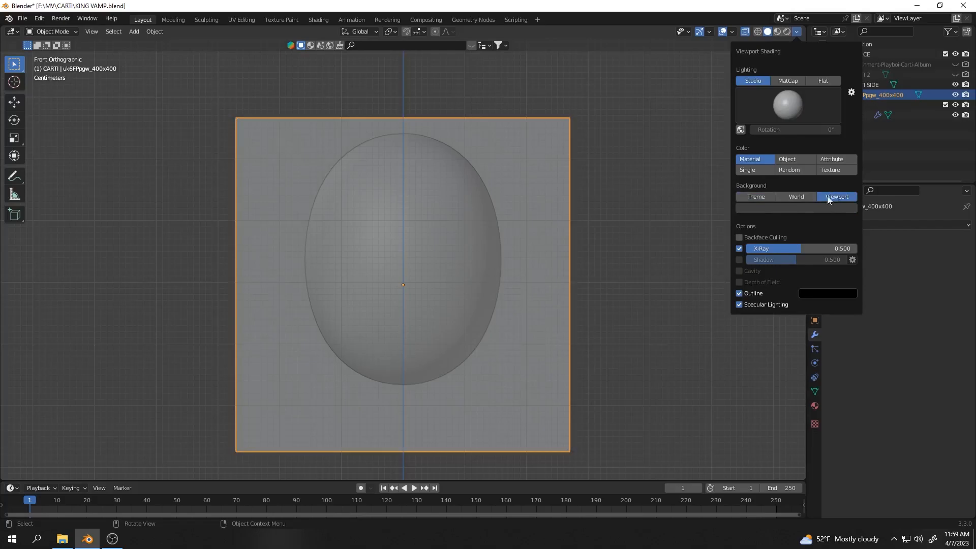
click(757, 196)
click(832, 170)
scroll(508, 286, down, 2)
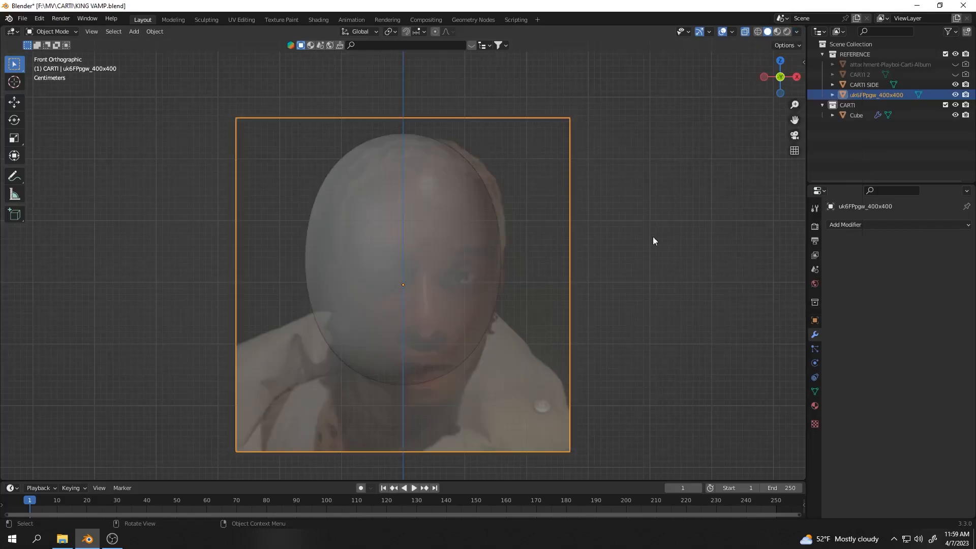
scroll(507, 287, up, 2)
scroll(548, 246, down, 2)
scroll(557, 261, up, 1)
scroll(557, 261, down, 1)
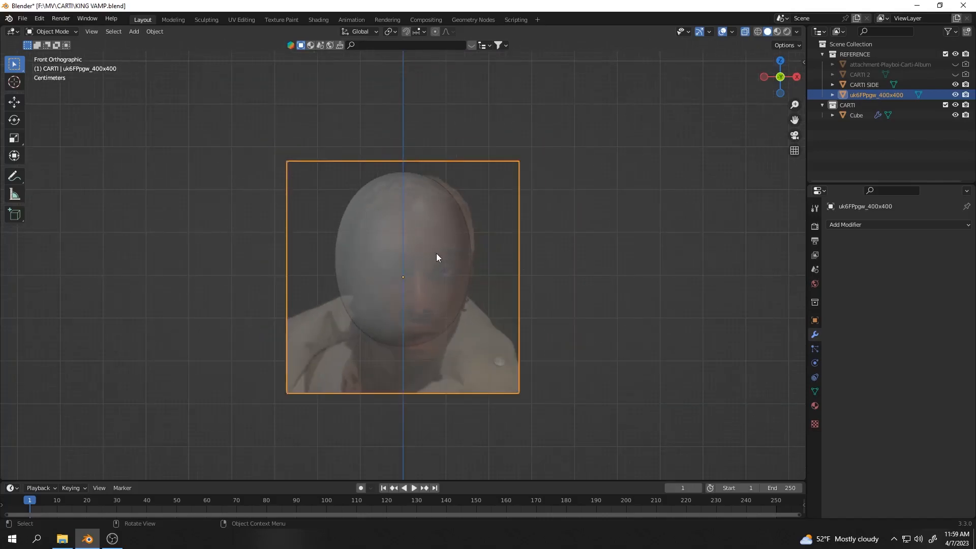
Select the head shape and compare it with the front reference in Material Preview and Solid shading.
click(437, 254)
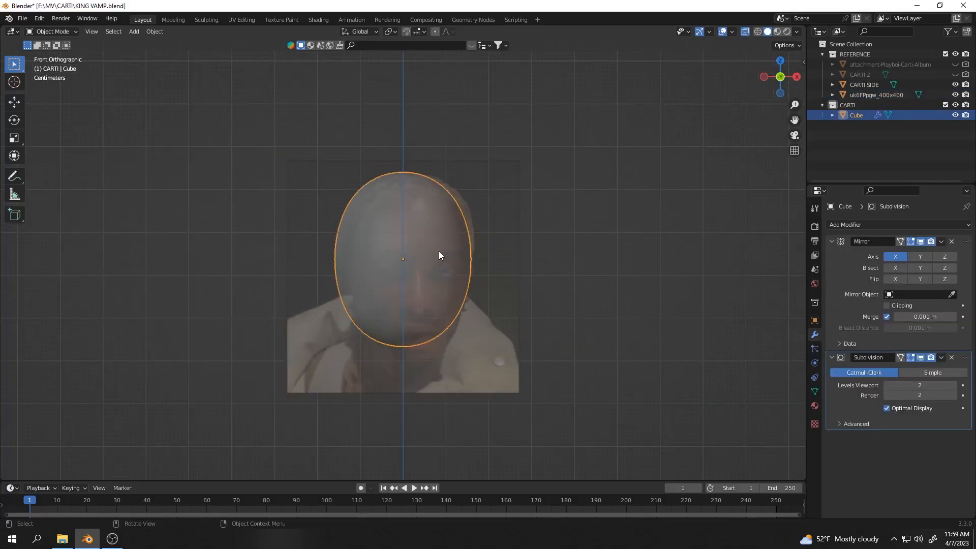
scroll(448, 265, up, 2)
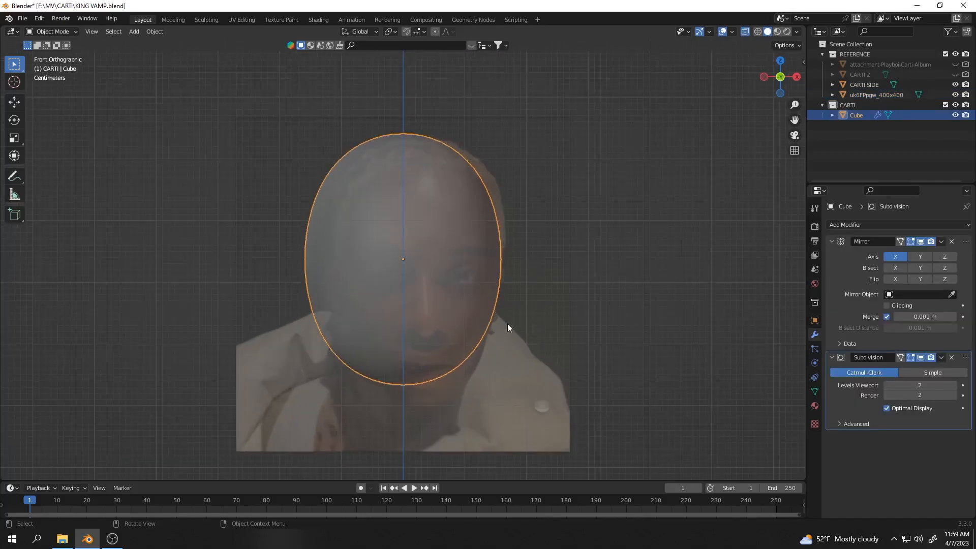
click(777, 32)
scroll(347, 303, up, 1)
key(alt+z)
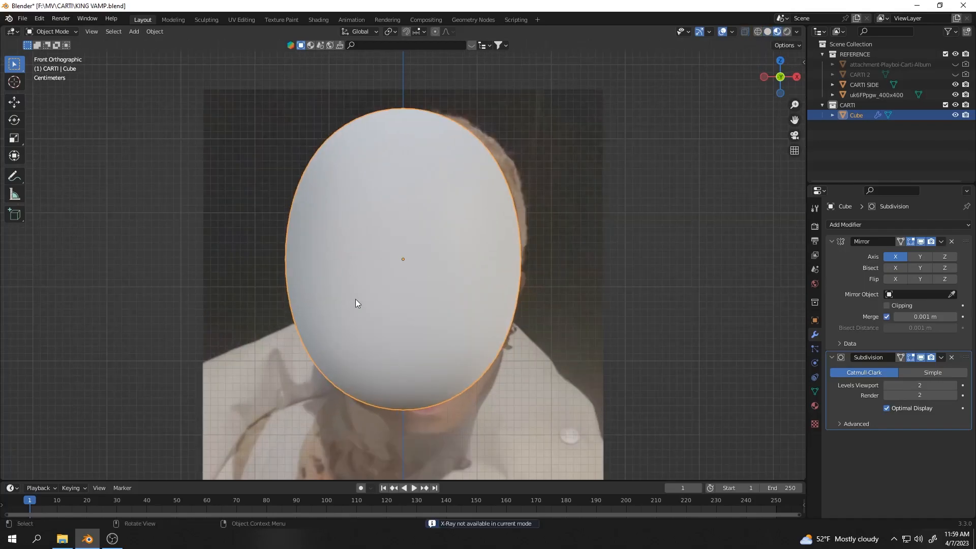
click(767, 32)
key(alt+z)
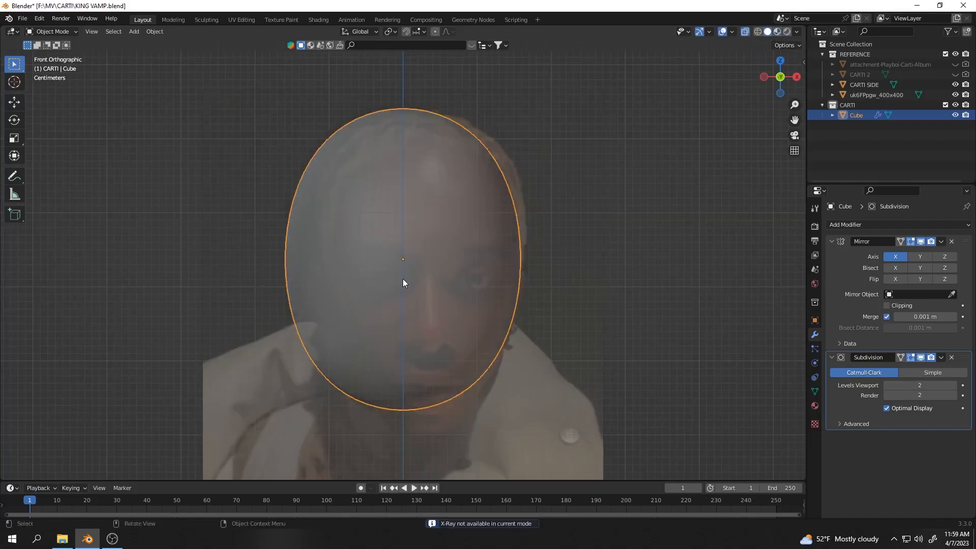
Hide the Mirror modifier in the viewport and move the front reference image along X to center the face on the axis.
click(918, 242)
click(483, 337)
key(g)
key(x)
click(590, 285)
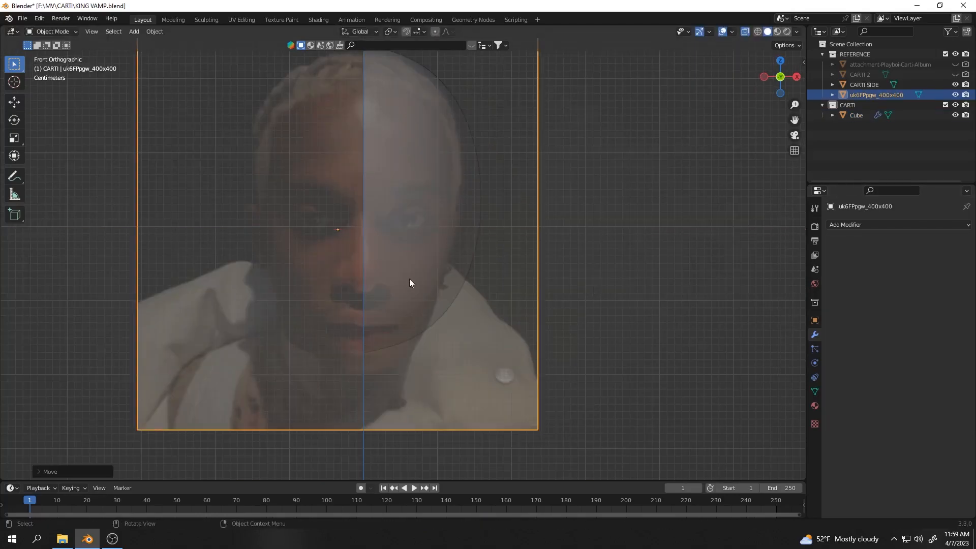
In Edit Mode, select the head's outermost side vertices at mid-height and enable proportional editing.
click(424, 215)
key(Tab)
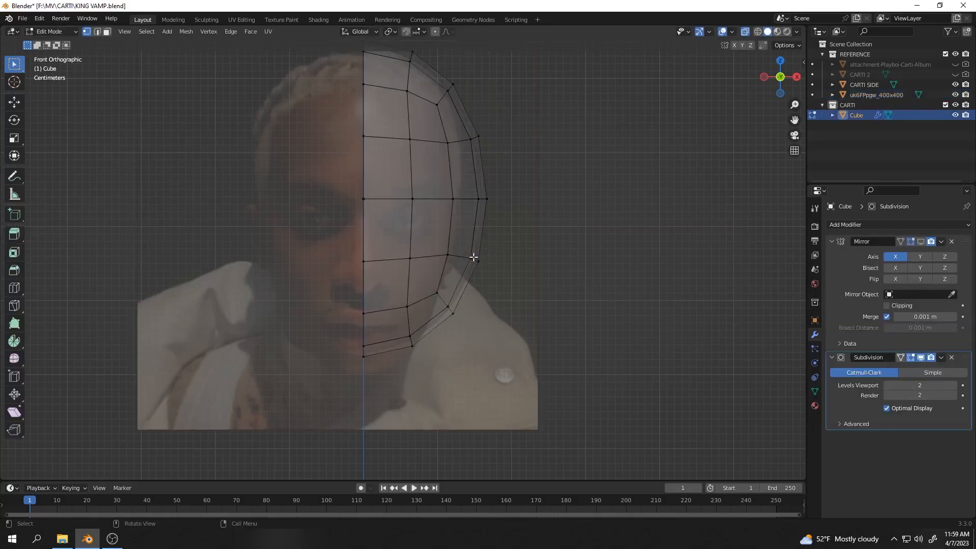
click(486, 199)
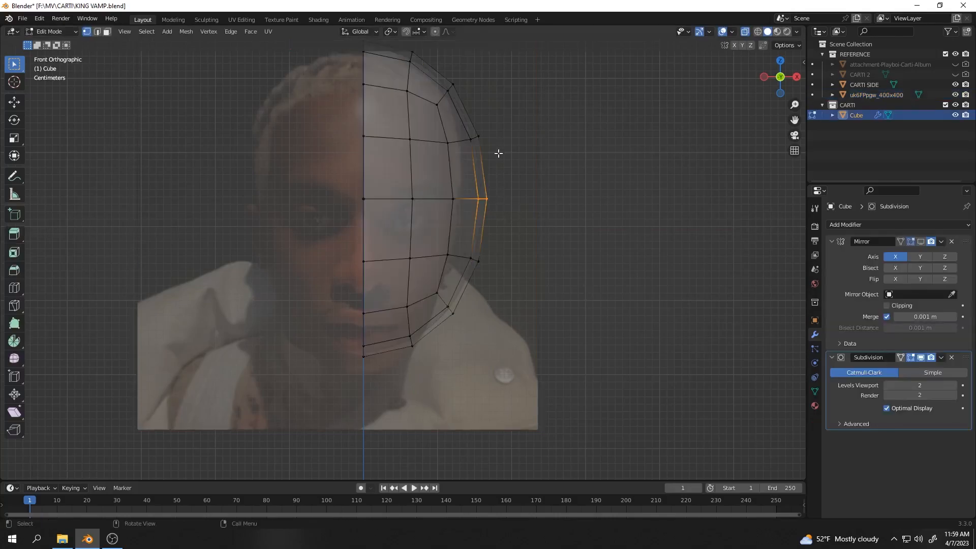
click(434, 32)
key(o)
Move the side vertices inward toward the face outline with smooth proportional falloff, and show the Mirror modifier in the viewport again.
scroll(519, 243, down, 14)
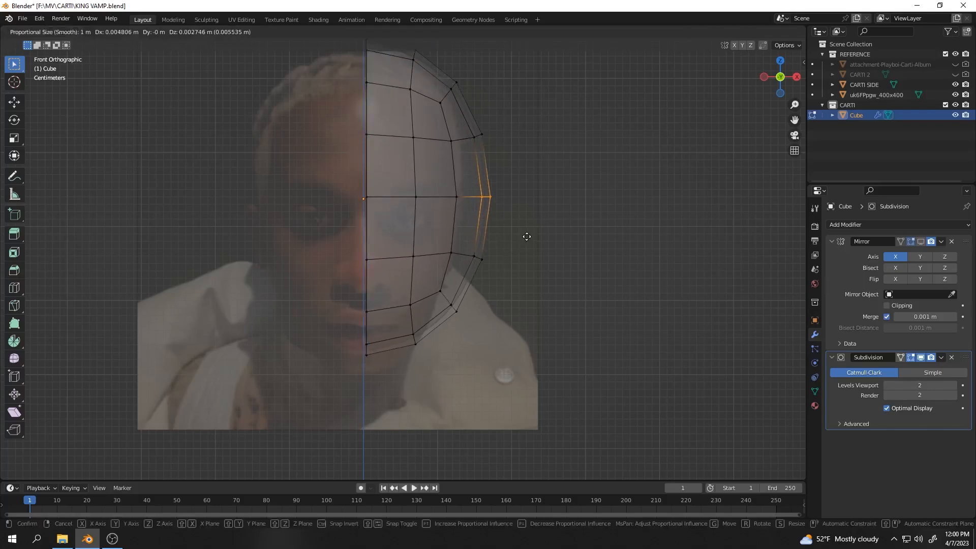
scroll(526, 237, up, 20)
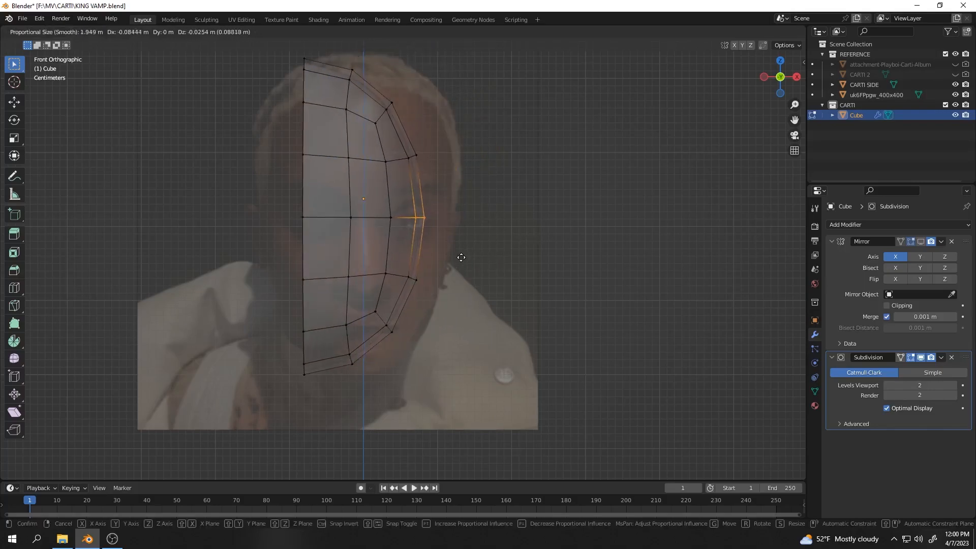
scroll(491, 257, down, 7)
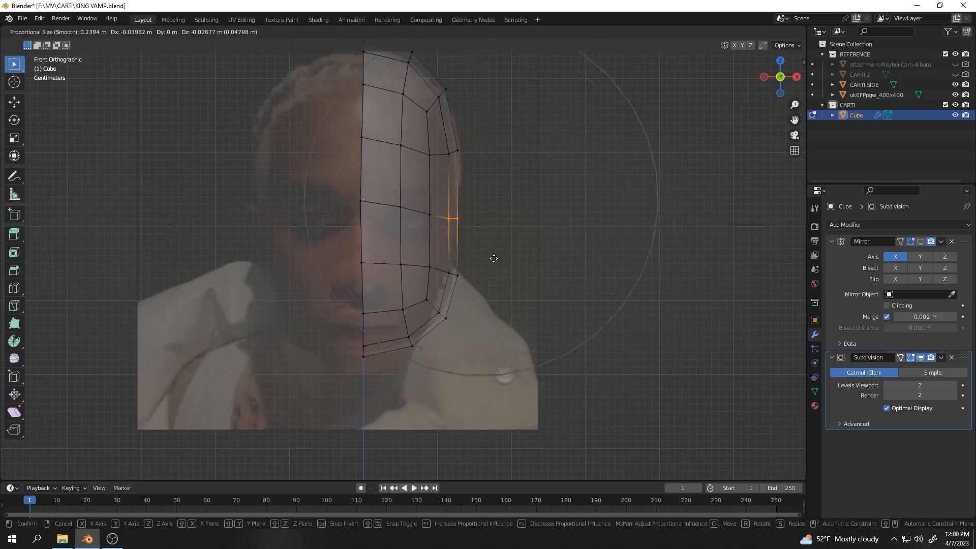
scroll(496, 246, up, 12)
scroll(456, 253, down, 5)
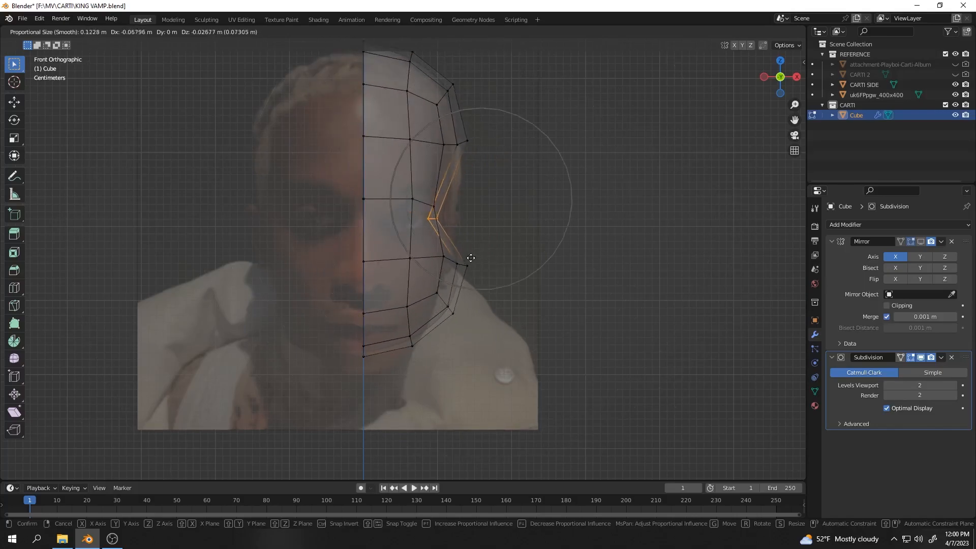
scroll(473, 254, down, 7)
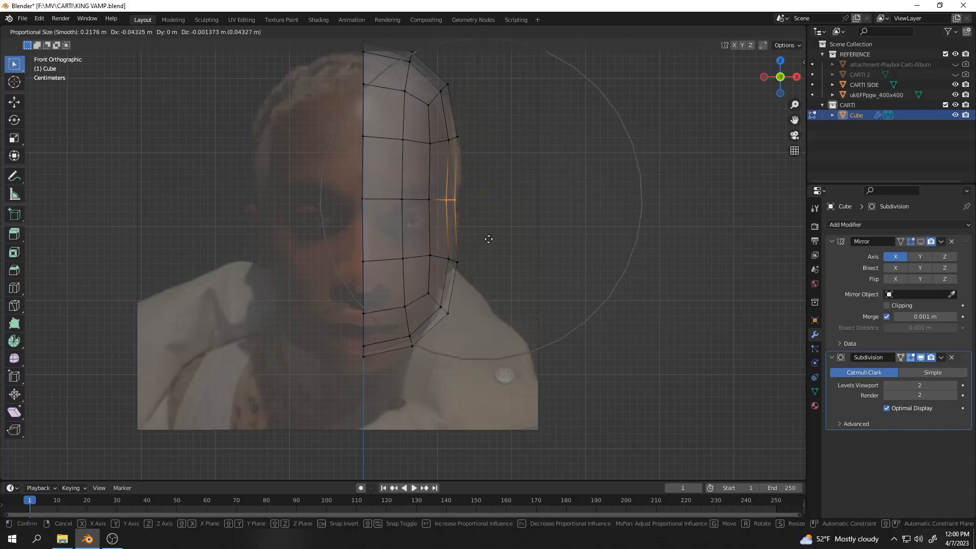
click(488, 252)
key(Tab)
scroll(548, 202, down, 3)
key(Tab)
scroll(465, 252, up, 2)
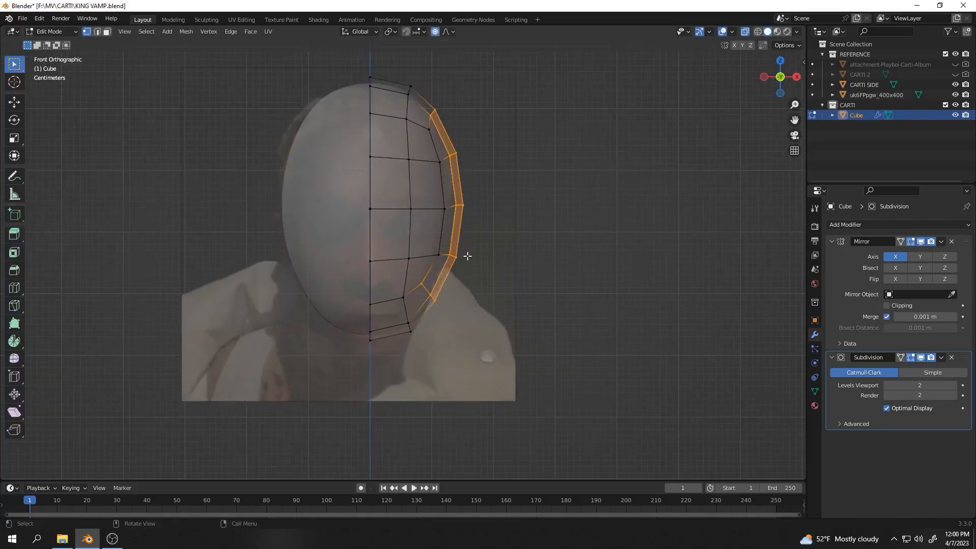
Move the mid-height side vertices and the pair below them inward along the cheek outline, using a proportional size of about 0.076 m.
drag(447, 192, 501, 227)
scroll(508, 229, up, 1)
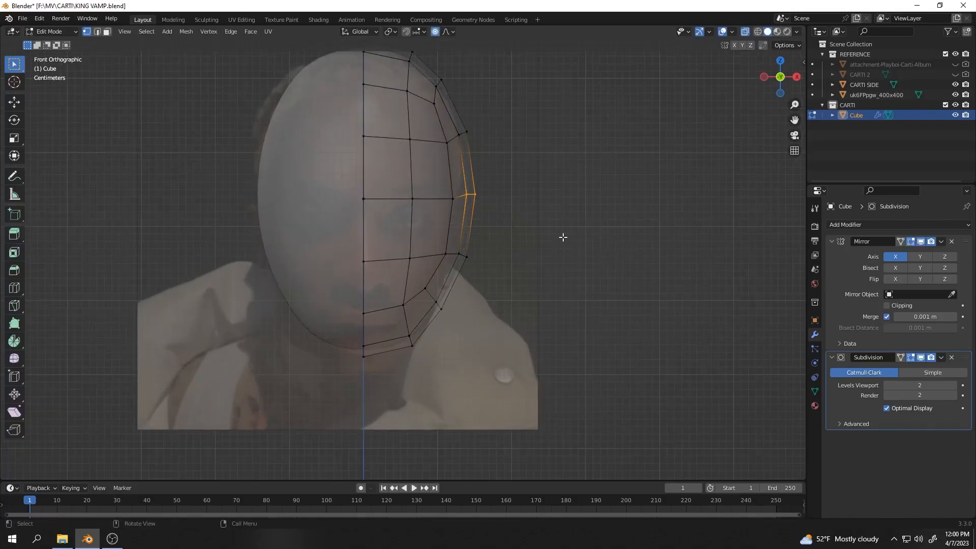
key(g)
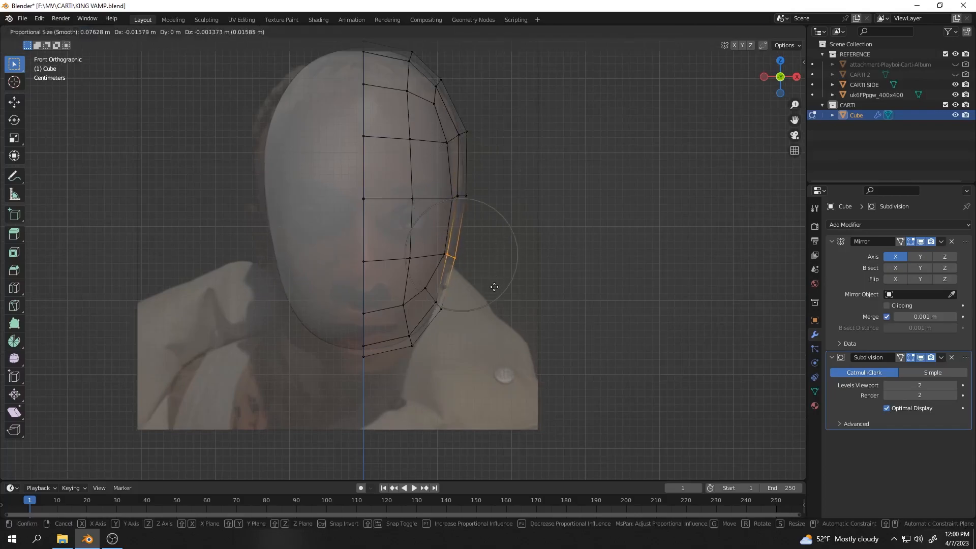
click(493, 286)
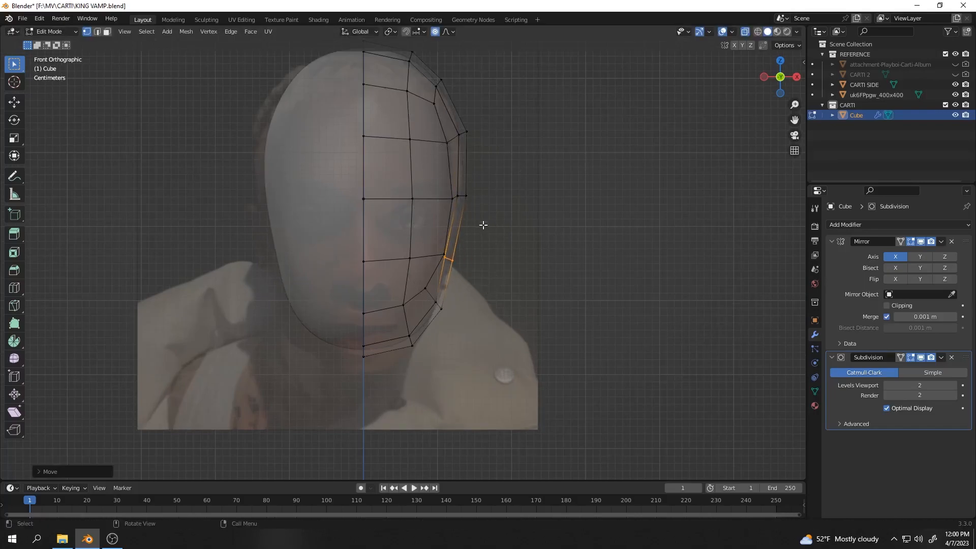
Switch to Object Mode and move the front reference image up along Z so the face lines up with the head mesh.
scroll(483, 227, down, 2)
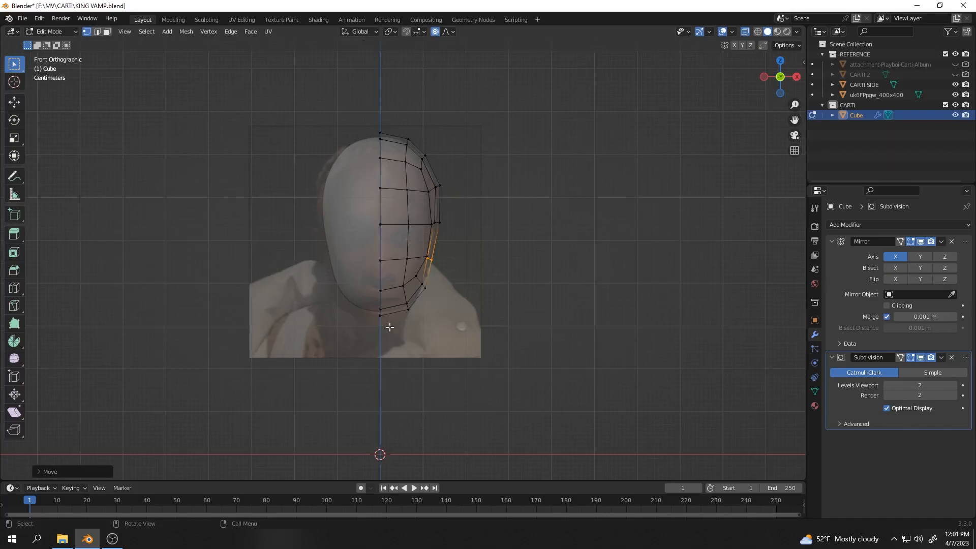
scroll(466, 218, up, 2)
scroll(466, 218, down, 2)
scroll(441, 182, up, 2)
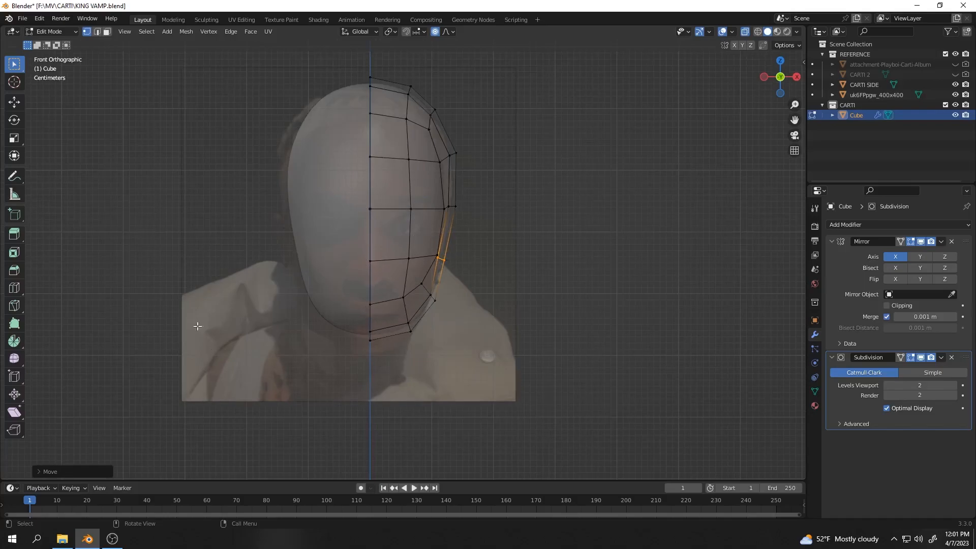
click(51, 32)
click(53, 42)
click(404, 368)
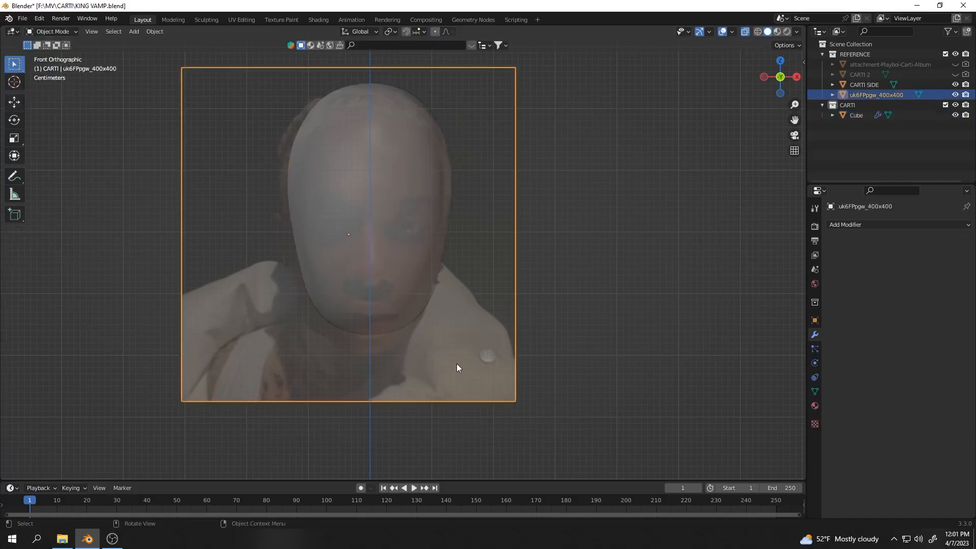
key(g)
key(z)
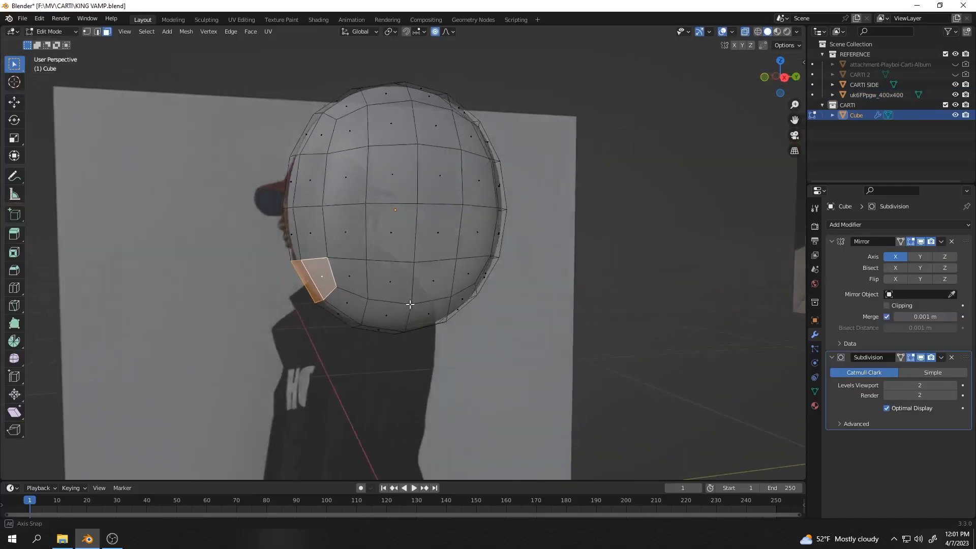
In the side view, move the frontmost face vertices back along Y toward the face profile, using a proportional size of about 0.26 m.
middle_drag(437, 254, 463, 253)
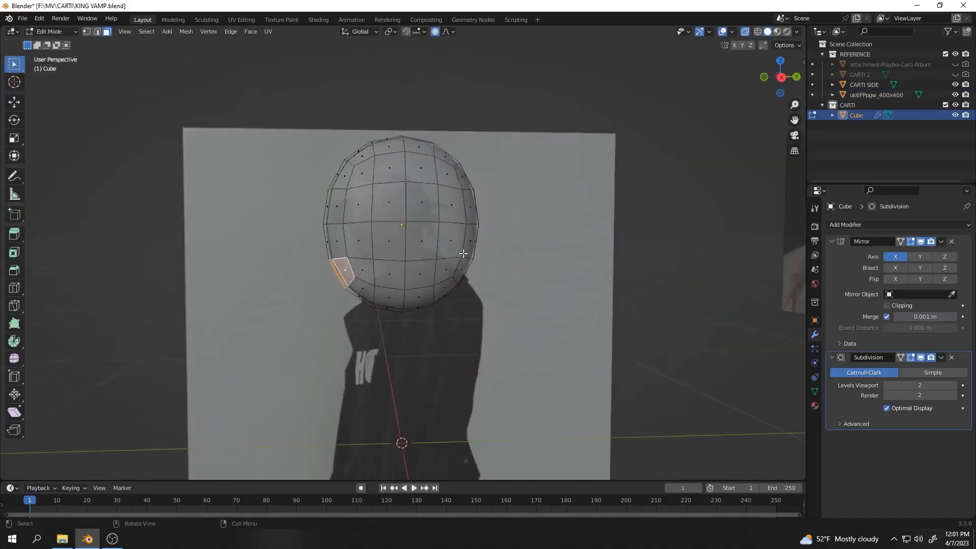
scroll(463, 253, up, 2)
click(781, 79)
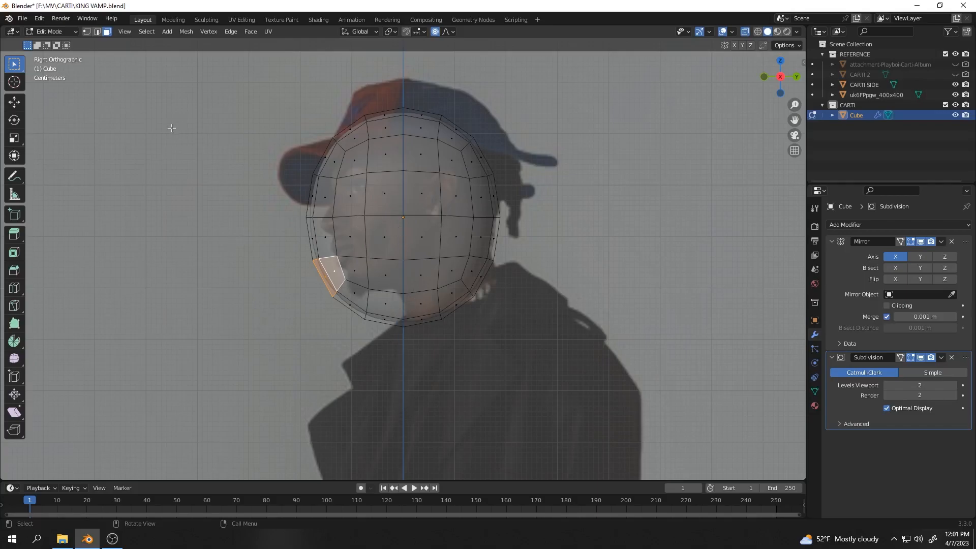
click(87, 32)
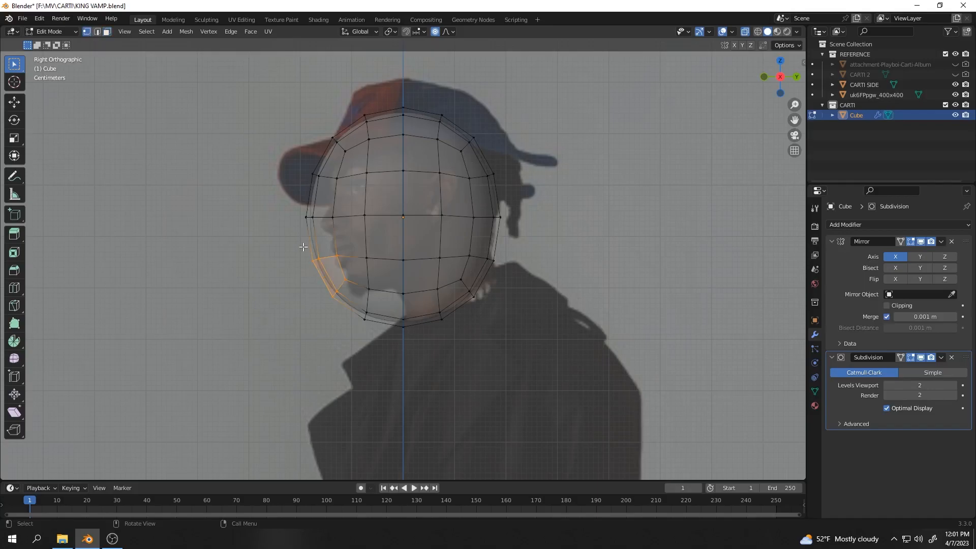
drag(265, 114, 317, 332)
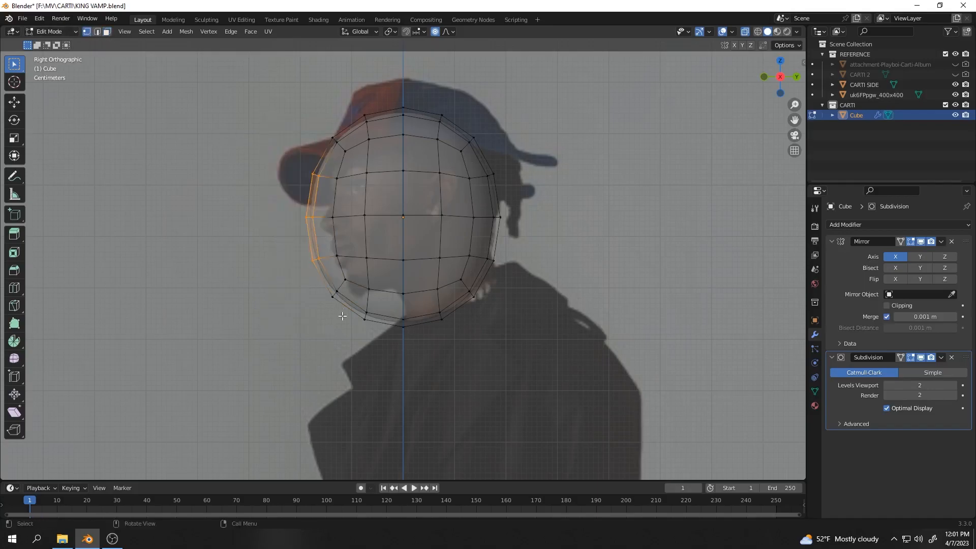
key(g)
key(y)
scroll(377, 284, down, 7)
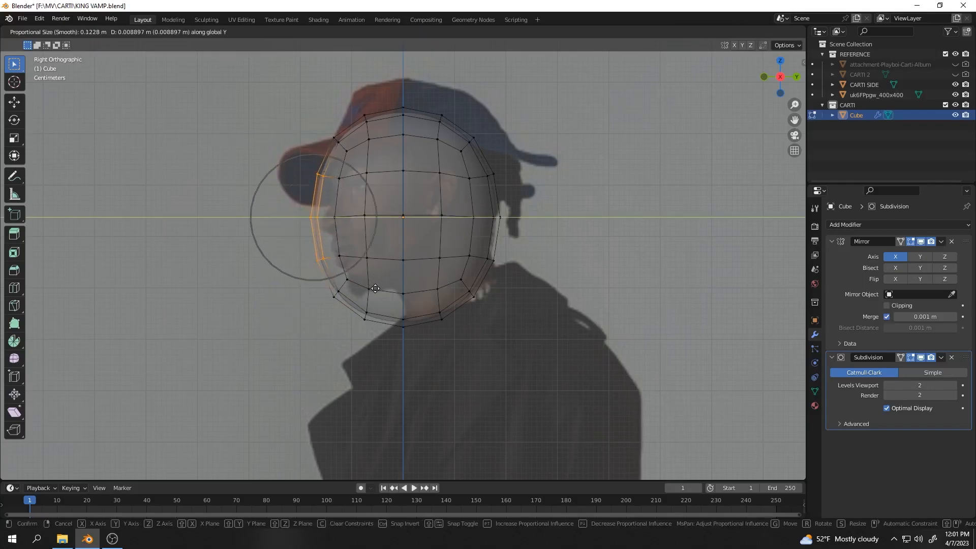
scroll(376, 286, down, 4)
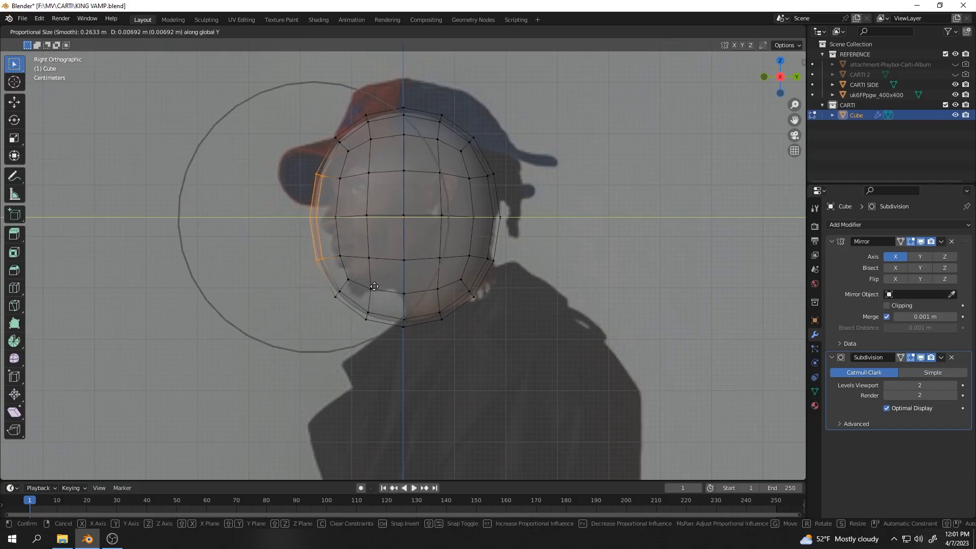
click(378, 286)
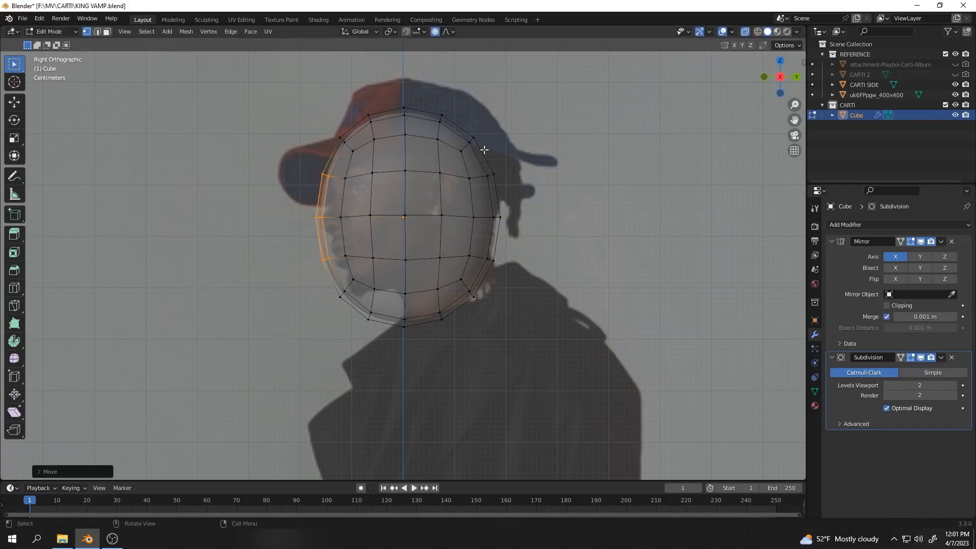
Move the upper rear vertices up and outward to fill the back of the skull, and raise the lower rear vertices toward the nape.
drag(483, 149, 511, 224)
key(g)
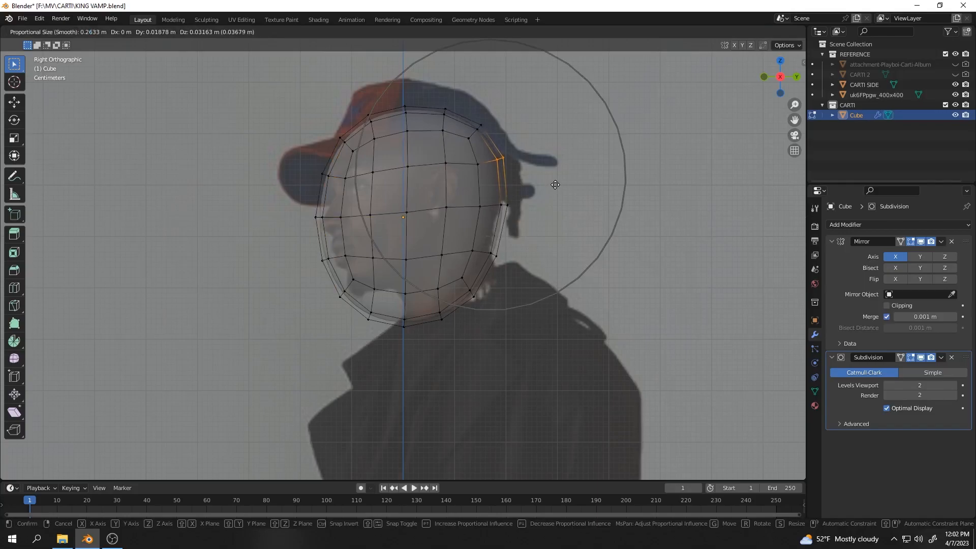
click(555, 185)
drag(466, 284, 487, 310)
key(g)
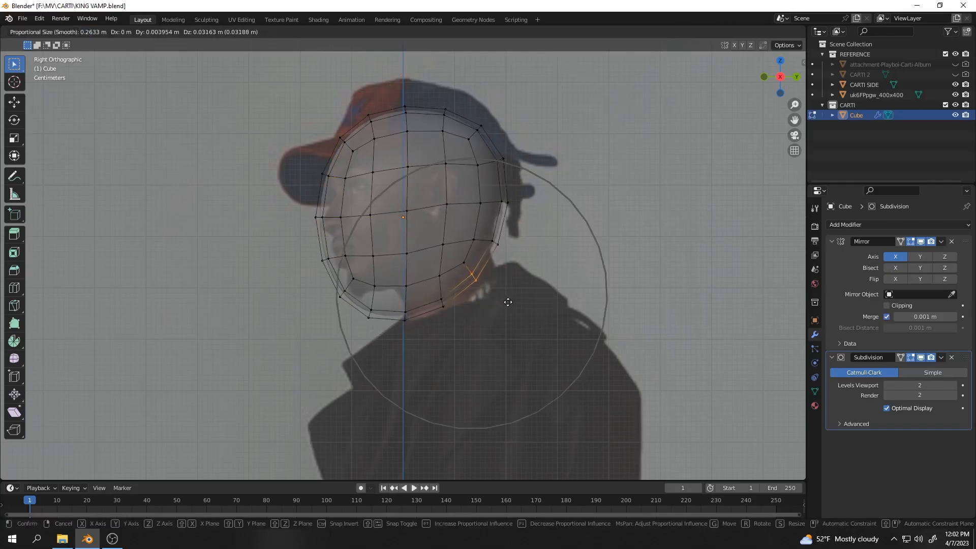
click(508, 302)
Raise the vertices under the jaw and pull the chin vertices down to the chin, using a proportional size of about 0.11 m.
click(371, 310)
key(g)
scroll(379, 329, up, 9)
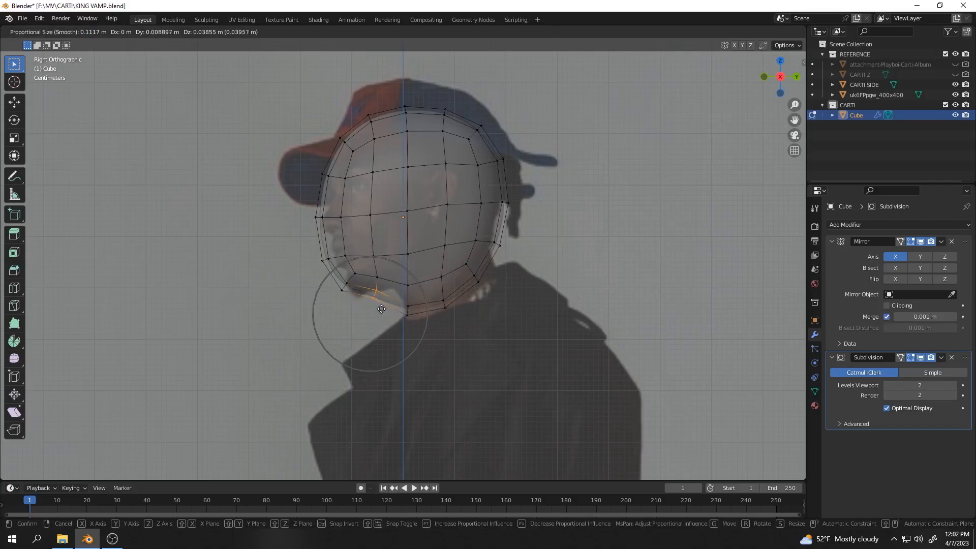
click(333, 273)
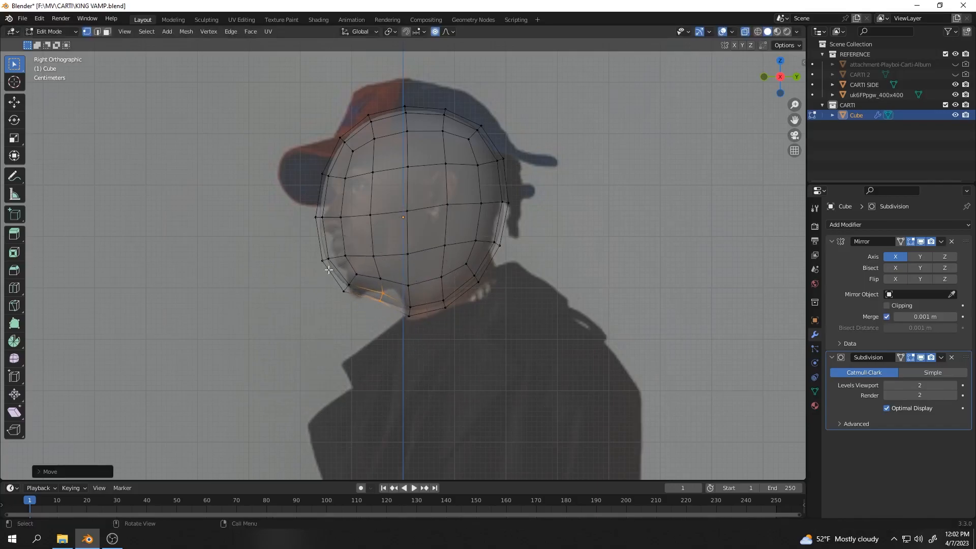
click(348, 291)
key(g)
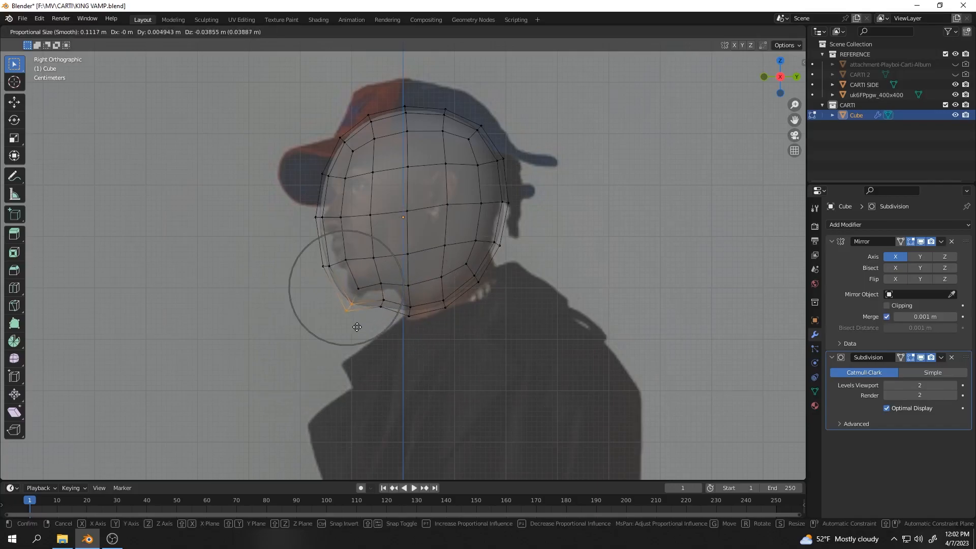
click(376, 296)
key(g)
click(379, 297)
Raise the underside vertices at the neck slightly and extrude them about 0.053 m down along Z to form the neck.
middle_drag(379, 297, 499, 297)
key(g)
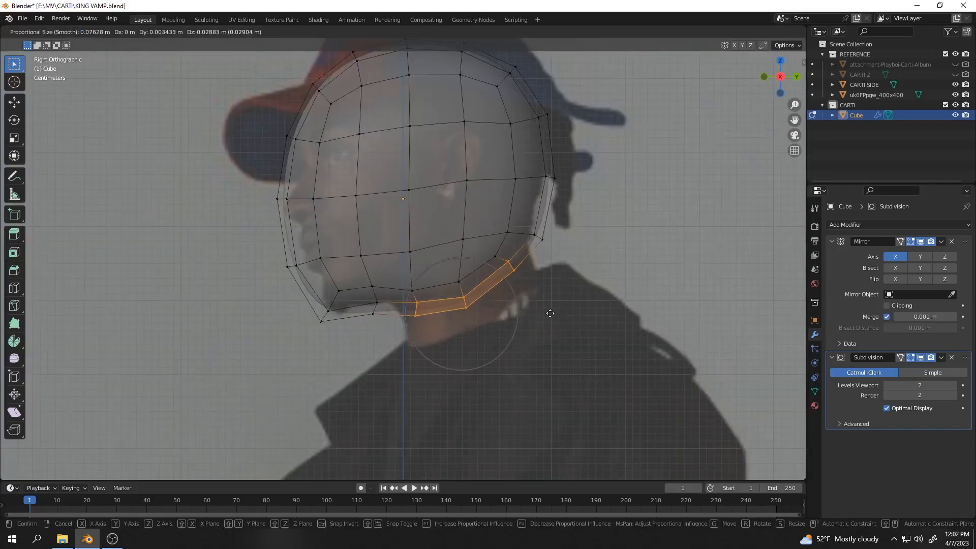
click(550, 307)
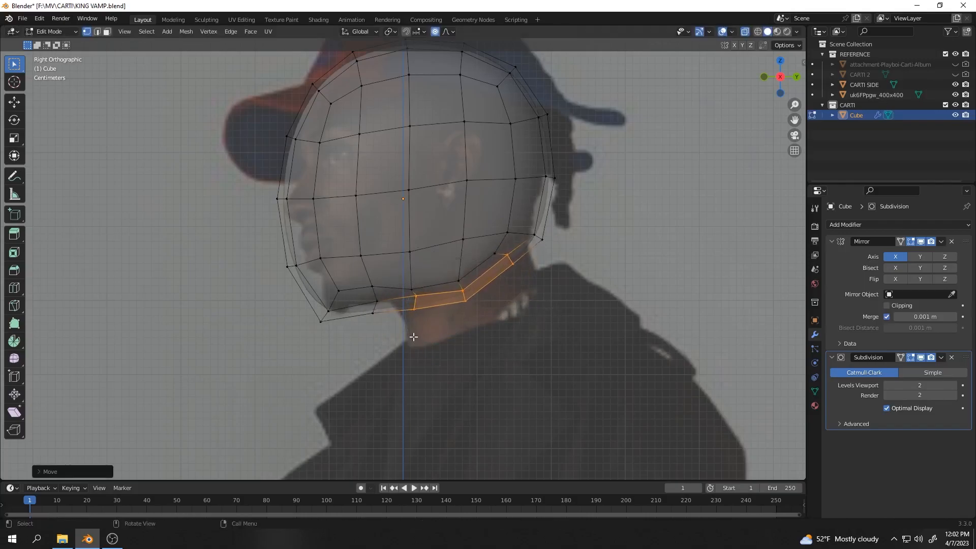
key(e)
key(z)
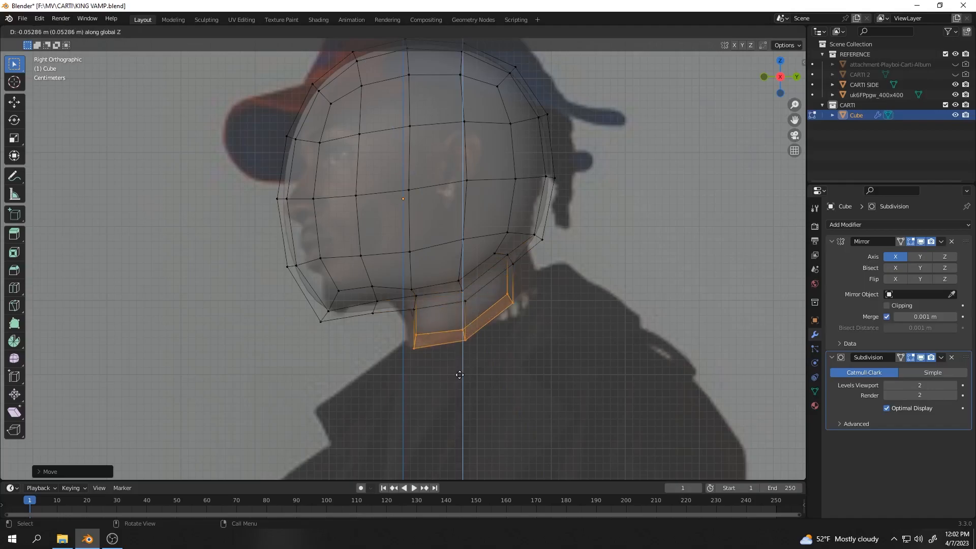
click(459, 375)
Delete the two inner faces that the neck extrusion made along the mirror centre.
middle_drag(457, 374, 570, 325)
click(107, 32)
click(352, 314)
middle_drag(352, 321, 367, 366)
shift+click(339, 304)
scroll(373, 321, up, 3)
key(x)
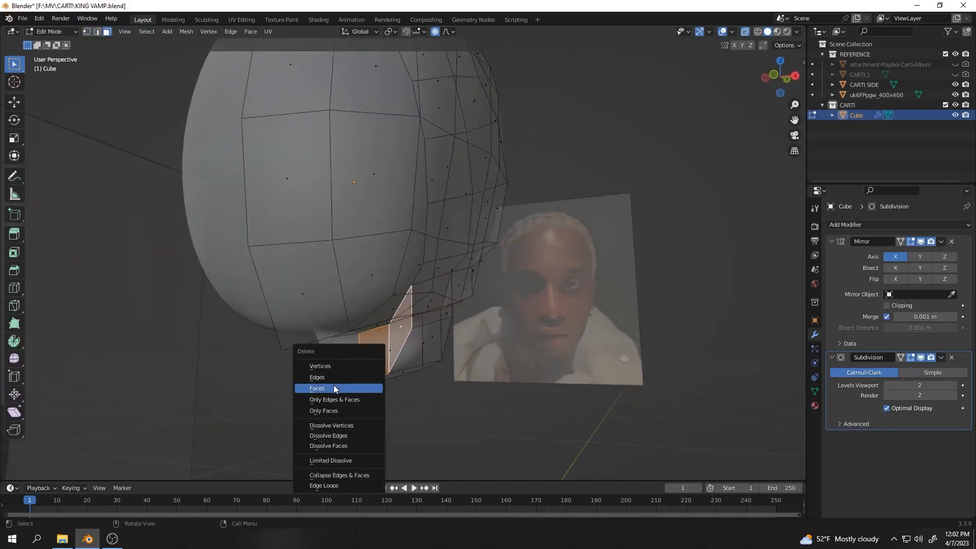
click(333, 388)
Examine the smoothed head and neck profile against the side reference image in Object Mode.
scroll(315, 379, down, 2)
key(Tab)
middle_drag(303, 375, 371, 374)
click(791, 77)
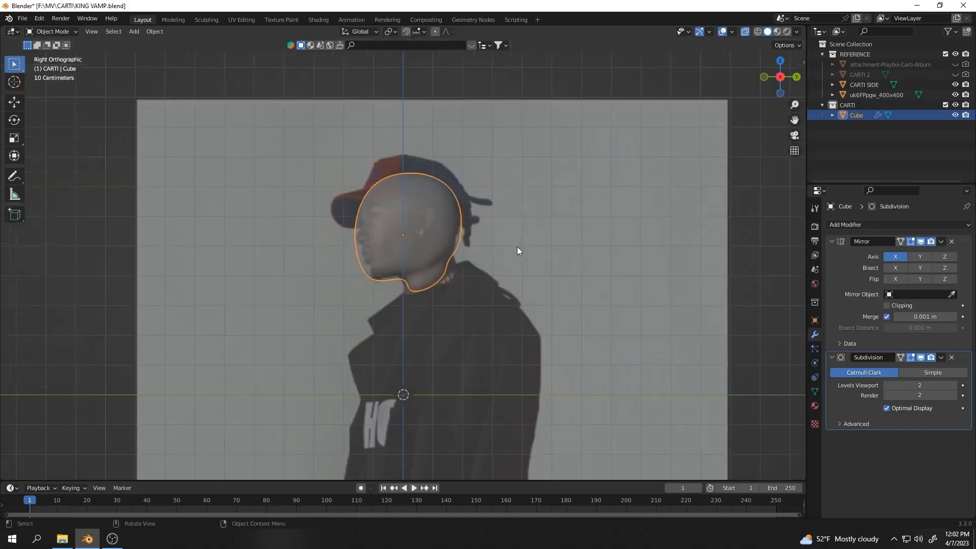
scroll(444, 258, up, 3)
key(Tab)
scroll(425, 261, down, 1)
key(Tab)
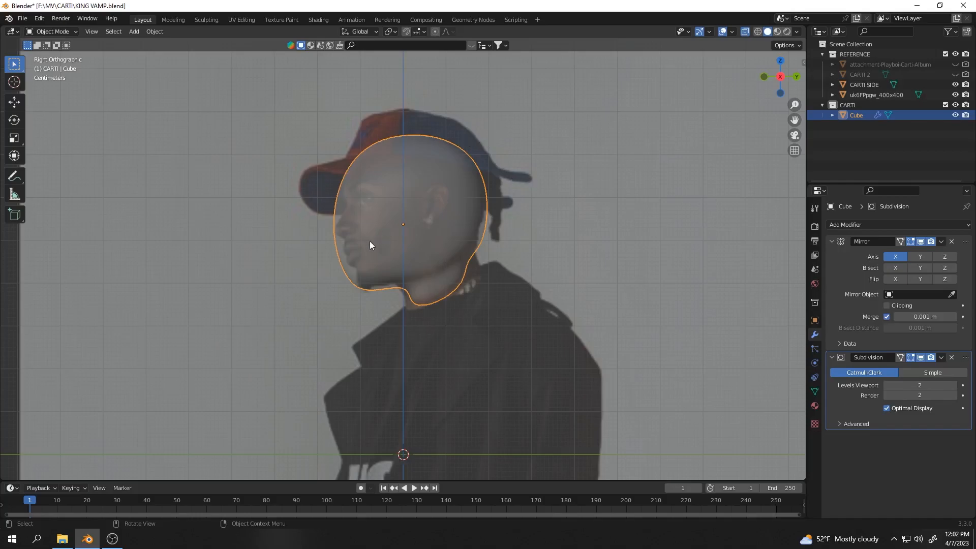
Hide the head temporarily and study the side reference image in Material Preview shading.
click(777, 32)
click(955, 114)
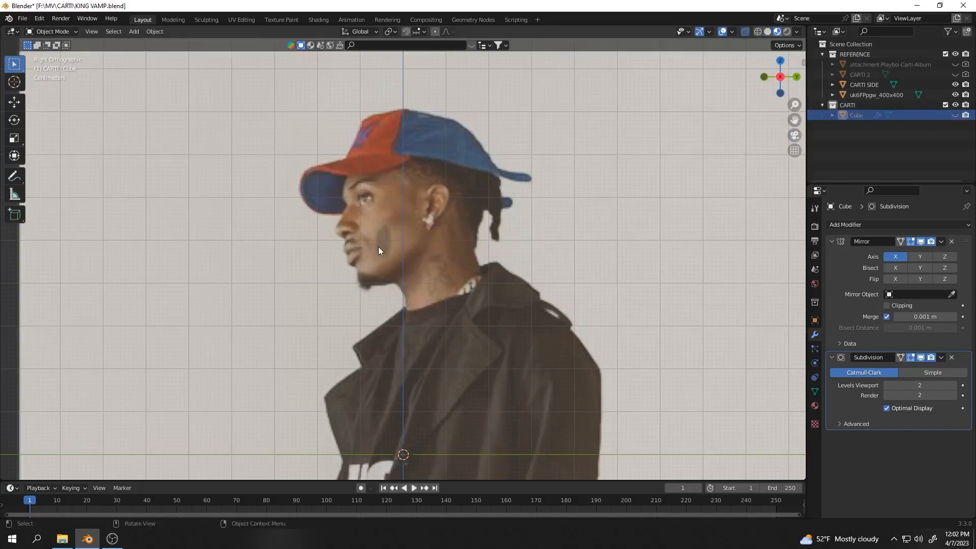
scroll(430, 196, up, 2)
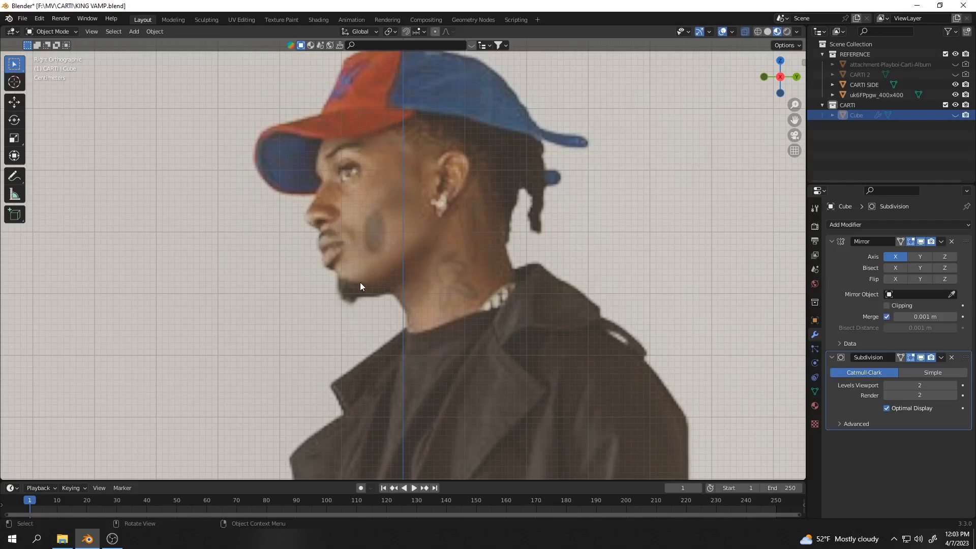
scroll(395, 299, down, 5)
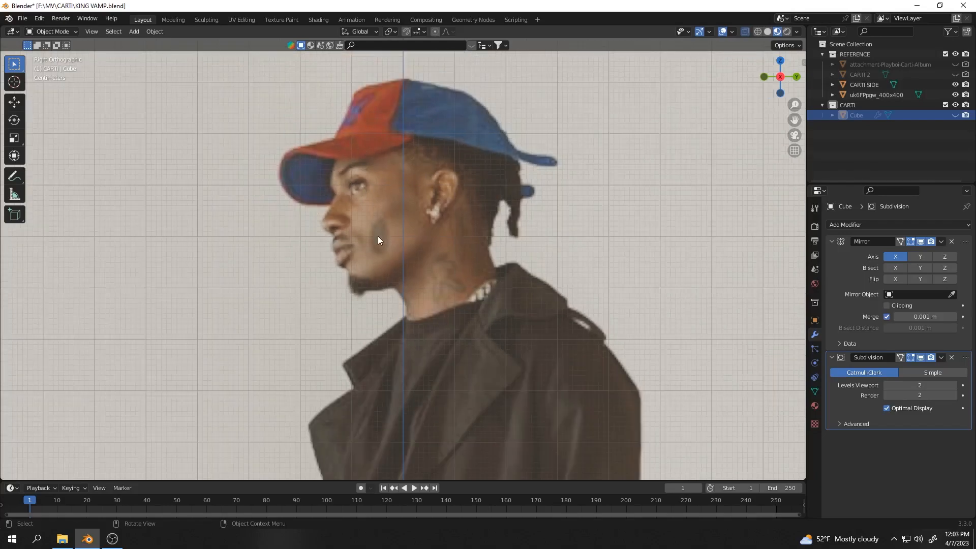
click(954, 115)
Rename the head object as CARTI HEAD1.
click(454, 219)
key(F2)
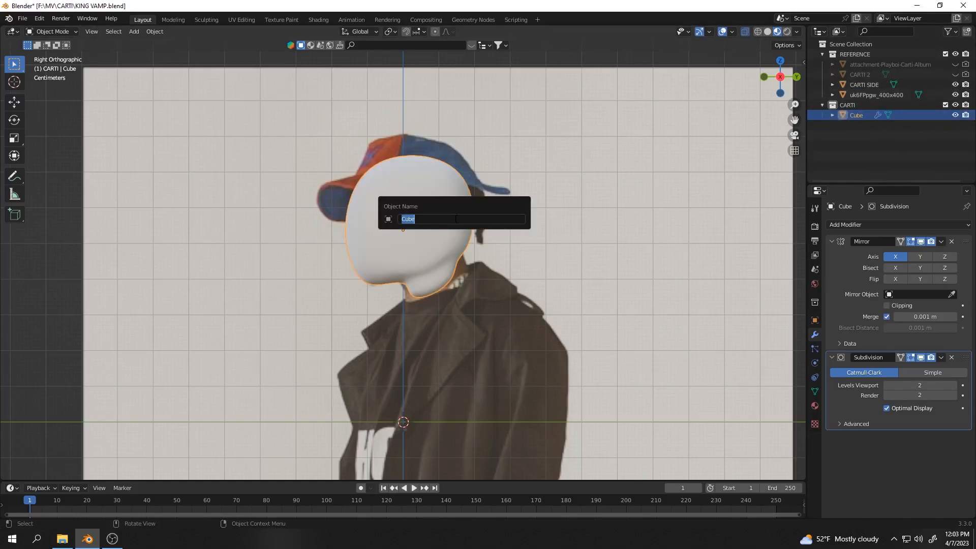
text(HEAD1)
key(Return)
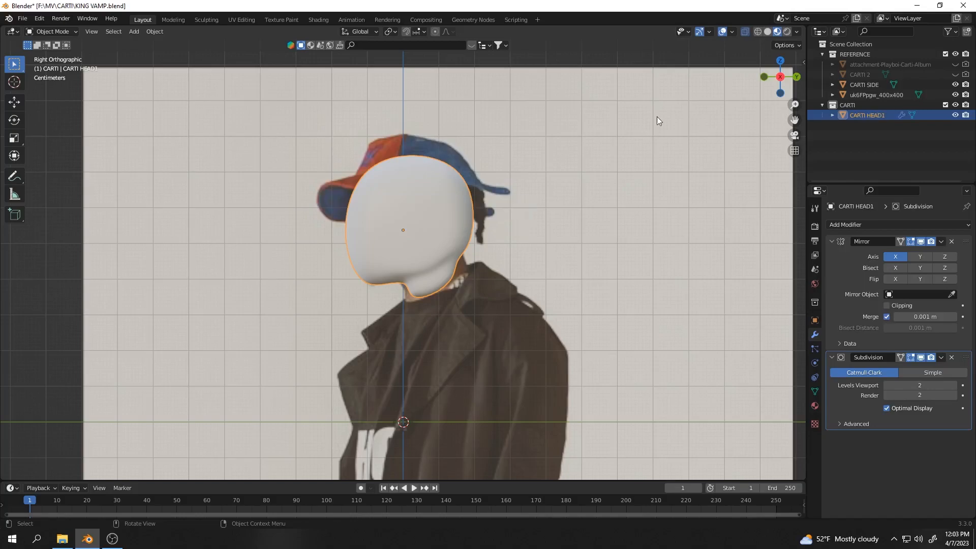
Return to Edit Mode with solid shading and move the jaw-corner vertices along X to fit the face outline in front view.
scroll(517, 220, up, 1)
scroll(482, 238, down, 1)
scroll(481, 239, up, 2)
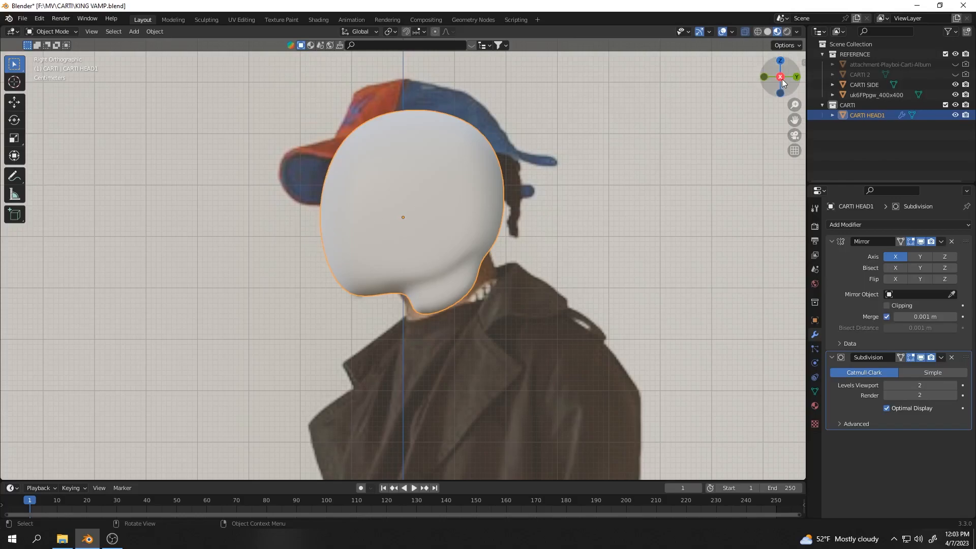
key(Tab)
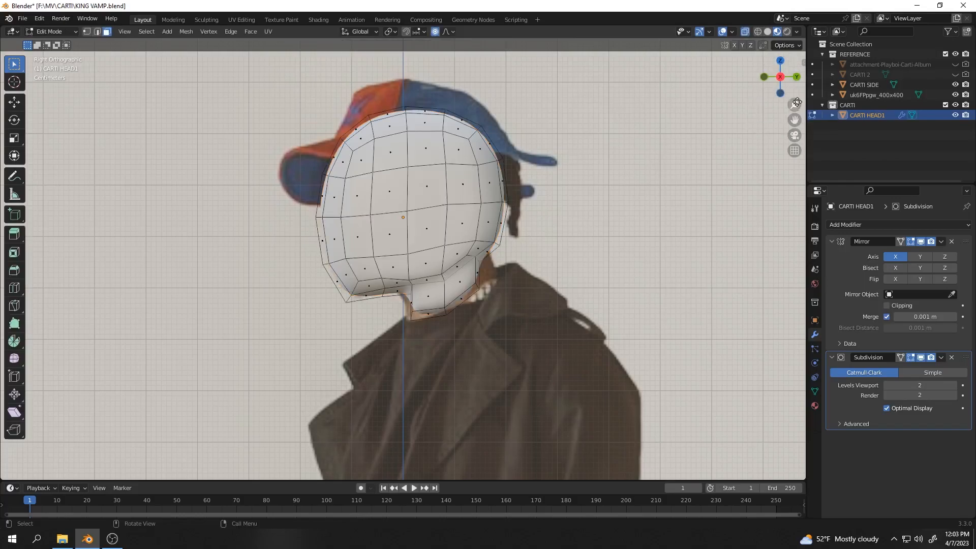
click(768, 31)
click(88, 31)
click(327, 226)
key(x)
click(342, 260)
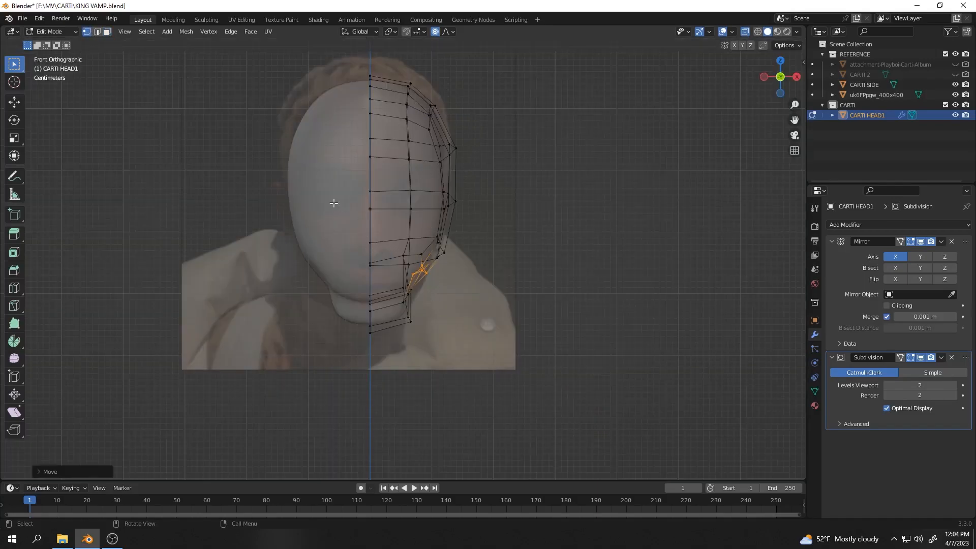
Try to move the mid-height side vertices about 0.009 m inward along X, using a proportional size of about 0.047 m.
scroll(449, 219, up, 2)
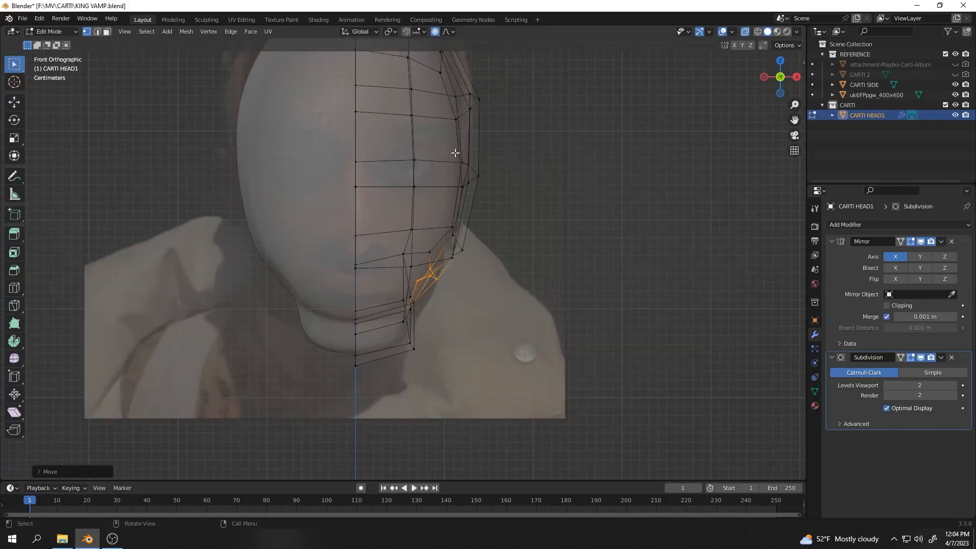
drag(448, 153, 544, 204)
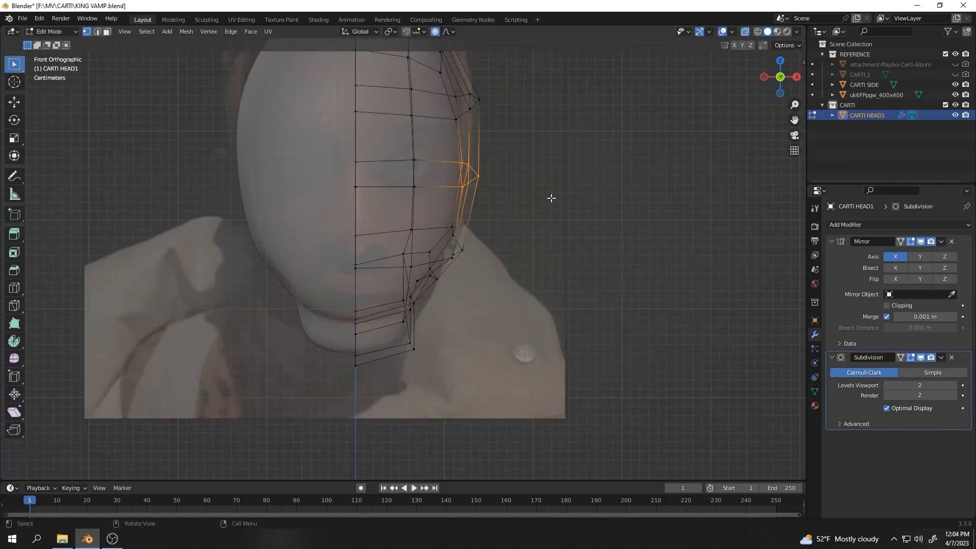
key(g)
key(x)
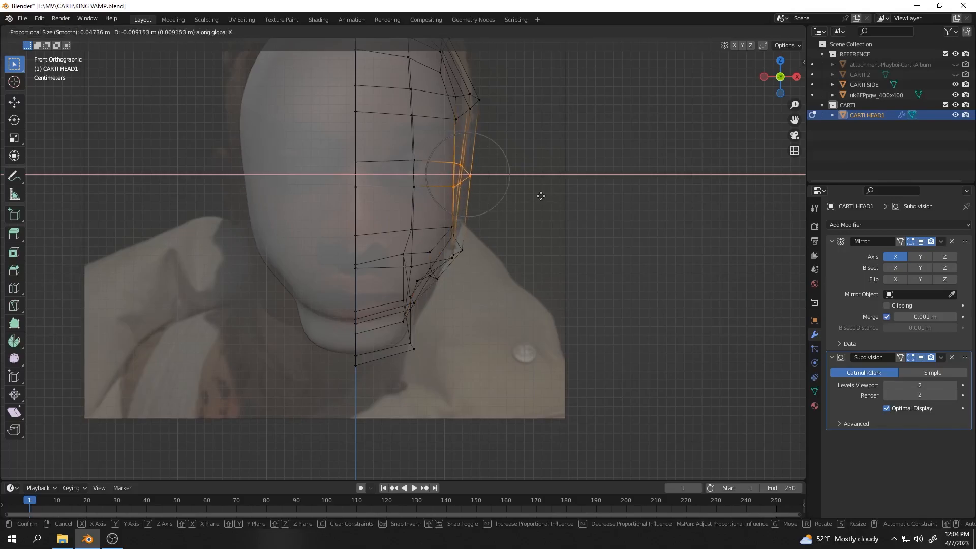
click(542, 196)
Move the lower cheek vertices along X to fit the face outline, and inspect the head from above in Object Mode.
drag(447, 221, 488, 270)
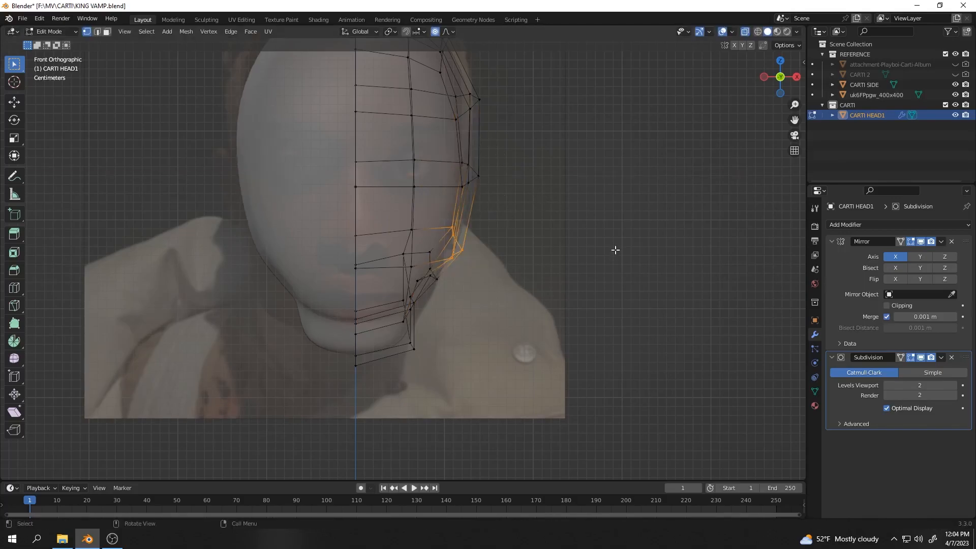
key(g)
key(x)
middle_drag(564, 230, 776, 148)
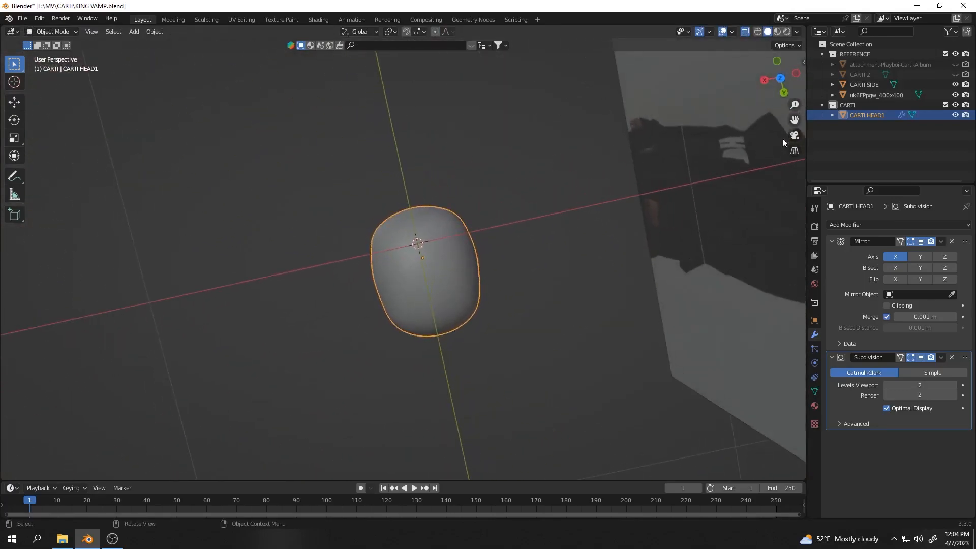
In top view, move the front corner vertices inward to round the head, using a proportional size of about 0.084 m.
click(777, 79)
key(Tab)
scroll(442, 293, down, 2)
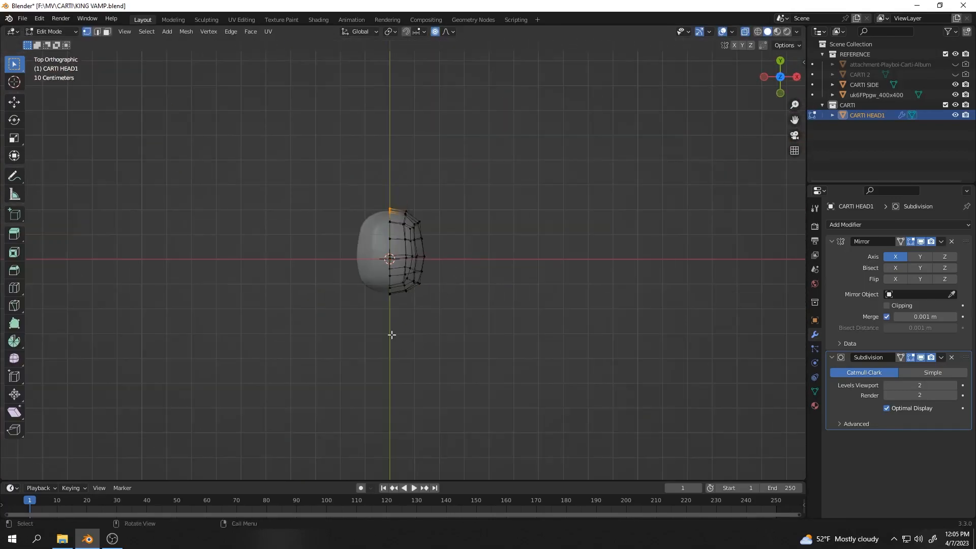
click(390, 296)
scroll(426, 297, up, 2)
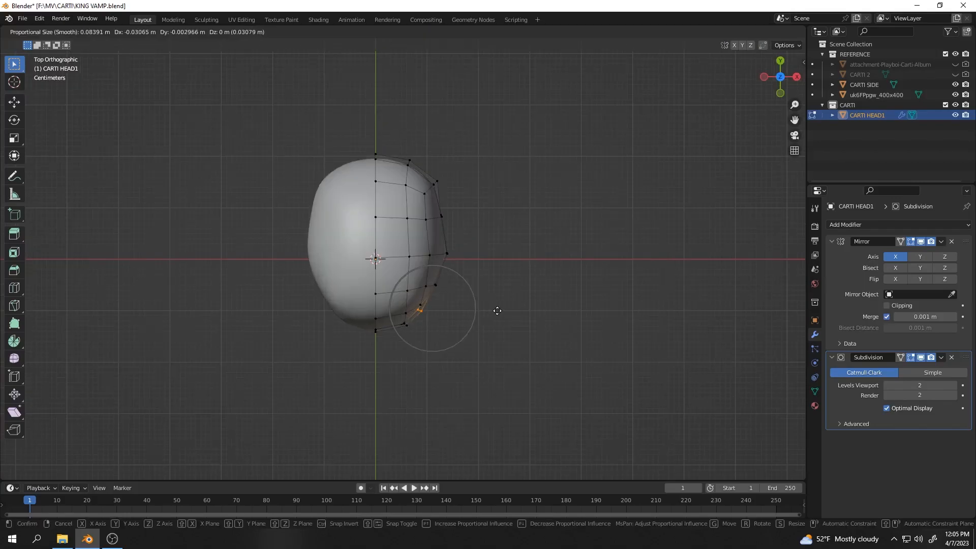
click(497, 311)
Move the widest side vertices inward in top view to narrow the head, and inspect the result from several angles.
drag(444, 247, 474, 277)
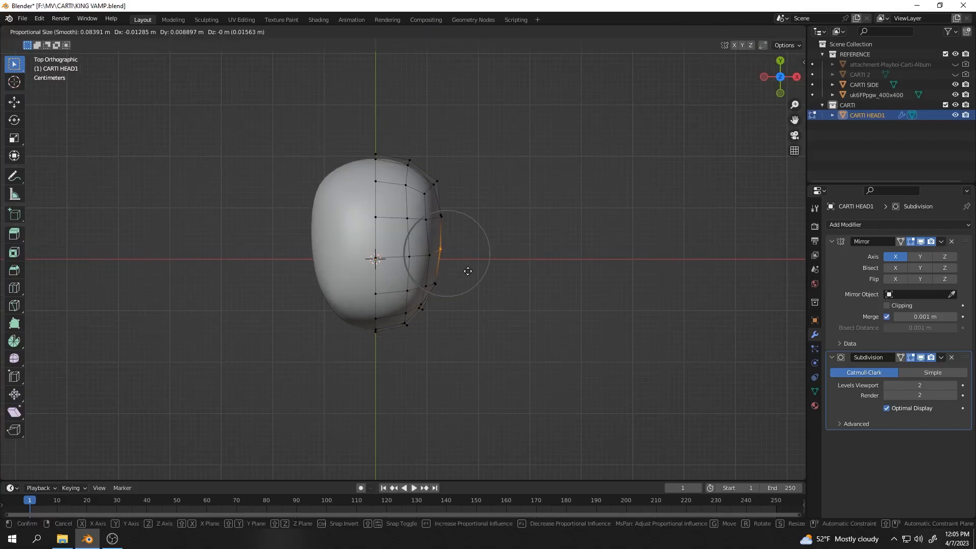
middle_drag(514, 274, 466, 192)
middle_drag(381, 222, 411, 286)
key(Tab)
scroll(456, 233, down, 2)
scroll(468, 223, up, 3)
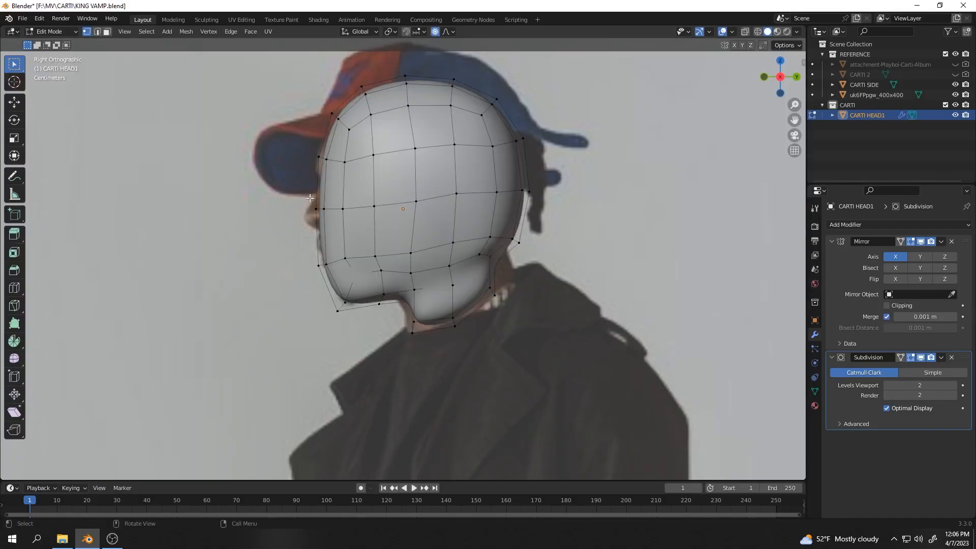
Turn on X-ray in right view and raise the horizontal vertex row at nose height along Z.
key(alt+z)
drag(285, 184, 559, 216)
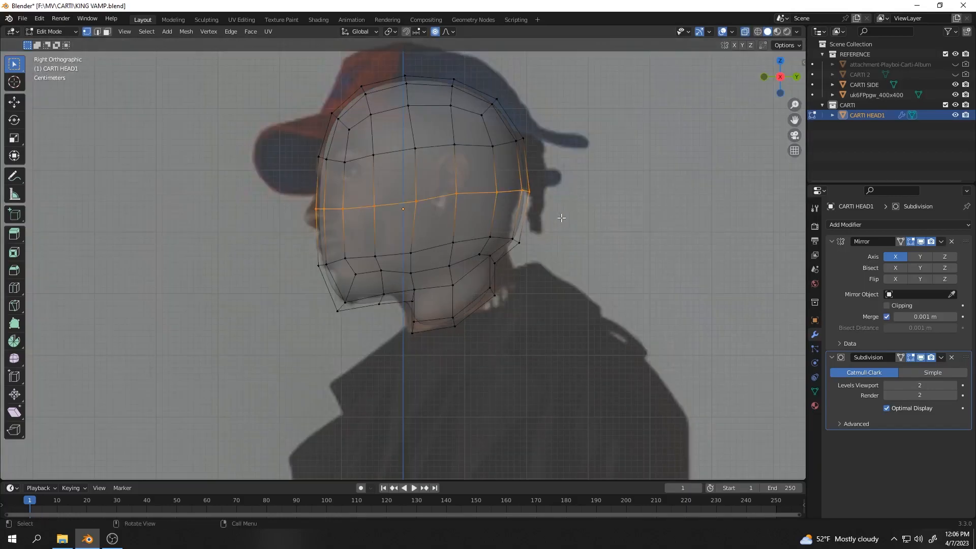
key(g)
key(z)
click(565, 203)
Add one horizontal loop cut around the head just below the raised vertex row.
key(ctrl+r)
click(489, 212)
click(490, 211)
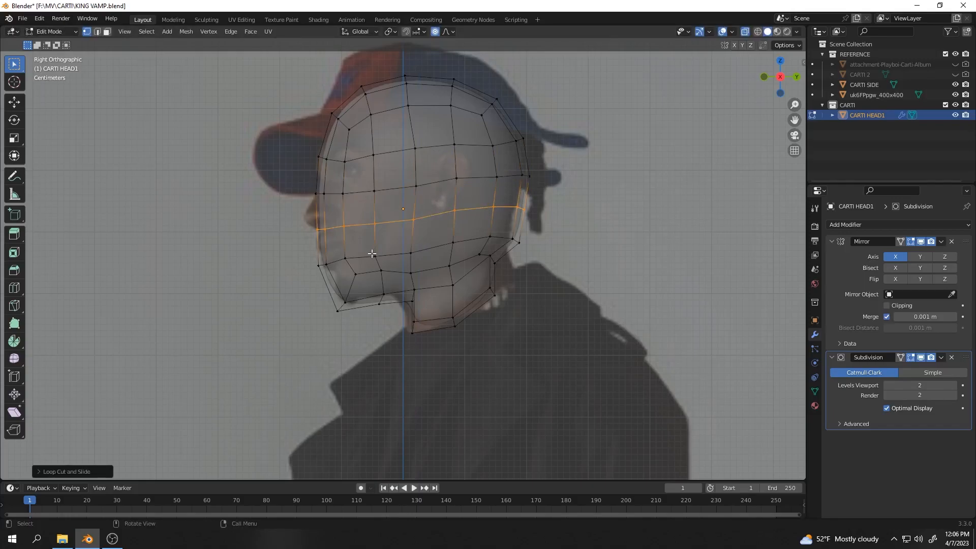
Extrude the front centre face at nose height about 0.038 m forward along Y to match the side reference.
click(318, 209)
mouse_move(255, 238)
middle_down()
mouse_move(344, 240)
mouse_move(267, 239)
middle_up()
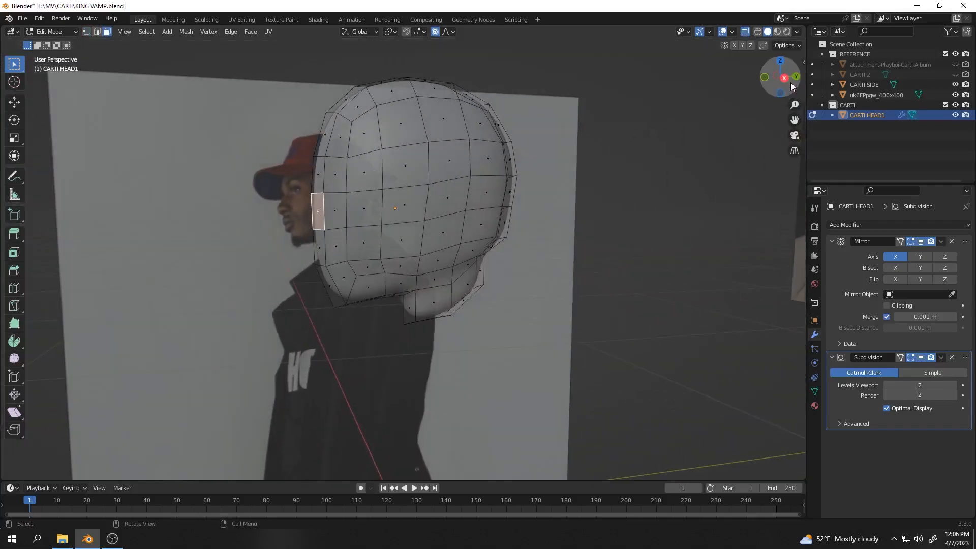
click(784, 78)
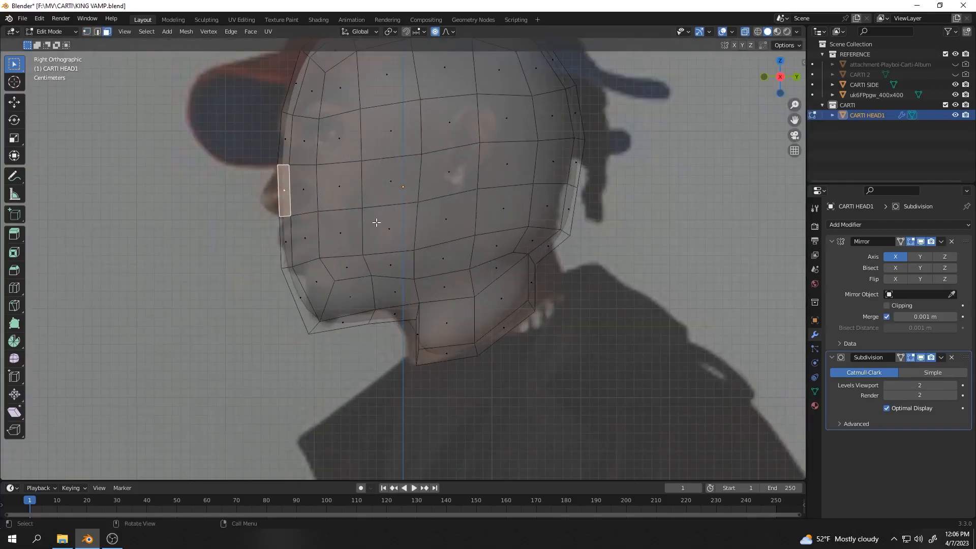
key(e)
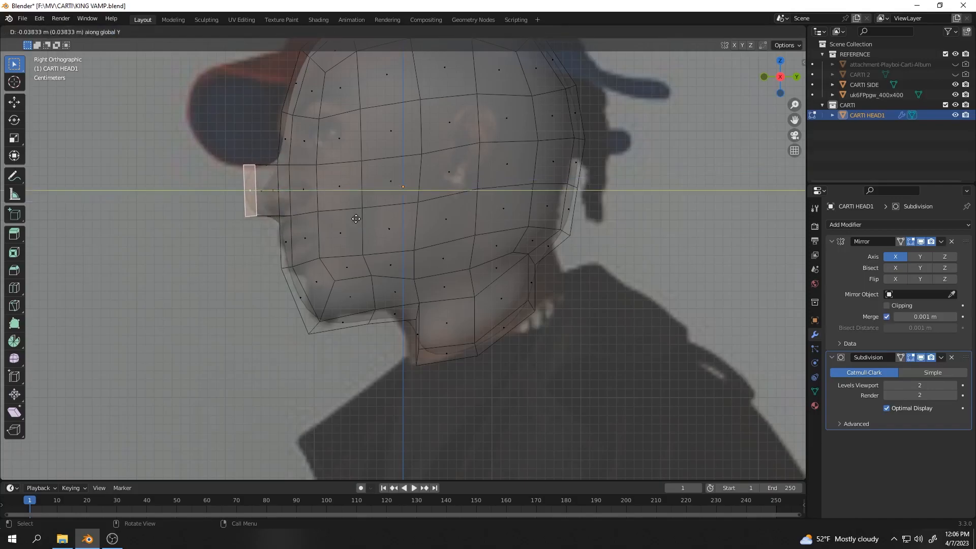
click(356, 219)
Delete the inner face of the nose extrusion along the mirror seam.
middle_drag(228, 212, 449, 195)
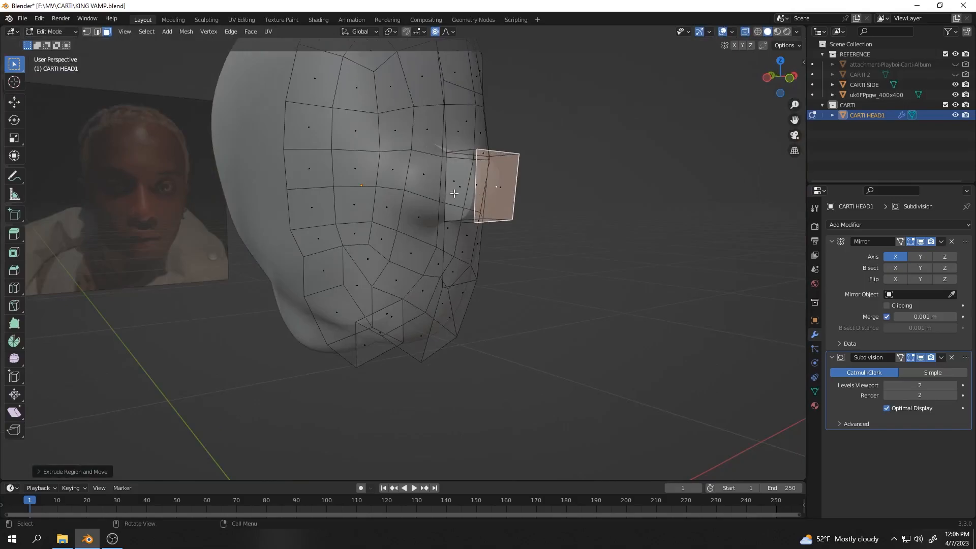
middle_drag(531, 196, 394, 224)
key(x)
click(483, 218)
Inspect the nose shape in Object Mode and return to Edit Mode with vertex selection.
key(Tab)
middle_drag(453, 218, 402, 236)
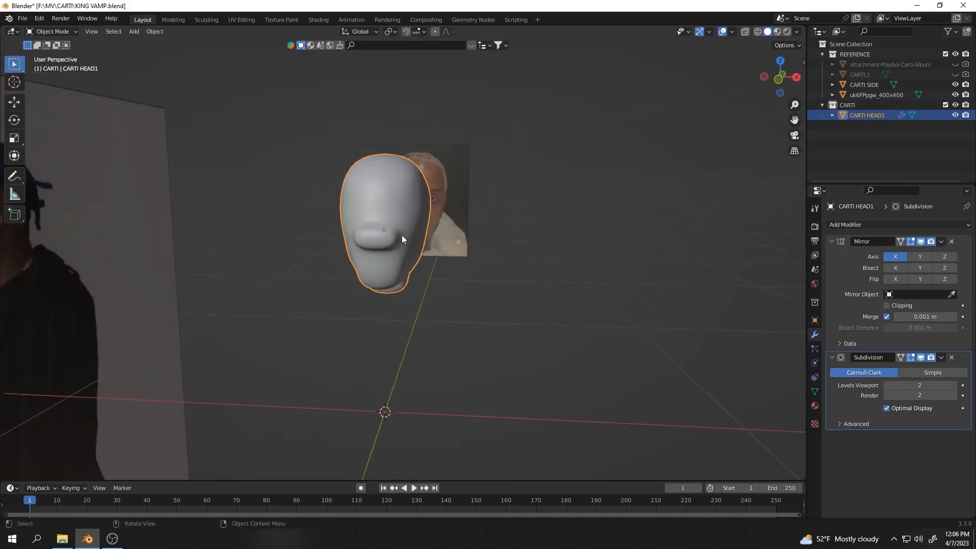
middle_drag(447, 199, 326, 180)
scroll(332, 222, up, 3)
key(Tab)
click(85, 31)
middle_drag(273, 131, 374, 259)
key(g)
key(y)
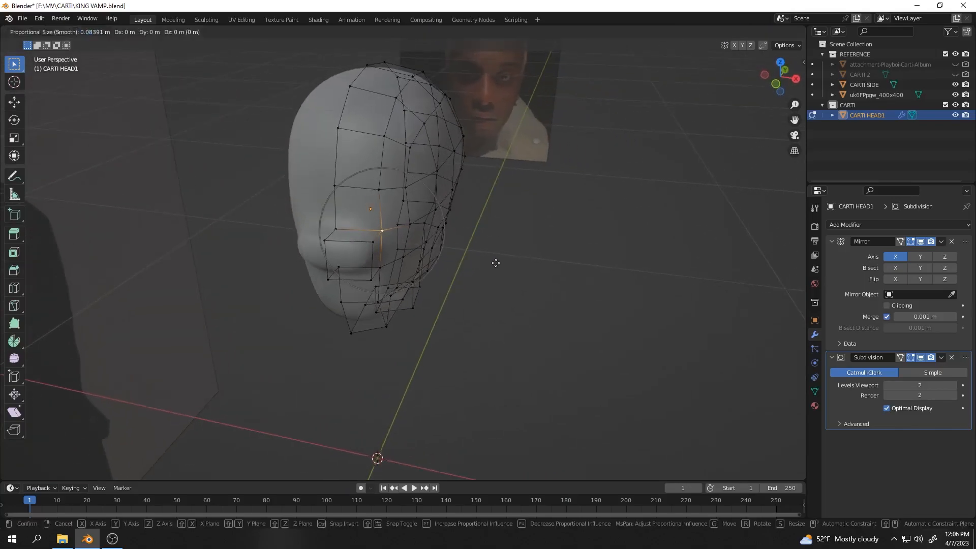
key(x)
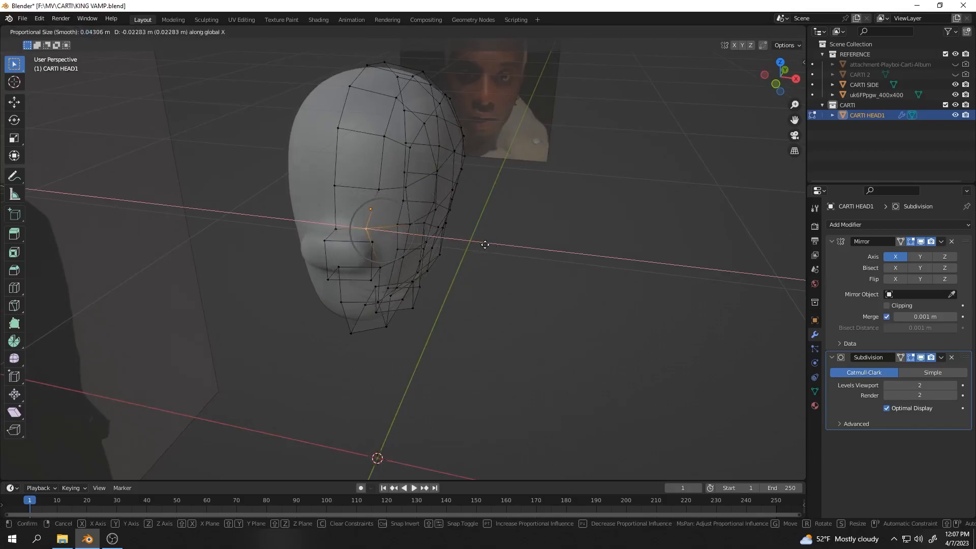
right_click(470, 245)
Try to move the outer nose-bridge vertex inward along X, using a proportional size of about 0.057 m.
middle_drag(325, 227, 353, 222)
middle_drag(433, 227, 415, 276)
scroll(362, 228, up, 1)
scroll(361, 228, up, 1)
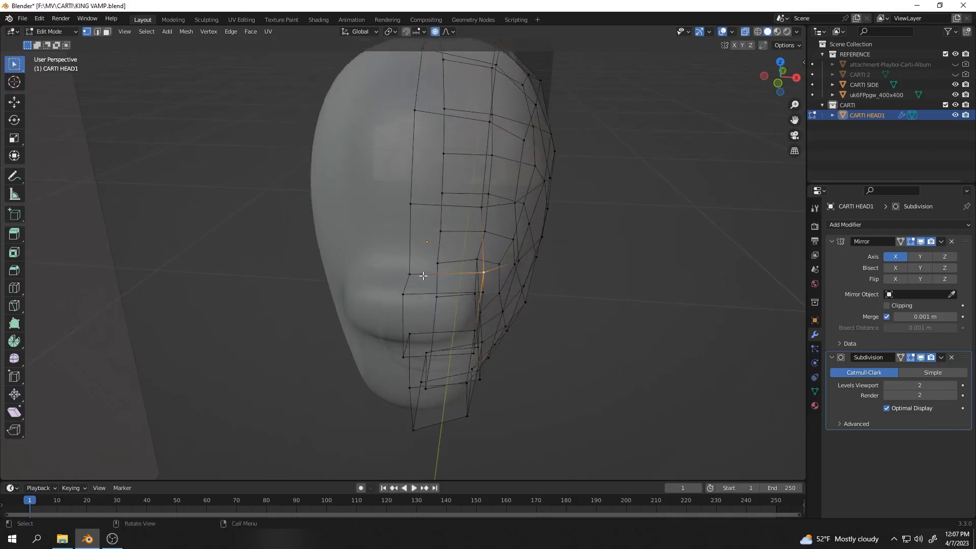
middle_drag(499, 273, 493, 268)
key(g)
key(y)
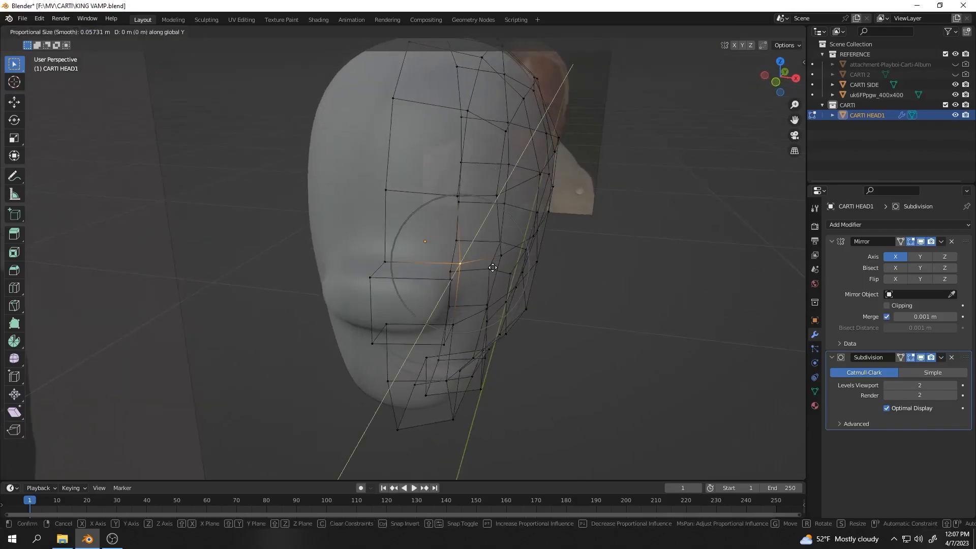
key(x)
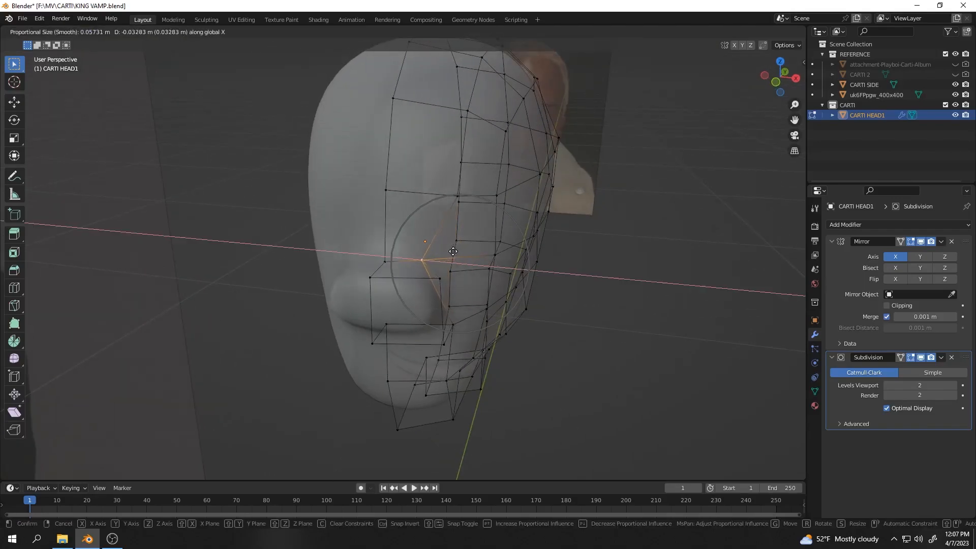
click(429, 253)
Move the outer nose-bridge vertex inward along X to narrow the bridge, using a proportional size of about 0.047 m.
middle_drag(398, 236, 441, 239)
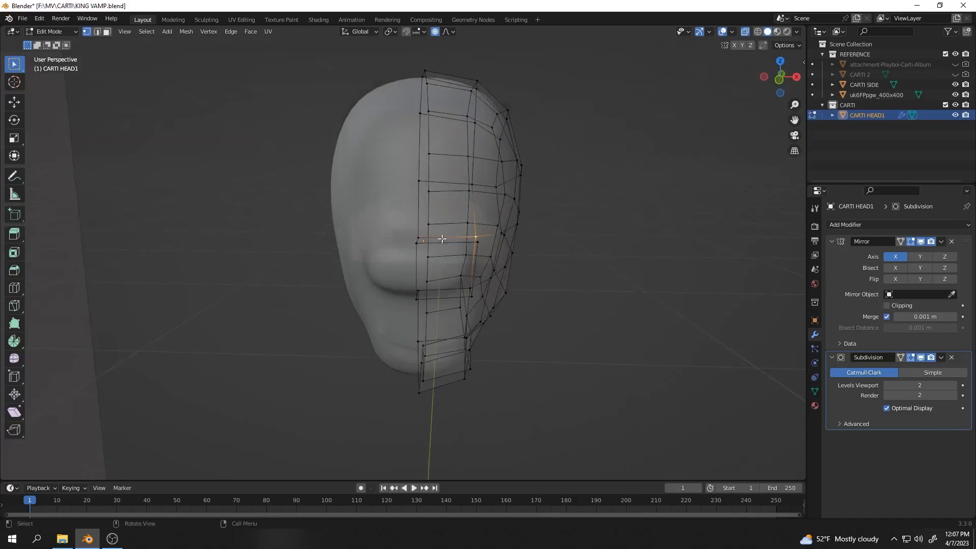
scroll(494, 230, up, 1)
middle_drag(500, 228, 481, 228)
key(g)
key(y)
scroll(478, 228, up, 3)
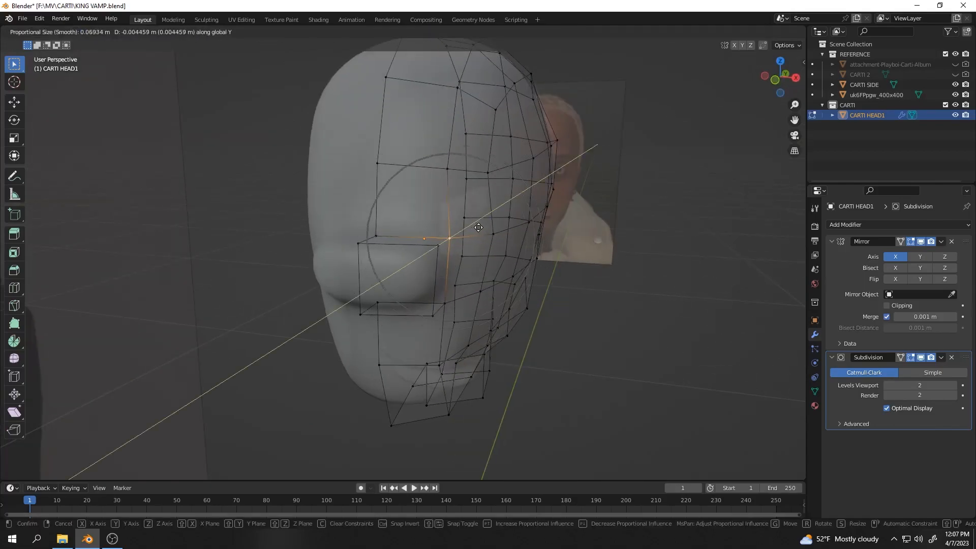
click(483, 224)
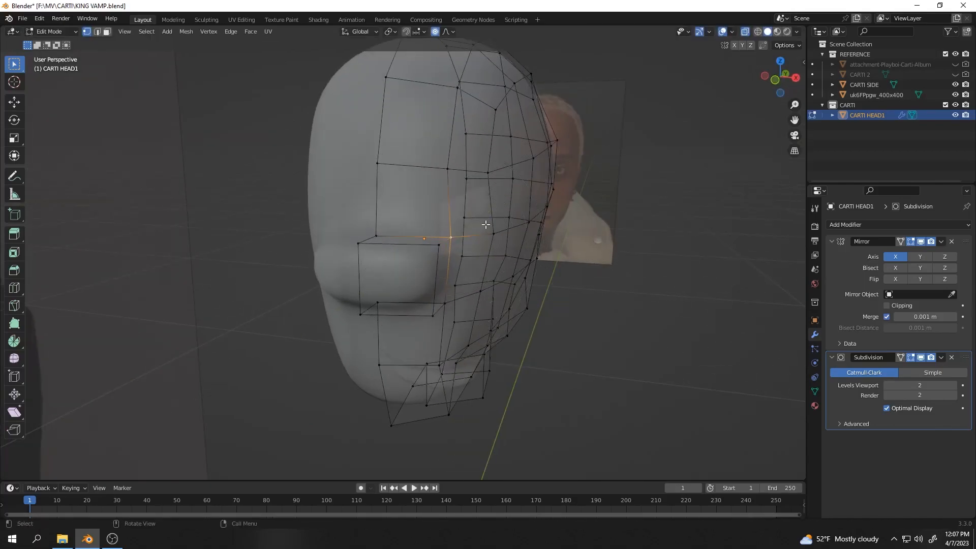
key(g)
key(x)
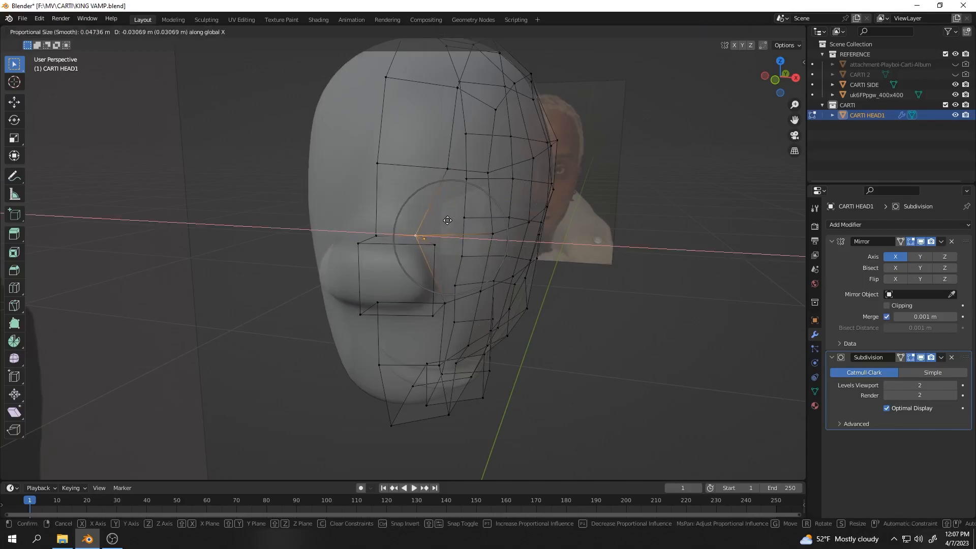
click(435, 222)
Raise the centre vertex of the nose bridge and lower the two upper front nose vertices along Z.
middle_drag(434, 222, 338, 239)
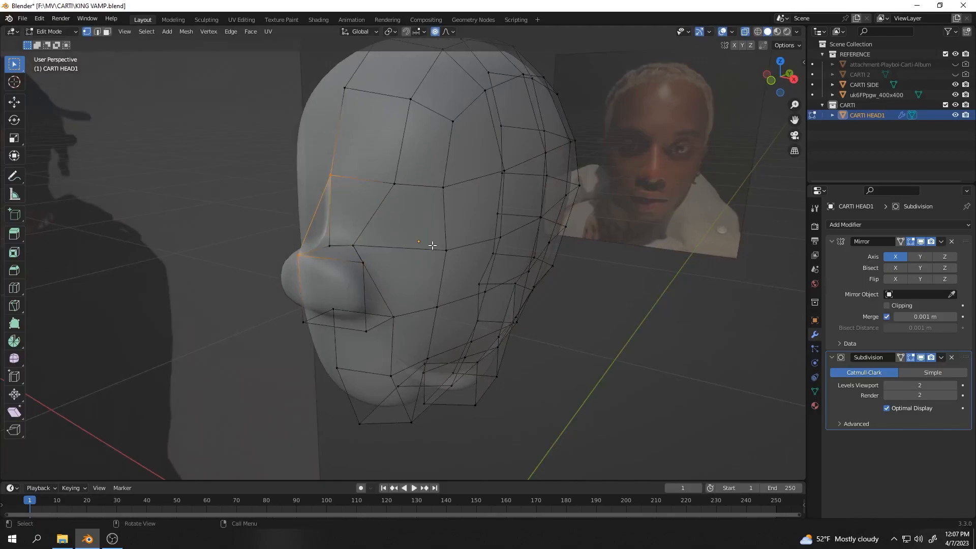
key(g)
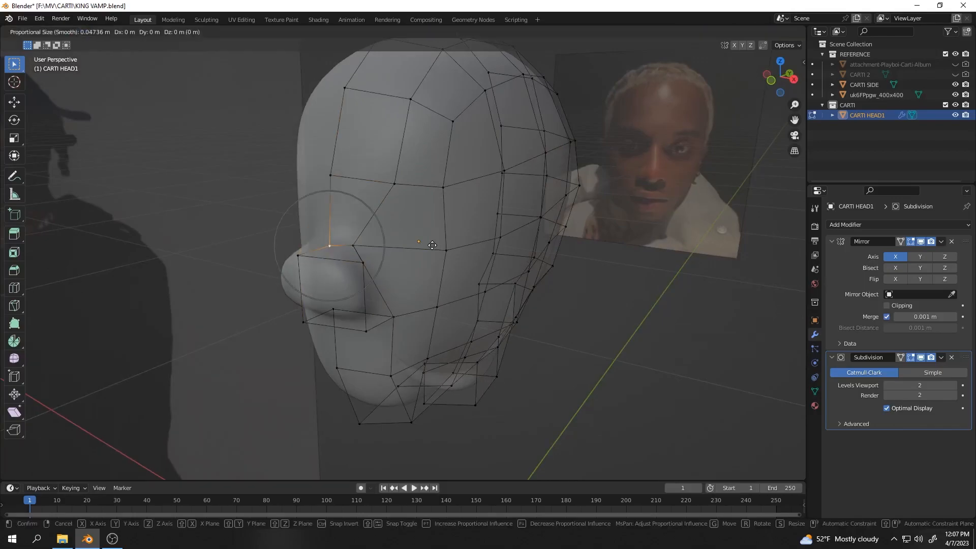
click(431, 231)
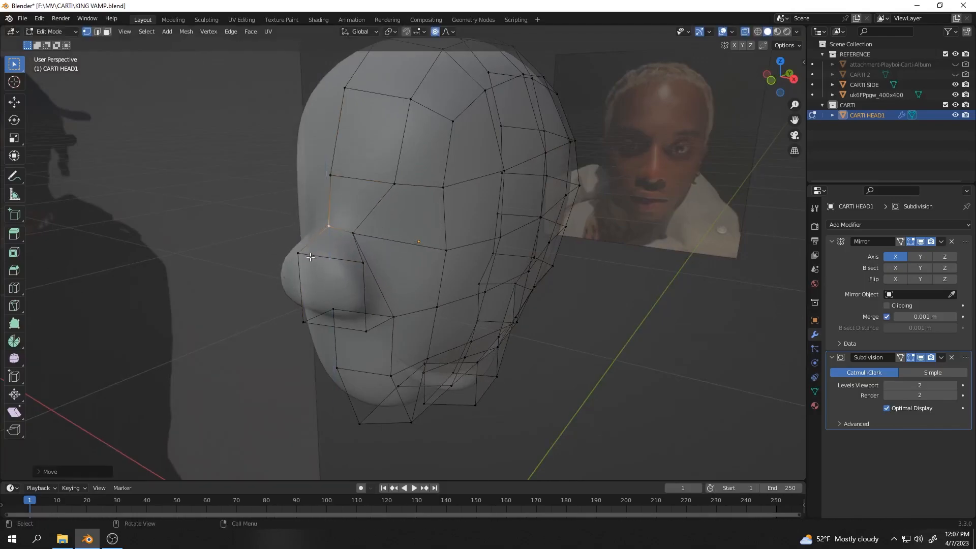
key(g)
key(z)
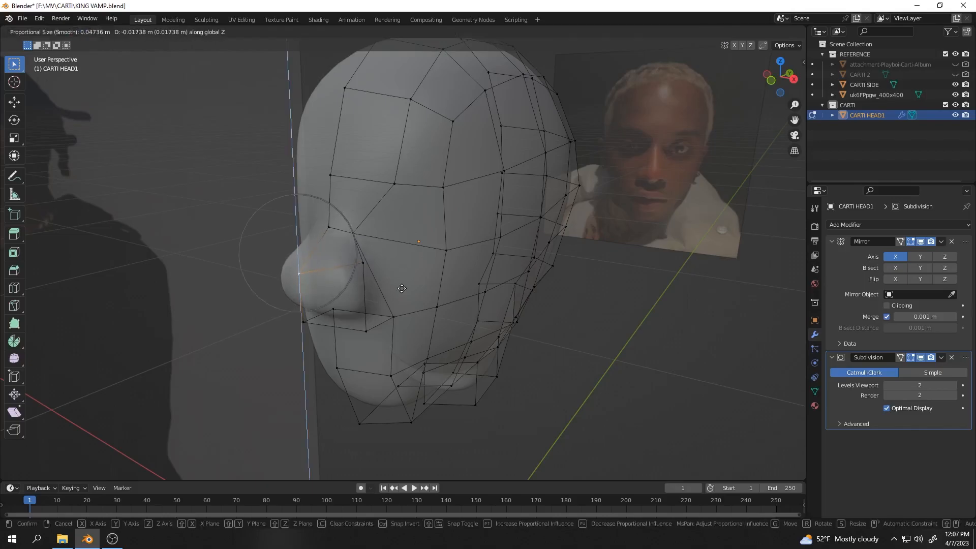
click(378, 278)
key(g)
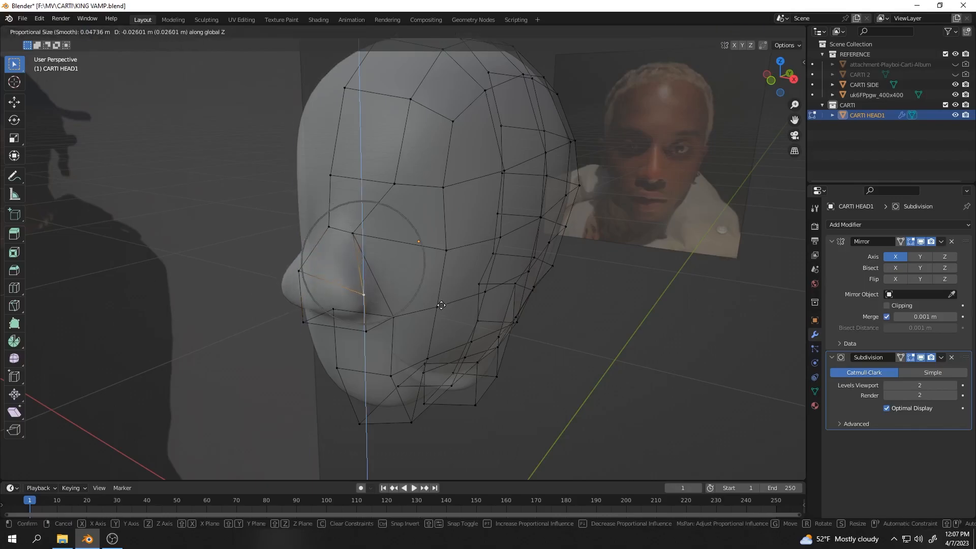
Move the bottom centre vertex of the nose tip slightly forward along Y and check the nose in right view and Object Mode.
click(333, 317)
middle_drag(482, 307, 403, 290)
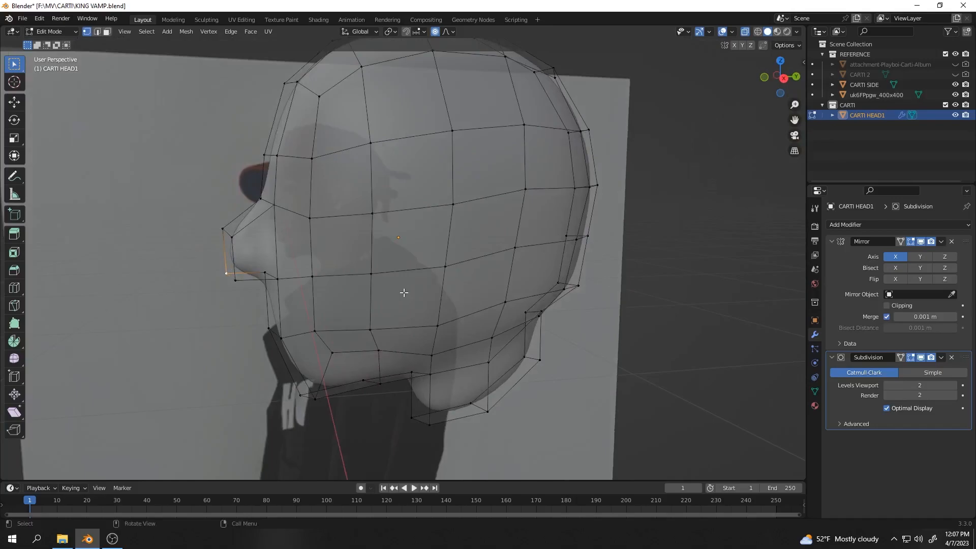
key(g)
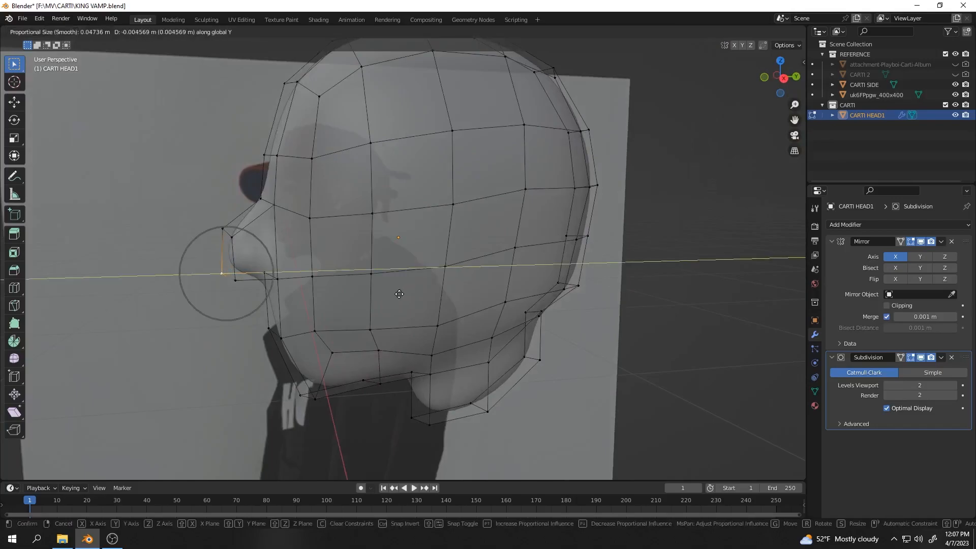
click(401, 292)
click(780, 81)
scroll(340, 233, down, 3)
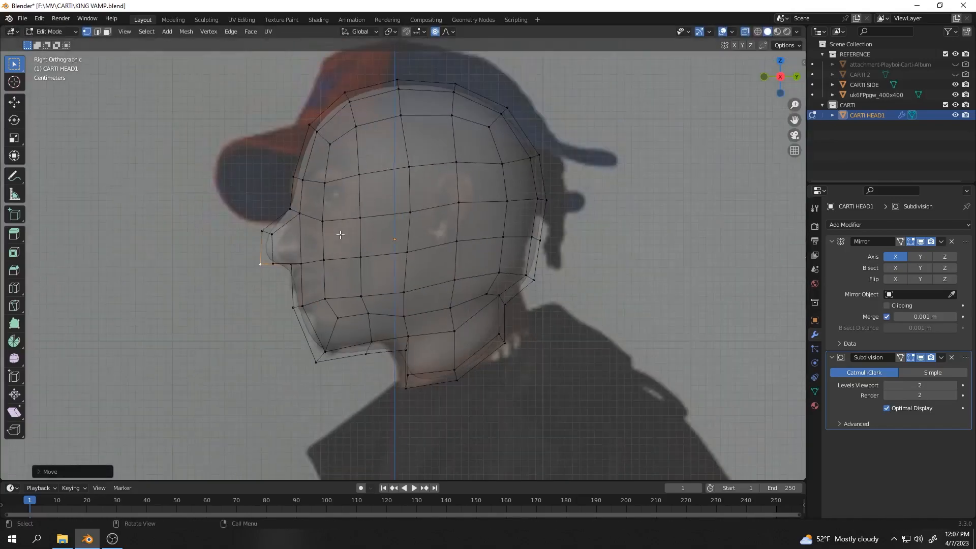
key(Tab)
middle_drag(340, 234, 456, 242)
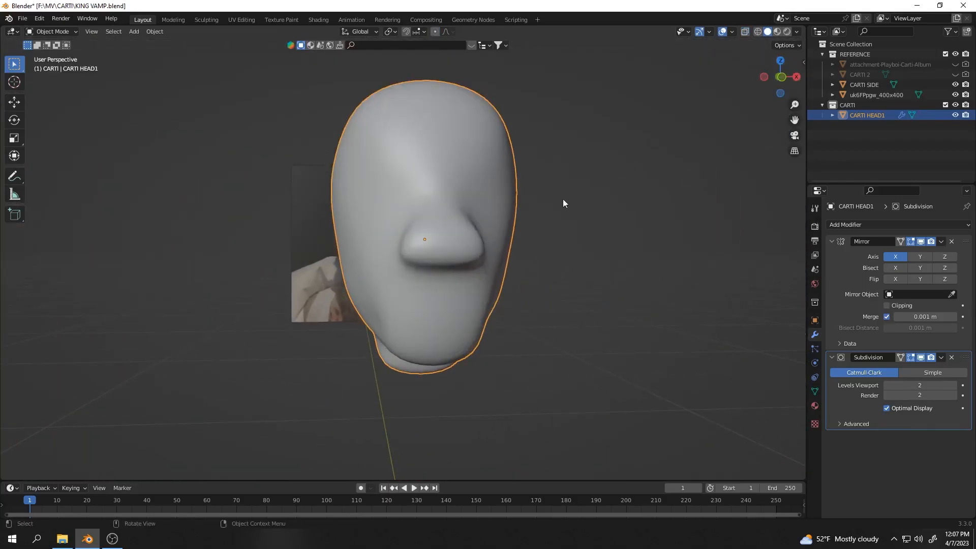
In front view, move the outer nose-bridge vertex outward along X to widen the bridge.
key(Tab)
key(KP_1)
scroll(425, 205, up, 3)
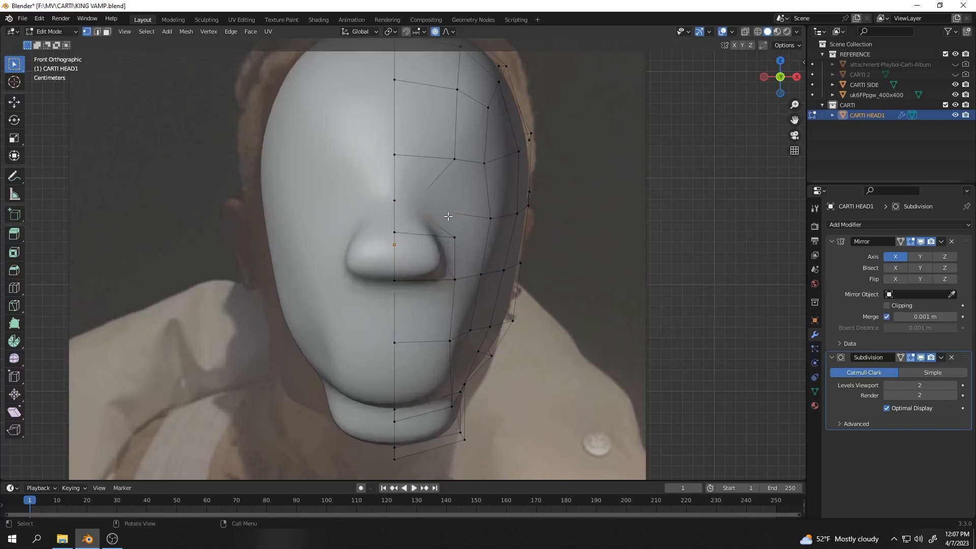
key(g)
key(x)
scroll(469, 218, up, 10)
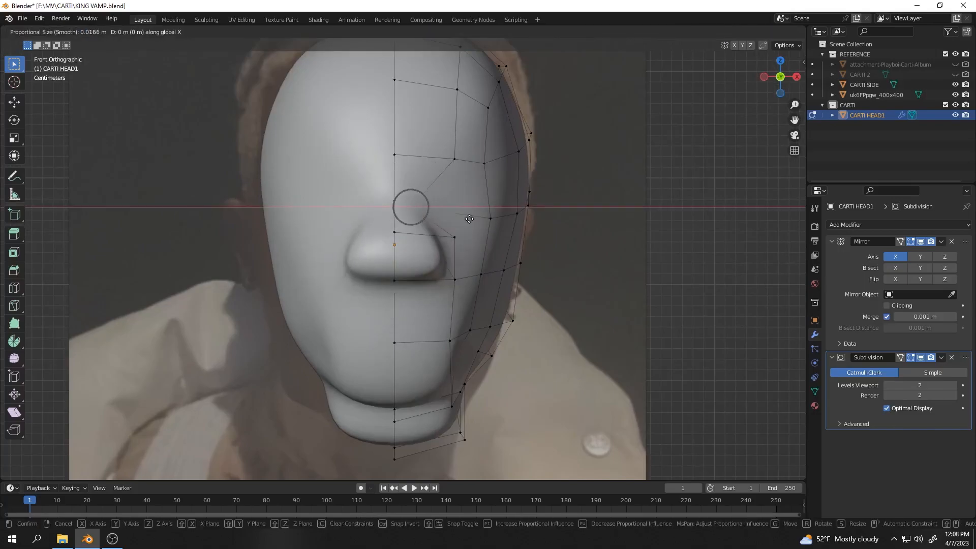
right_click(469, 219)
key(g)
key(x)
mouse_move(350, 185)
middle_down()
mouse_move(269, 189)
mouse_move(351, 196)
middle_up()
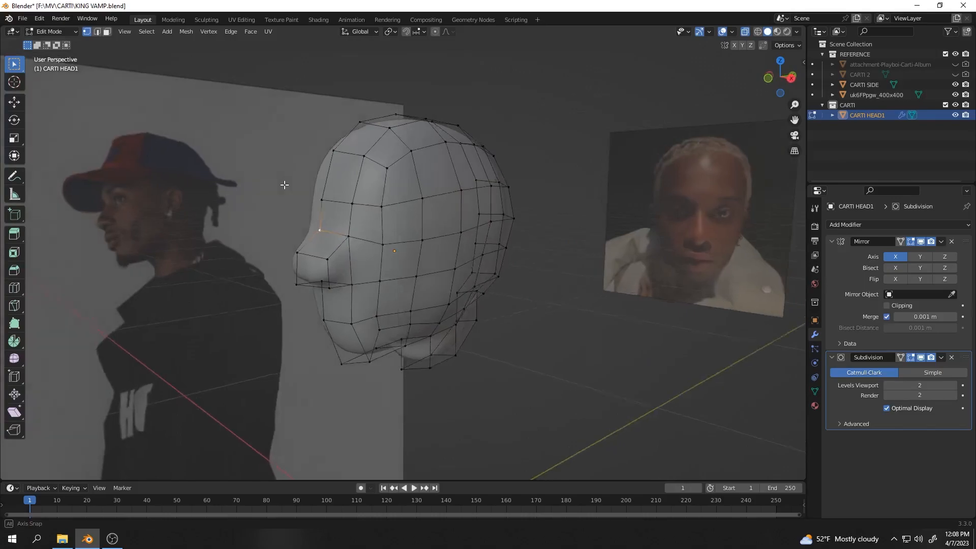
Inspect the nose and head shape in Object Mode from the side and the front.
key(Tab)
scroll(543, 227, down, 4)
scroll(544, 228, up, 2)
middle_drag(491, 270, 668, 138)
middle_drag(791, 88, 474, 228)
click(443, 264)
In front view with X-ray on, move the outer brow-level forehead vertex outward by about 0.012 m.
key(Tab)
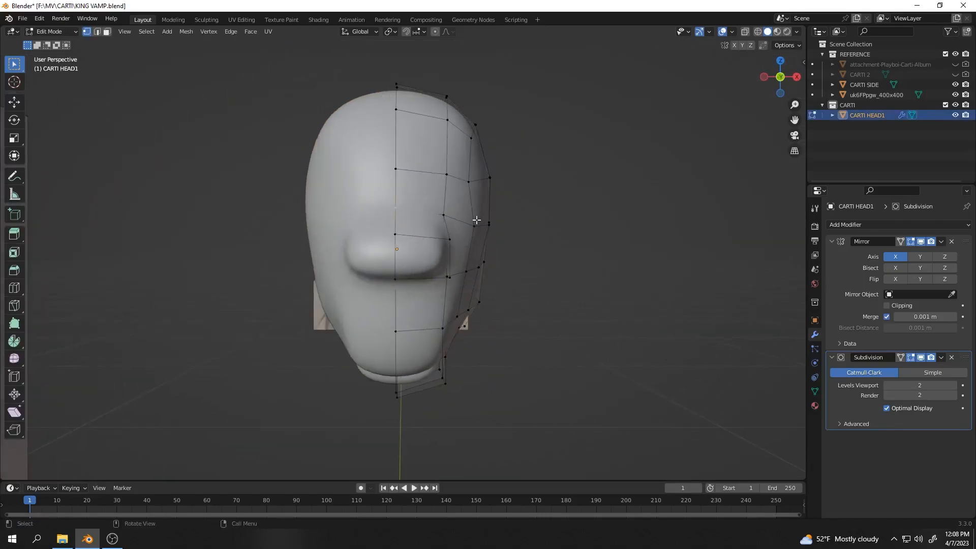
key(alt+z)
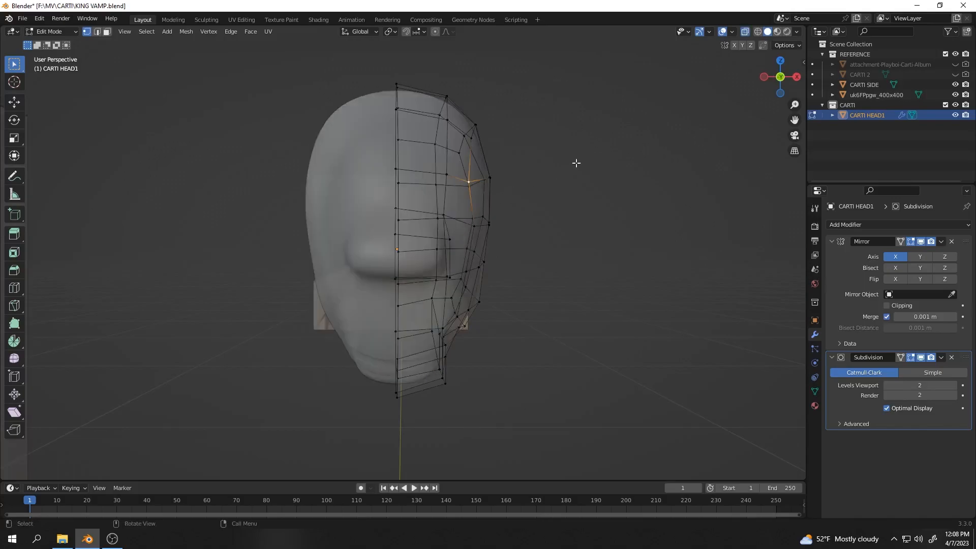
click(783, 78)
click(777, 80)
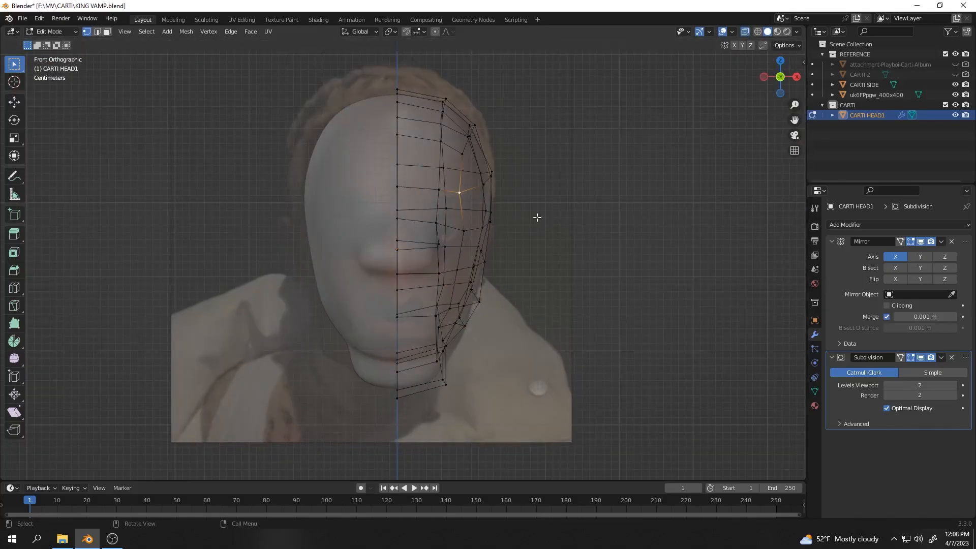
key(g)
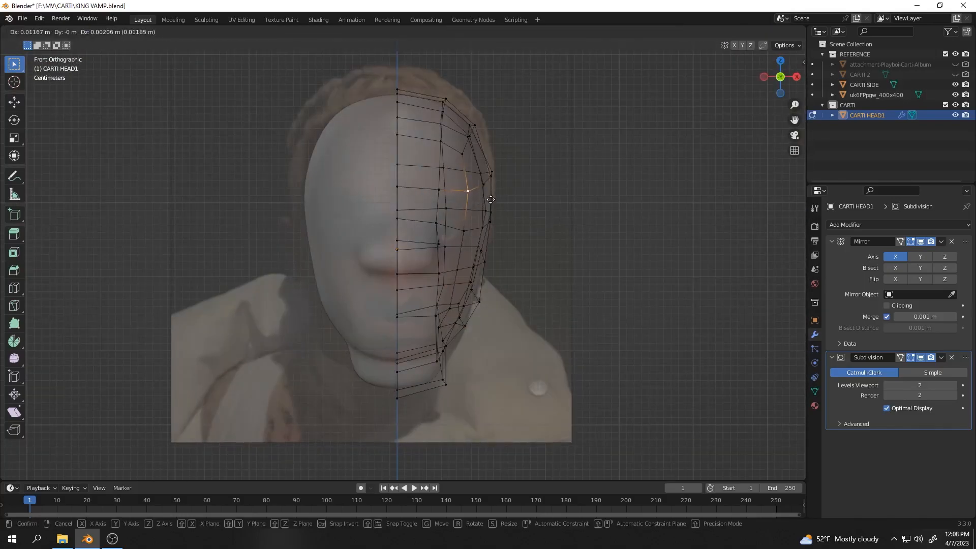
click(490, 197)
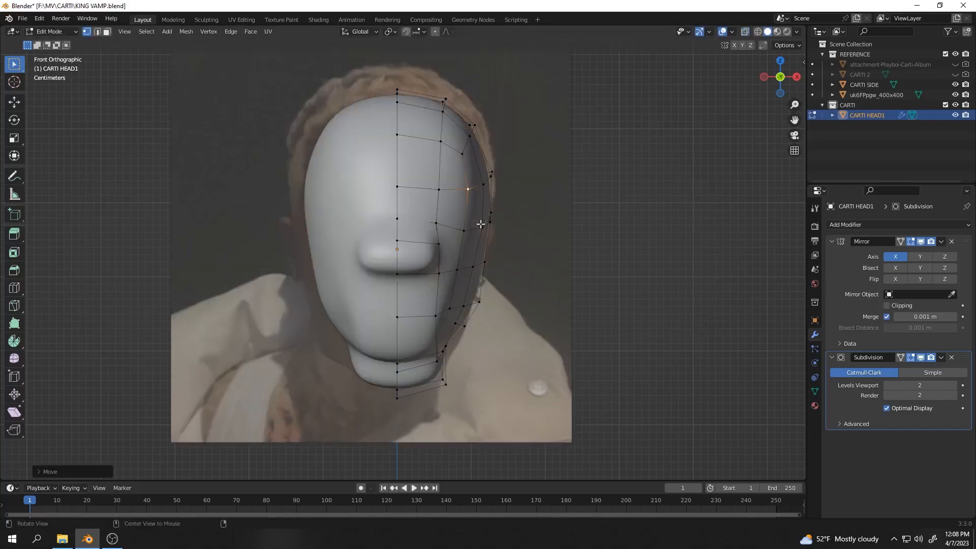
Inspect the forehead, nose and side of the head in Object Mode and up close in Edit Mode.
scroll(475, 218, down, 3)
middle_drag(488, 220, 475, 213)
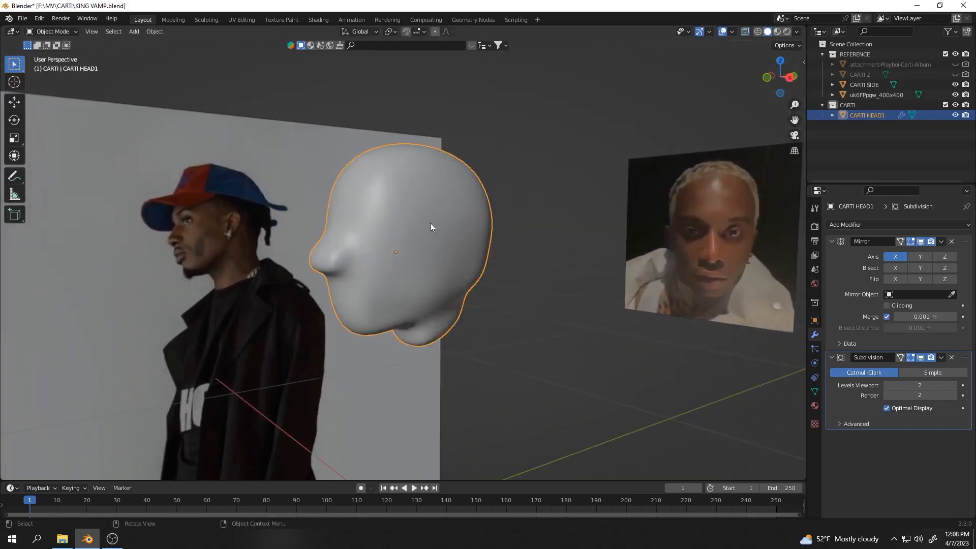
middle_drag(417, 232, 432, 269)
scroll(429, 272, up, 3)
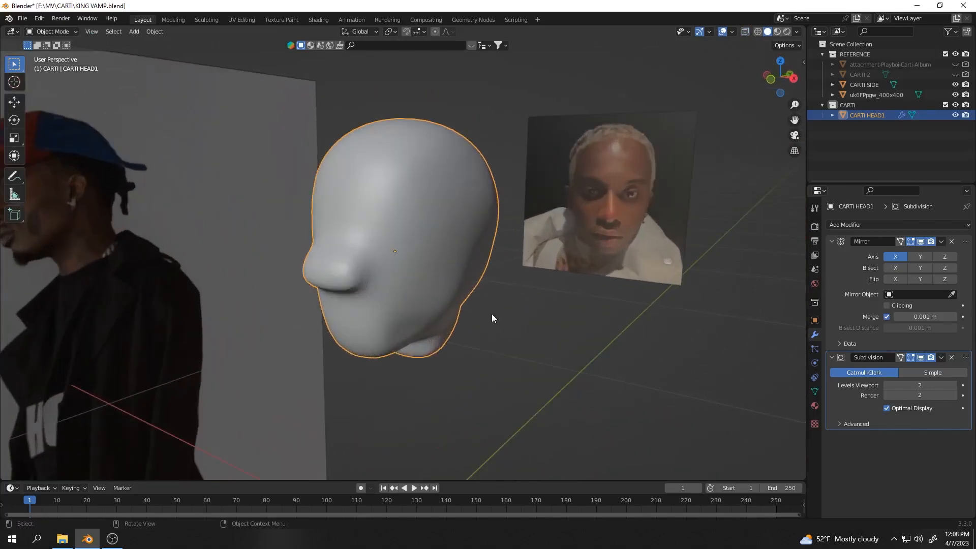
middle_drag(396, 322, 331, 303)
key(Tab)
middle_drag(330, 304, 394, 311)
scroll(393, 309, up, 3)
middle_drag(373, 261, 323, 258)
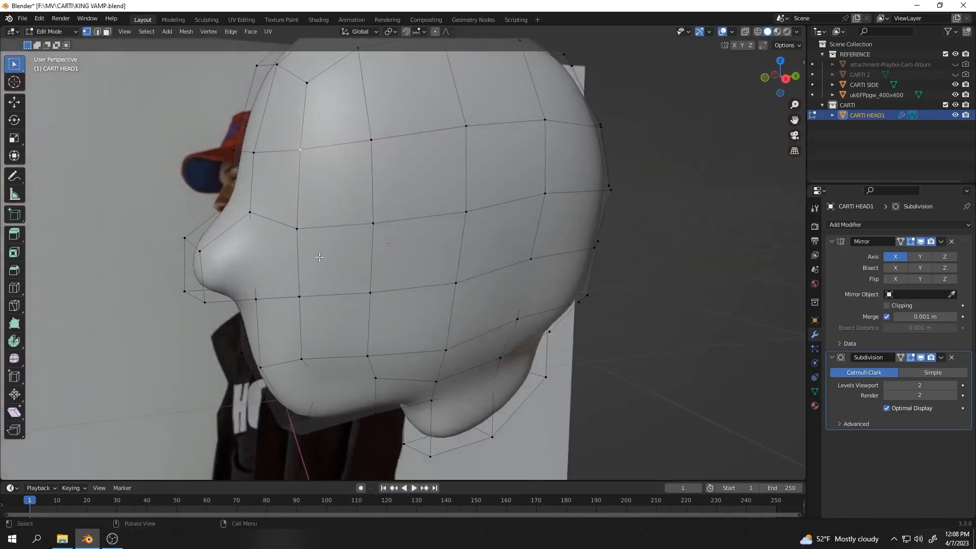
middle_drag(280, 233, 301, 242)
Try to reposition the outer nose-bridge vertex in front view.
click(774, 87)
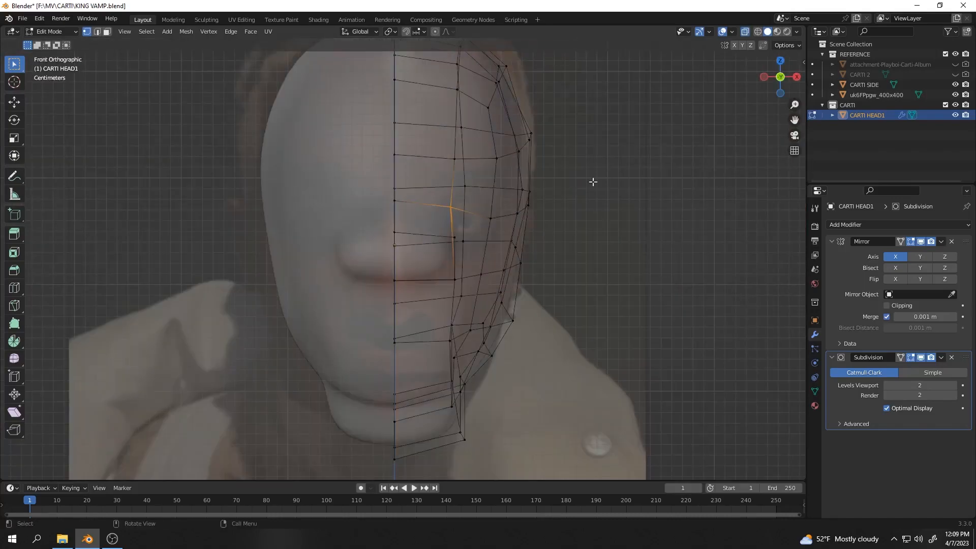
key(g)
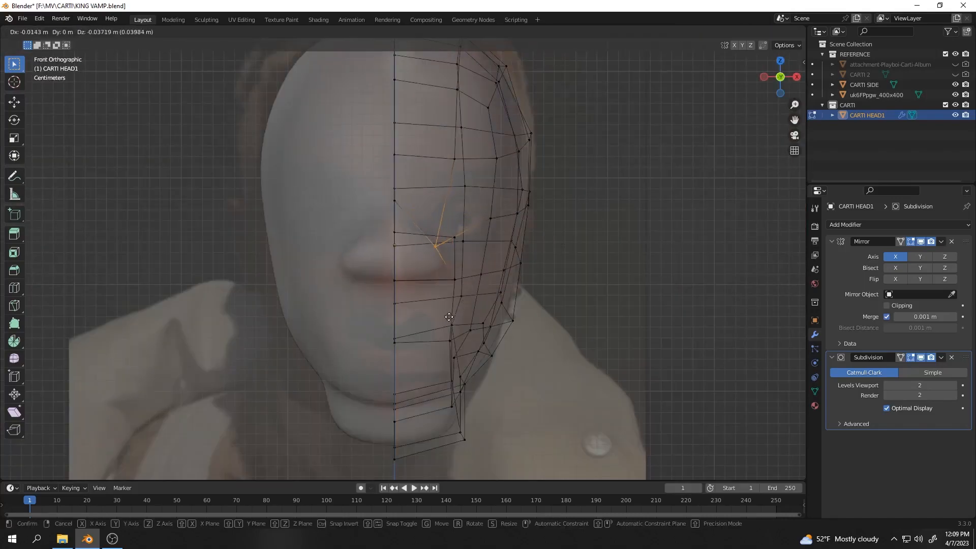
click(474, 288)
middle_drag(473, 289, 458, 270)
click(780, 76)
scroll(464, 214, up, 3)
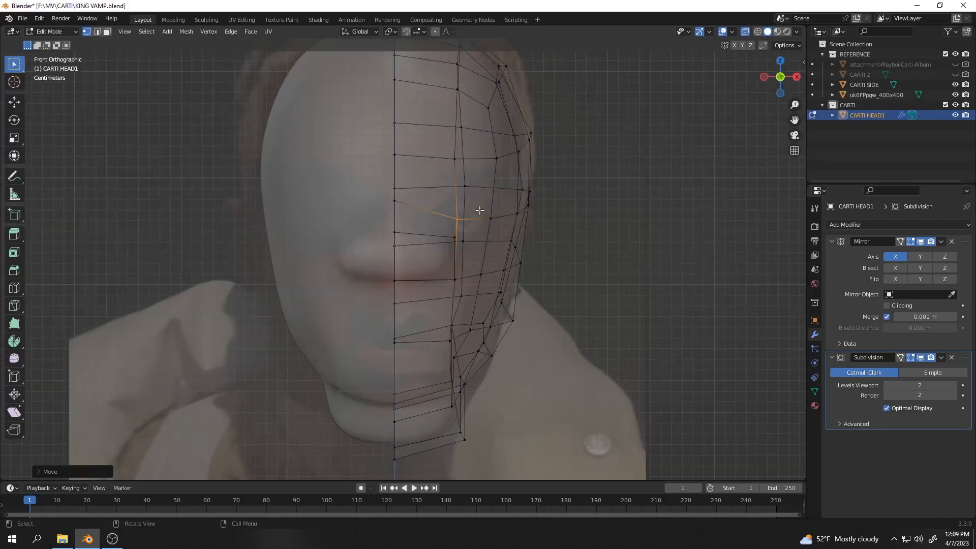
key(g)
click(510, 208)
middle_drag(516, 203, 454, 236)
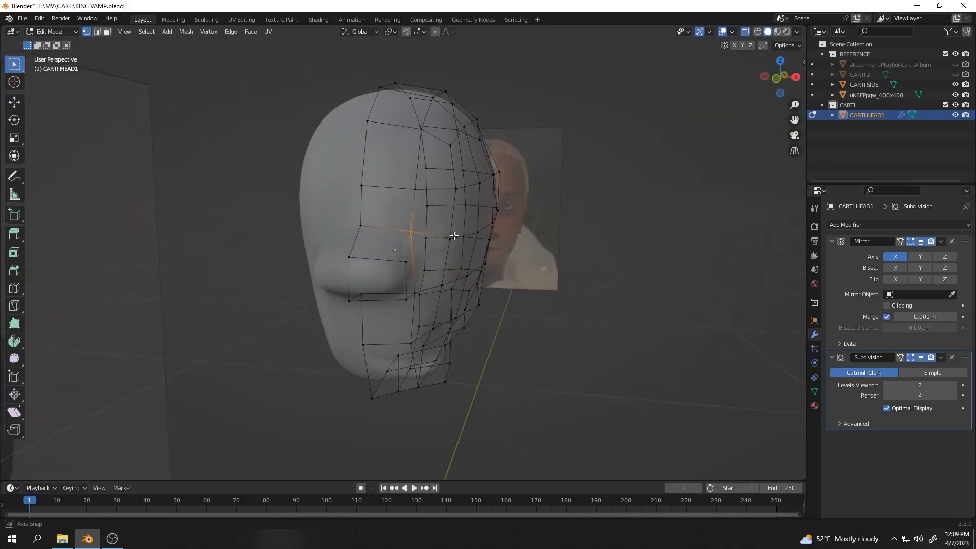
Add a horizontal loop cut around the head between the nose-bridge row and the forehead row above it.
key(ctrl+r)
double_click(371, 222)
middle_drag(371, 222, 381, 217)
click(779, 79)
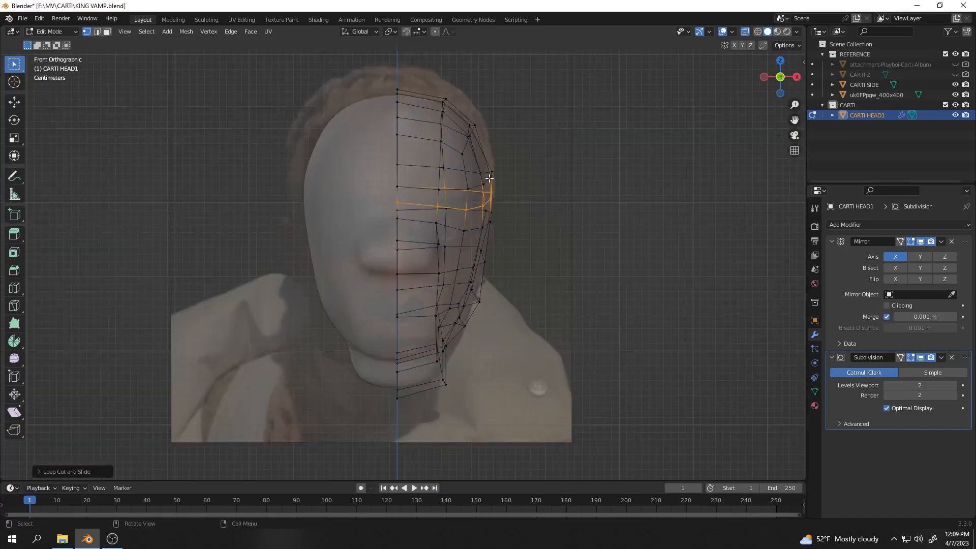
middle_drag(467, 182, 352, 182)
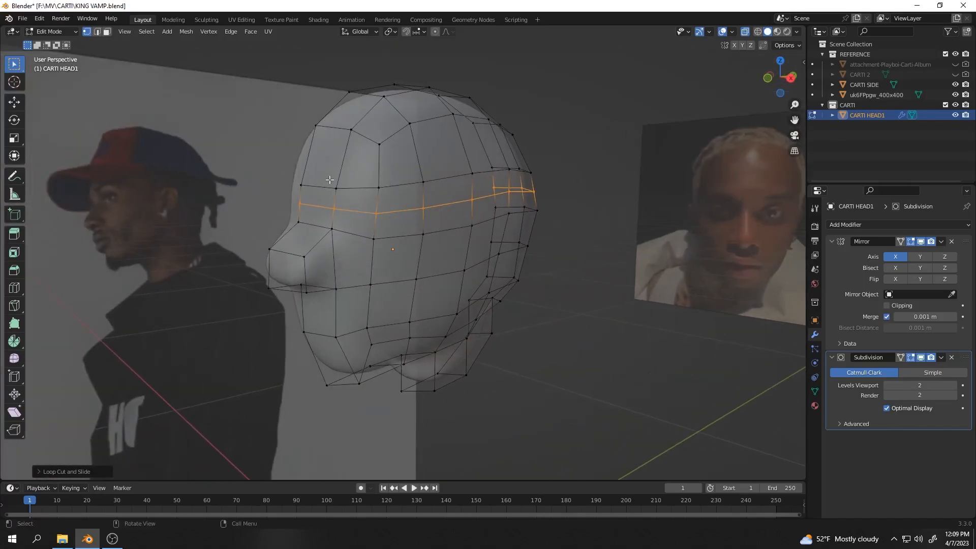
Select the forehead edge loop just above the new cut and raise it along Z in front view.
drag(366, 196, 366, 196)
key(a)
click(382, 188)
key(a)
click(400, 185)
middle_drag(400, 185, 400, 186)
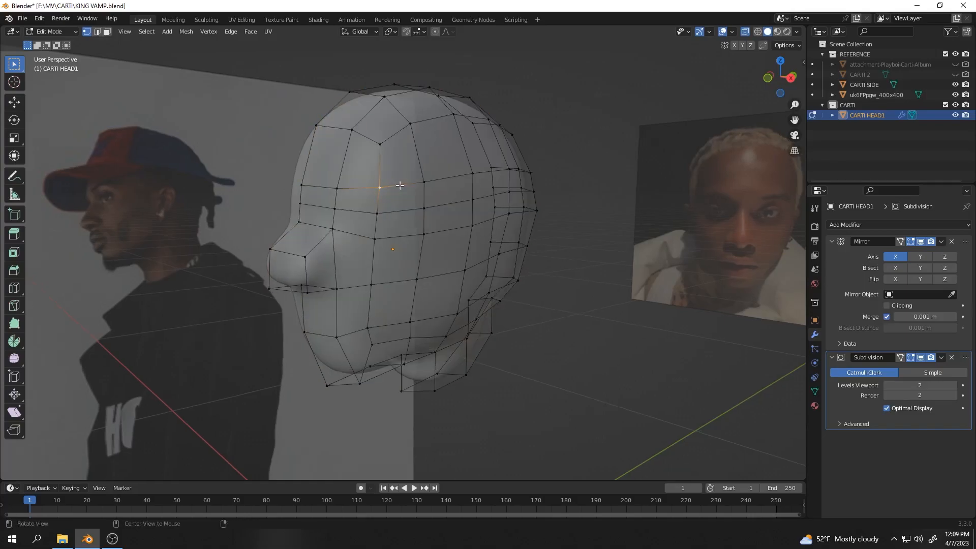
middle_drag(463, 210, 518, 173)
key(a)
click(404, 190)
click(777, 80)
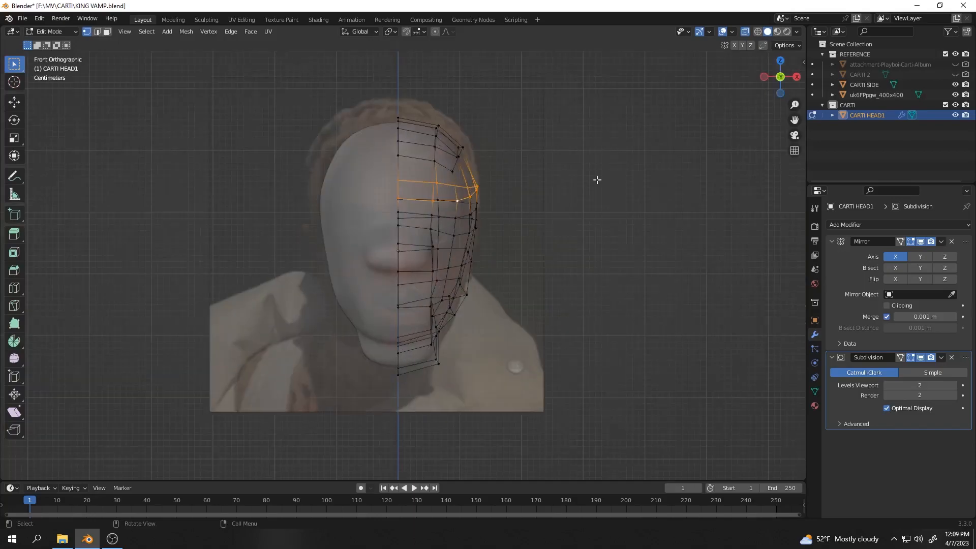
key(g)
key(z)
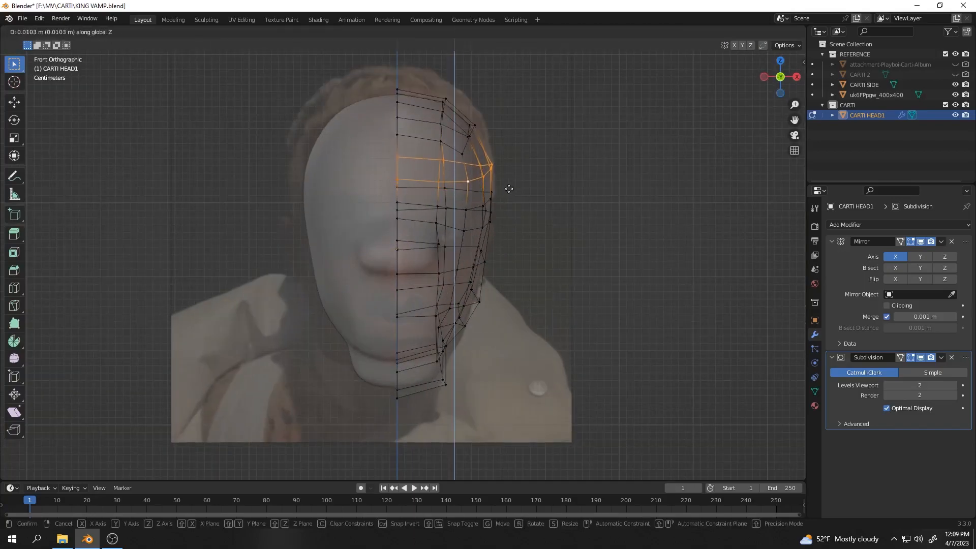
click(508, 178)
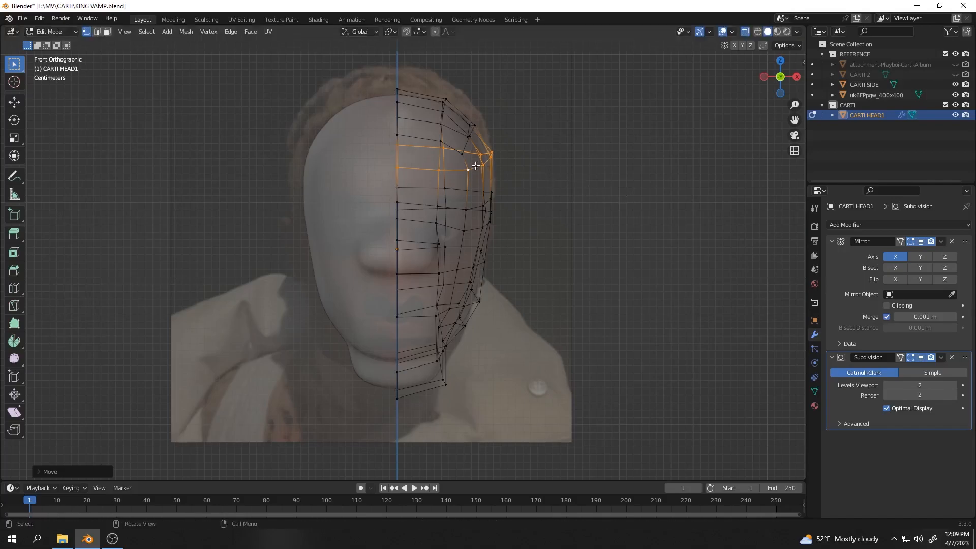
Pull the outermost side vertices of the raised forehead loop slightly inward in front view with proportional editing.
key(g)
key(x)
click(605, 164)
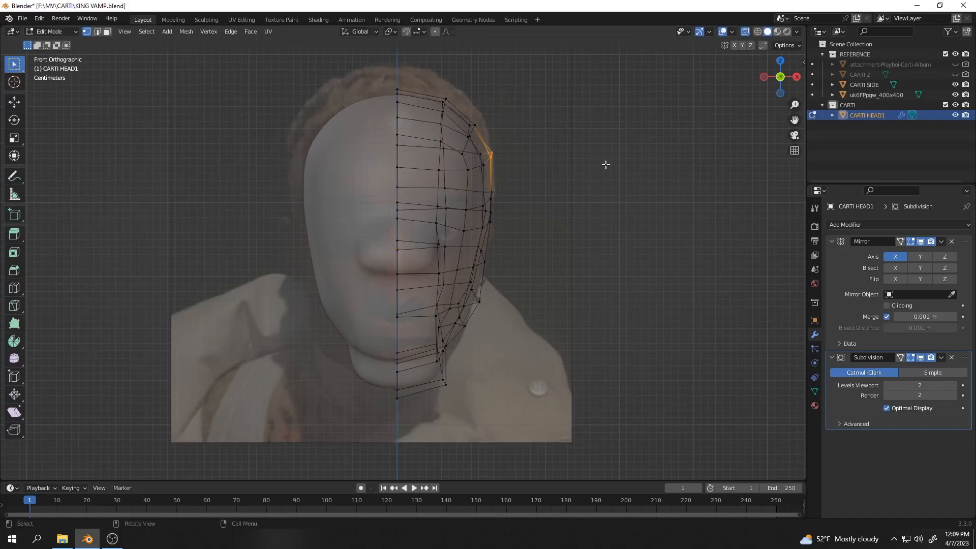
key(g)
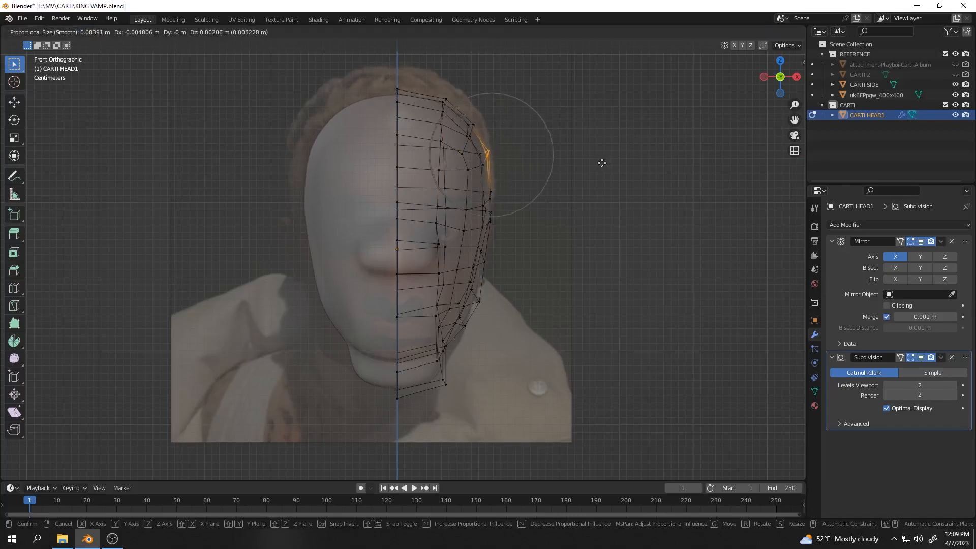
click(602, 162)
Adjust vertices on the back side of the head along X with proportional editing, checking the shape in Object Mode.
middle_drag(601, 163, 453, 350)
key(Tab)
key(Tab)
key(g)
key(x)
click(547, 236)
key(Tab)
key(Tab)
middle_drag(487, 315, 505, 303)
key(g)
key(x)
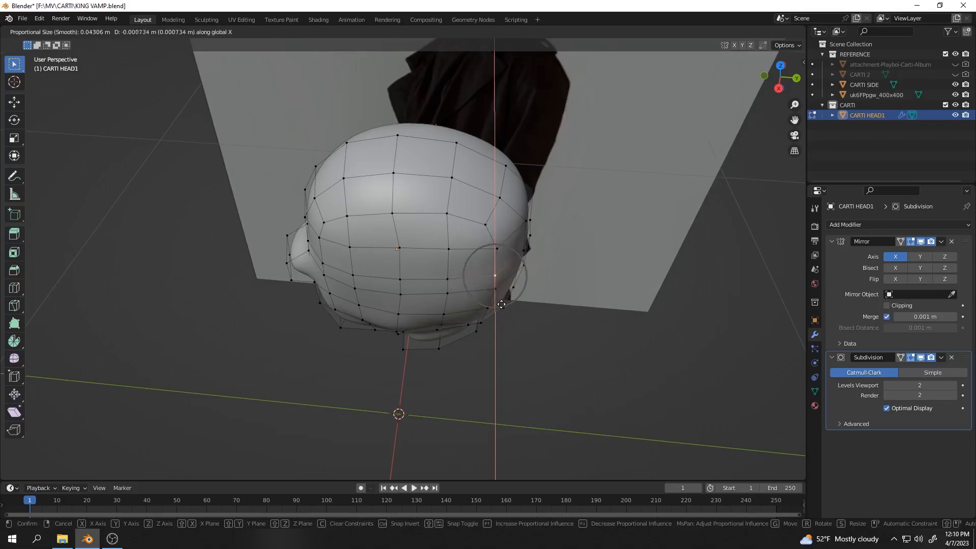
click(501, 306)
Inspect the whole head in Object Mode from the side, the front and below.
middle_drag(431, 270, 528, 248)
key(Tab)
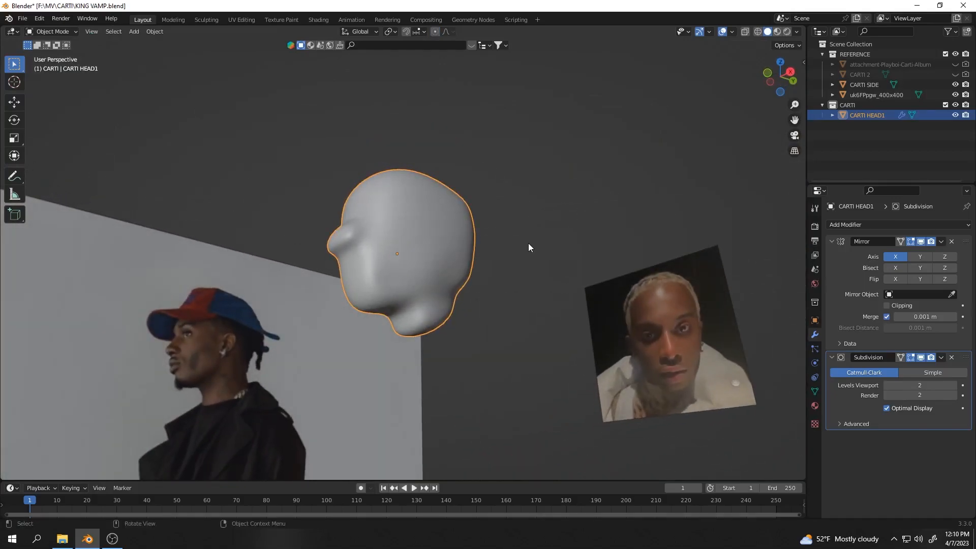
middle_drag(529, 247, 384, 218)
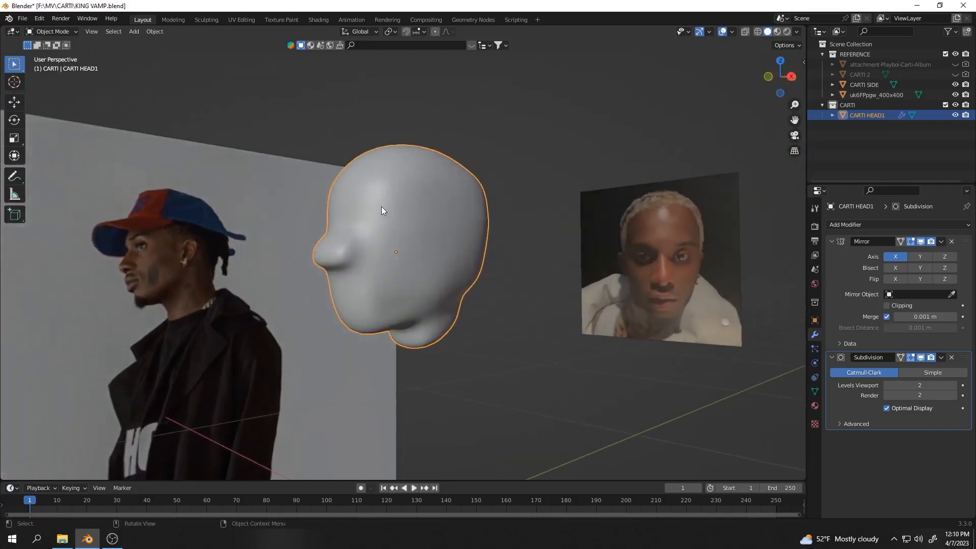
middle_drag(359, 279, 387, 321)
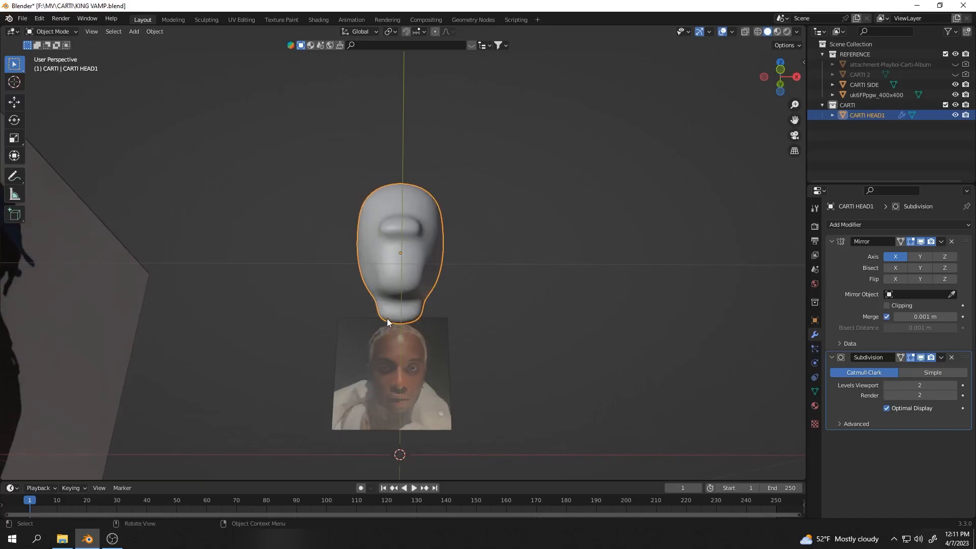
middle_drag(381, 319, 340, 336)
scroll(340, 328, up, 3)
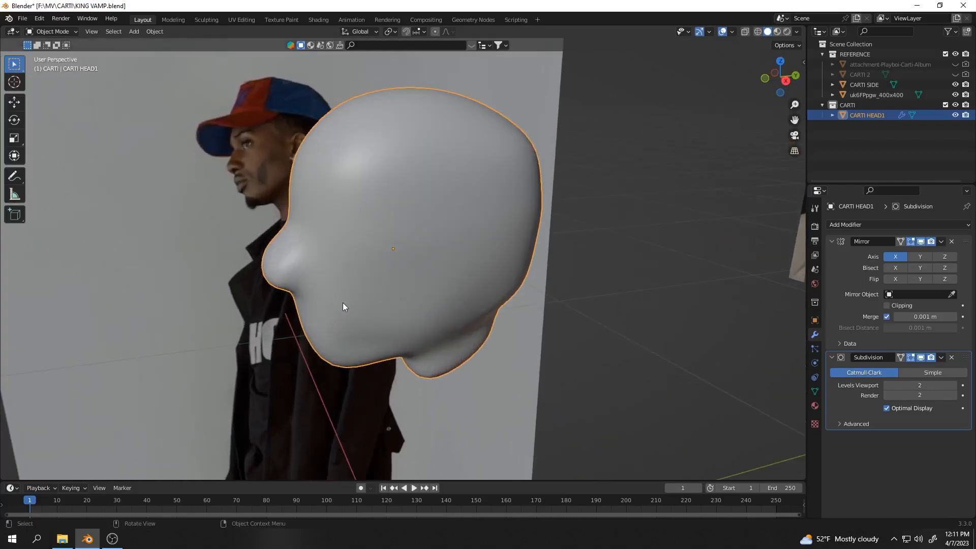
middle_drag(361, 299, 363, 251)
scroll(326, 311, up, 3)
In front view, turn off proportional editing and move the outer nose-bridge vertex inward about 0.013 m along X.
key(Tab)
scroll(345, 264, up, 3)
scroll(352, 281, up, 2)
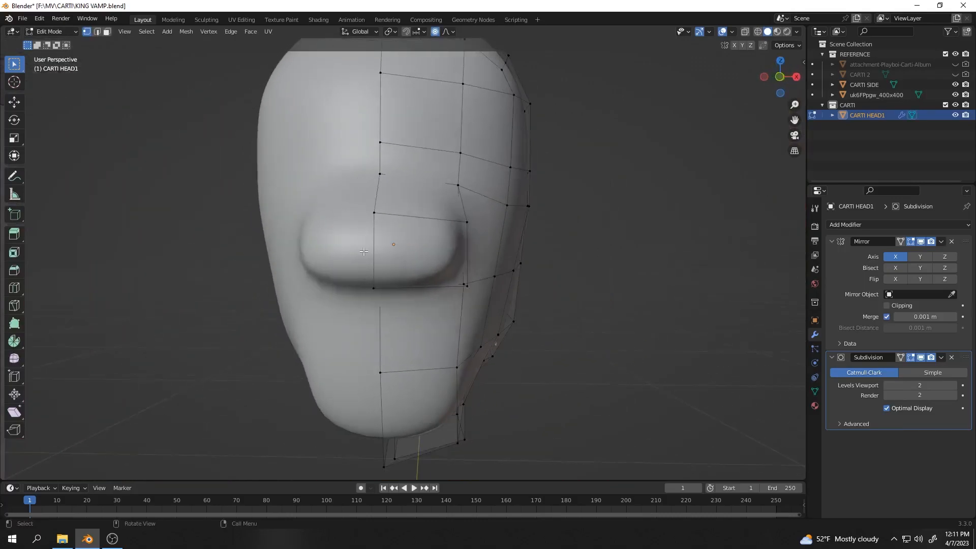
scroll(363, 251, down, 3)
click(779, 79)
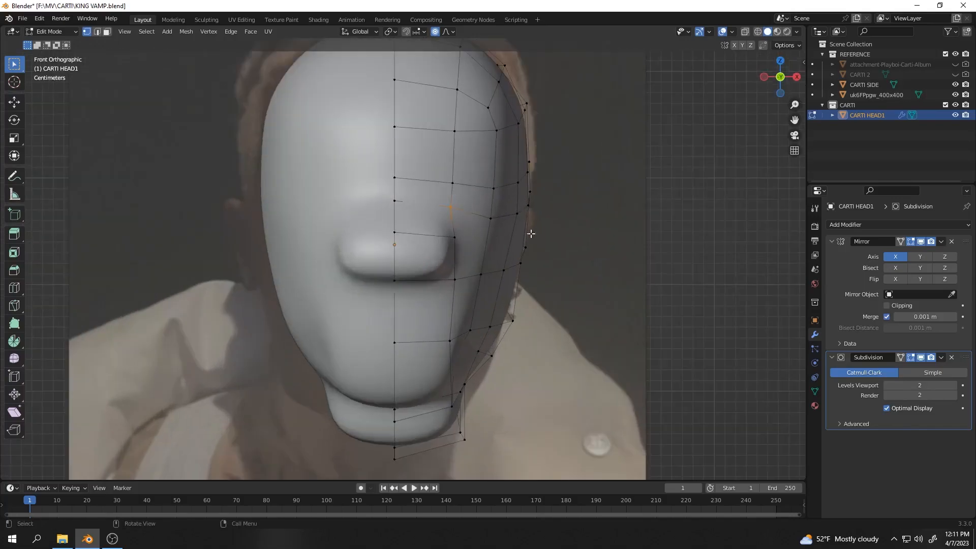
key(g)
right_click(463, 183)
key(g)
key(x)
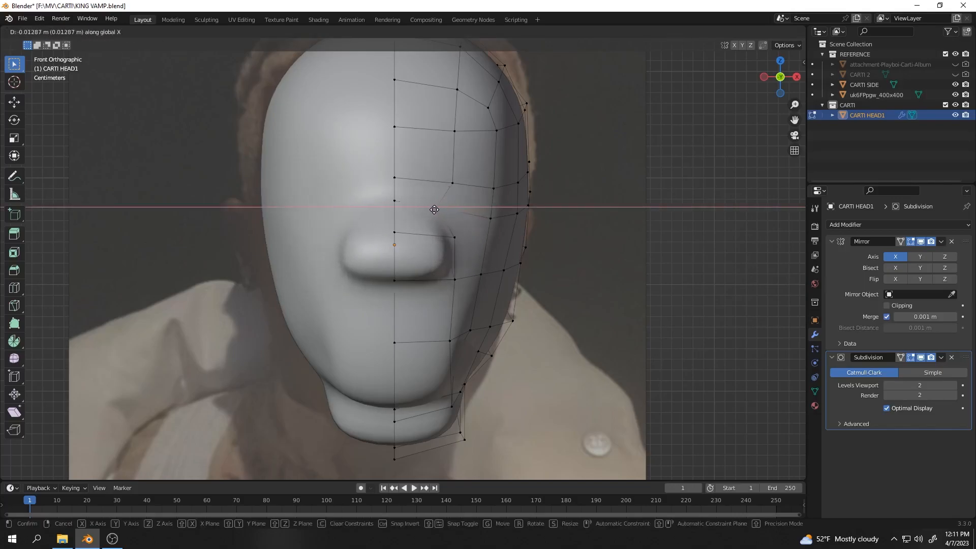
click(434, 204)
In right view, select the front vertices of the nose tip.
middle_drag(519, 199, 424, 203)
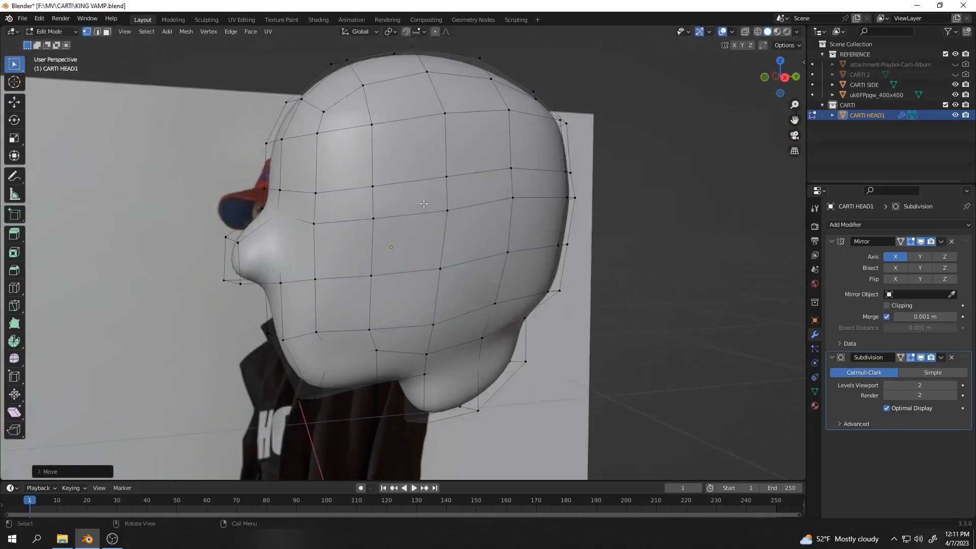
middle_drag(267, 207, 299, 207)
click(791, 77)
scroll(278, 270, up, 2)
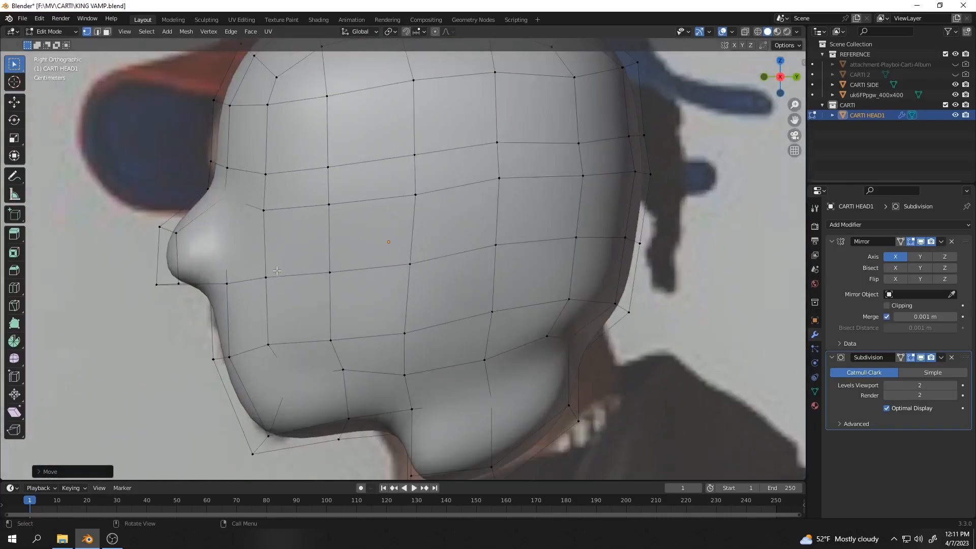
shift+middle_drag(256, 266, 299, 255)
drag(185, 198, 243, 235)
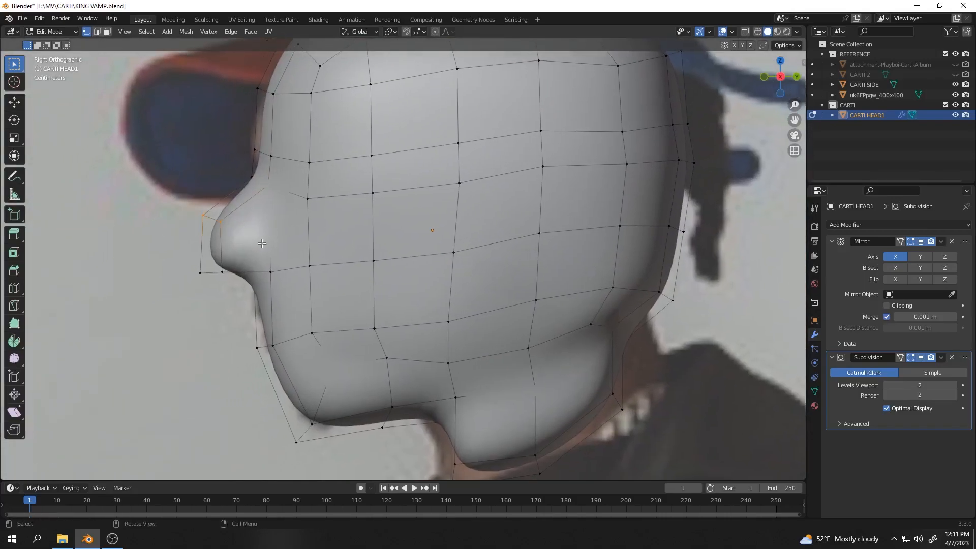
scroll(230, 277, down, 3)
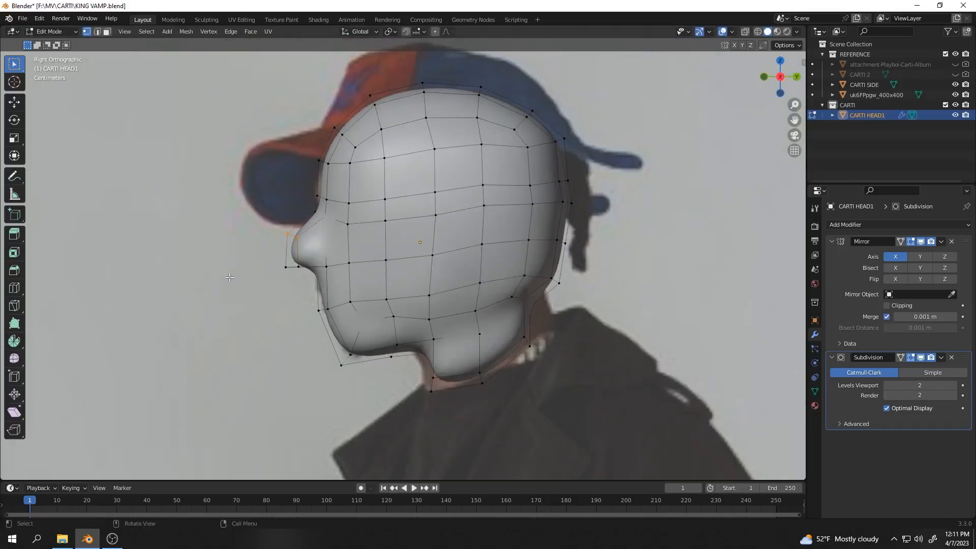
drag(253, 231, 305, 292)
right_click(294, 277)
mouse_move(318, 191)
middle_down()
mouse_move(336, 193)
mouse_move(319, 196)
middle_up()
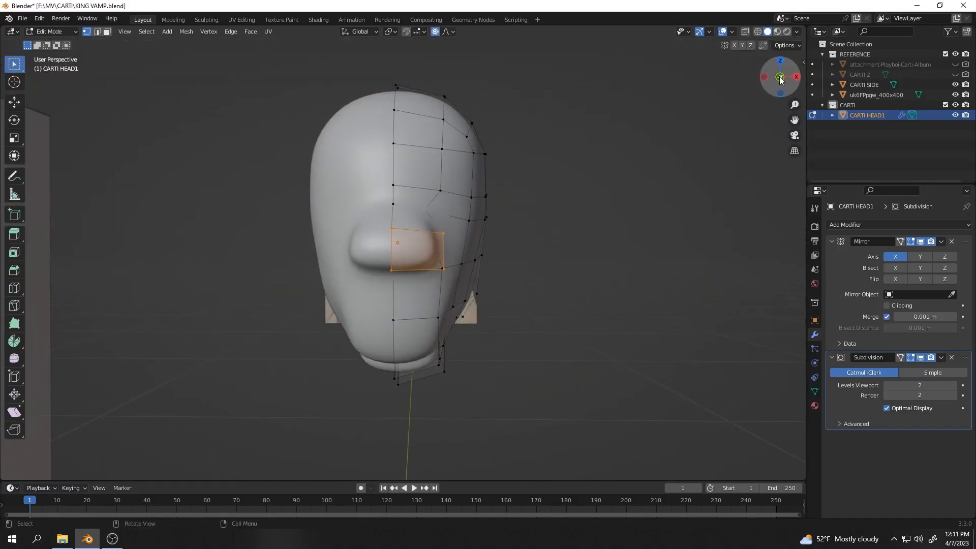
In front view, move the outer nose-tip vertices inward about 0.01 m along X with proportional editing.
click(781, 78)
shift+click(455, 227)
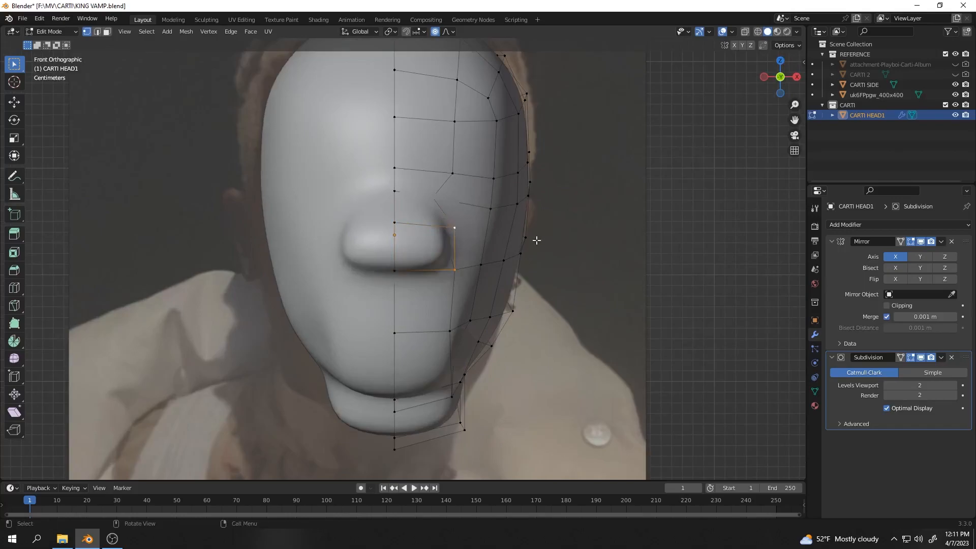
key(g)
key(x)
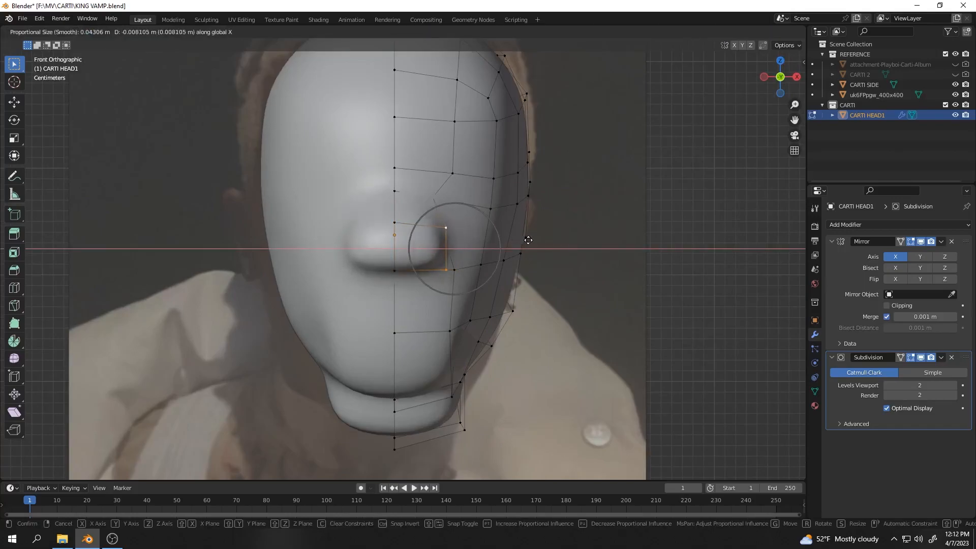
click(526, 240)
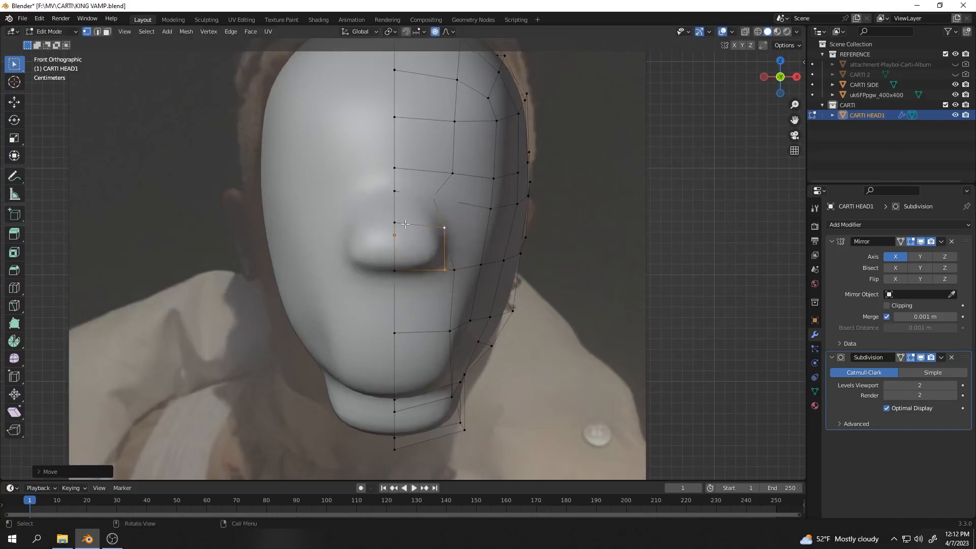
Lower the upper outer vertex of the nose tip along Z with proportional editing.
click(444, 230)
key(g)
key(z)
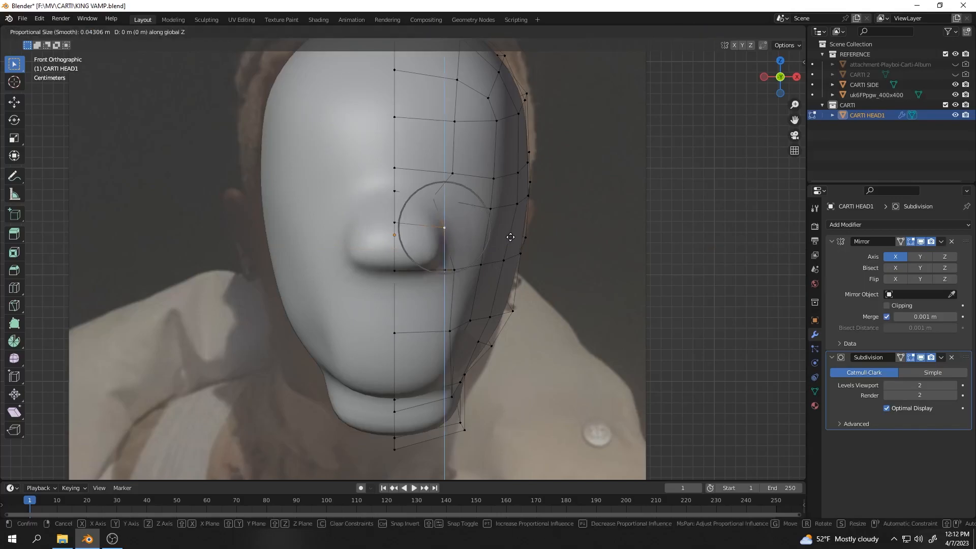
click(520, 248)
In right view, select the cheek vertex beside the nose base and shift it slightly up and back.
middle_drag(518, 248, 394, 244)
scroll(419, 253, down, 2)
click(779, 80)
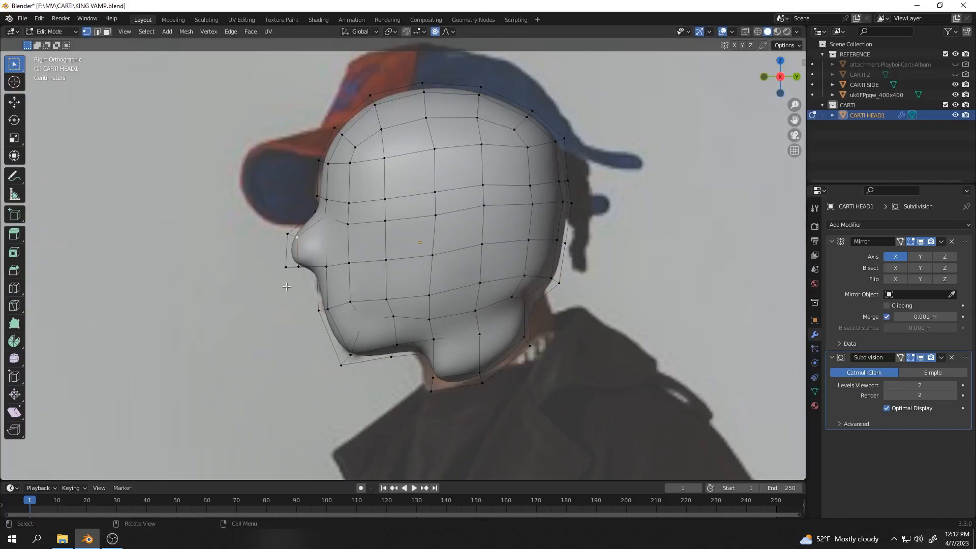
key(alt+z)
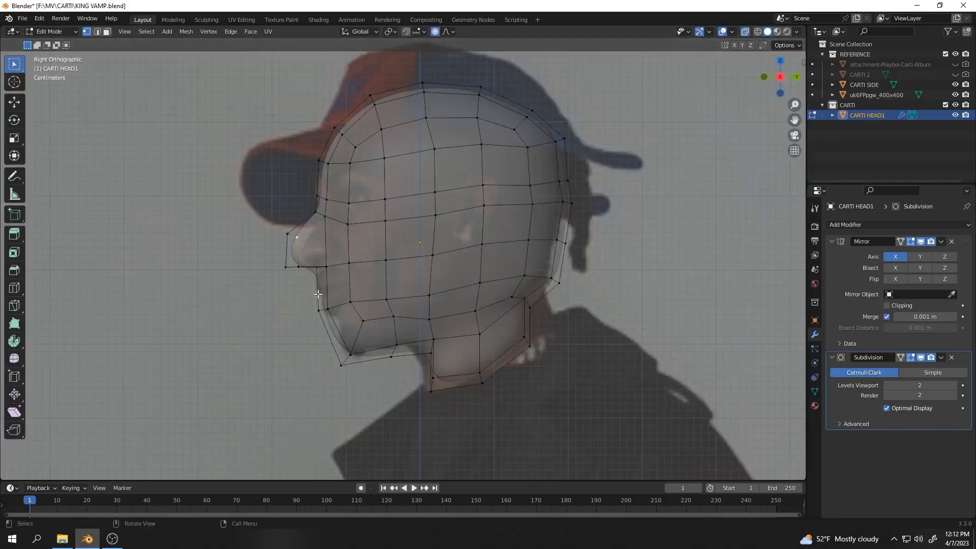
click(326, 266)
key(alt+z)
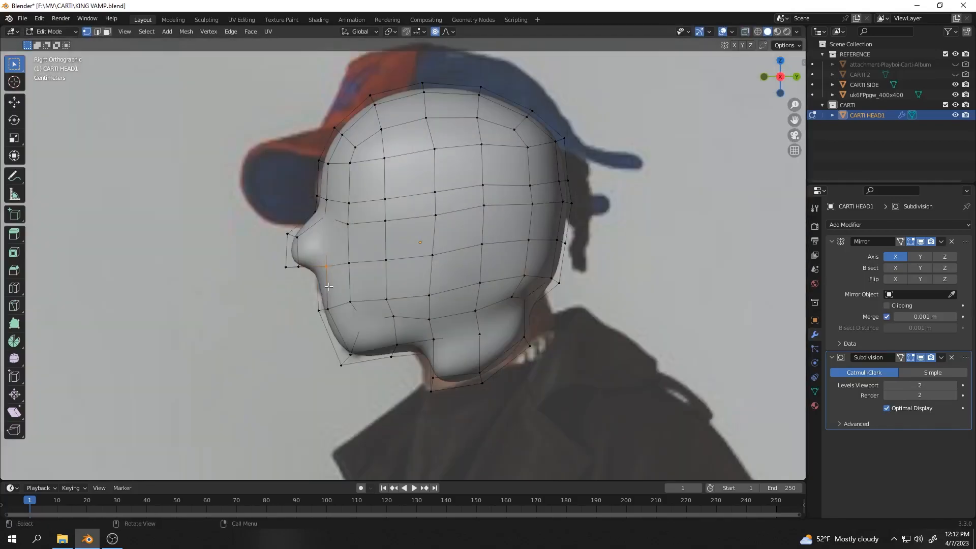
key(g)
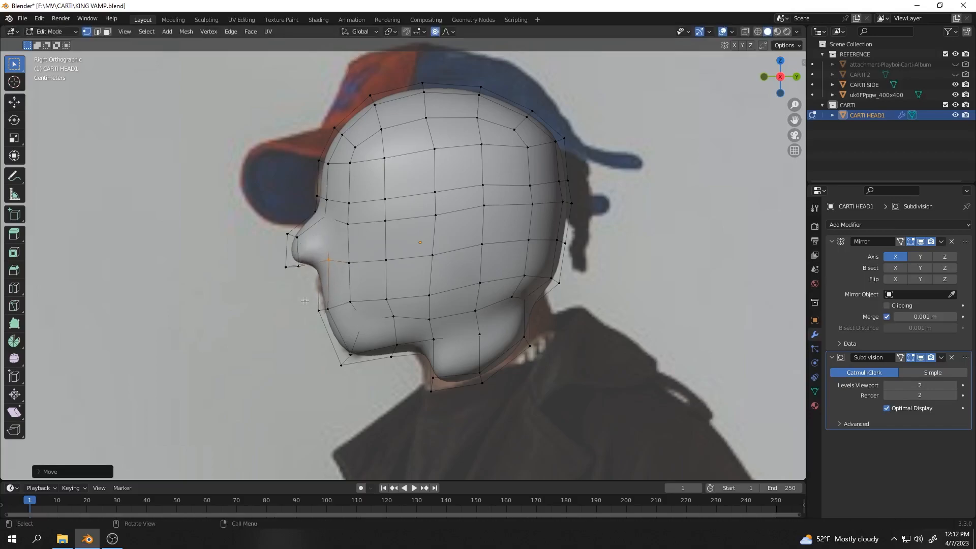
click(330, 316)
Select the central and outer vertices under the nose and lower them about 0.018 m along Z with proportional editing.
middle_drag(330, 315, 433, 361)
click(781, 78)
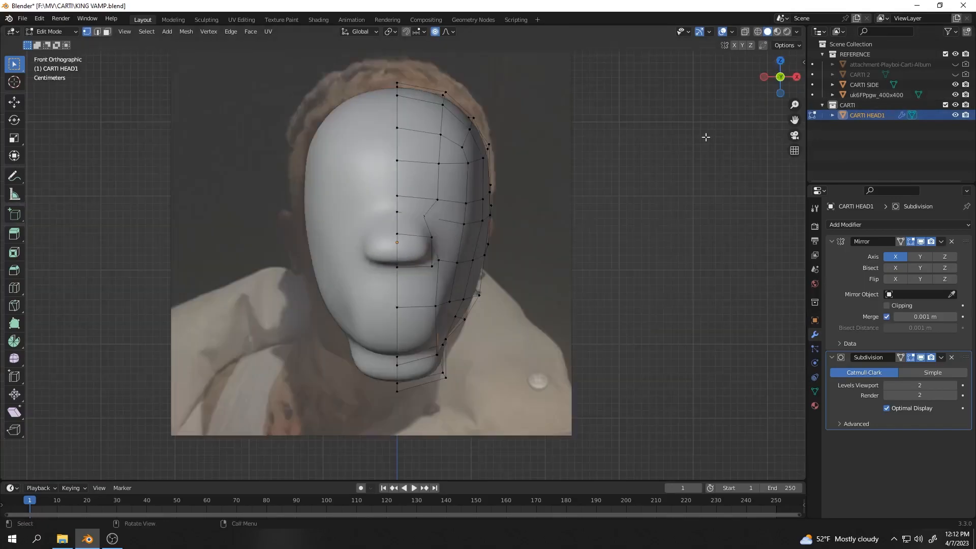
middle_drag(394, 292, 263, 217)
shift+click(381, 195)
middle_drag(390, 191, 306, 206)
shift+click(402, 197)
key(alt+z)
middle_drag(401, 197, 443, 228)
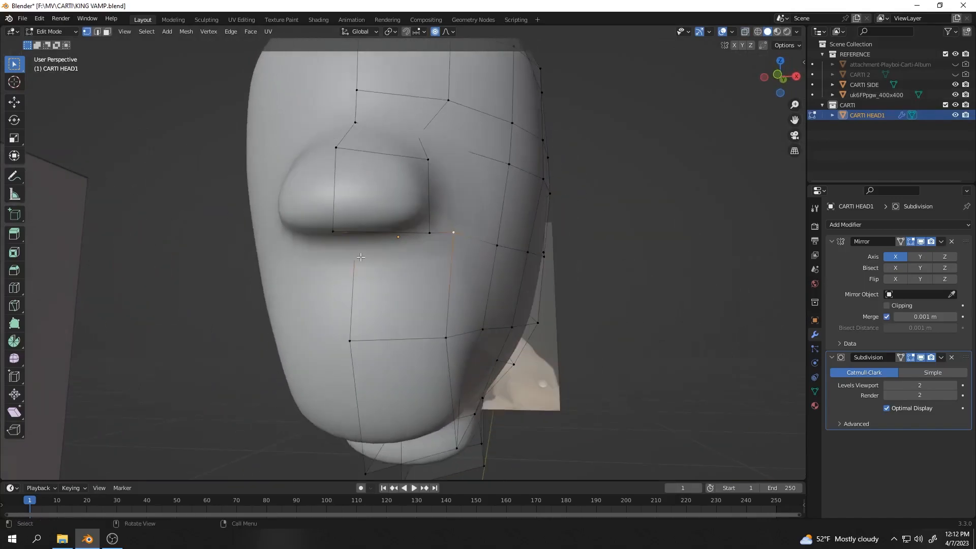
key(g)
key(z)
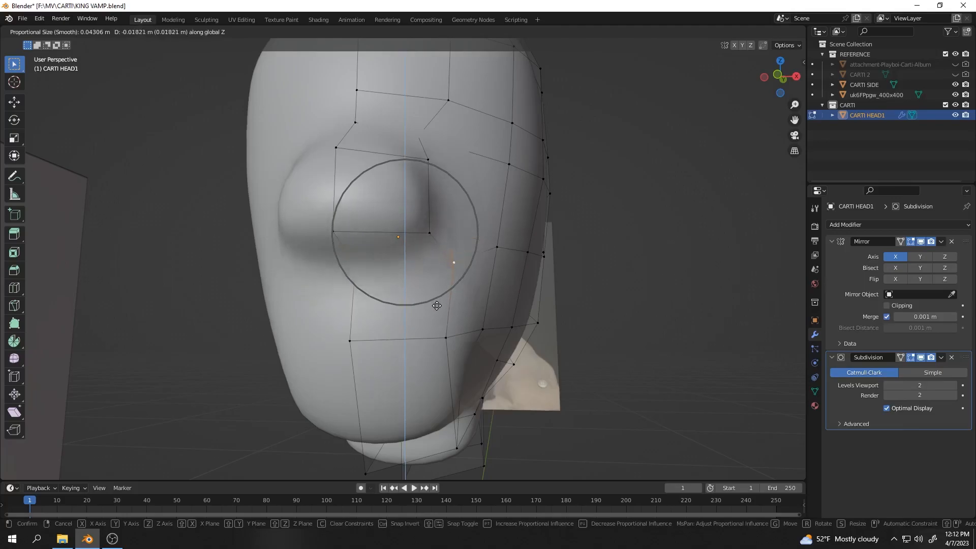
click(440, 305)
Add an edge loop around the nose between its tip and its base.
middle_drag(439, 304, 180, 228)
key(ctrl+r)
click(237, 207)
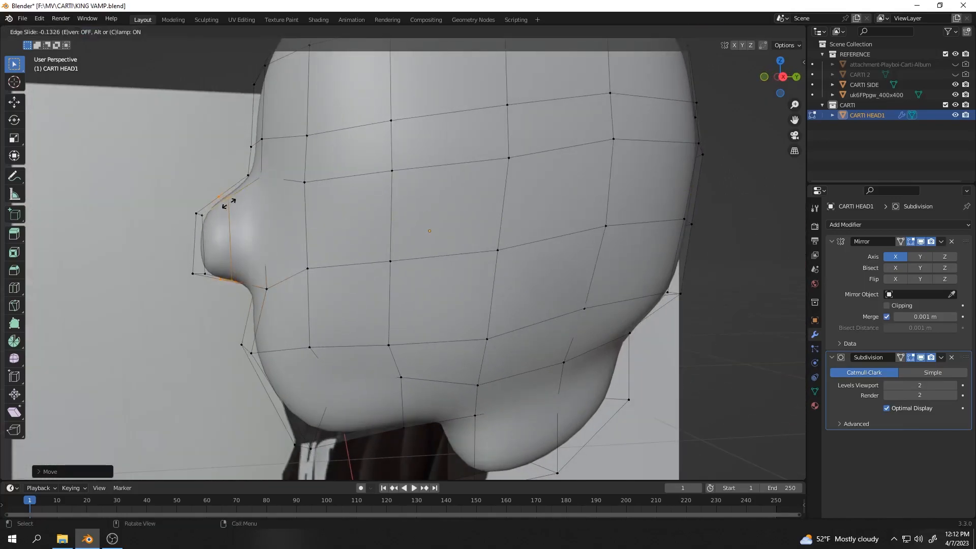
click(241, 206)
middle_drag(241, 205, 302, 312)
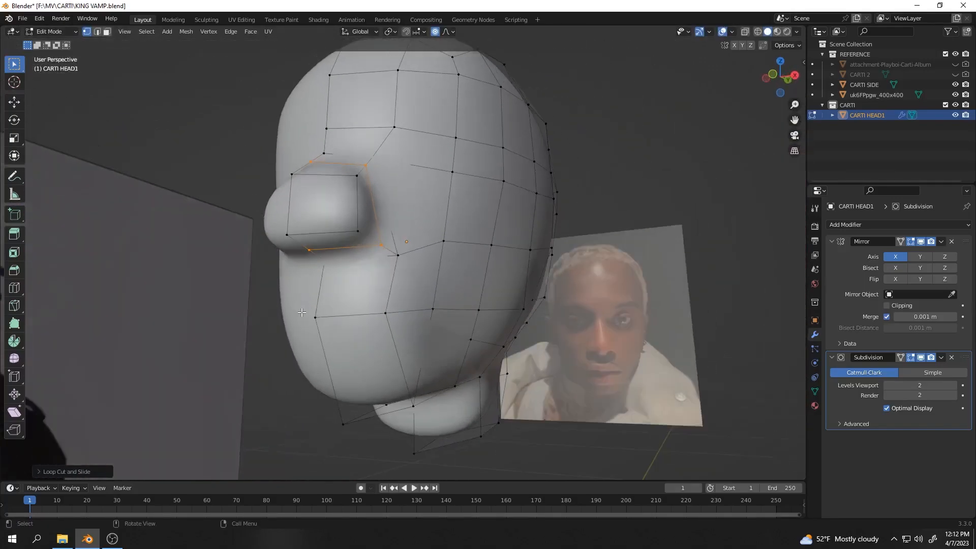
In front view, turn off proportional editing and lower the upper-lip vertices below the nose along Z.
click(773, 75)
scroll(475, 302, up, 2)
click(476, 294)
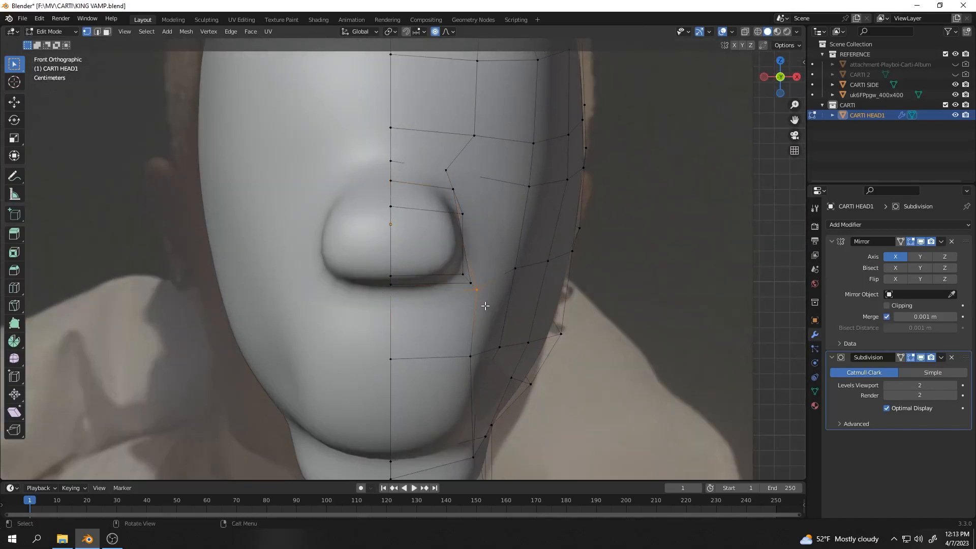
key(g)
key(z)
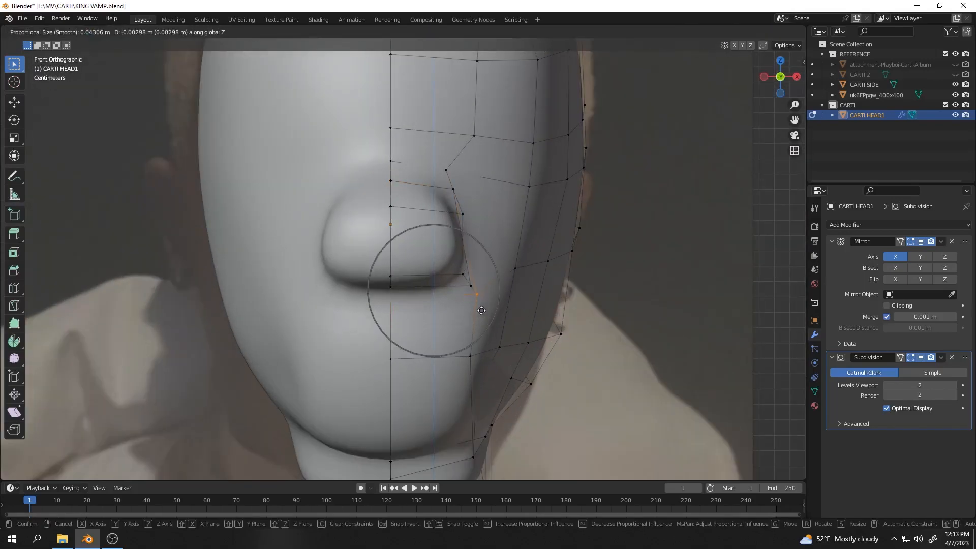
right_click(478, 310)
key(g)
key(z)
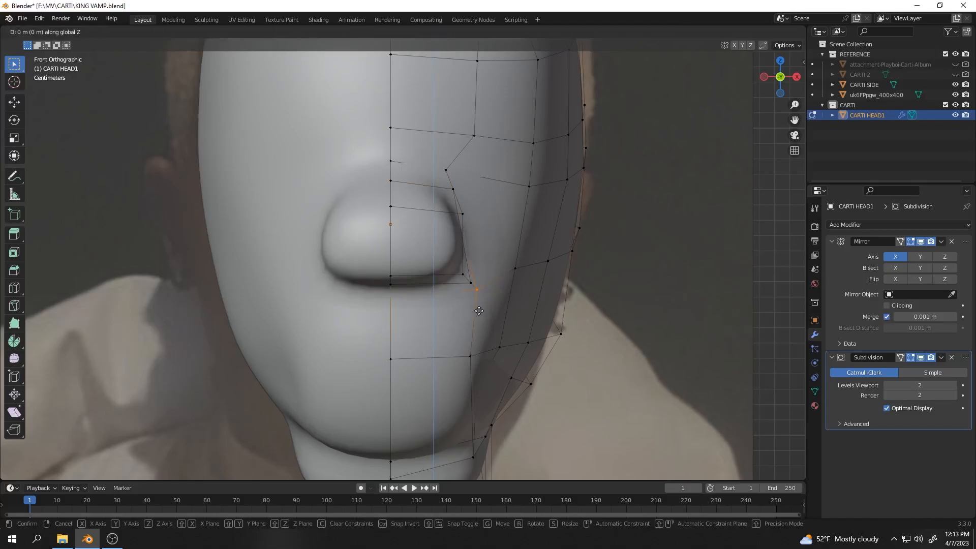
click(476, 333)
In right view with X-ray on, move the upper-lip vertices forward to the lip profile in the side reference.
middle_drag(505, 315, 386, 315)
click(784, 77)
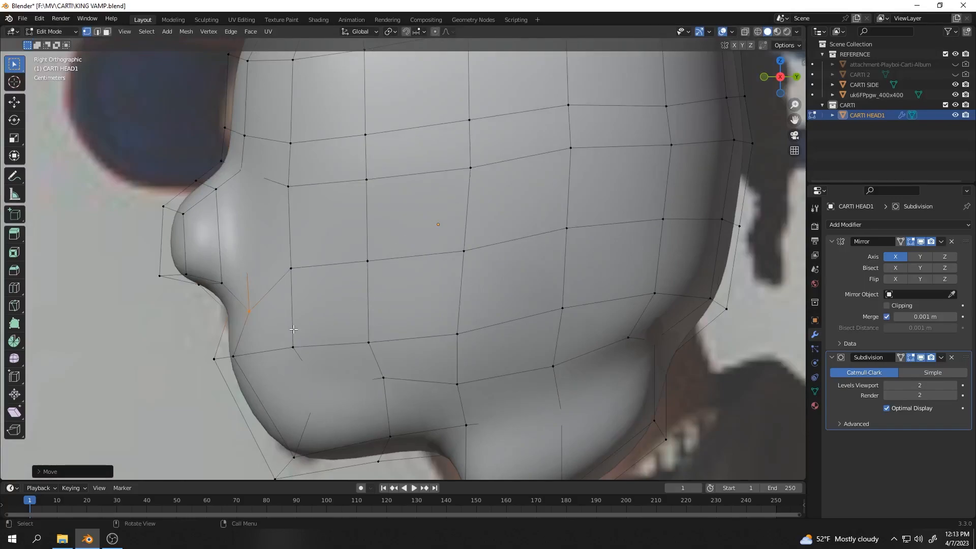
scroll(293, 329, down, 1)
key(alt+z)
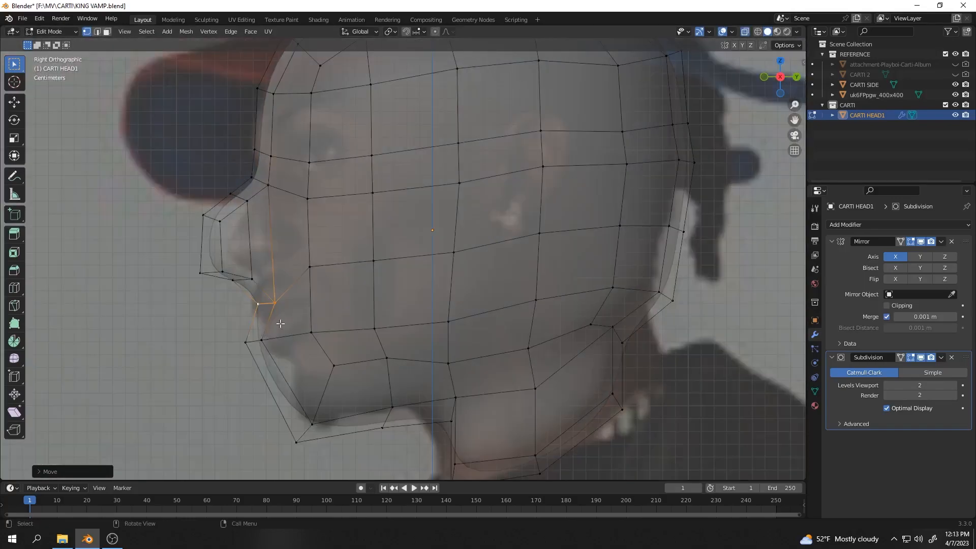
key(g)
click(340, 316)
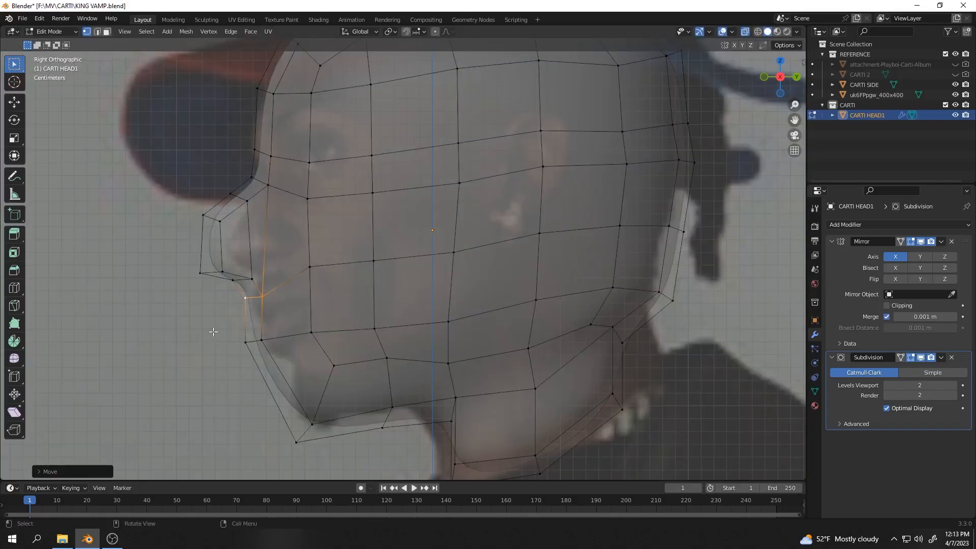
Box-select and reposition the lower-lip vertices and the chin-tip vertices to follow the side reference.
drag(209, 331, 312, 370)
key(g)
click(323, 376)
drag(283, 423, 329, 456)
key(g)
click(314, 445)
In face mode, select the two adjoining mouth faces below the nose and inset them.
middle_drag(277, 299, 401, 308)
scroll(457, 294, up, 5)
scroll(387, 317, down, 1)
click(107, 36)
scroll(355, 317, down, 1)
click(399, 290)
shift+click(392, 310)
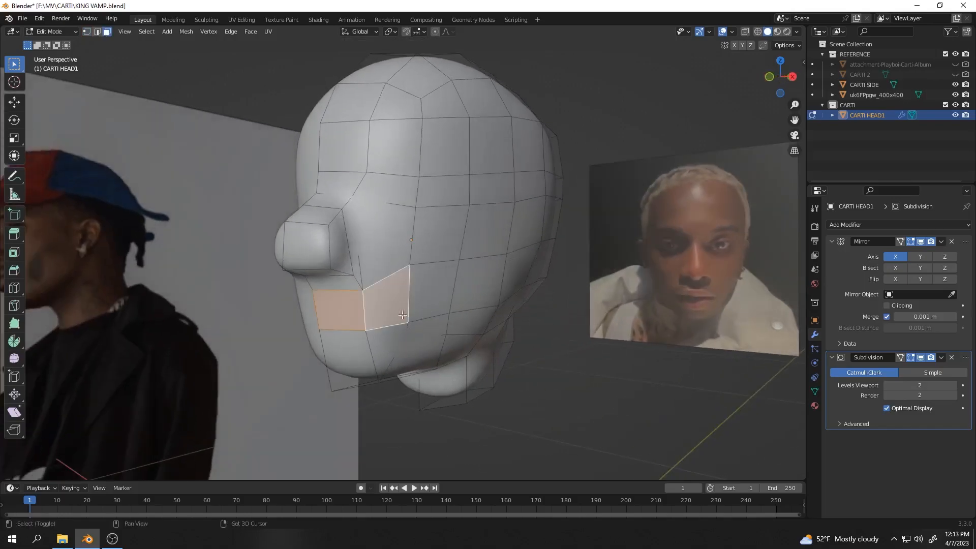
key(i)
click(386, 330)
Nudge the inset mouth faces along Y, and extrude them about 0.013 m into the head along Y.
middle_drag(386, 329, 427, 318)
scroll(427, 317, up, 2)
middle_drag(495, 316, 448, 324)
key(g)
key(y)
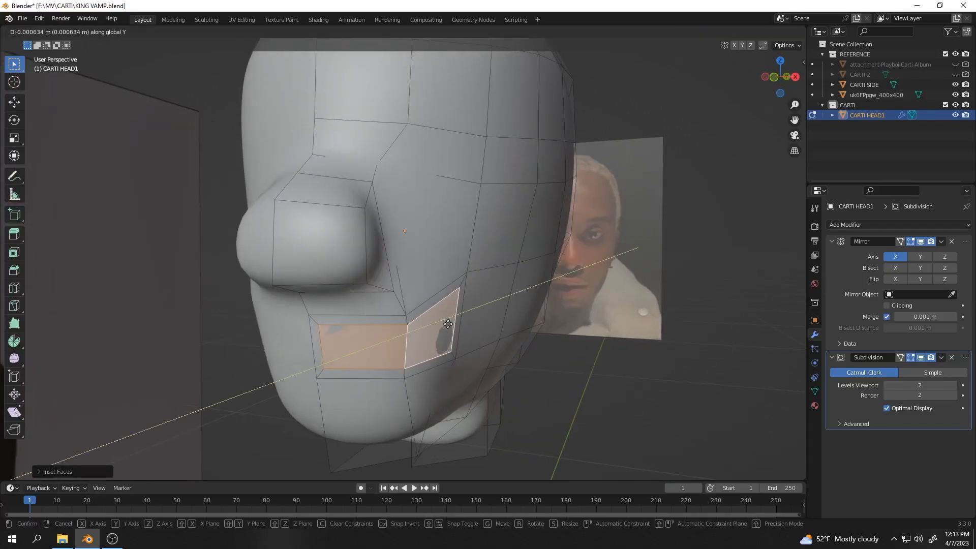
click(448, 323)
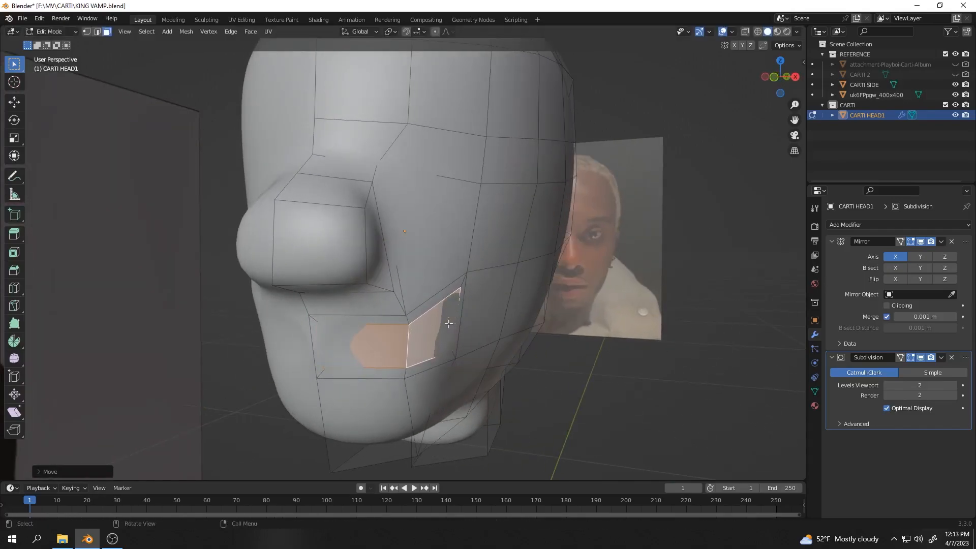
key(g)
key(z)
key(z)
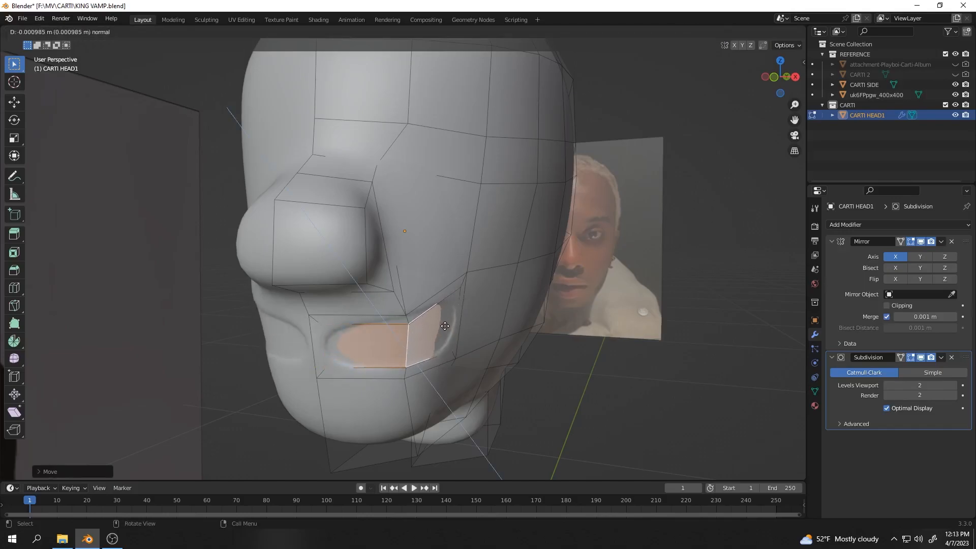
key(y)
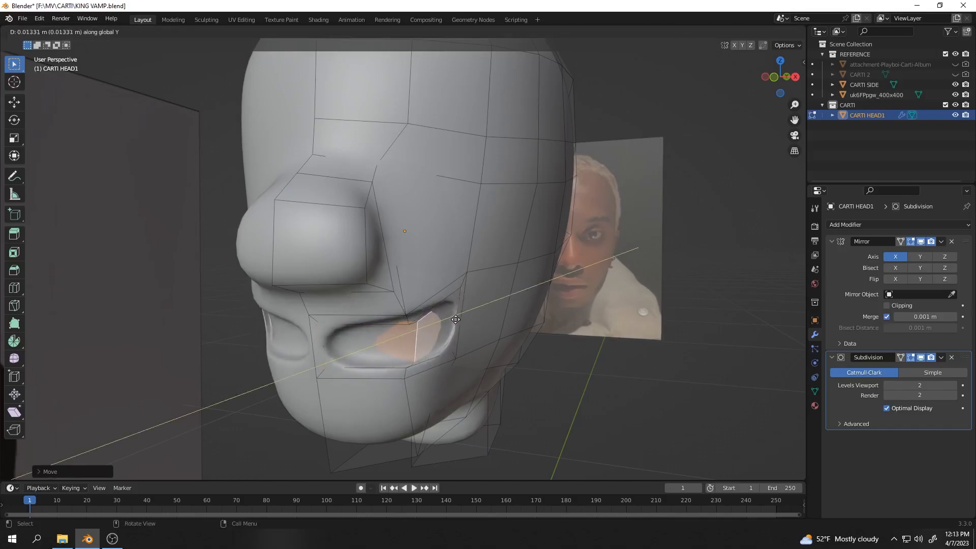
click(457, 319)
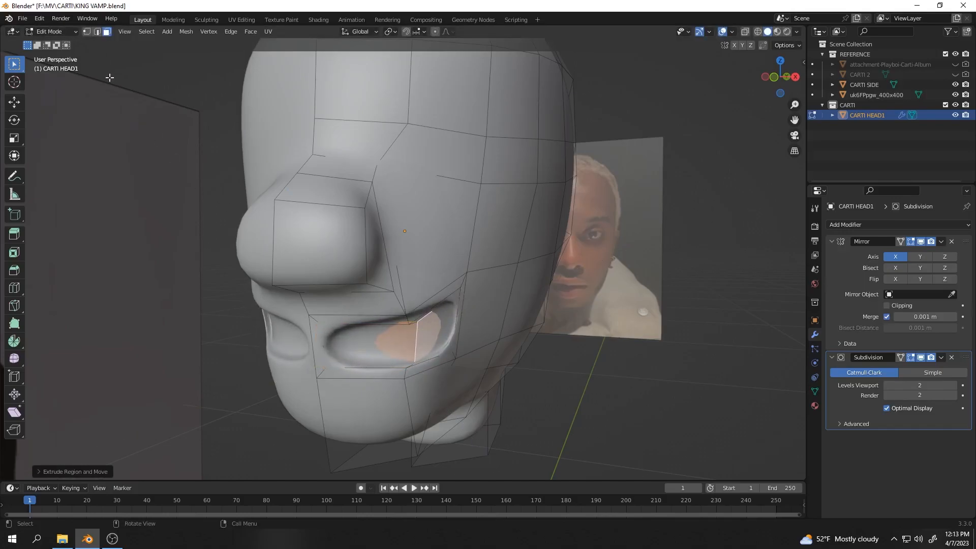
With X-ray on, delete the unwanted mouth faces along the mirror seam.
click(312, 340)
key(alt+z)
scroll(346, 362, up, 2)
scroll(315, 372, down, 1)
mouse_move(313, 372)
middle_down()
mouse_move(267, 355)
mouse_move(300, 359)
middle_up()
key(x)
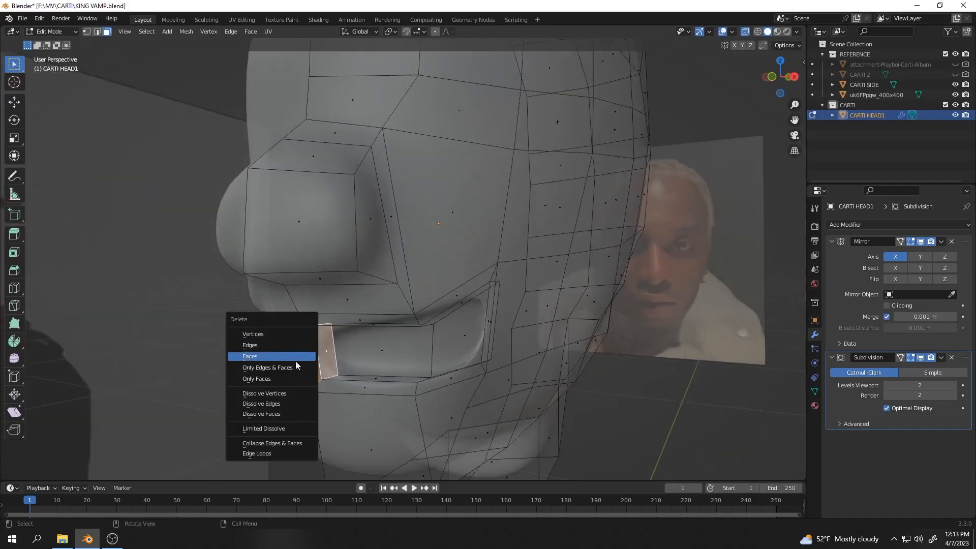
click(327, 350)
key(x)
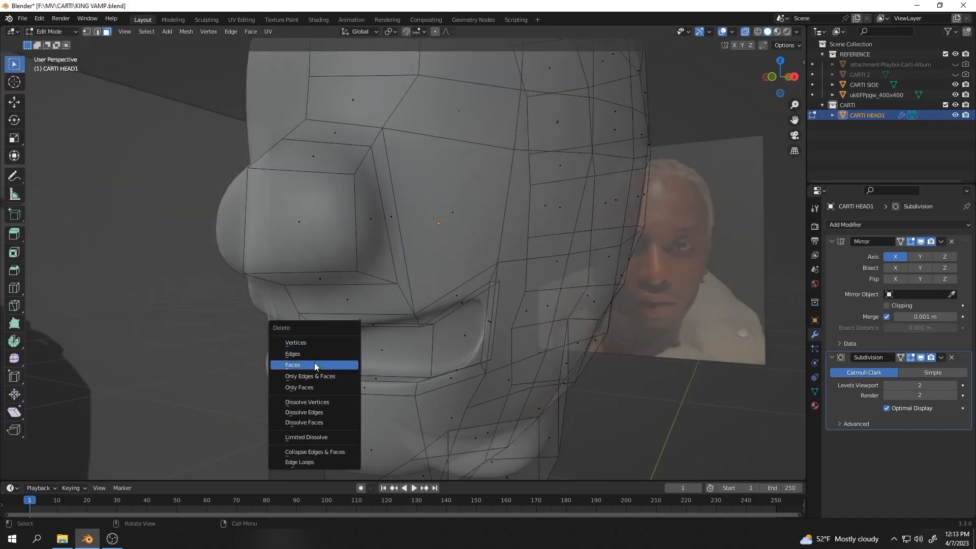
click(315, 365)
middle_drag(257, 364, 395, 341)
click(362, 356)
key(x)
click(354, 364)
In front view, box-select the inner mouth vertices beside the seam and move them along X onto the centre line.
scroll(476, 332, down, 4)
middle_drag(433, 308, 454, 325)
click(778, 81)
scroll(465, 327, up, 3)
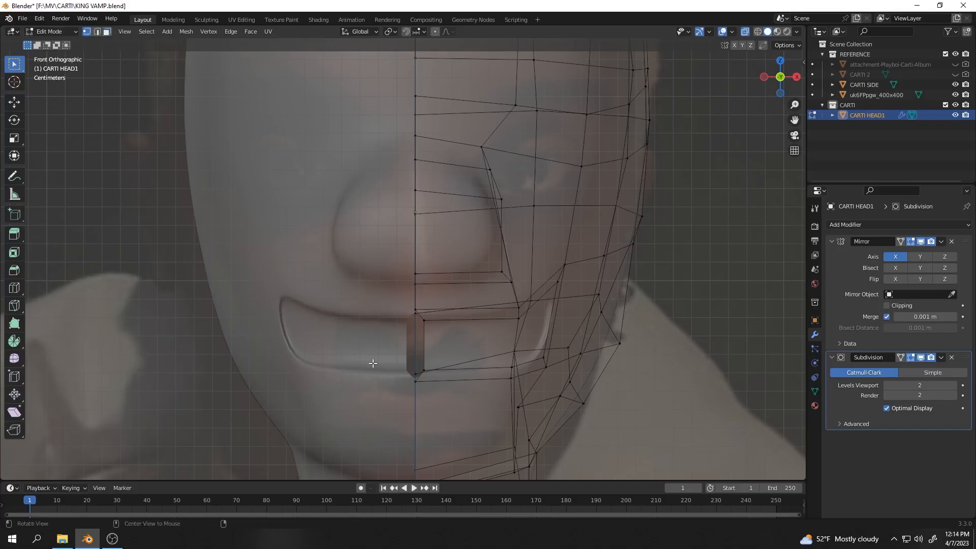
scroll(425, 329, up, 2)
drag(389, 317, 407, 397)
key(g)
key(x)
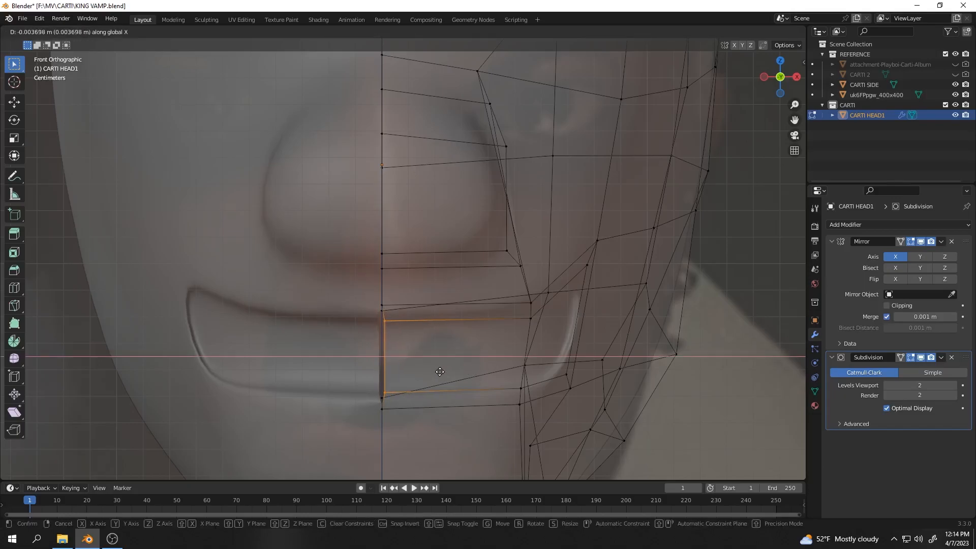
click(413, 388)
Turn off X-ray and inspect the head with its mouth opening in Object Mode.
scroll(413, 385, up, 2)
middle_drag(414, 384, 402, 222)
key(Tab)
key(alt+z)
scroll(524, 363, down, 4)
scroll(441, 275, down, 2)
scroll(441, 275, up, 3)
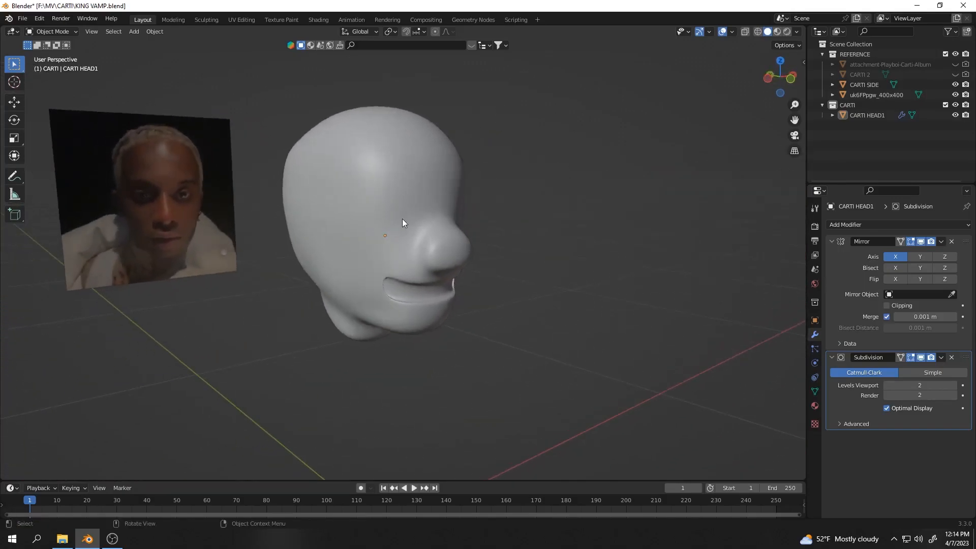
Temporarily show the attachment-Playboi-Carti-Album and CARTI 2 references, compare them with the head from several angles, and hide them again.
click(955, 75)
click(954, 65)
scroll(548, 347, down, 4)
middle_drag(548, 346, 527, 398)
scroll(439, 348, up, 4)
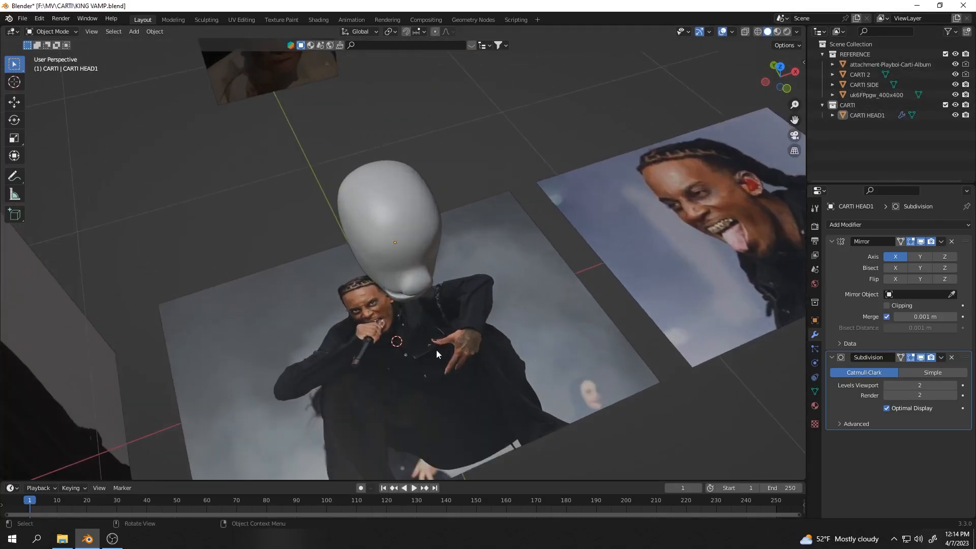
middle_drag(425, 316, 434, 271)
scroll(504, 284, down, 5)
middle_drag(503, 283, 382, 400)
scroll(443, 301, up, 4)
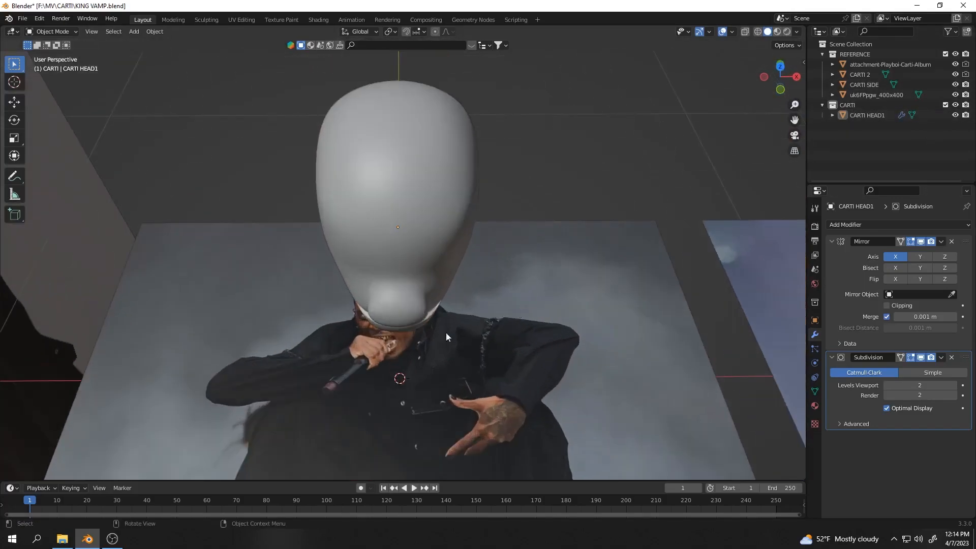
middle_drag(475, 327, 406, 257)
scroll(406, 257, up, 1)
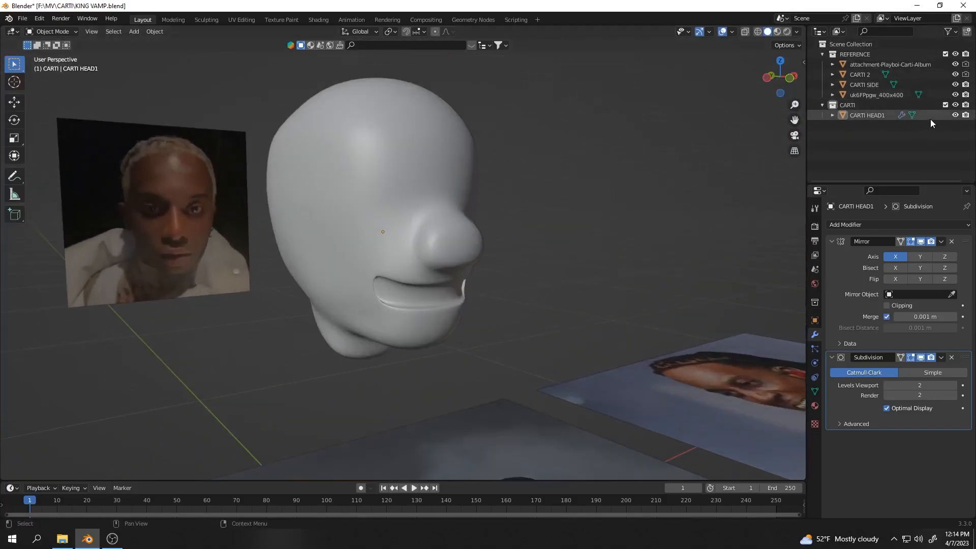
click(955, 74)
click(955, 65)
Select the head, return to Edit Mode and view the mouth opening up close.
middle_drag(522, 260, 432, 264)
scroll(503, 272, up, 3)
middle_drag(503, 271, 367, 258)
scroll(367, 258, up, 2)
click(518, 272)
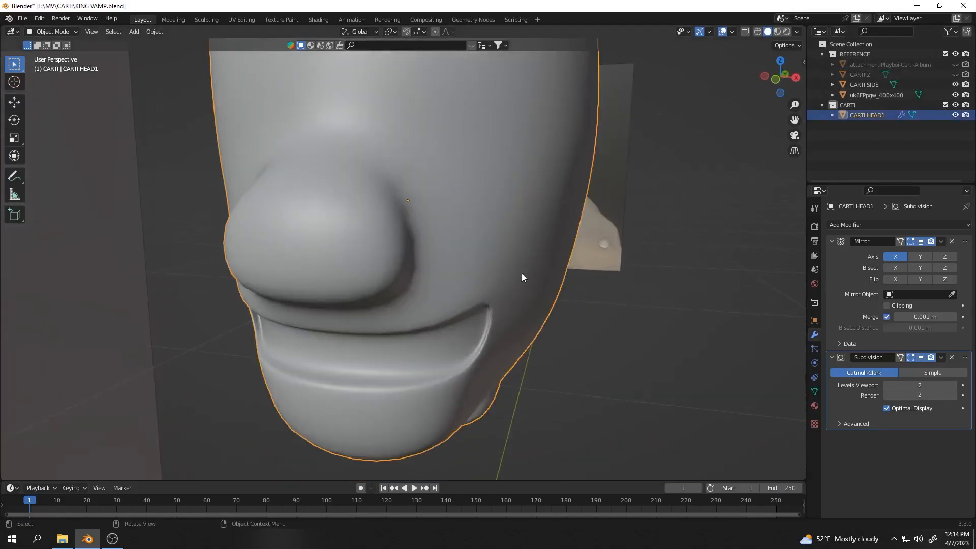
key(Tab)
scroll(487, 279, up, 3)
middle_drag(487, 280, 416, 237)
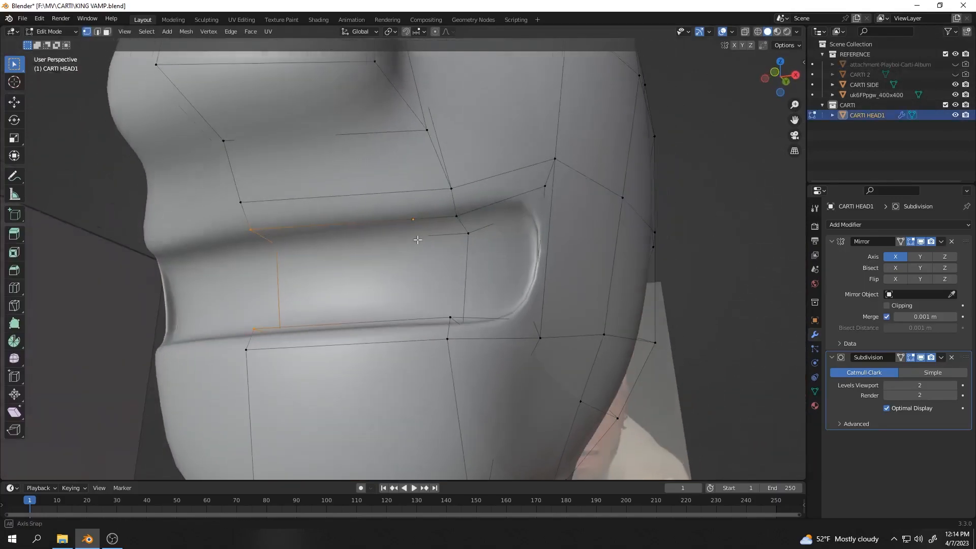
Reposition the vertex beside the nostril's lower corner, above the upper lip.
click(776, 75)
scroll(571, 268, up, 5)
middle_drag(570, 275, 529, 289)
scroll(530, 290, down, 5)
middle_drag(355, 301, 352, 214)
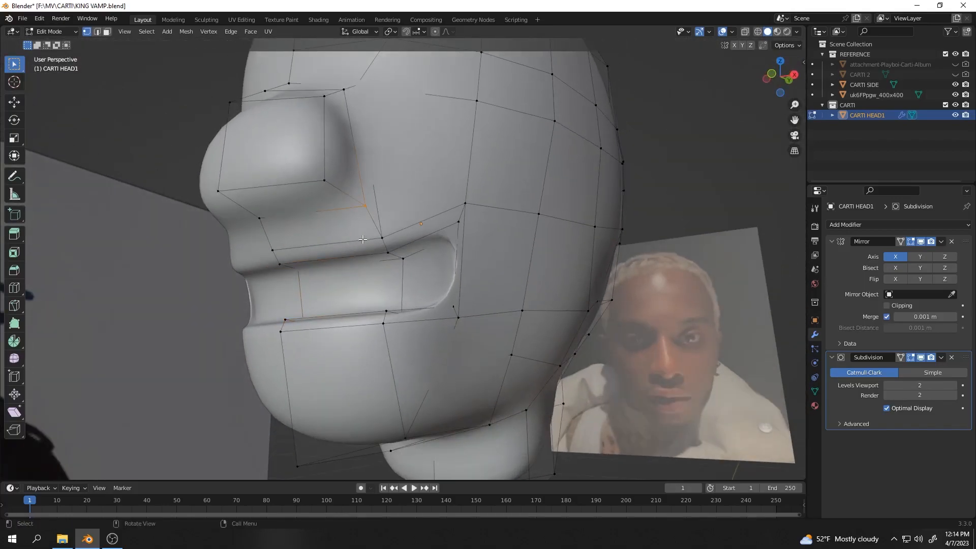
middle_drag(468, 134, 491, 142)
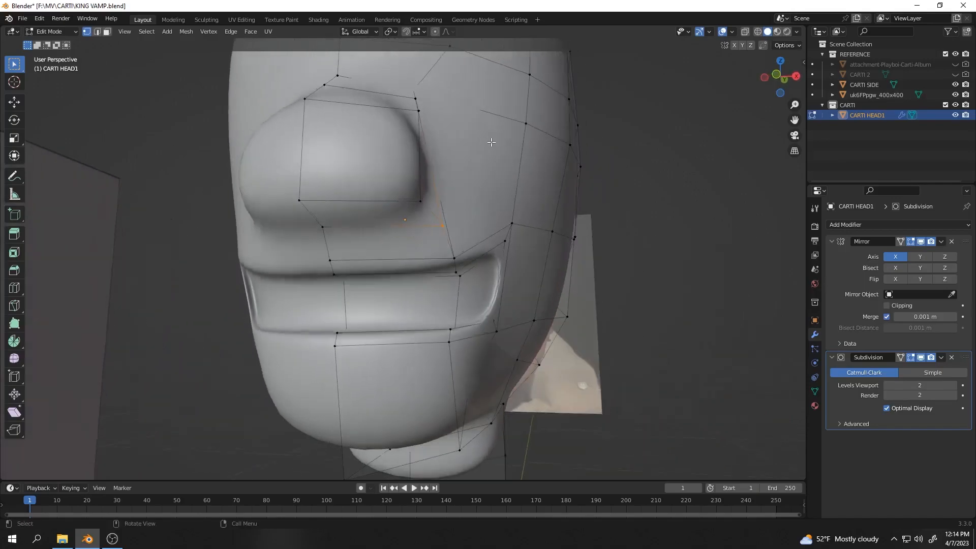
click(778, 78)
scroll(551, 203, up, 1)
key(g)
click(486, 253)
Adjust the vertex on the upper side of the nostril wing and check the nose from the front.
click(486, 252)
key(g)
click(563, 298)
middle_drag(550, 288, 454, 287)
middle_drag(540, 213, 563, 204)
key(g)
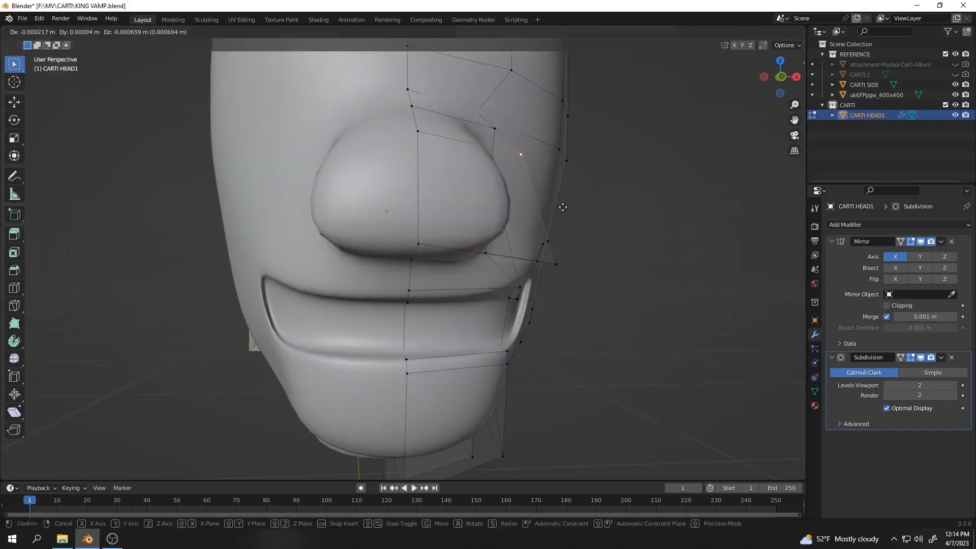
right_click(532, 221)
In front view, turn on X-ray and hide the Mirror modifier in the viewport to expose half of the reference face.
middle_drag(668, 146, 669, 149)
click(780, 80)
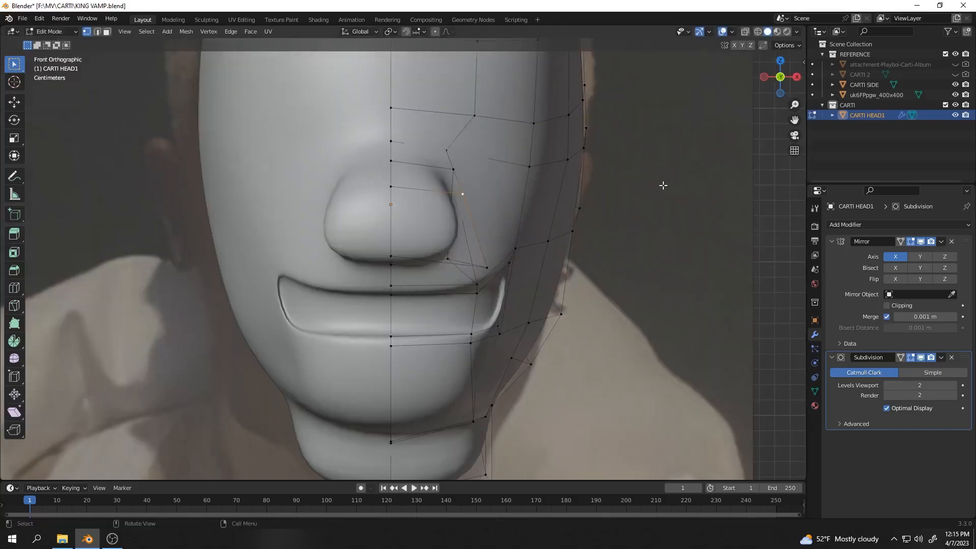
key(alt+z)
scroll(503, 201, up, 4)
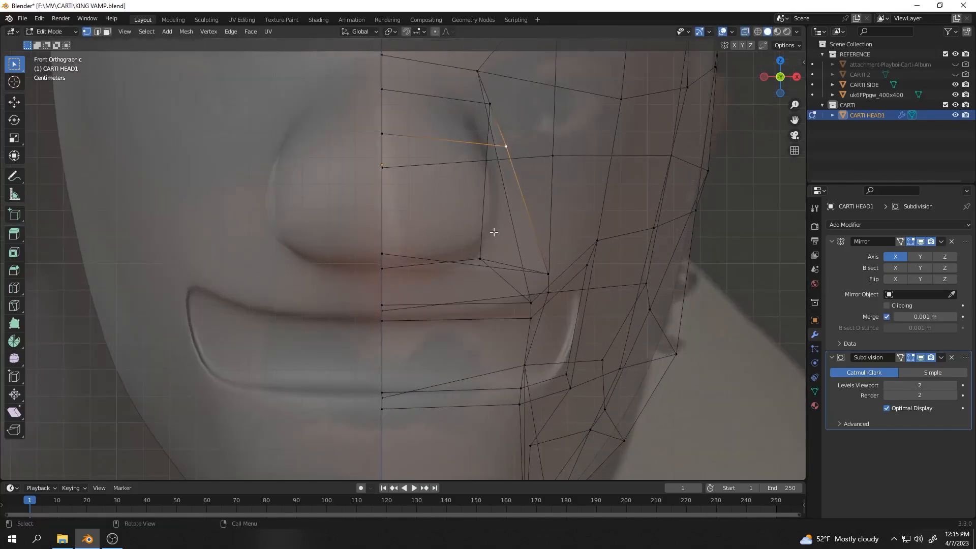
click(920, 240)
scroll(507, 242, down, 5)
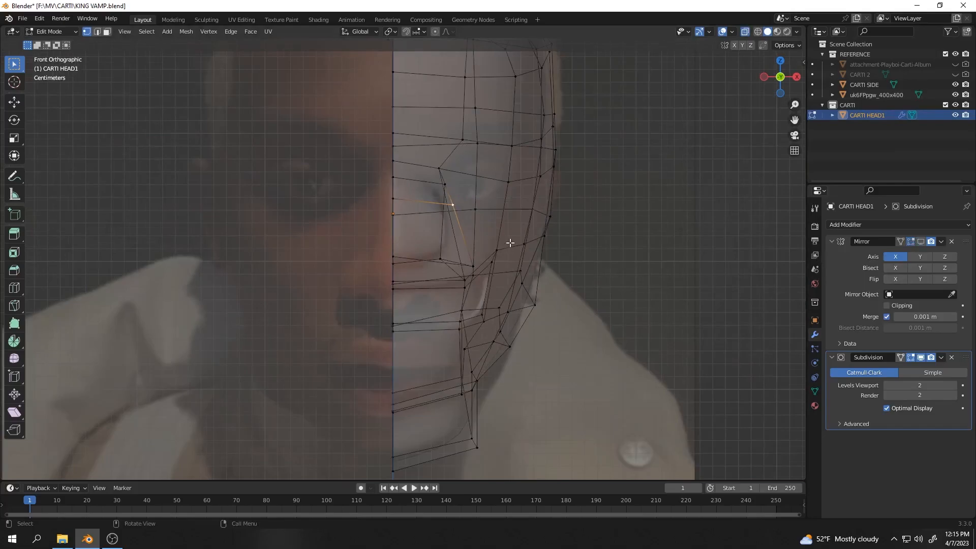
scroll(521, 263, up, 3)
scroll(520, 263, down, 1)
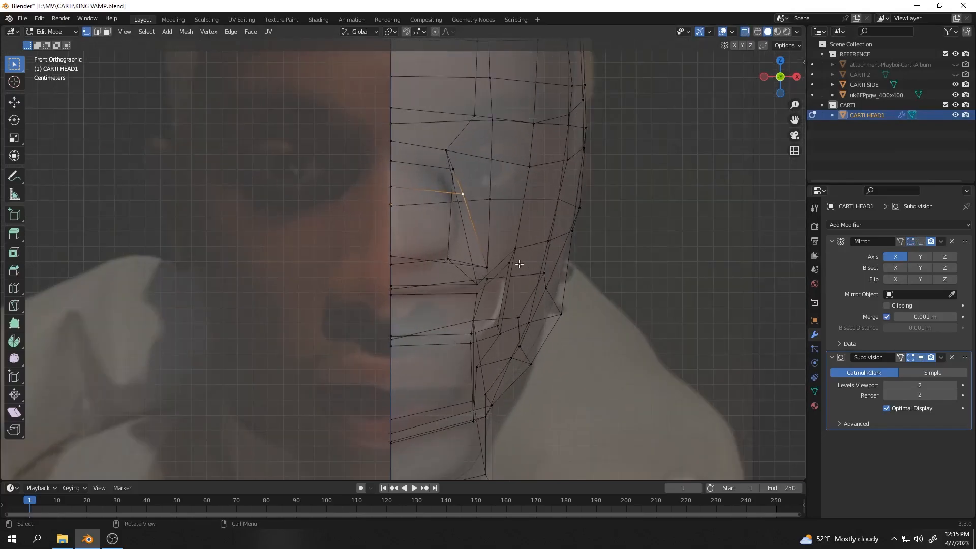
In Object Mode, move the uk6FPpgw_400x400 reference up along Z by about 0.054 m to line its face up with the head.
click(49, 32)
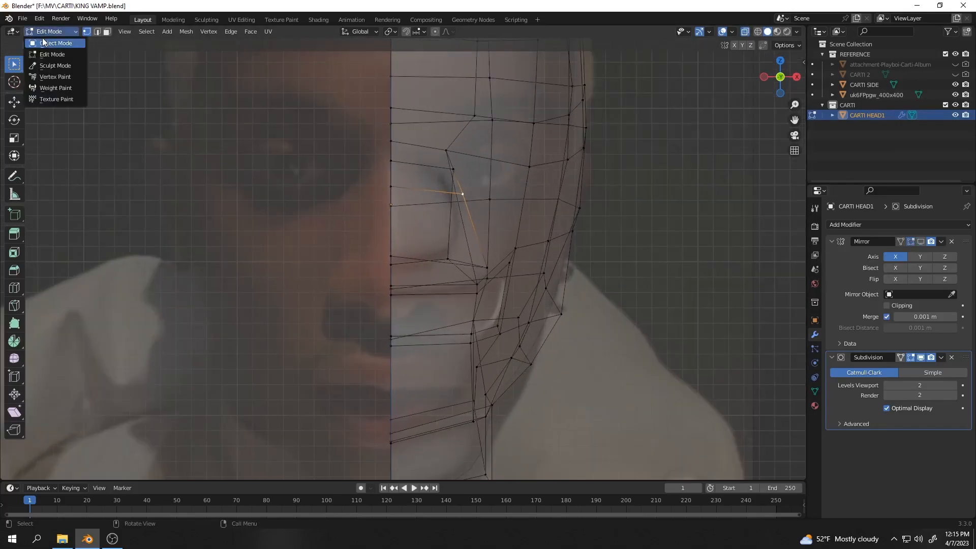
click(42, 37)
click(343, 299)
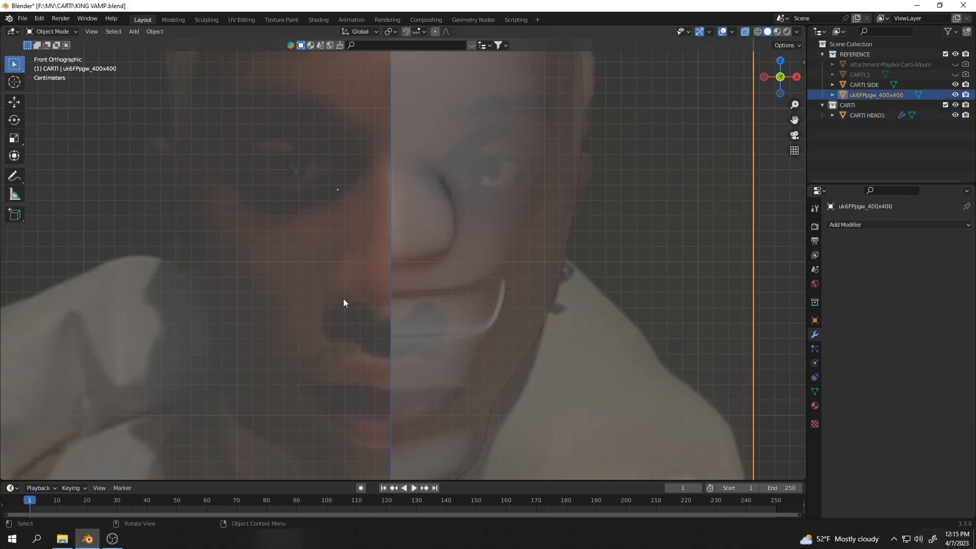
key(g)
key(z)
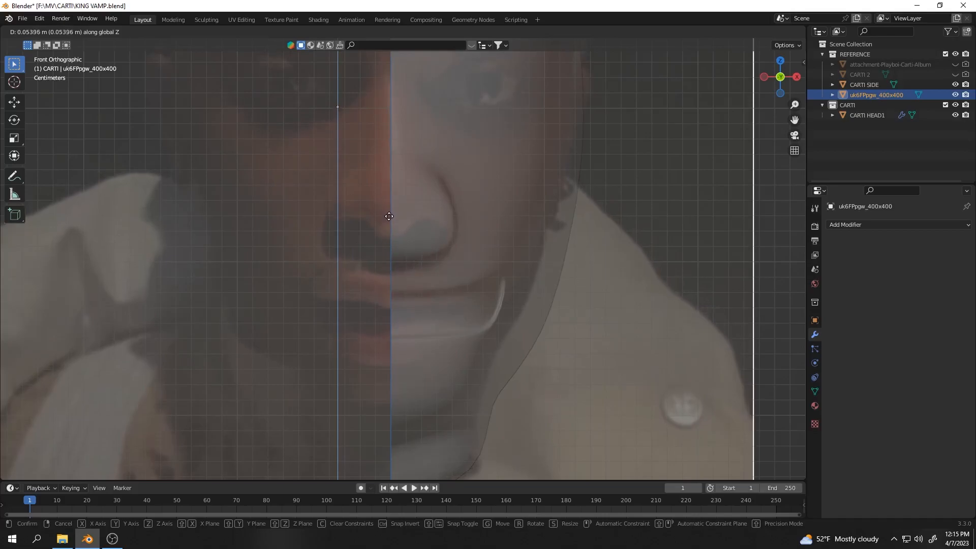
click(389, 212)
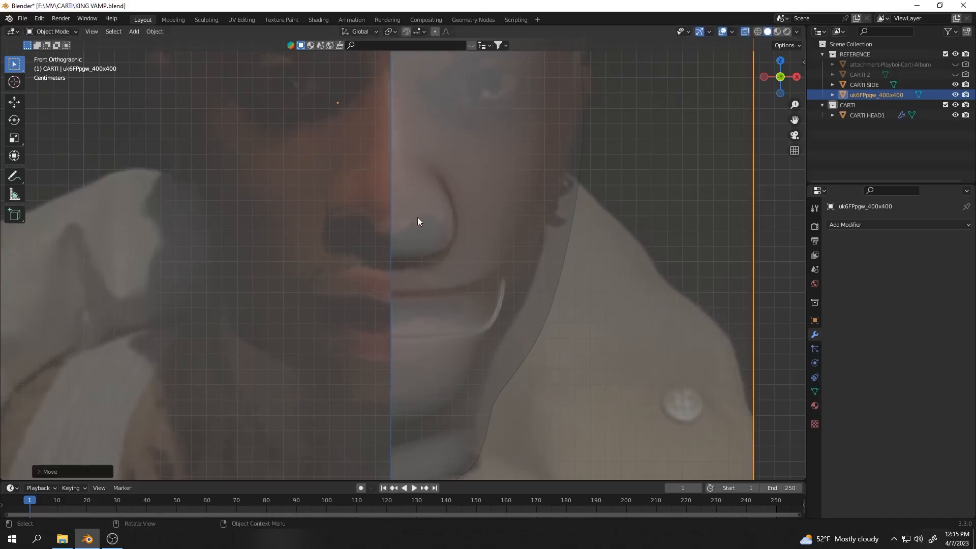
Return the head to Edit Mode and move the vertex at the upper side of the nose inward.
click(444, 225)
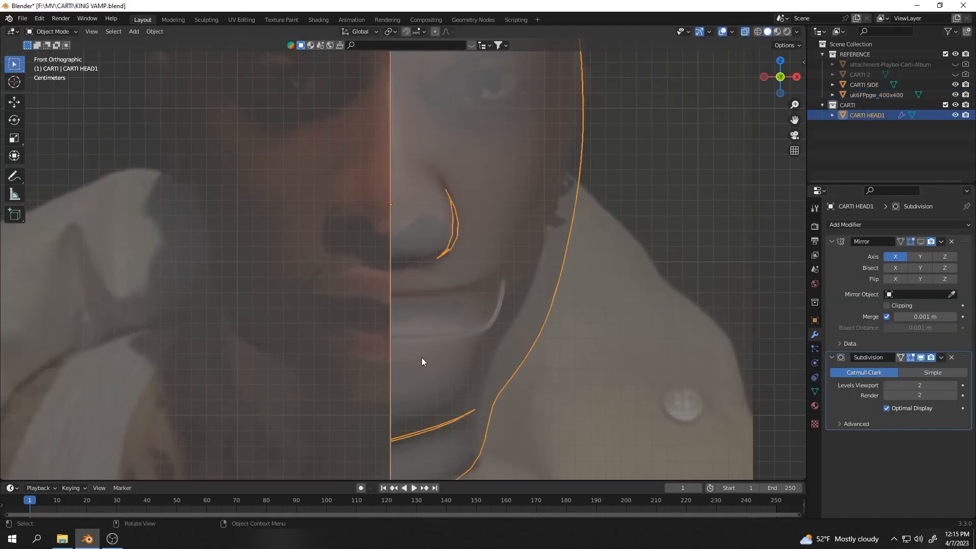
key(Tab)
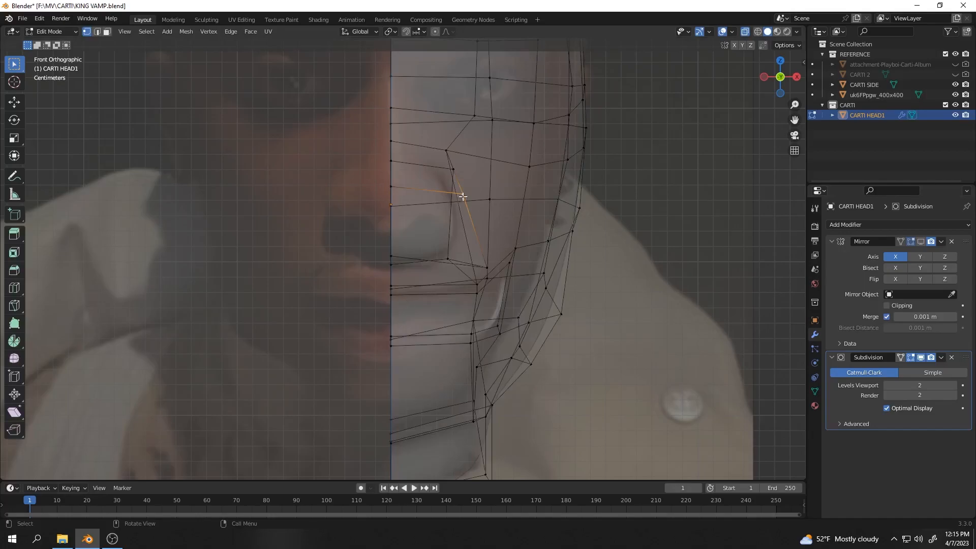
key(Tab)
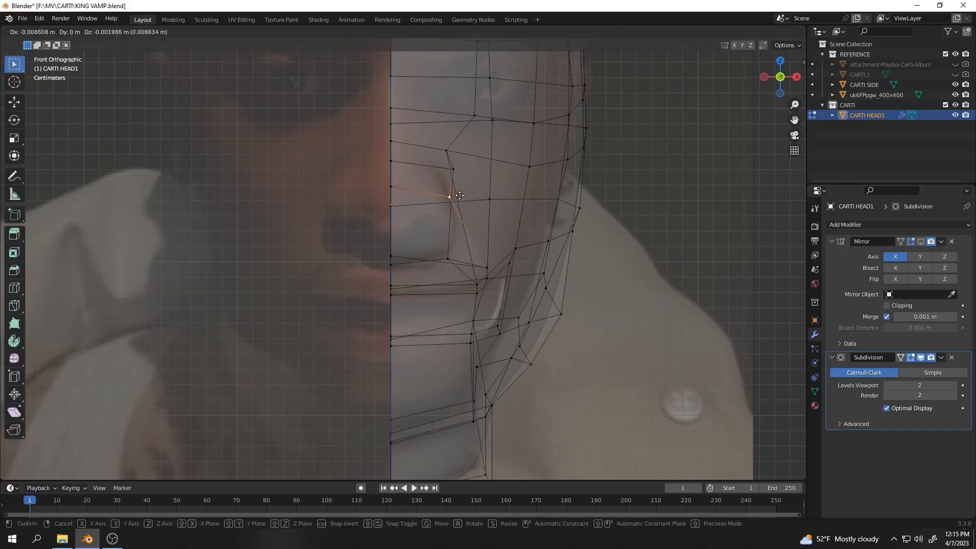
middle_drag(457, 203, 648, 244)
In right view, reposition the vertex at the upper back of the head with proportional editing against the side reference.
middle_drag(262, 136, 465, 168)
key(Tab)
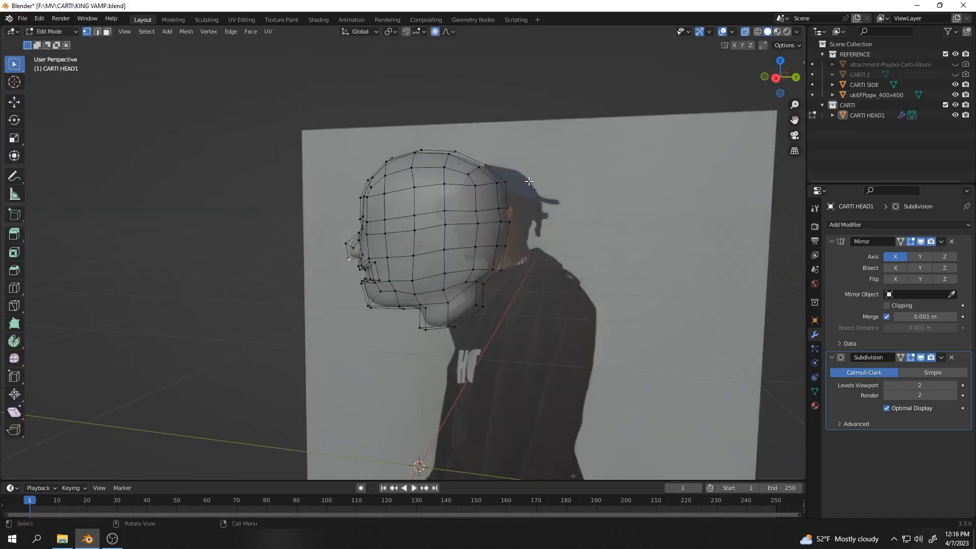
click(776, 78)
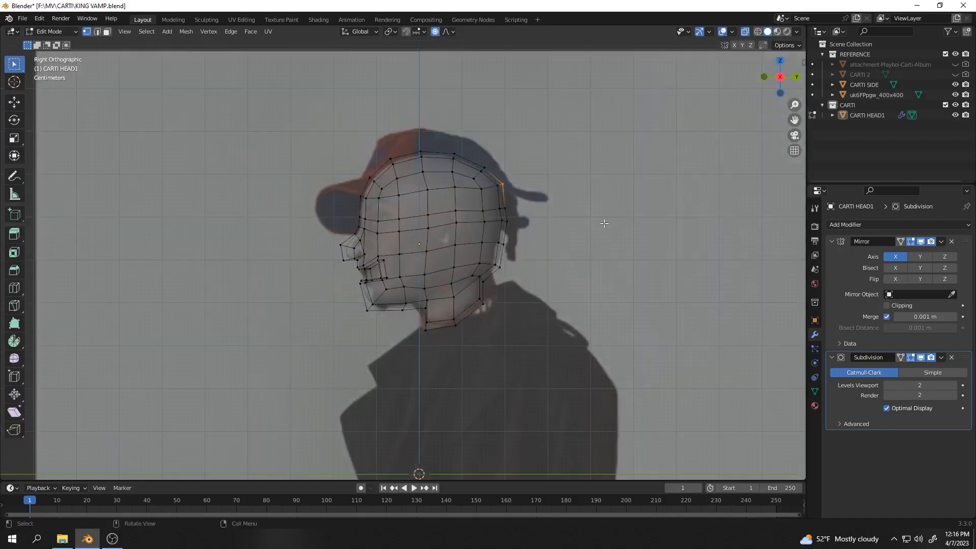
key(g)
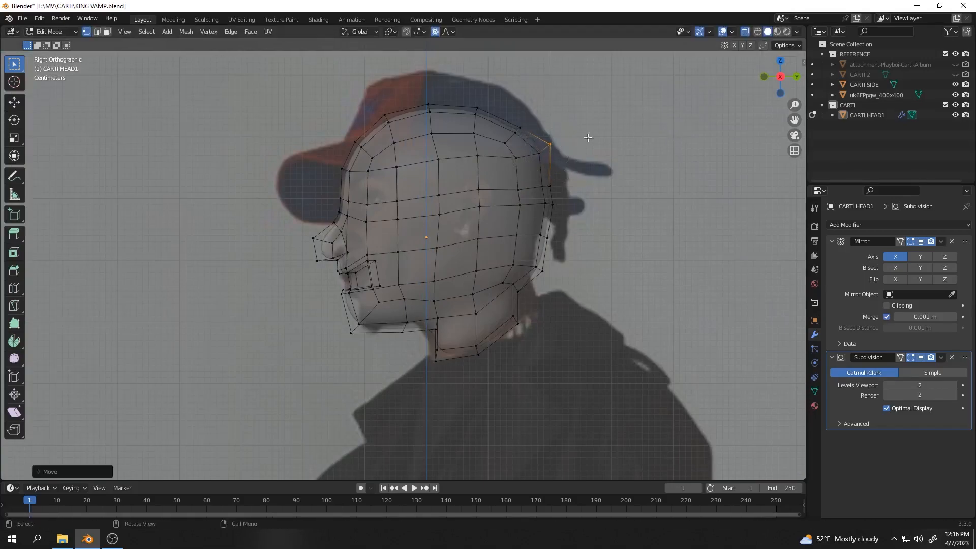
click(561, 160)
key(grave)
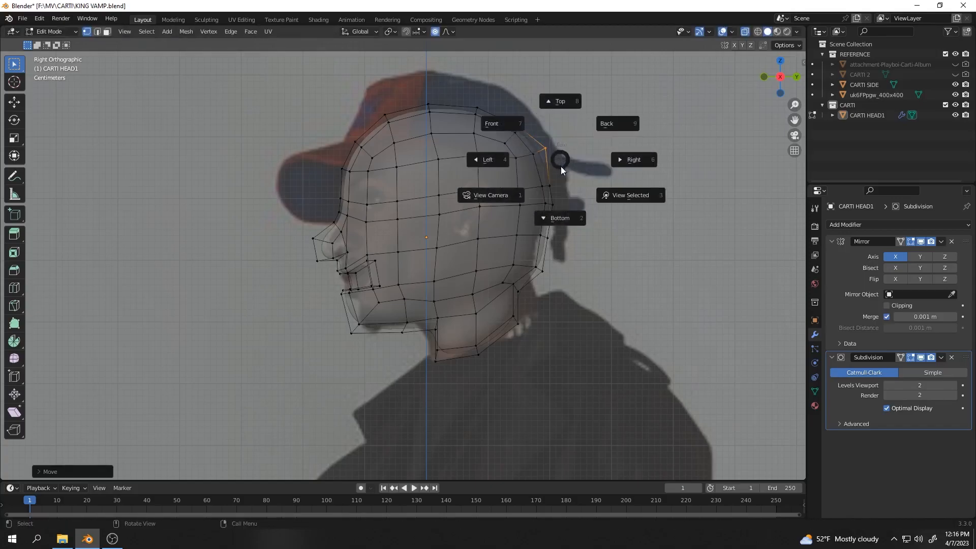
key(Escape)
Inspect the head in Object Mode and apply its Mirror modifier.
key(Tab)
middle_drag(623, 160, 501, 178)
middle_drag(416, 205, 455, 226)
scroll(456, 225, up, 3)
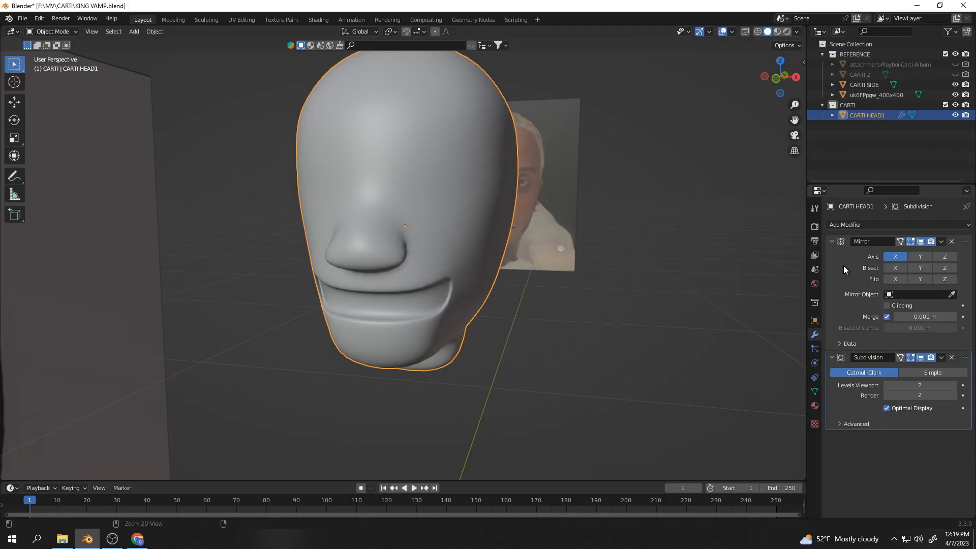
key(ctrl+a)
key(ctrl+a)
key(Tab)
middle_drag(436, 233, 480, 226)
key(Tab)
key(ctrl+2)
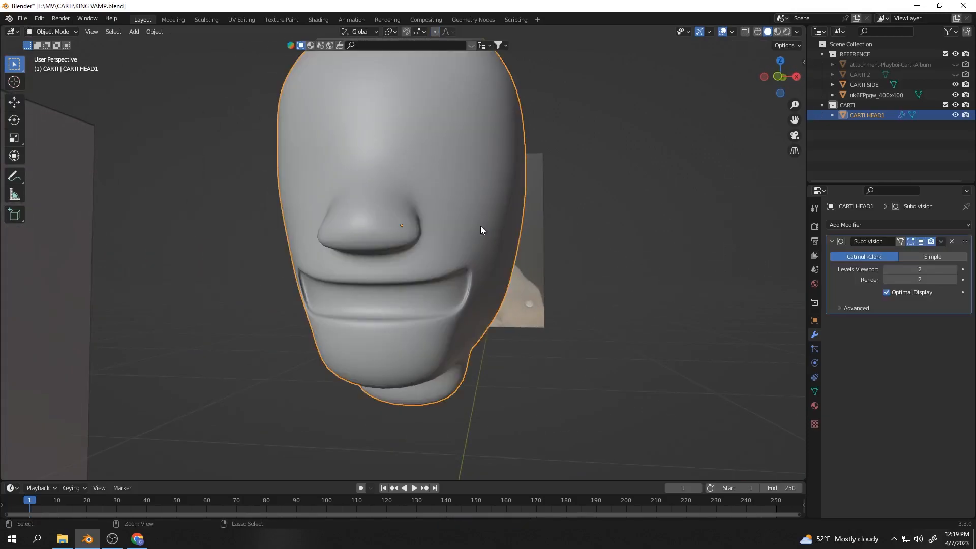
Set the Subdivision modifier's viewport level to 1, apply it, and inspect the denser mesh from several angles.
click(887, 270)
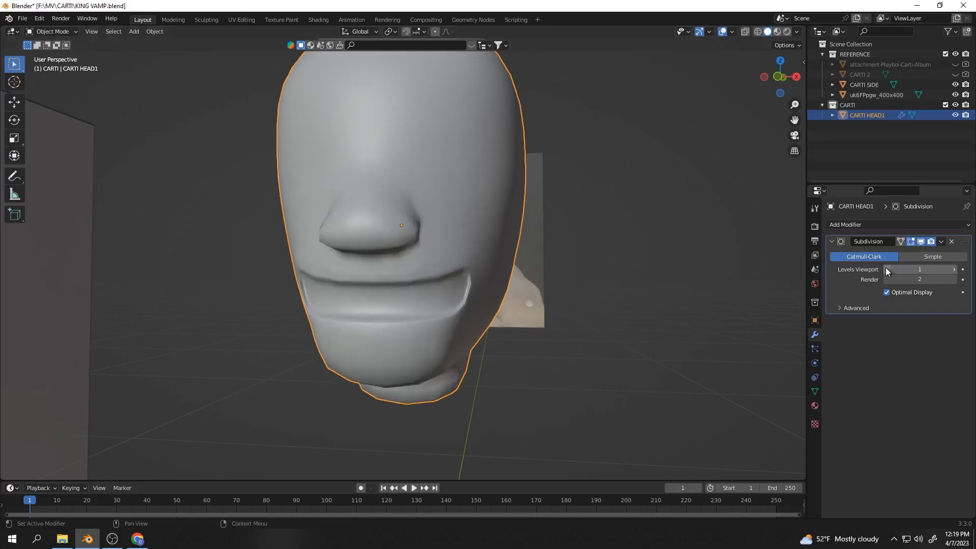
scroll(423, 269, down, 2)
middle_drag(422, 268, 465, 257)
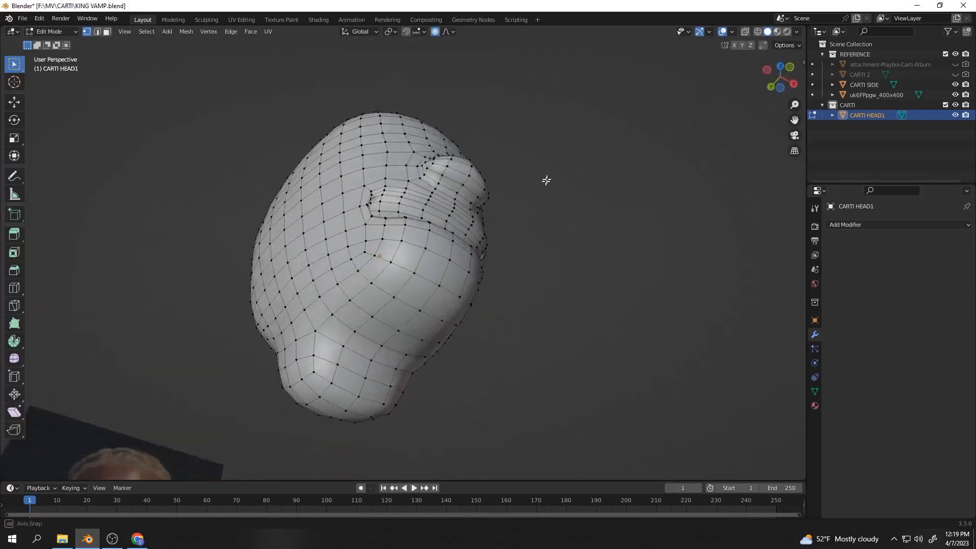
middle_drag(546, 181, 479, 257)
scroll(479, 249, down, 3)
middle_drag(483, 211, 313, 211)
scroll(417, 238, up, 3)
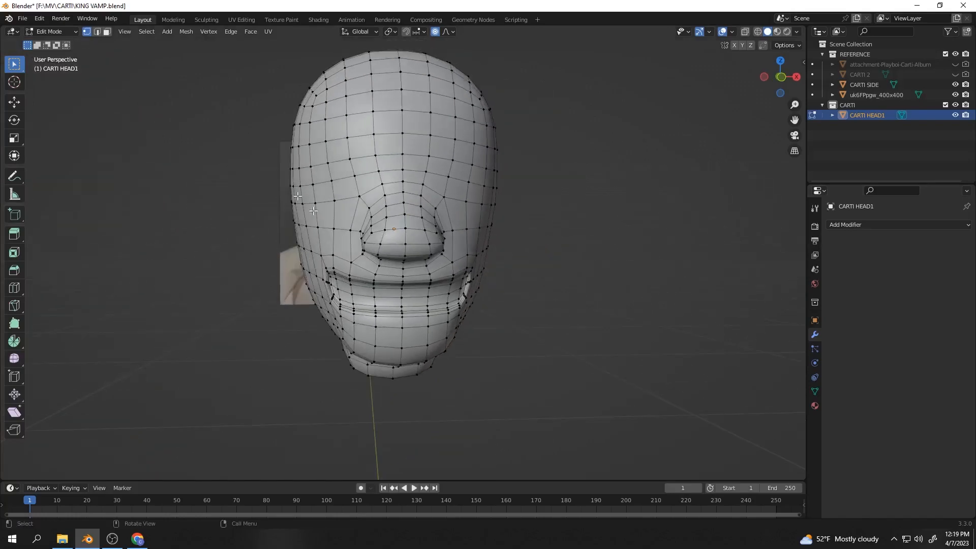
key(Tab)
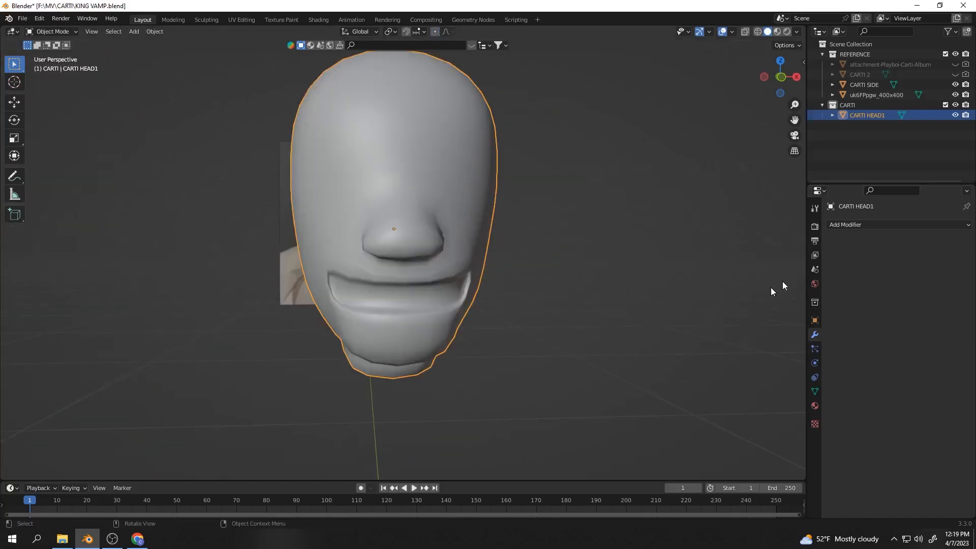
click(846, 225)
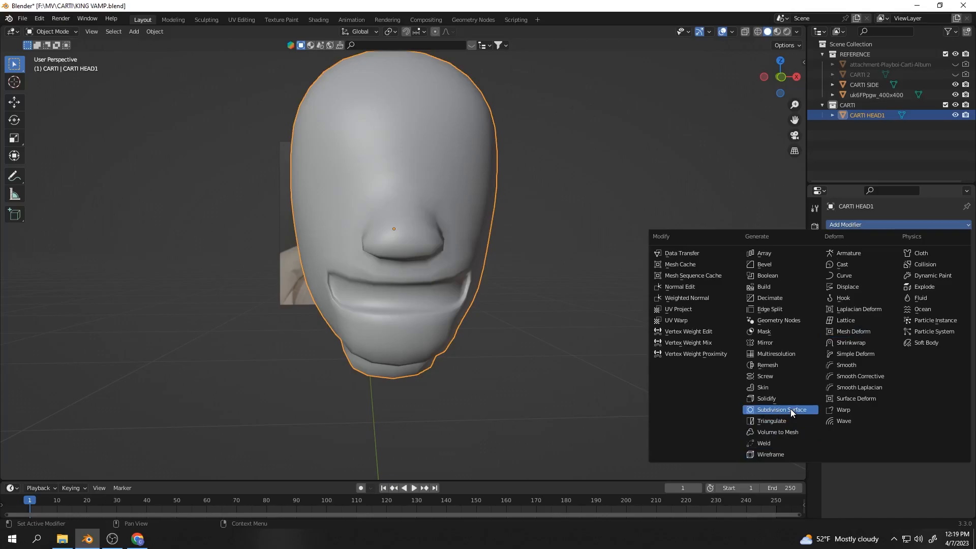
scroll(377, 278, down, 2)
scroll(377, 278, up, 1)
In Edit Mode front view with X-ray on, select the vertices of the head's negative X half and delete them.
key(Tab)
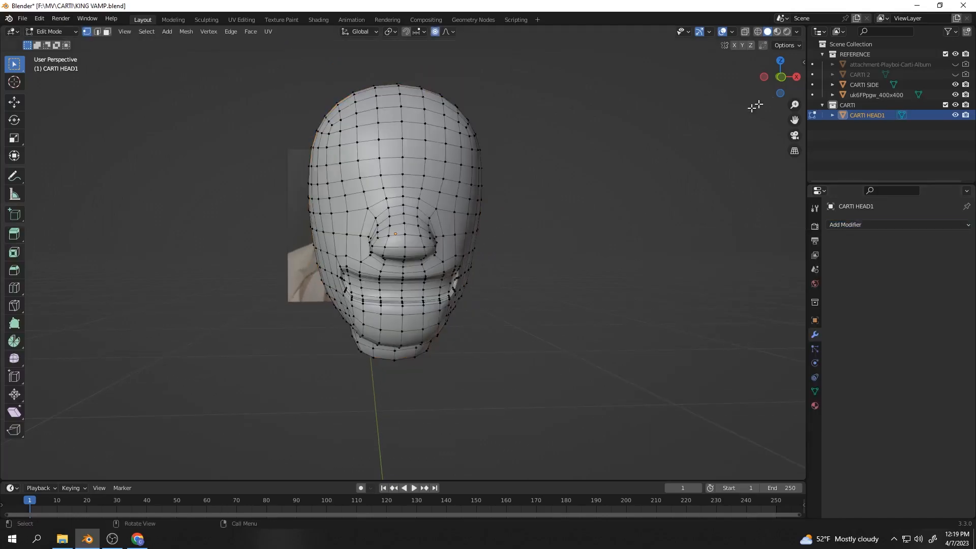
click(781, 77)
scroll(371, 264, up, 4)
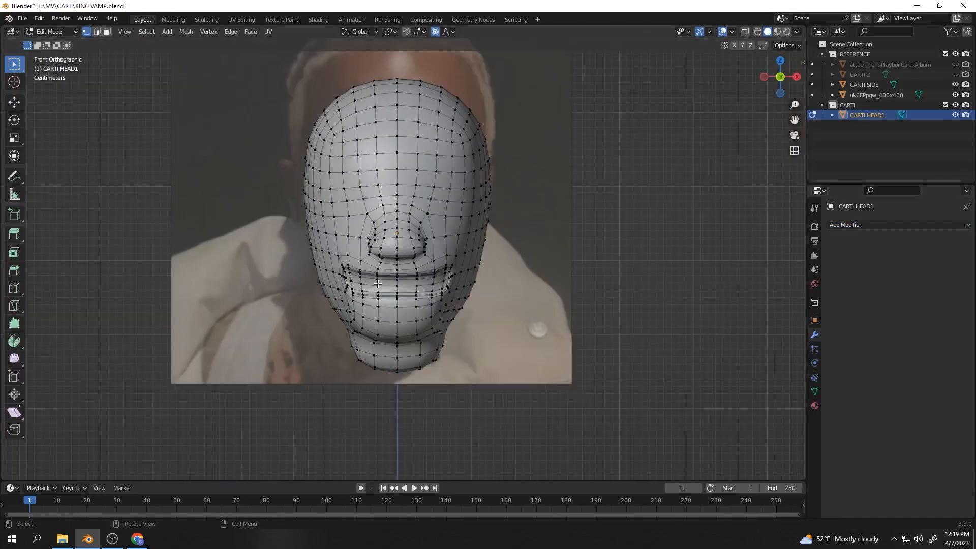
key(alt+z)
scroll(335, 295, down, 3)
drag(242, 72, 395, 430)
key(x)
click(404, 355)
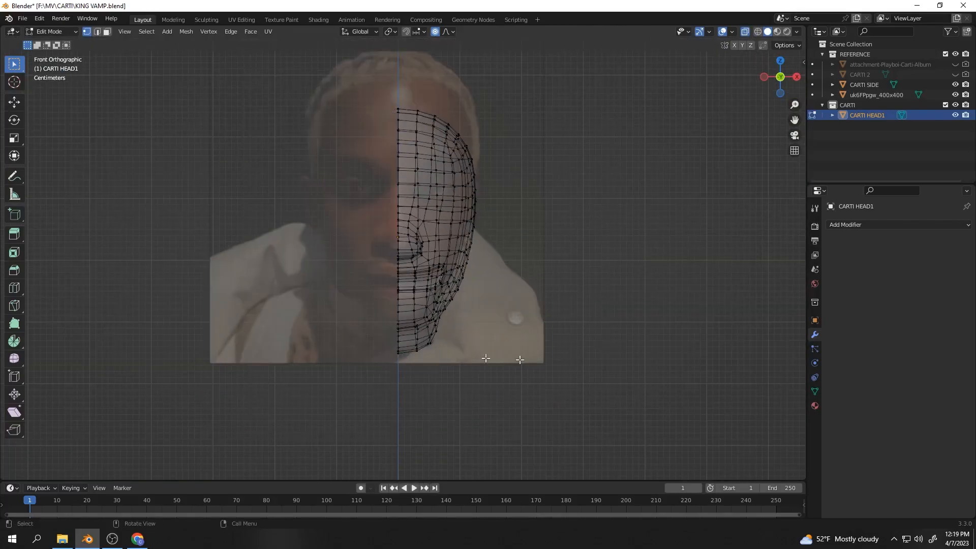
Add a Mirror modifier on the X axis to the half head and view it in Object Mode.
click(857, 225)
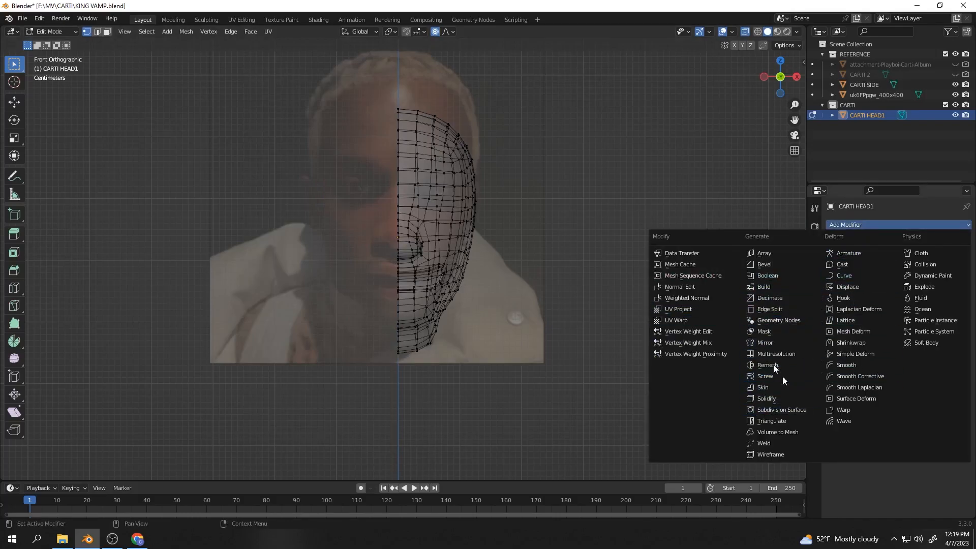
click(785, 342)
scroll(523, 288, up, 1)
key(Tab)
scroll(518, 290, up, 2)
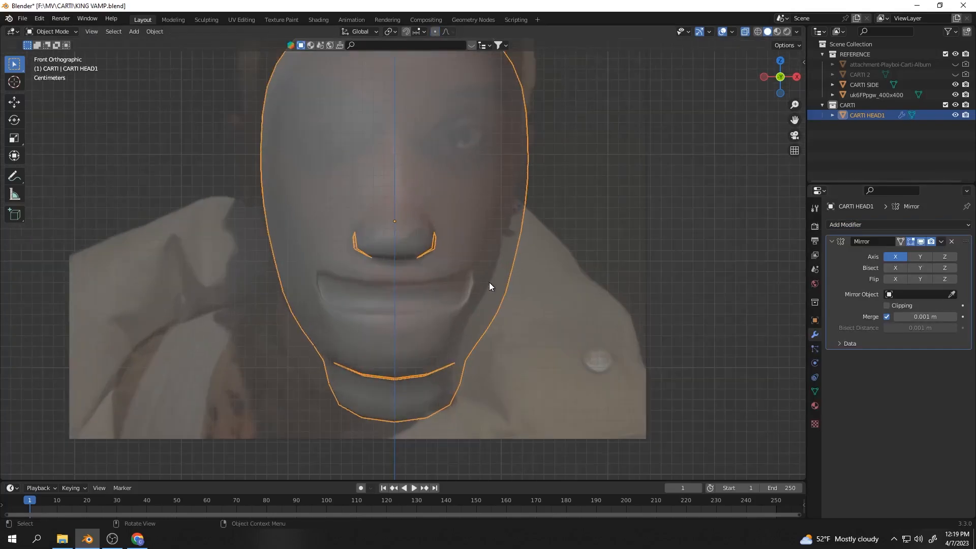
Add a Subdivision Surface modifier to the head with a viewport level of 2.
click(888, 226)
click(797, 411)
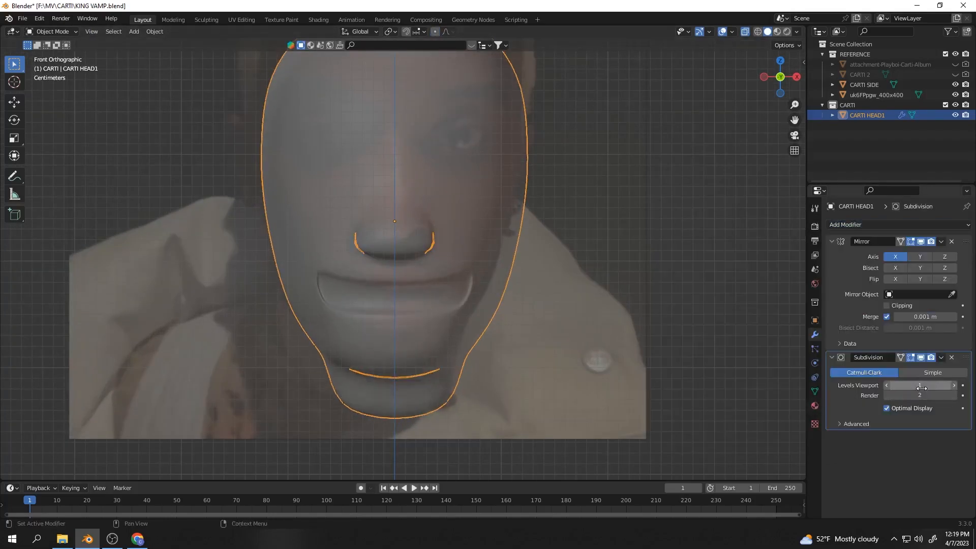
drag(950, 386, 883, 384)
scroll(656, 312, down, 2)
key(Tab)
key(Tab)
In front view, move the centre vertex on the nose along X onto the mirror plane with proportional editing off to close the seam.
key(z)
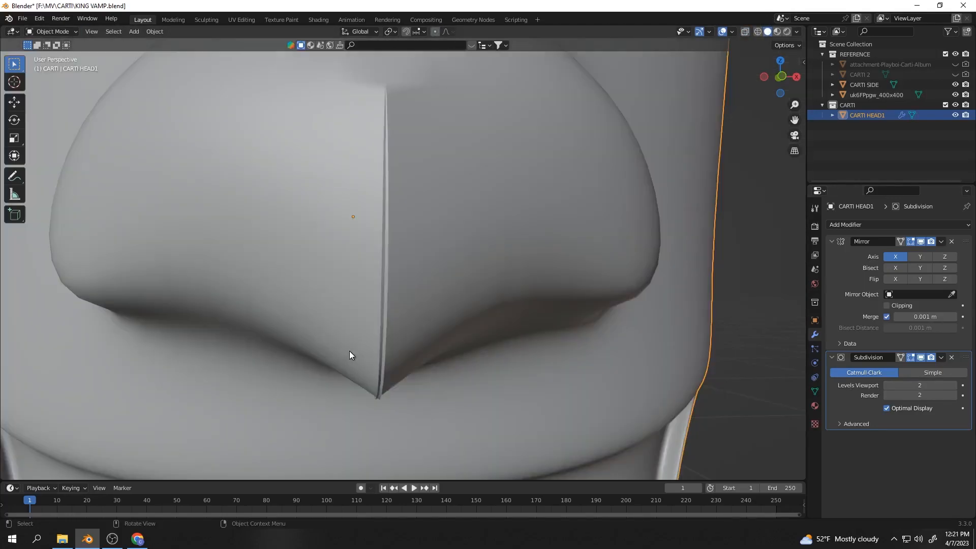
scroll(351, 349, down, 4)
scroll(437, 296, up, 6)
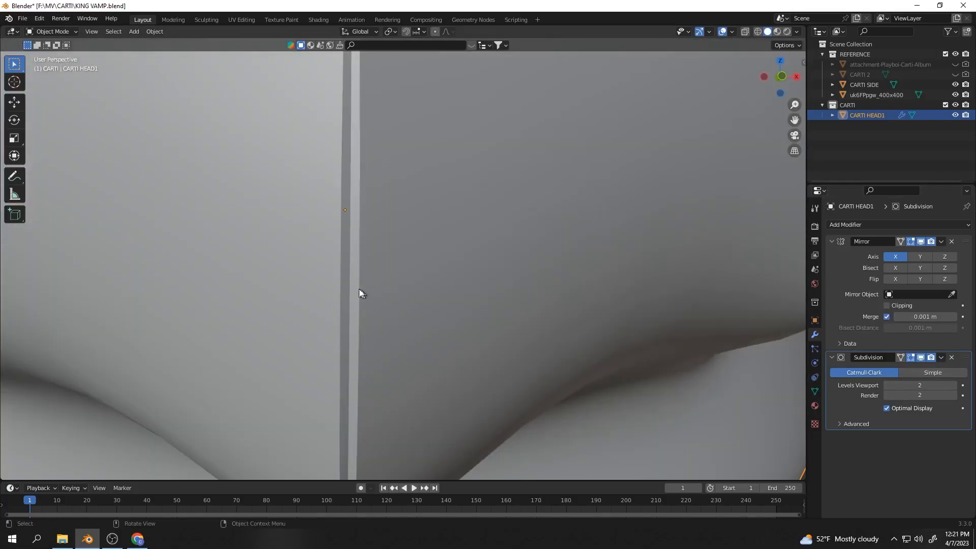
click(773, 76)
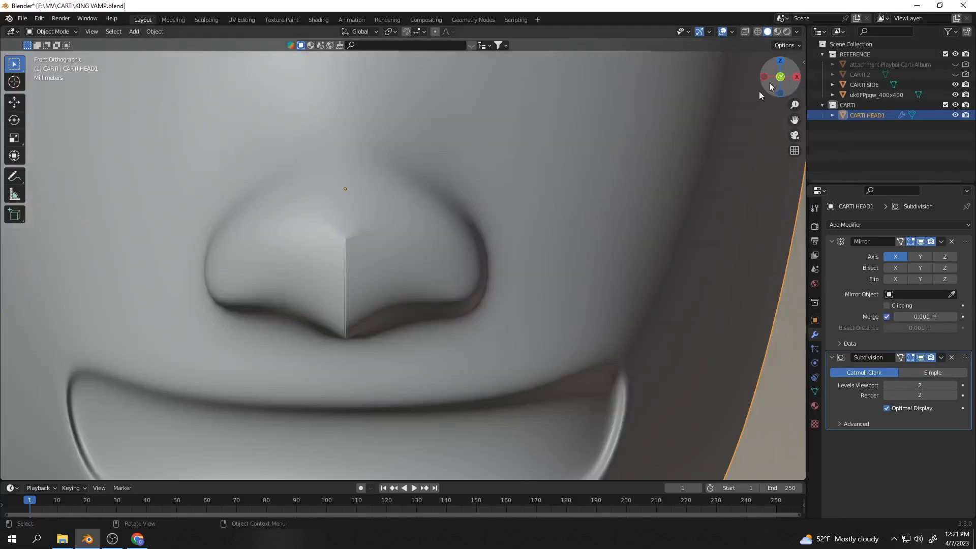
key(Tab)
scroll(329, 329, up, 3)
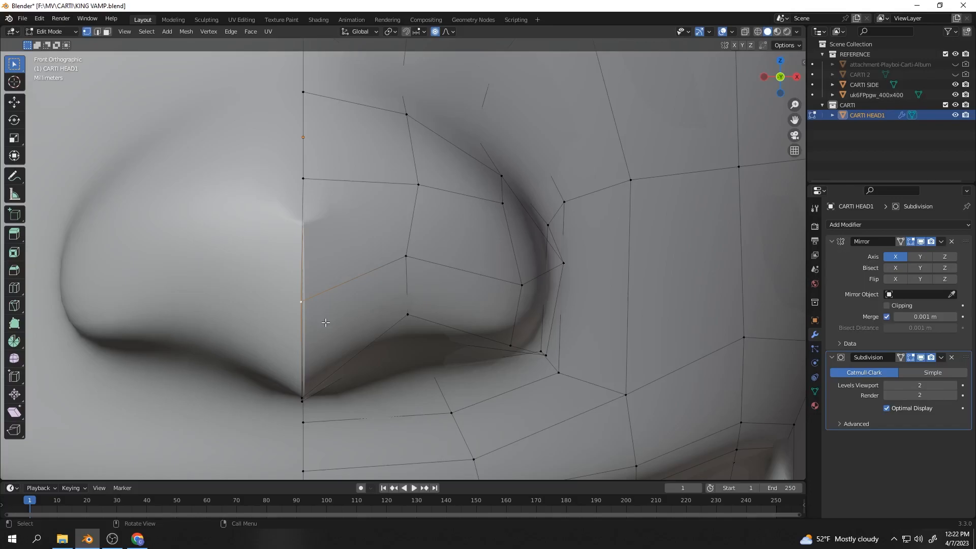
key(g)
key(x)
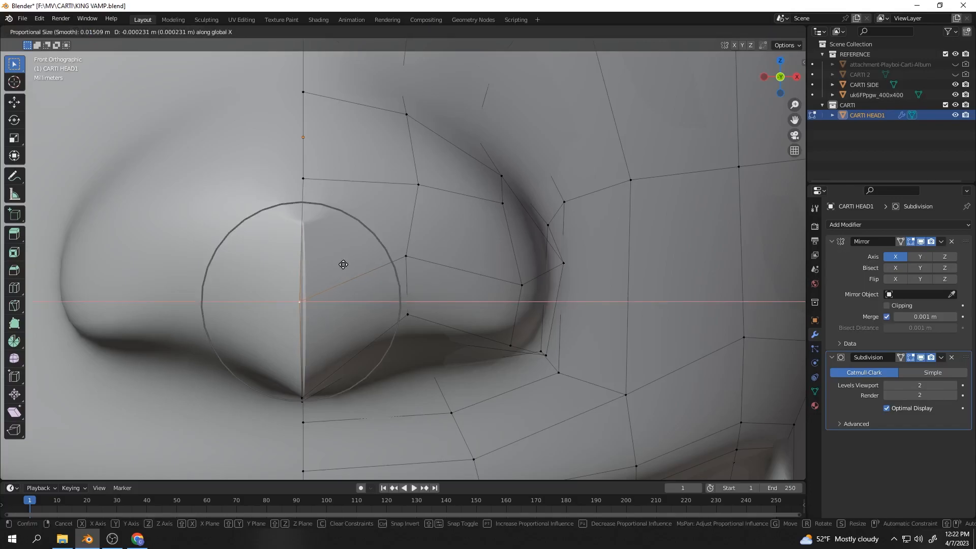
right_click(353, 265)
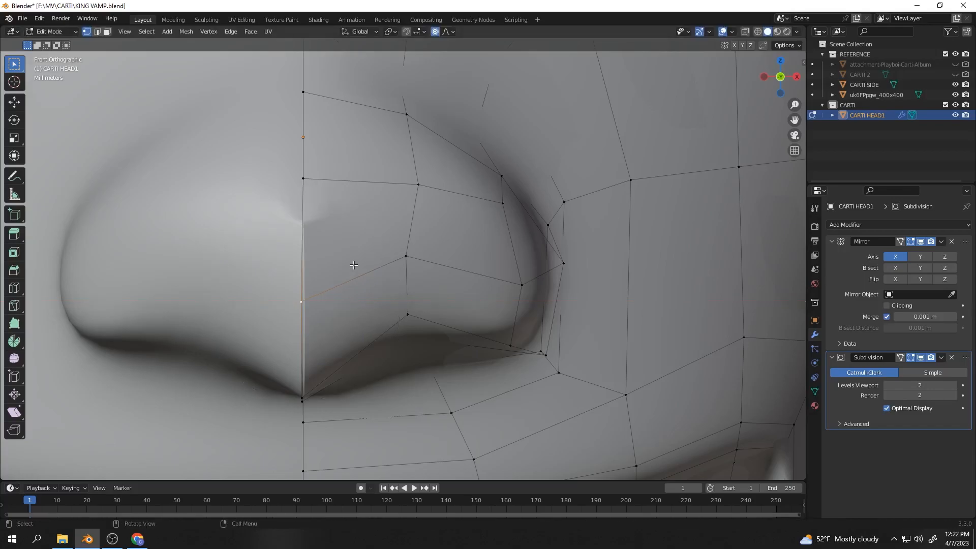
key(g)
key(x)
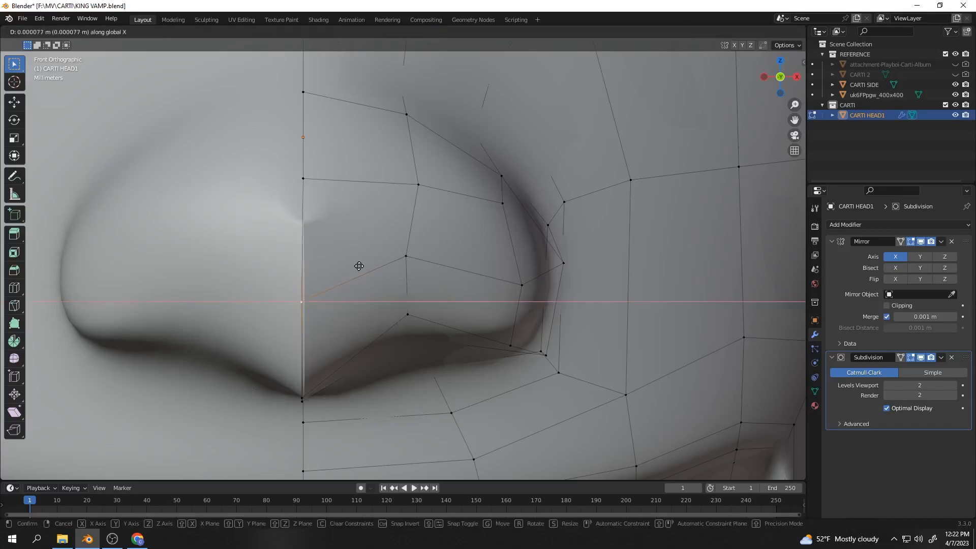
click(356, 289)
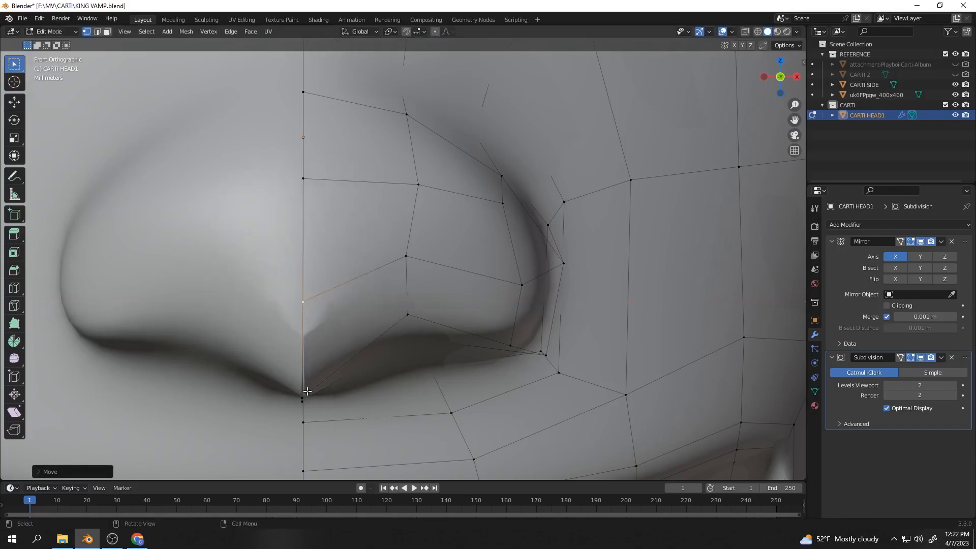
Select the overlapping vertices at the base of the nose and move them along X onto the mirror centreline.
key(alt+z)
drag(292, 372, 306, 411)
key(alt+z)
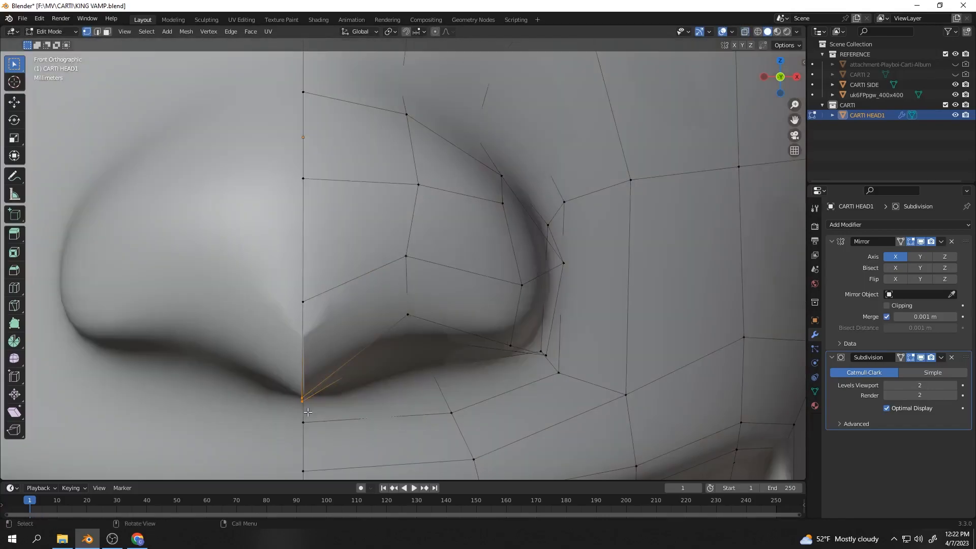
key(g)
key(x)
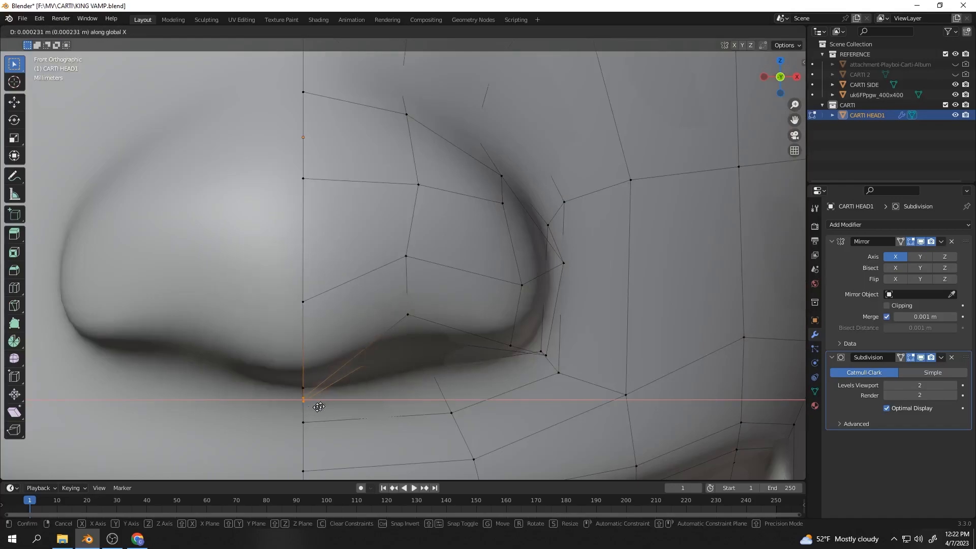
click(293, 408)
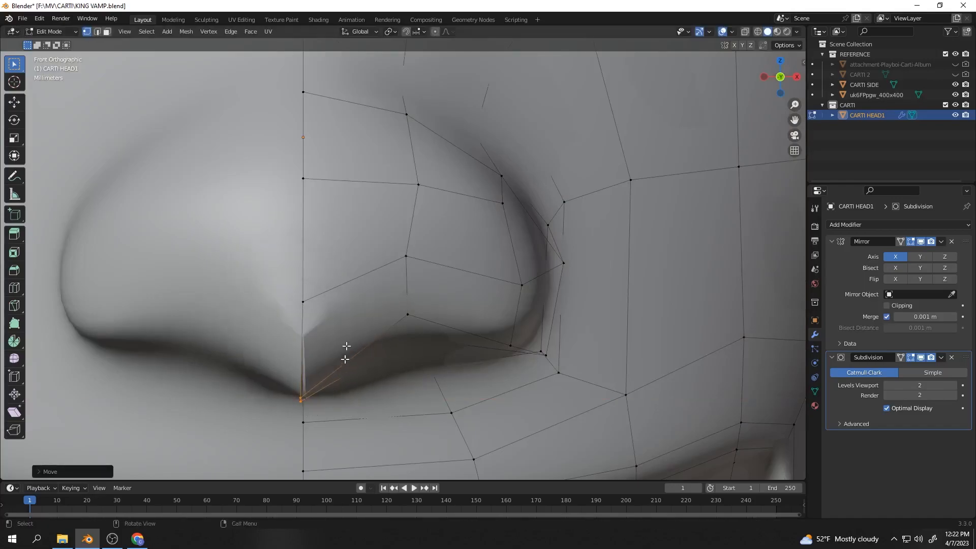
key(g)
key(x)
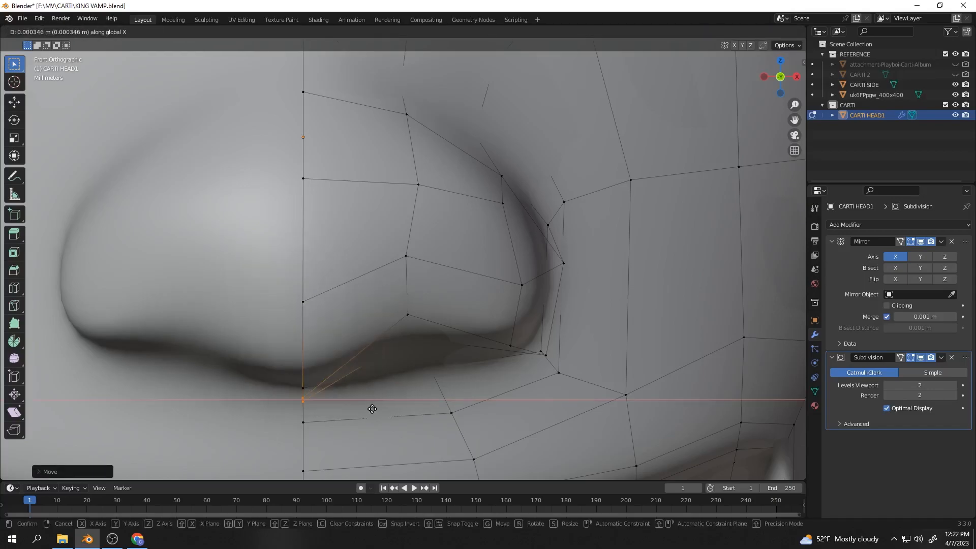
click(372, 408)
Toggle the visibility of CARTI HEAD1 in Object Mode to compare the face with the front reference photo.
key(Tab)
scroll(369, 384, down, 8)
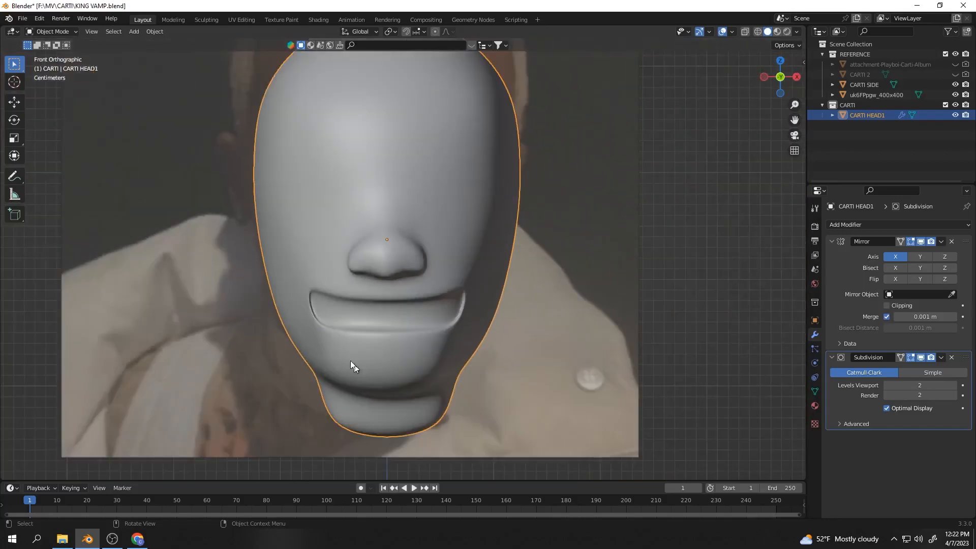
scroll(356, 364, down, 1)
click(954, 115)
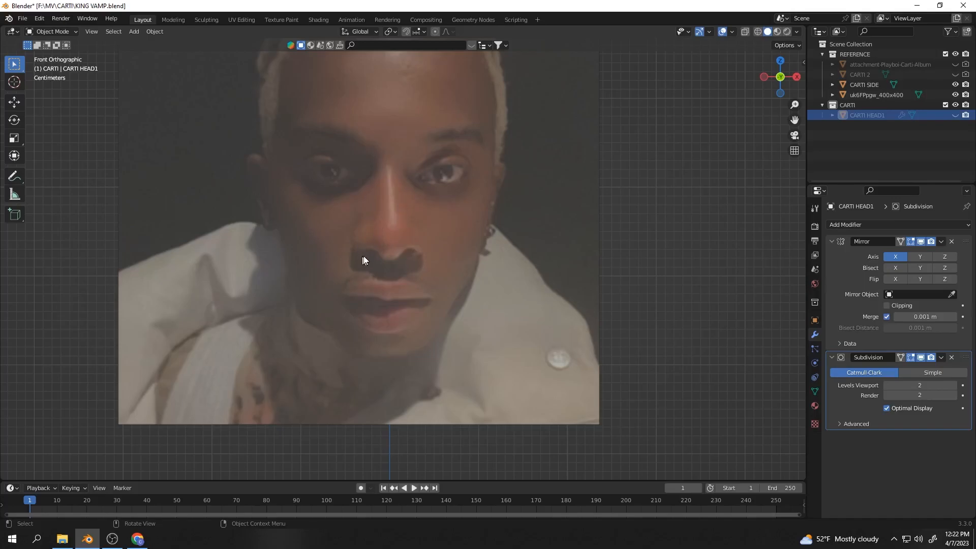
key(alt+h)
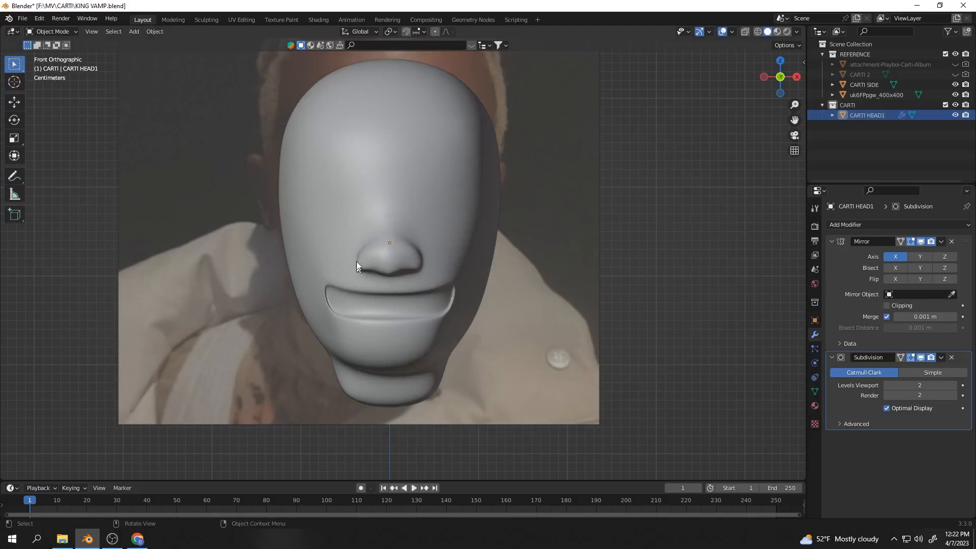
click(955, 115)
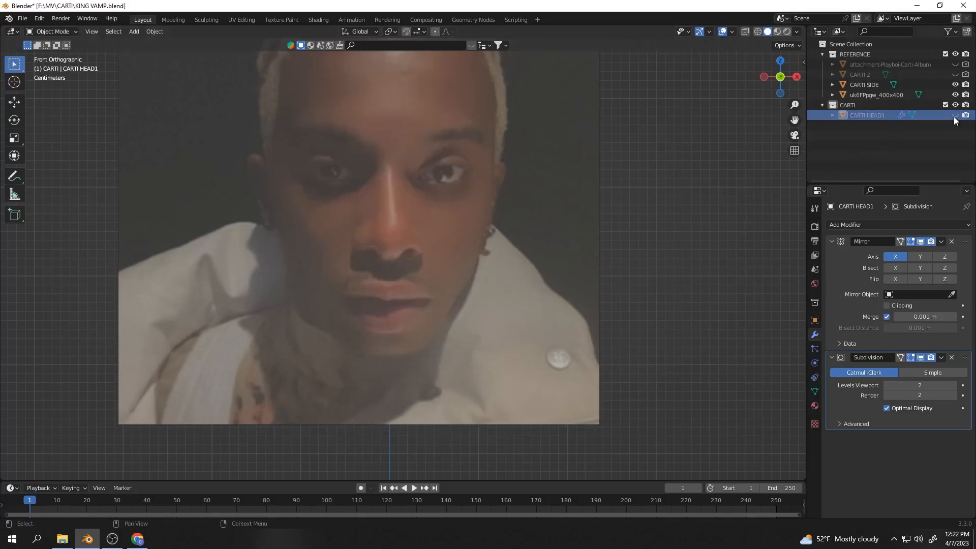
click(955, 115)
Compare the head's profile with the side reference photo by toggling the visibility of CARTI HEAD1 in right view.
scroll(365, 286, up, 3)
key(Tab)
middle_drag(365, 286, 512, 191)
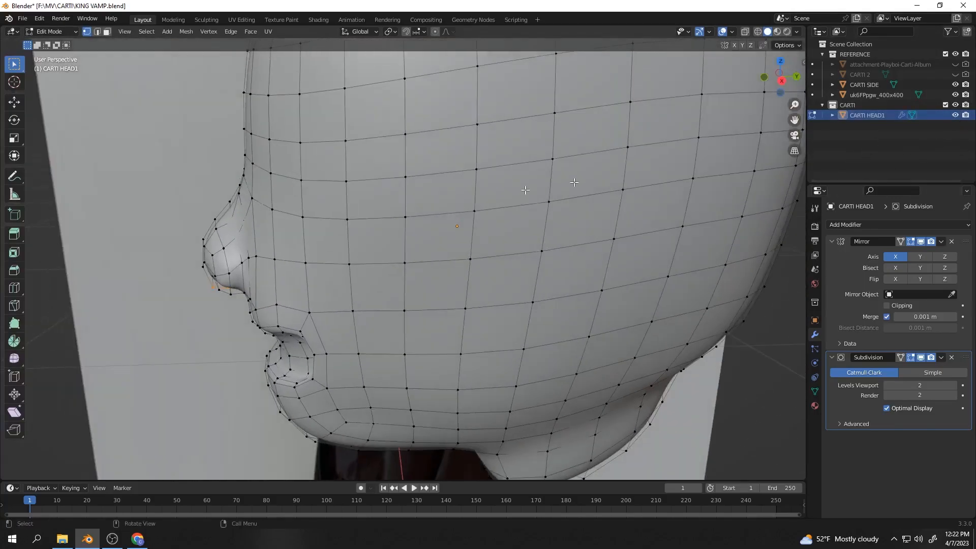
click(782, 81)
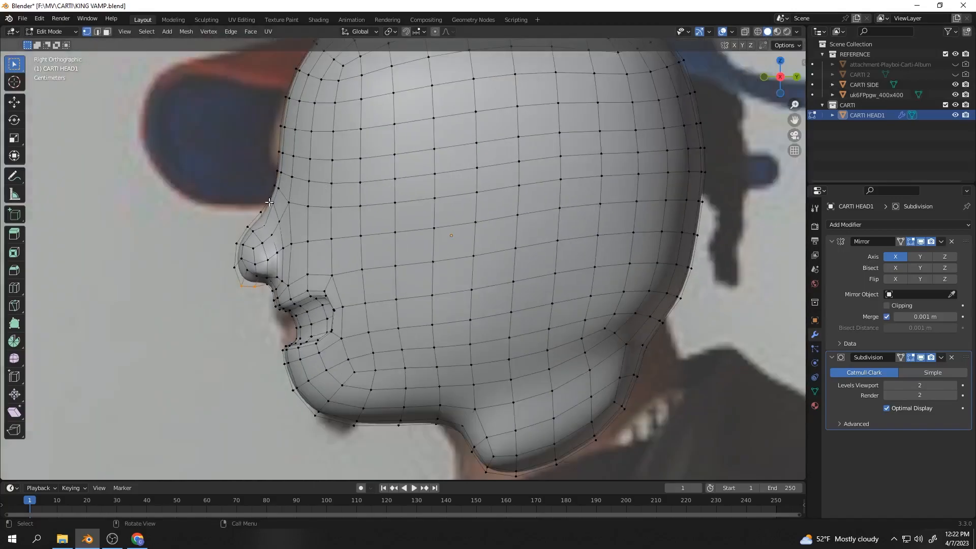
click(955, 115)
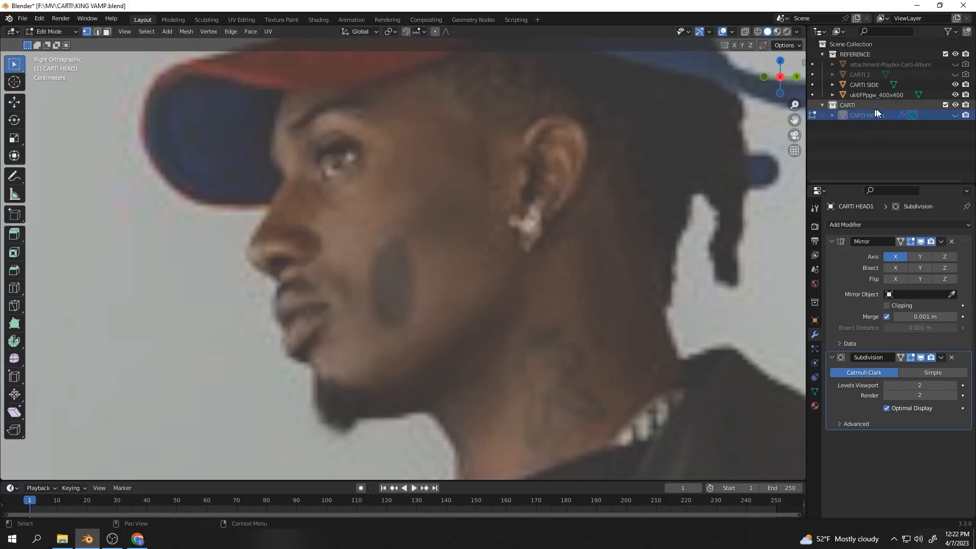
click(955, 115)
middle_drag(426, 265, 346, 266)
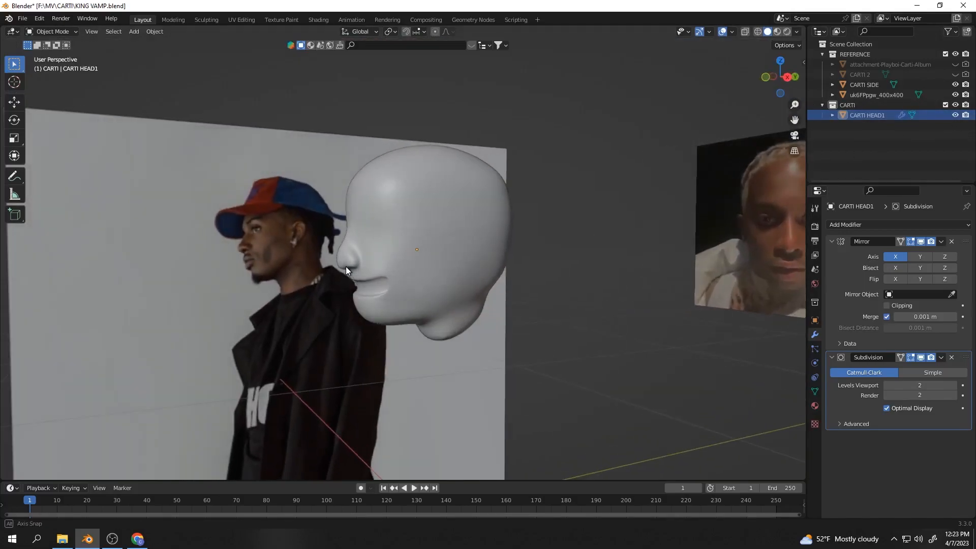
In front view, shift the row of outer cheek vertices slightly outward with smooth proportional editing at a size of about 0.047 m.
key(Tab)
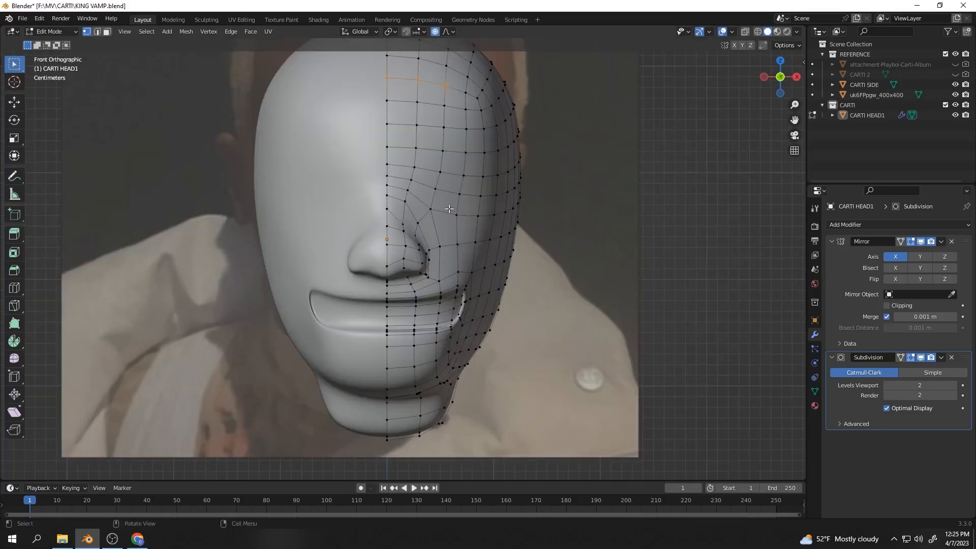
drag(509, 219, 450, 247)
click(549, 209)
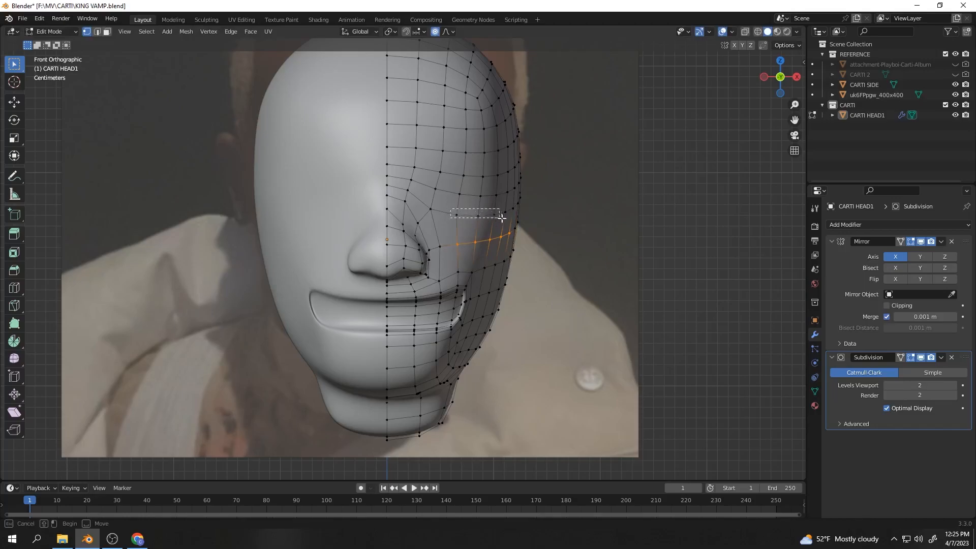
drag(518, 227, 516, 227)
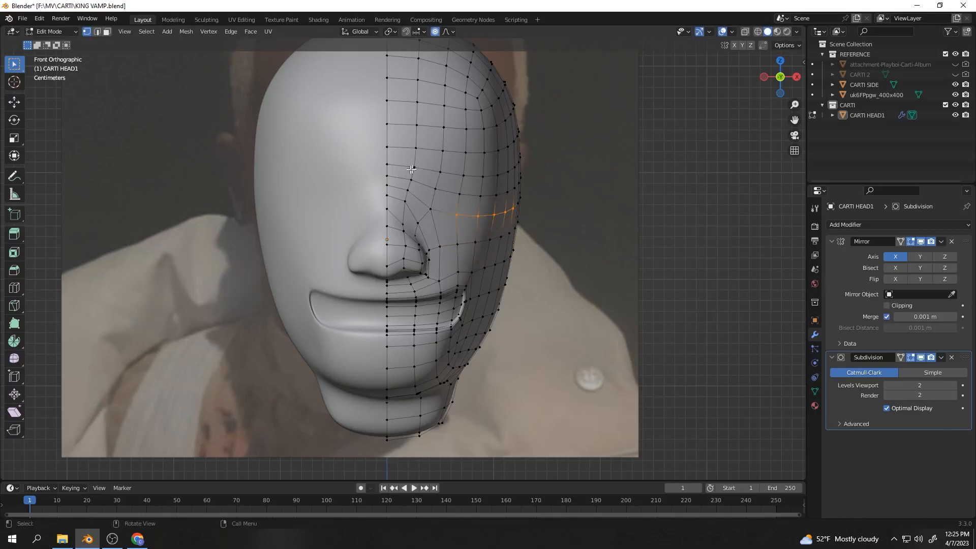
key(g)
right_click(472, 227)
drag(505, 247, 510, 249)
key(g)
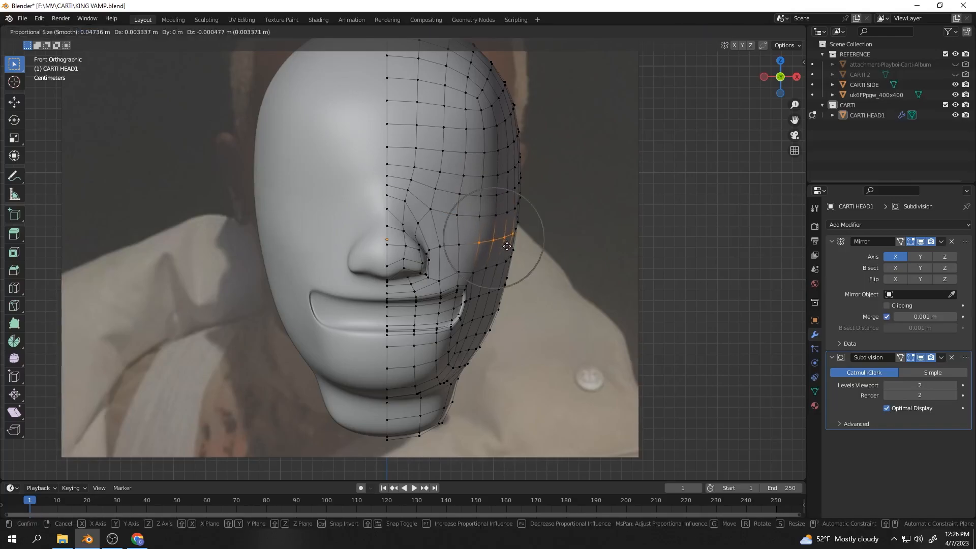
click(506, 243)
Examine the reshaped cheek from several angles, with and without the edit mesh.
key(alt+z)
key(Tab)
key(alt+z)
scroll(523, 233, down, 1)
middle_drag(505, 240, 461, 234)
key(Tab)
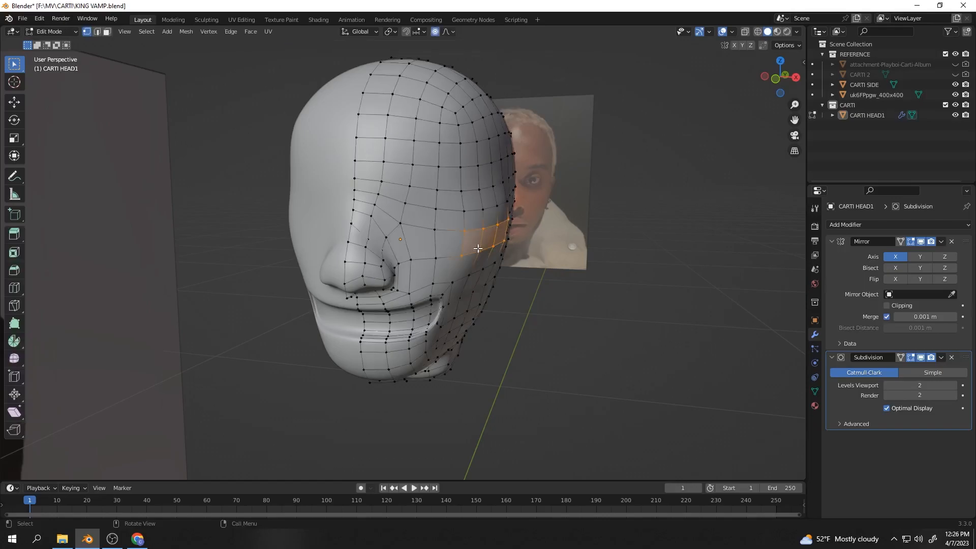
key(Tab)
scroll(499, 255, down, 3)
mouse_move(443, 281)
middle_down()
mouse_move(425, 286)
mouse_move(408, 269)
mouse_move(446, 276)
mouse_move(437, 269)
middle_up()
scroll(407, 269, up, 3)
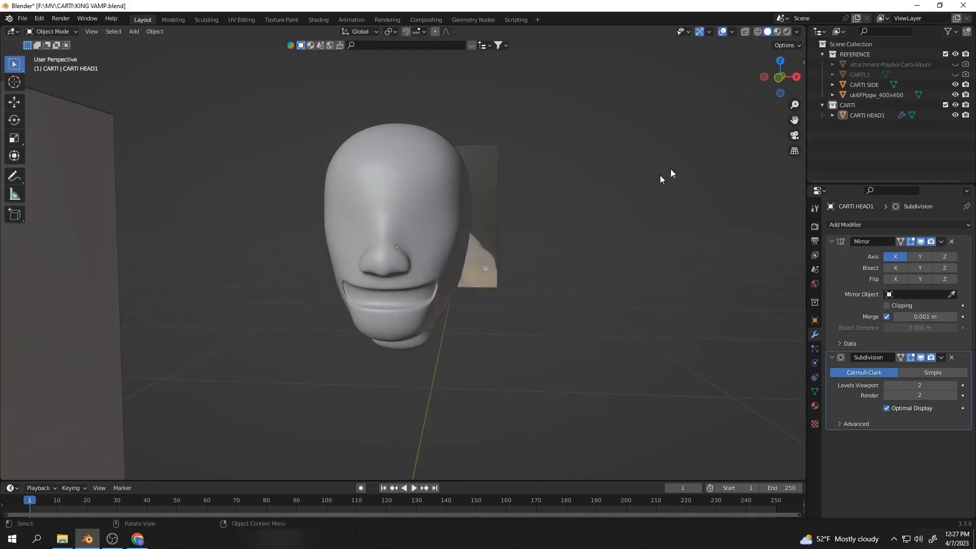
Check the head's outline against the front reference, alternating between the smooth surface and the edit mesh.
click(781, 77)
scroll(456, 247, up, 2)
scroll(456, 247, down, 2)
key(Tab)
key(Tab)
key(Tab)
key(Tab)
key(Tab)
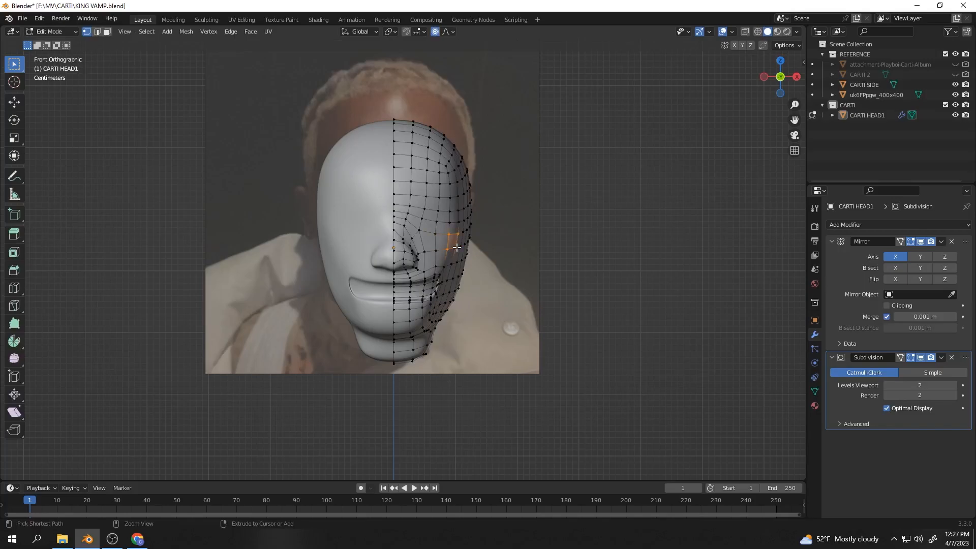
key(Tab)
In right view, raise the jaw's underside behind the chin by about 0.011 m with proportional editing at size 0.0521 m.
middle_drag(478, 243, 480, 179)
click(785, 80)
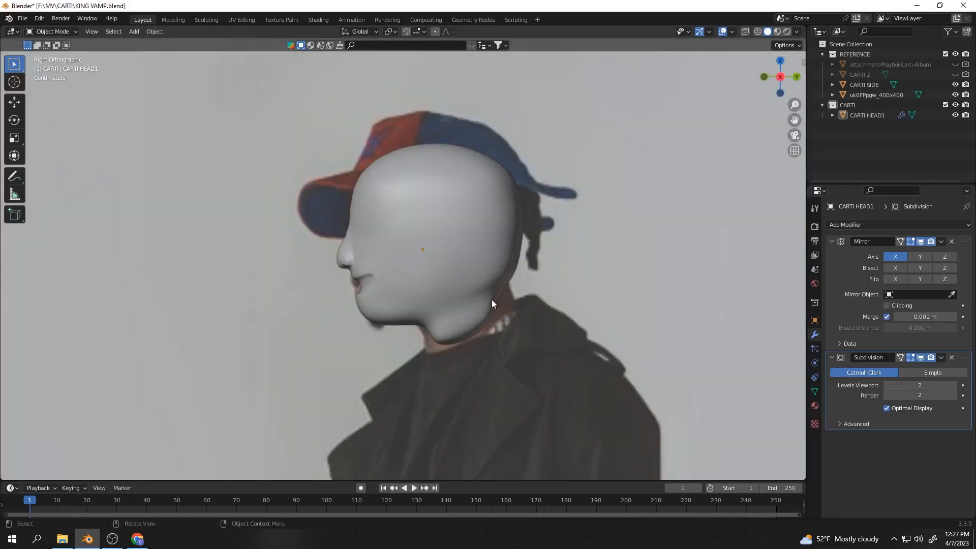
key(Tab)
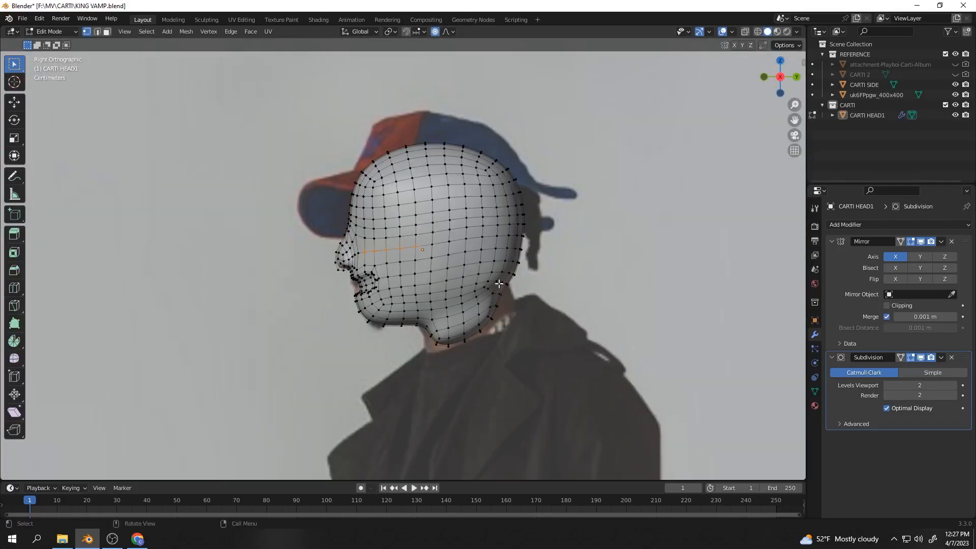
scroll(431, 332, up, 2)
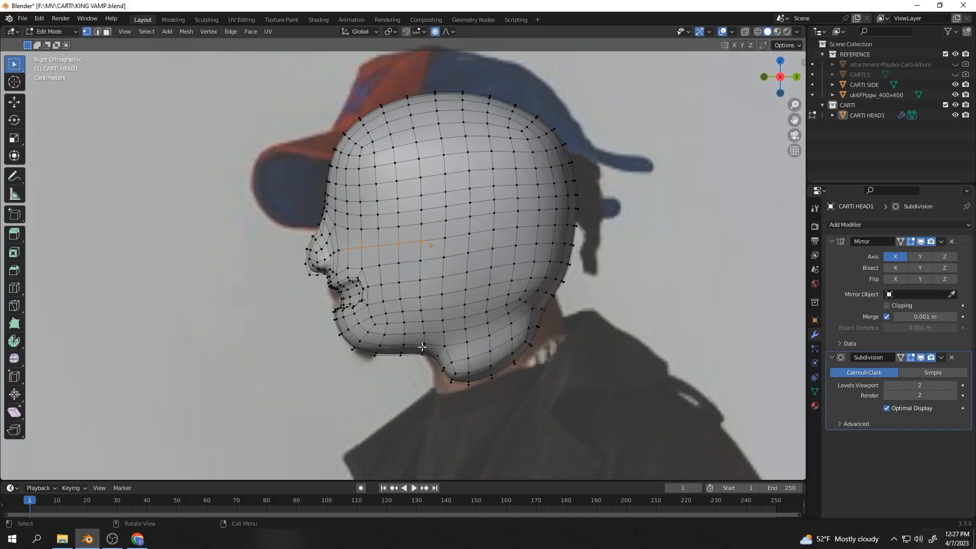
key(g)
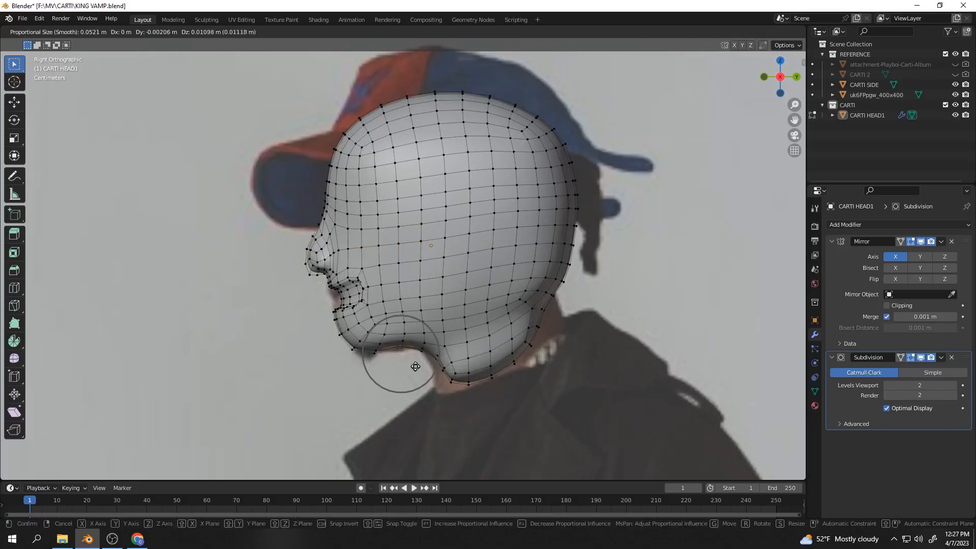
click(412, 365)
middle_drag(412, 366, 408, 338)
scroll(593, 356, down, 2)
In right view, pull the nose tip forward and slightly up, about 0.02 m, with smooth proportional editing at size 0.0243 m.
click(791, 78)
scroll(295, 281, up, 6)
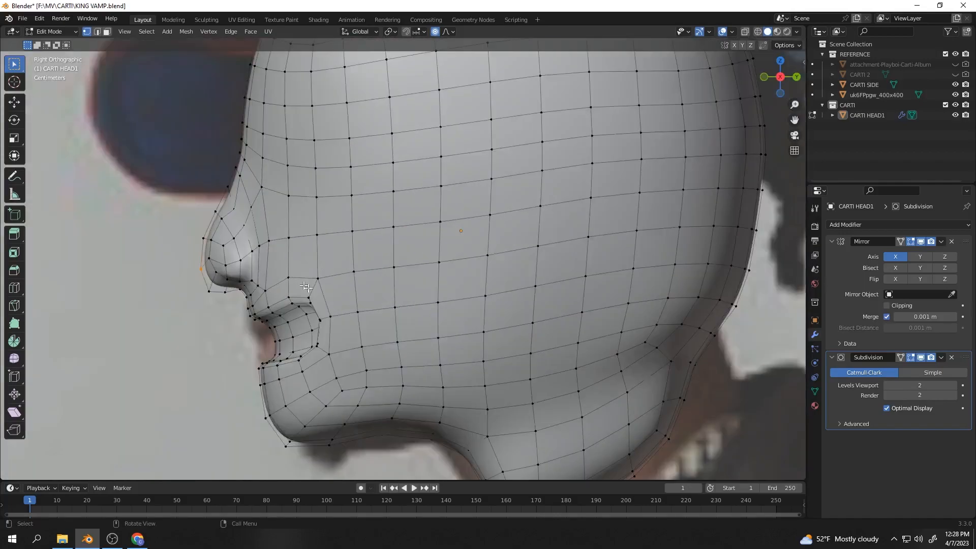
key(g)
scroll(346, 328, down, 5)
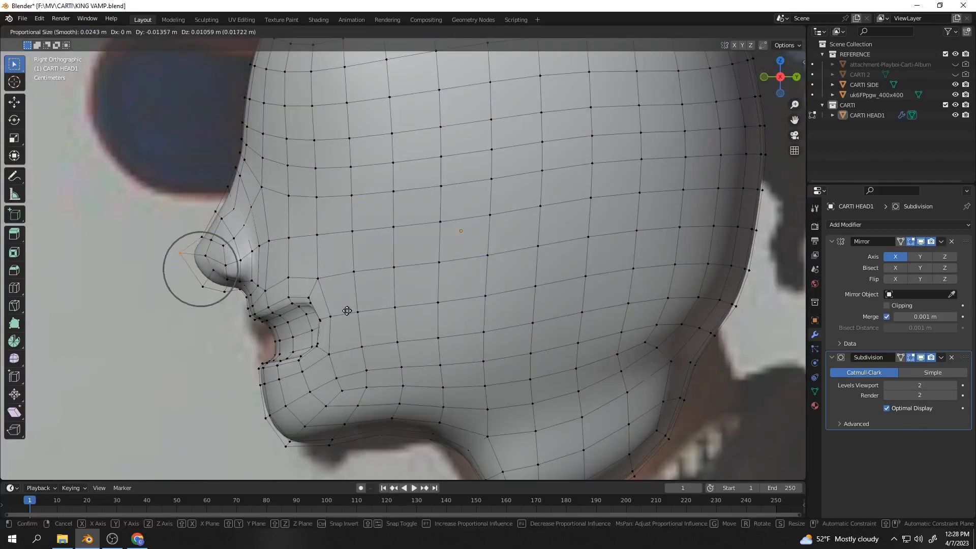
right_click(352, 330)
key(g)
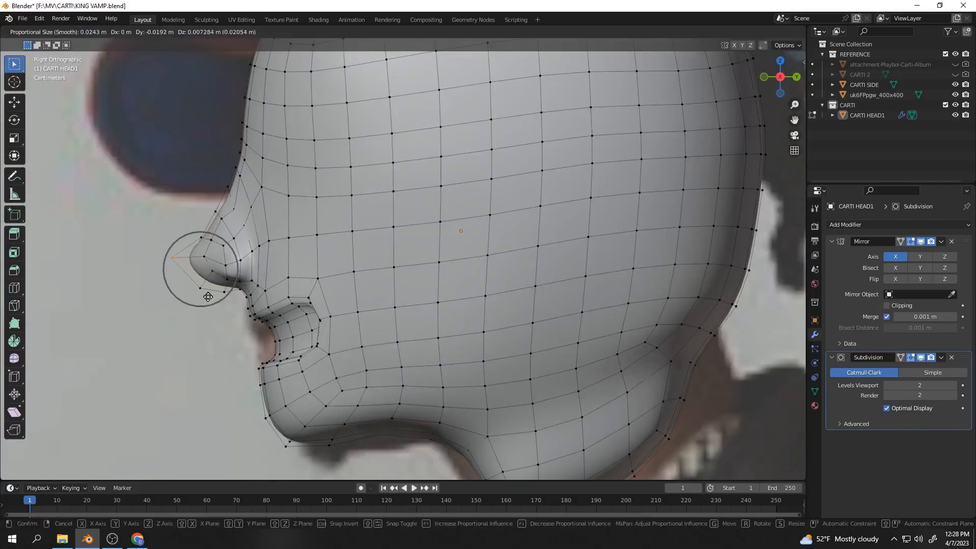
Shift the side of the nose along global Y by about 0.0018 m with smooth proportional editing at size 0.0243 m.
key(g)
key(y)
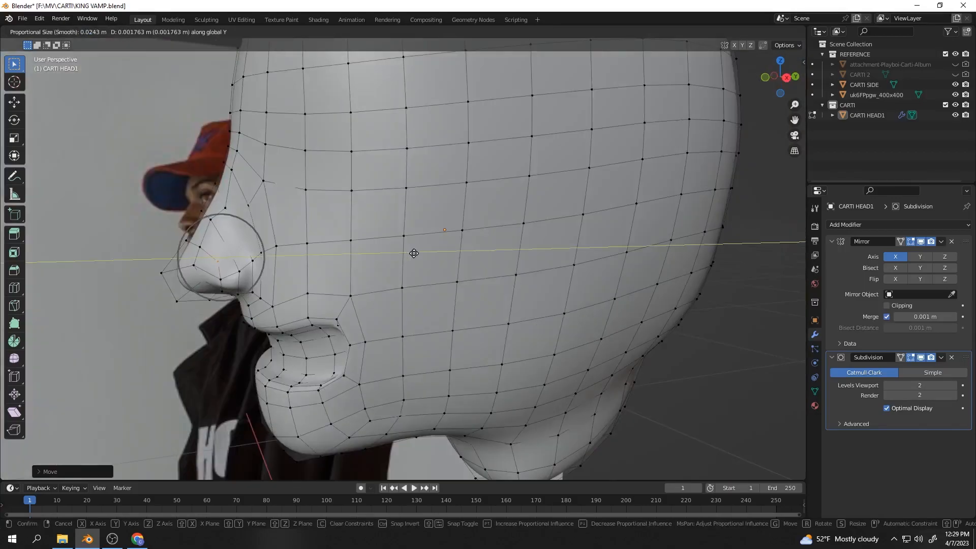
scroll(413, 253, up, 2)
click(414, 253)
middle_drag(346, 256, 443, 266)
scroll(407, 263, down, 2)
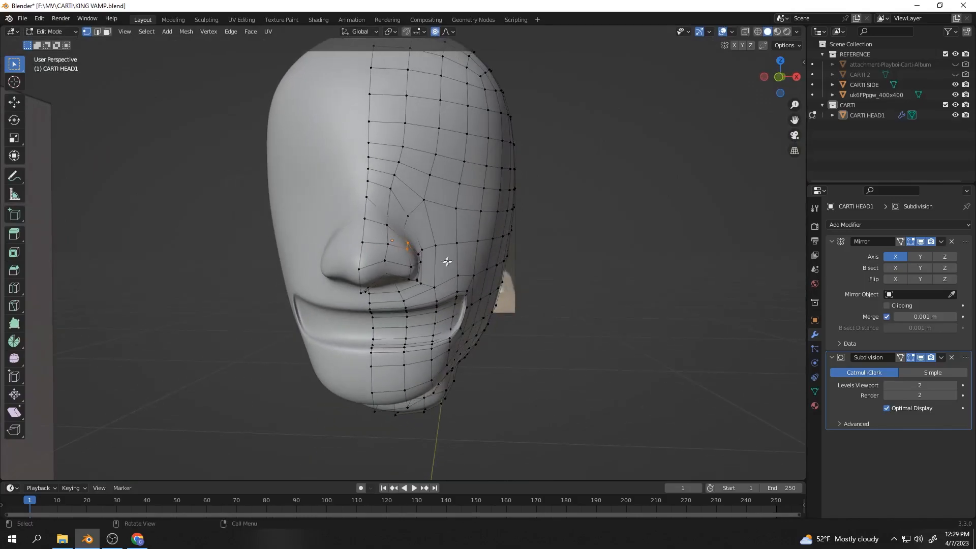
In front view, raise the outer nostril vertices by about 0.0035 m with smooth proportional editing at size 0.01247 m.
click(776, 88)
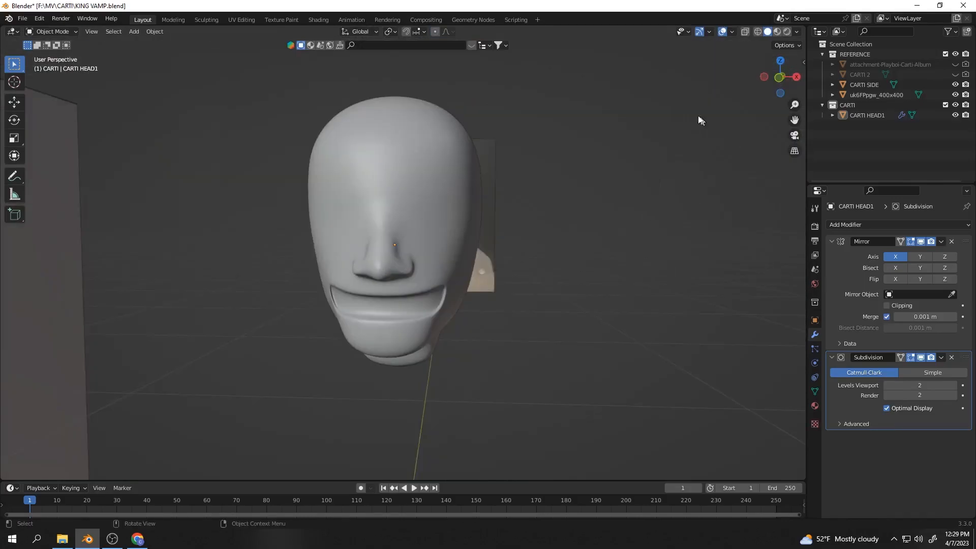
scroll(467, 279, up, 8)
key(Tab)
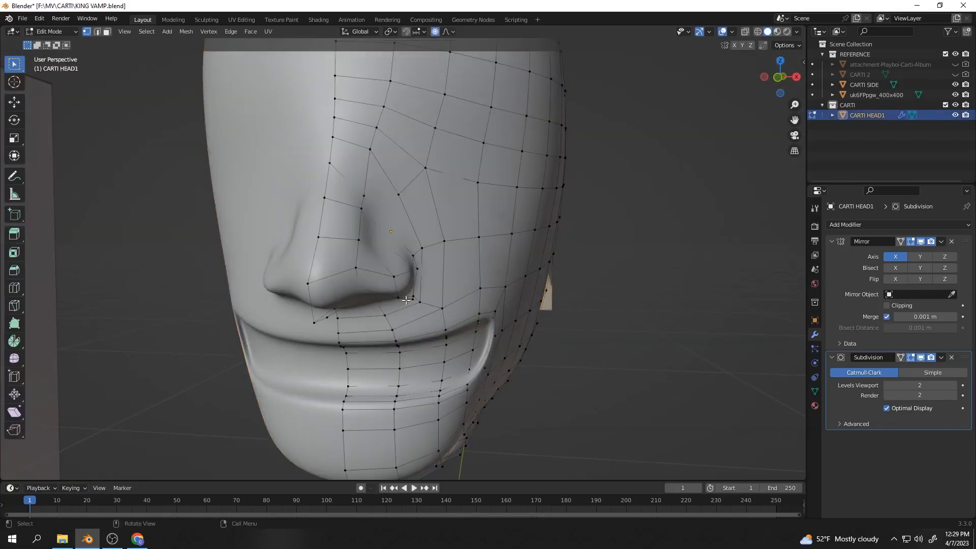
key(alt+z)
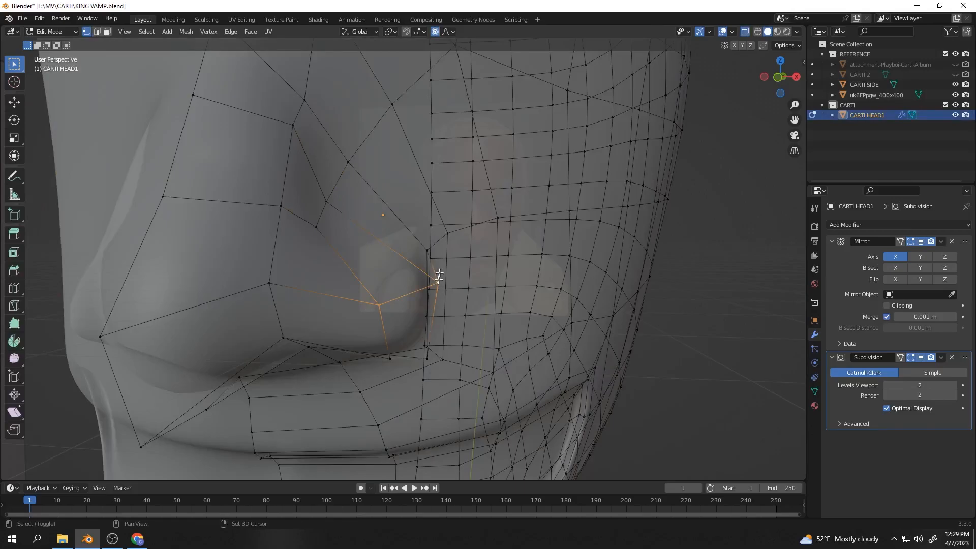
key(alt+z)
middle_drag(387, 311, 427, 290)
scroll(497, 264, down, 3)
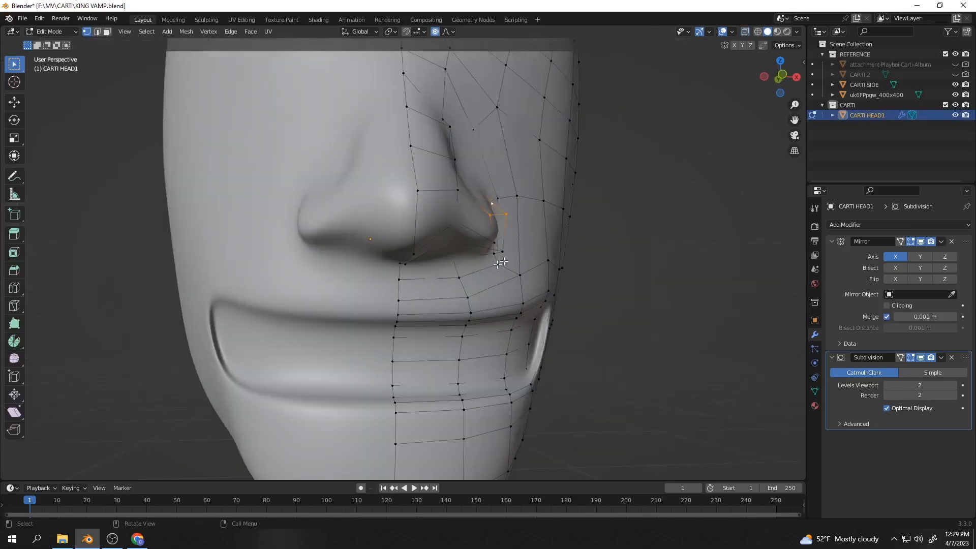
click(785, 76)
key(g)
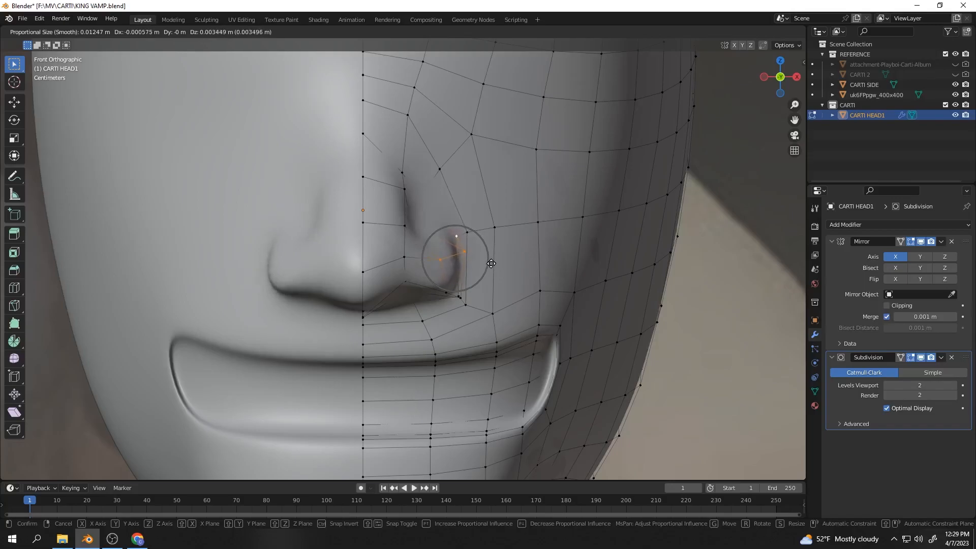
click(492, 264)
Examine the reshaped nose on the smooth head in Object Mode, from a distance and from below.
scroll(474, 300, down, 3)
key(Tab)
scroll(464, 301, down, 6)
click(658, 251)
middle_drag(659, 251, 460, 304)
scroll(422, 288, up, 5)
middle_drag(489, 257, 413, 193)
scroll(438, 224, up, 4)
scroll(432, 213, up, 1)
scroll(414, 209, down, 1)
Hide the viewport overlays and inspect the underside of the nose as a plain smooth surface.
key(Tab)
scroll(417, 229, up, 1)
key(shift+alt+z)
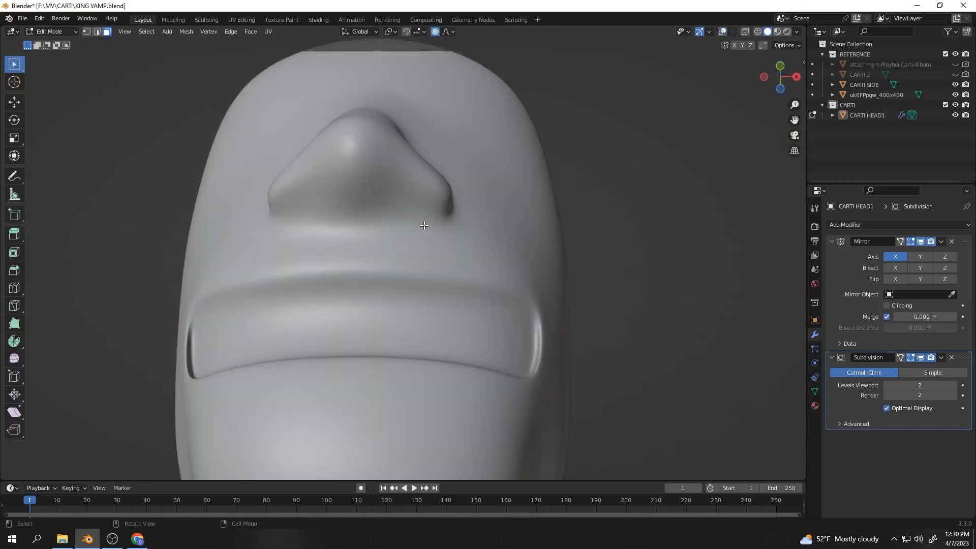
key(alt+z)
key(alt+z)
key(Tab)
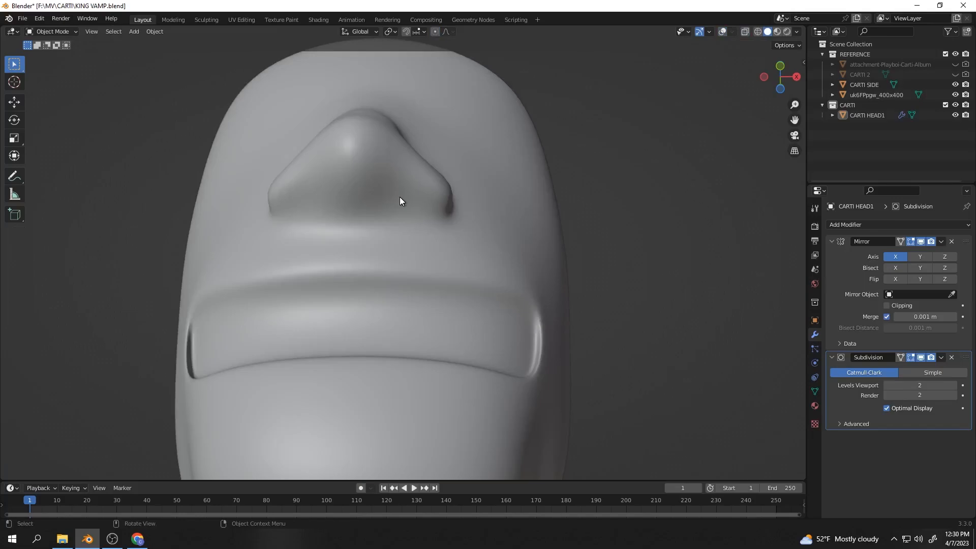
Open the CARTI HEAD1 mesh for editing with viewport overlays shown, facing it in the front orthographic view.
click(400, 198)
key(Tab)
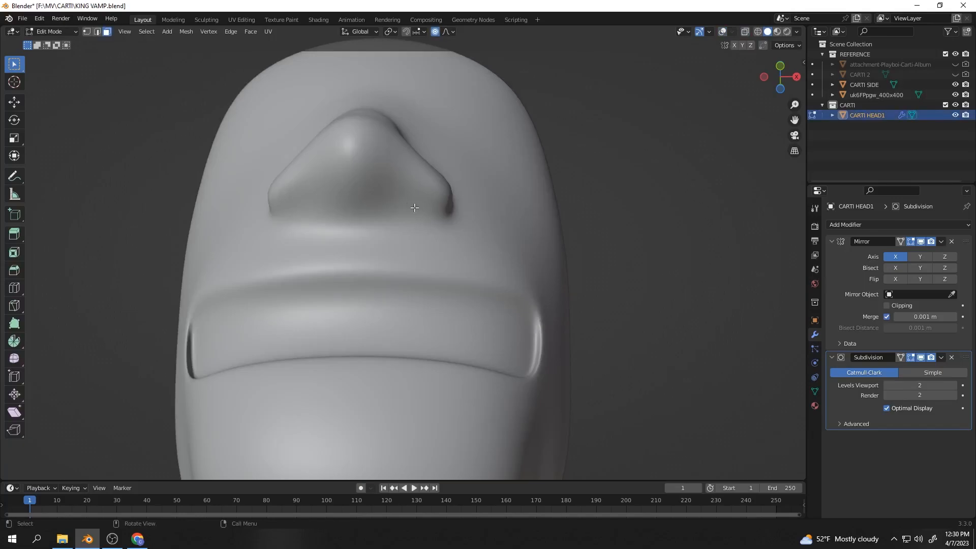
click(721, 33)
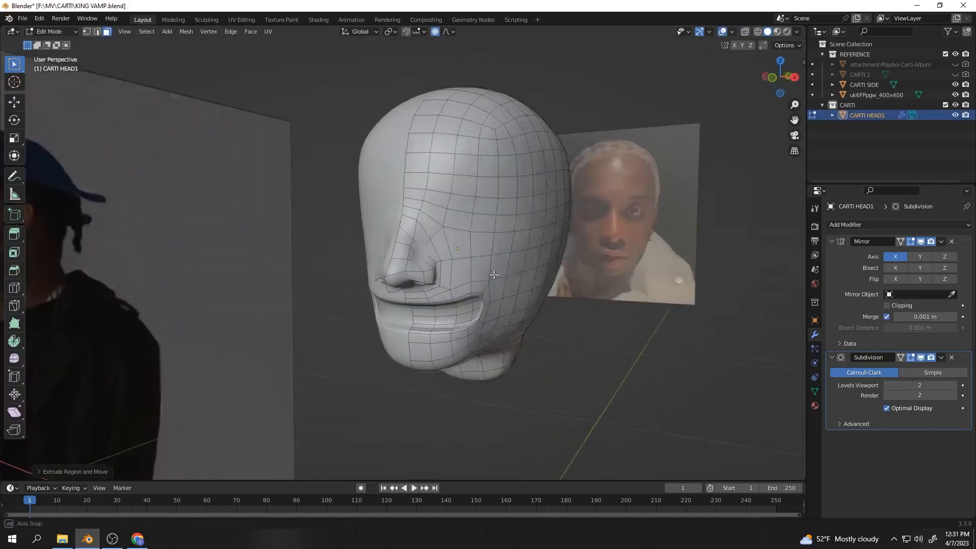
middle_drag(496, 277, 534, 265)
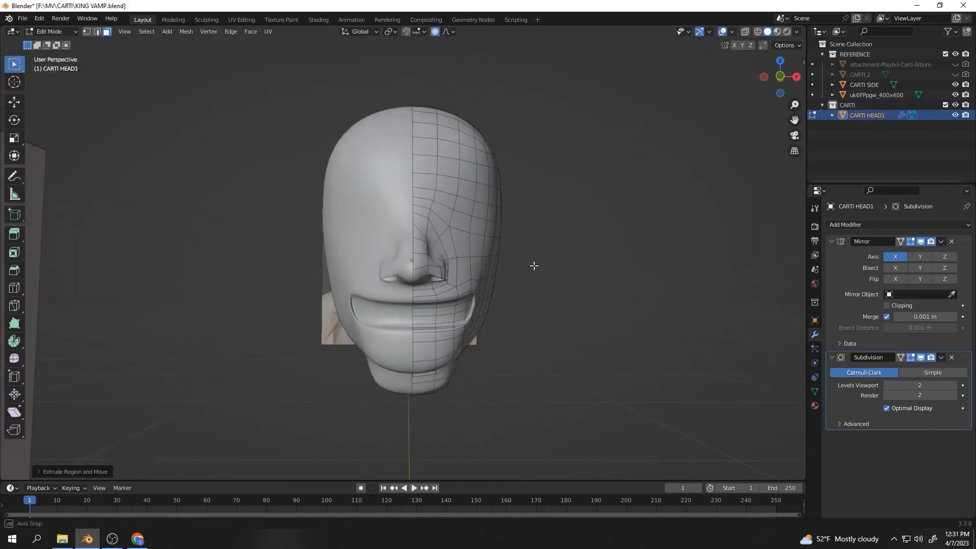
click(785, 78)
scroll(487, 324, up, 3)
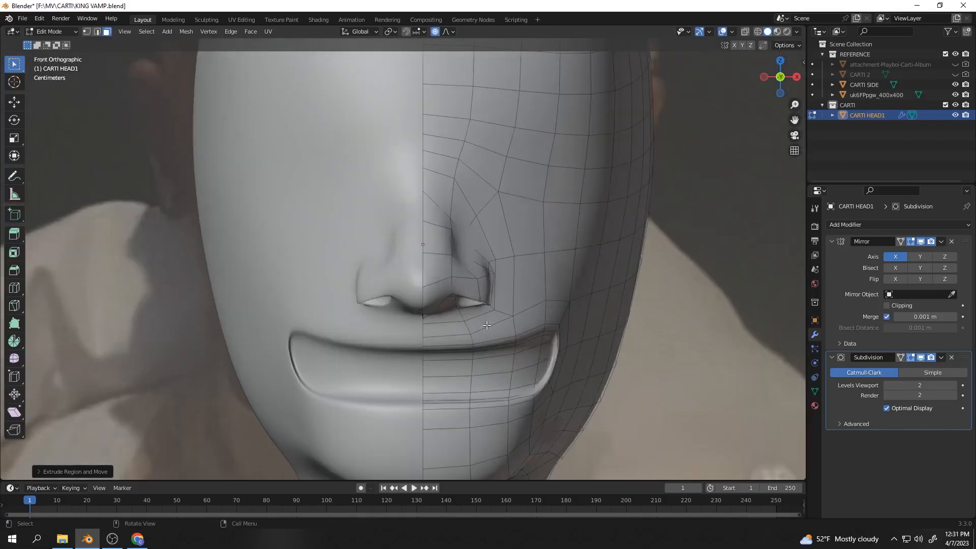
Reposition the nostril vertices on the underside of the nose.
key(o)
scroll(486, 326, up, 2)
middle_drag(485, 325, 480, 258)
key(g)
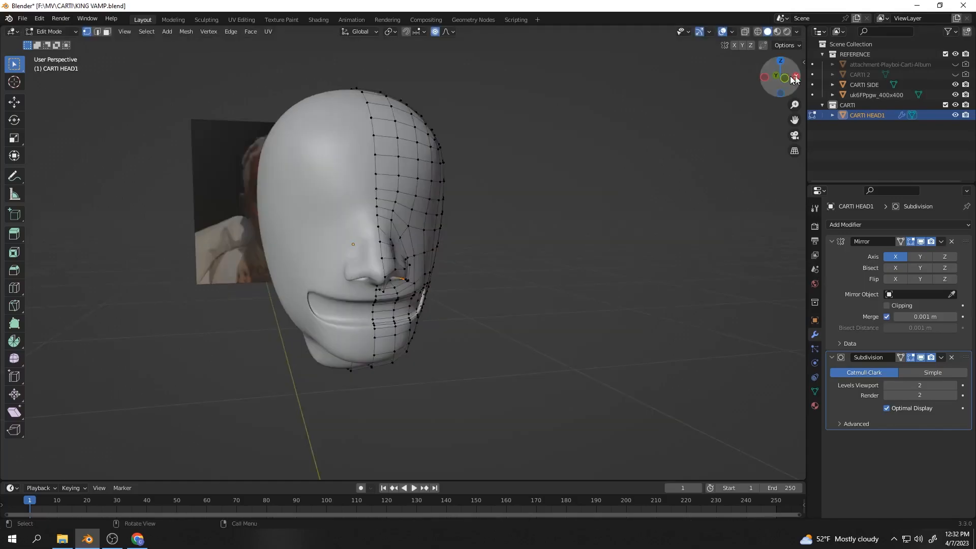
Hide the Mirror modifier's result in the viewport and move the selected nostril vertex against the front reference photo.
click(786, 79)
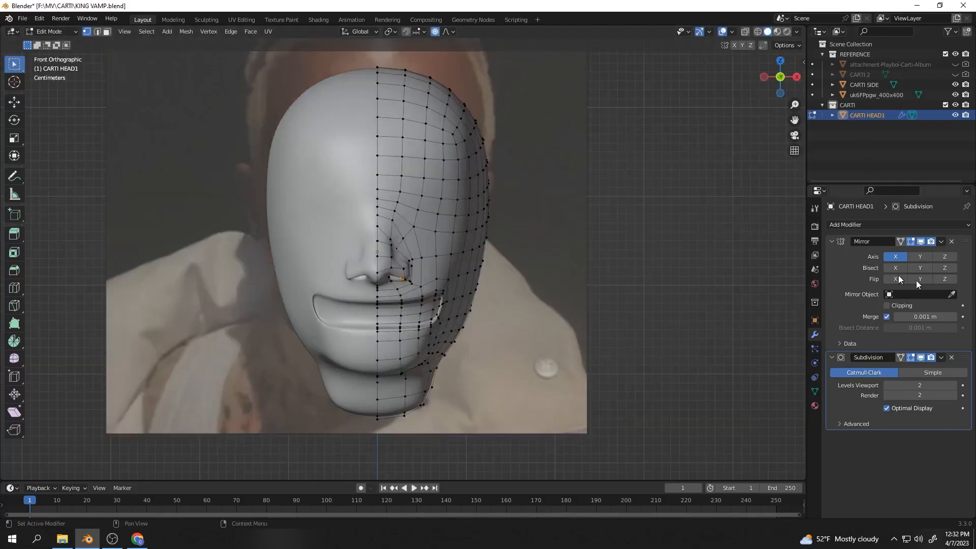
click(920, 242)
scroll(311, 329, up, 5)
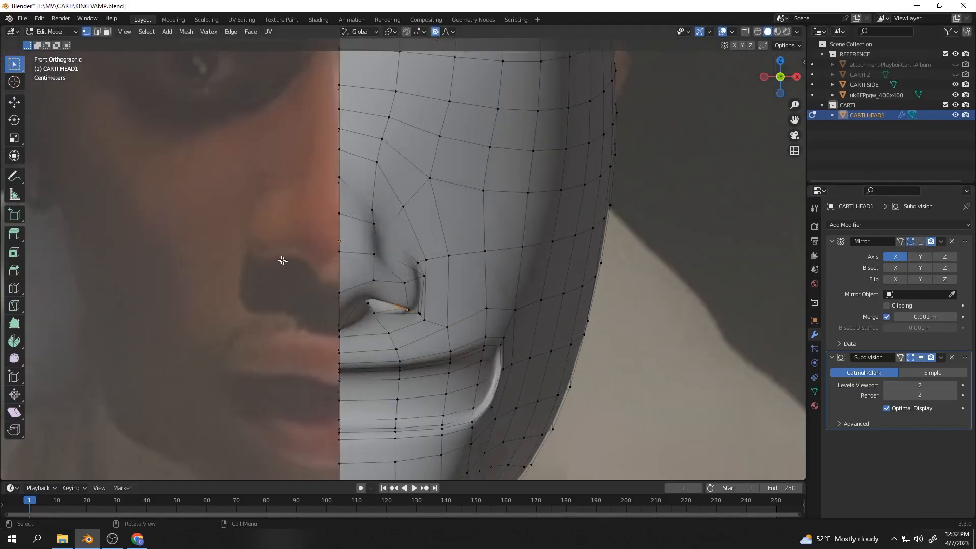
key(g)
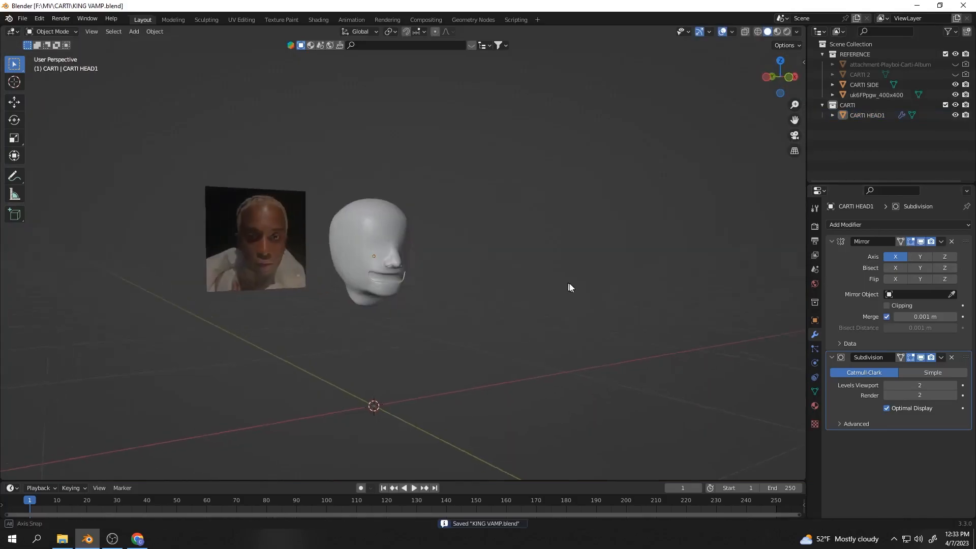
Examine the head's overall shape, nose and mouth from several angles and distances.
middle_drag(568, 285, 481, 301)
scroll(481, 297, up, 2)
scroll(481, 297, down, 3)
scroll(480, 297, up, 3)
middle_drag(362, 275, 266, 282)
scroll(370, 274, down, 4)
middle_drag(370, 274, 445, 292)
scroll(416, 279, up, 4)
scroll(417, 280, down, 4)
scroll(397, 301, up, 3)
scroll(391, 297, down, 3)
scroll(444, 292, up, 5)
middle_drag(455, 354, 497, 391)
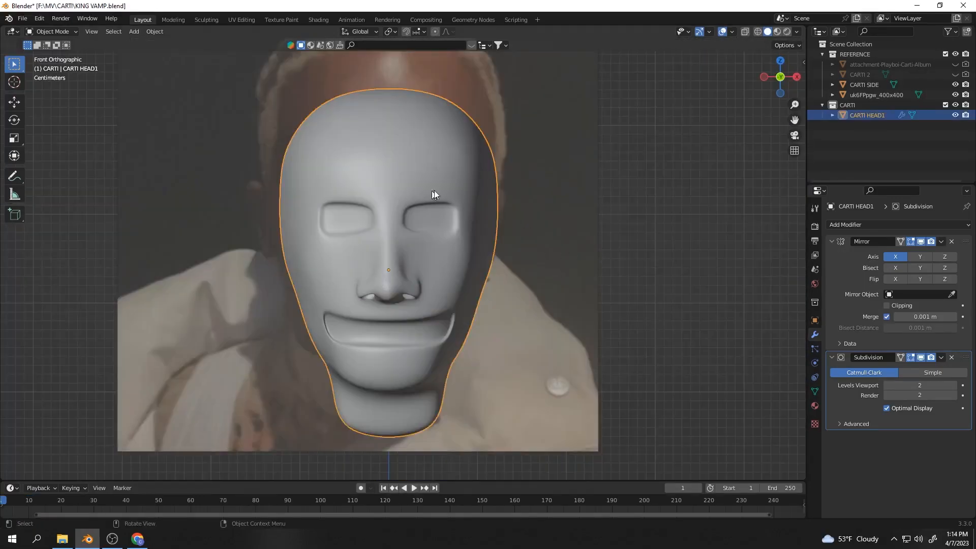
Examine the recessed eye sockets from the front and three-quarter angles.
middle_drag(433, 191, 428, 240)
middle_drag(411, 277, 469, 294)
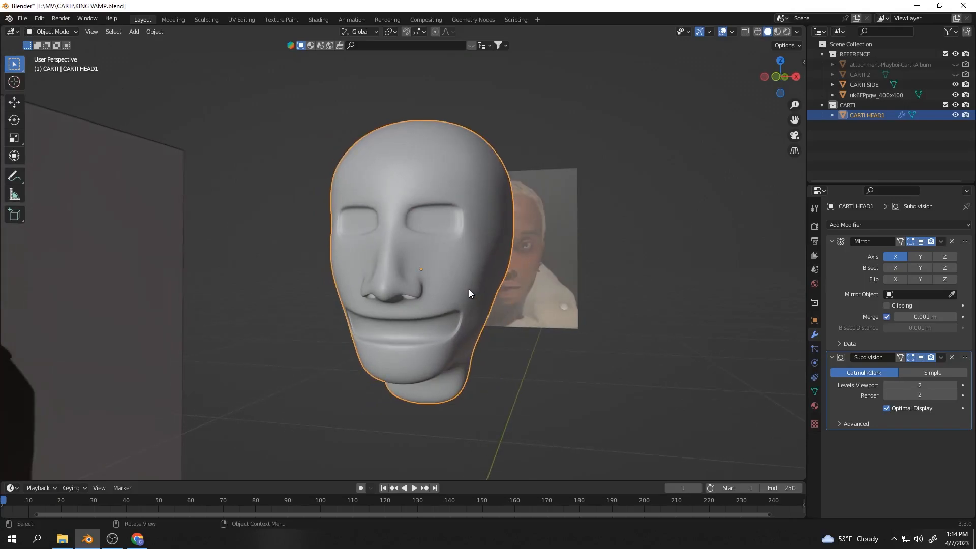
scroll(426, 263, up, 2)
middle_drag(403, 328, 432, 331)
middle_drag(440, 288, 456, 300)
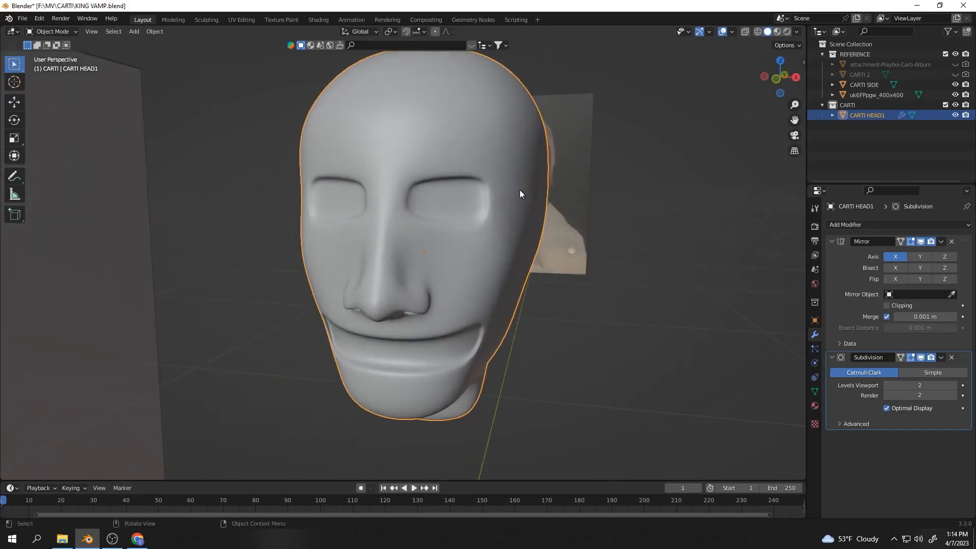
middle_drag(439, 205, 469, 188)
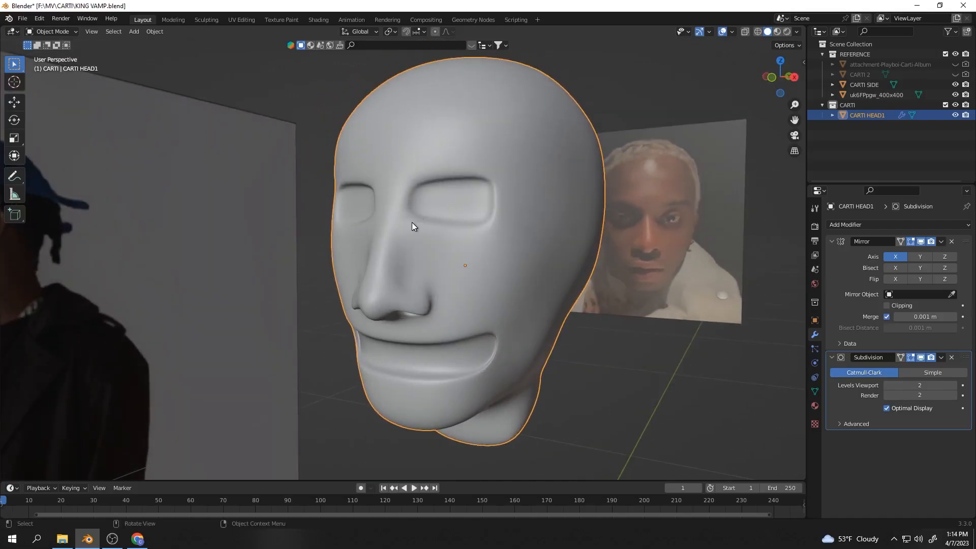
scroll(457, 257, up, 1)
scroll(535, 240, down, 1)
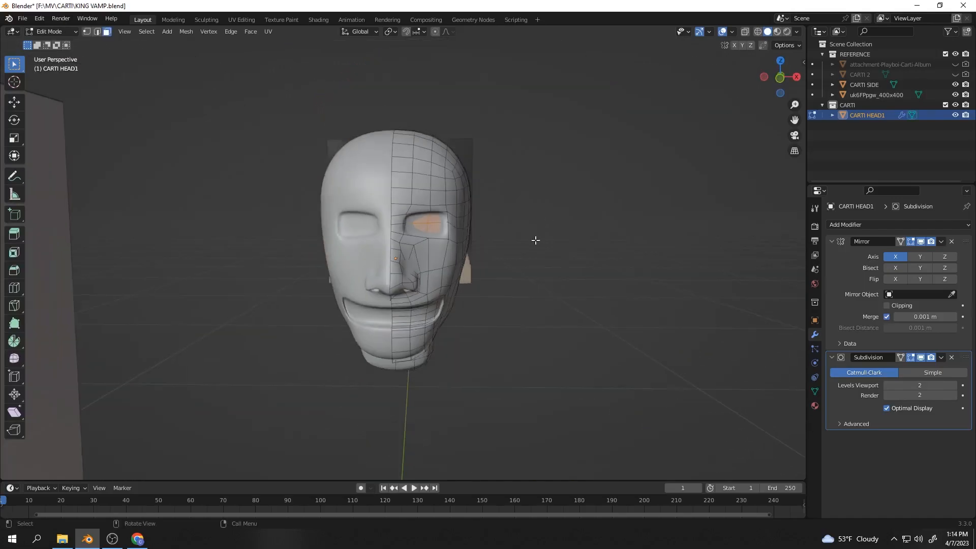
Try to extrude the narrow ring of faces around the eye socket and scale it to about 0.86.
middle_drag(535, 241, 485, 242)
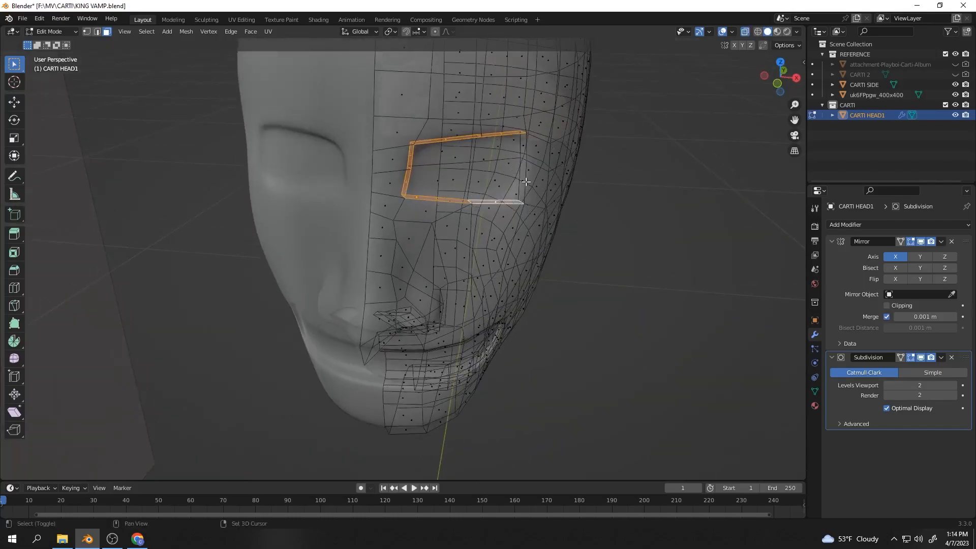
shift+click(524, 145)
scroll(515, 198, up, 3)
scroll(523, 177, down, 1)
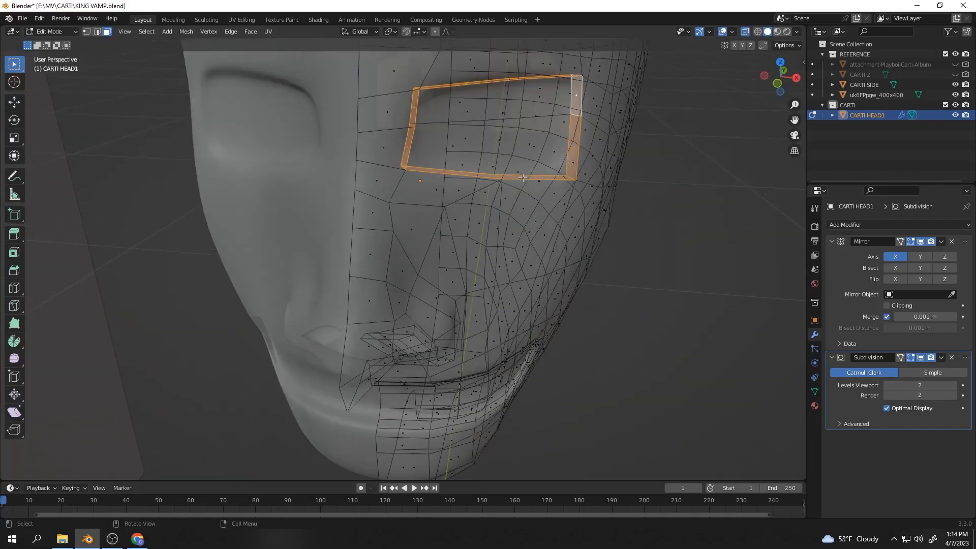
key(alt+z)
middle_drag(520, 166, 476, 231)
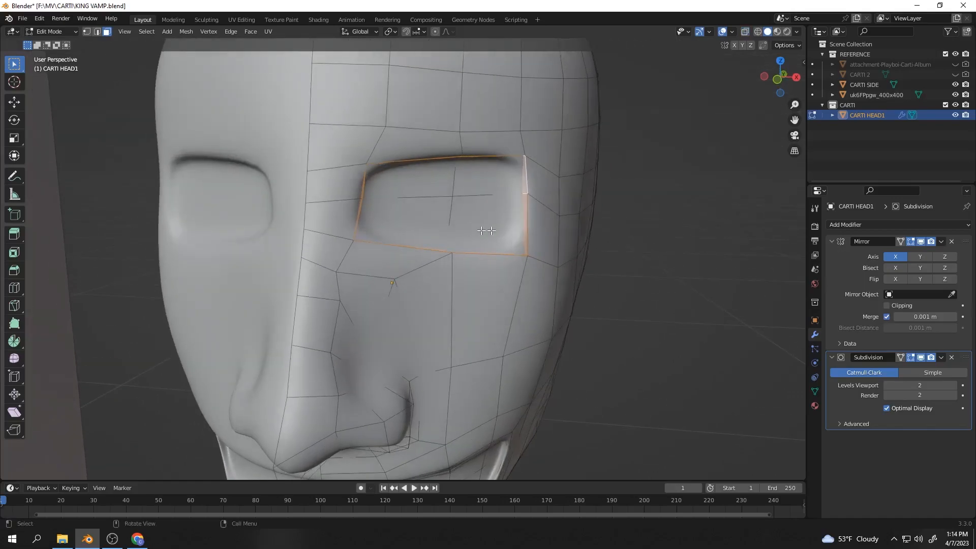
key(e)
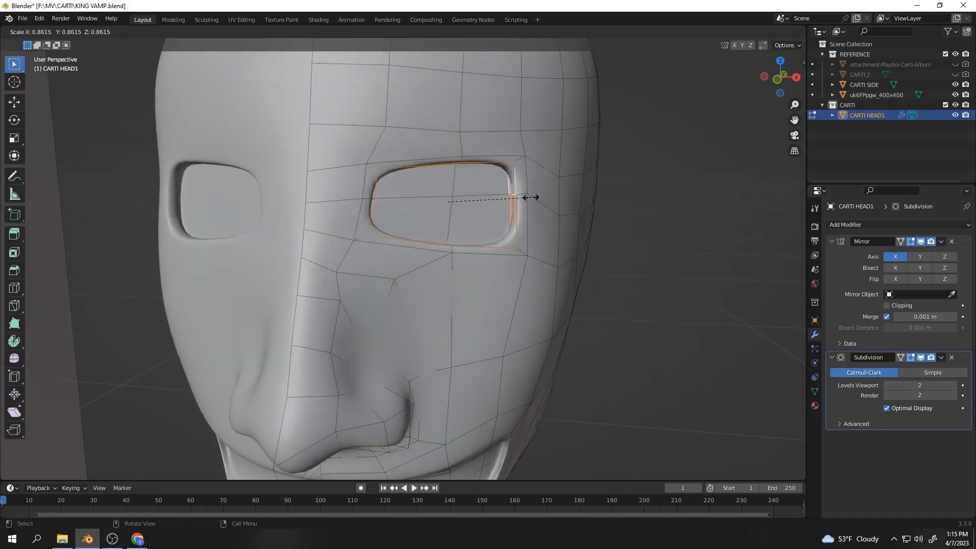
click(531, 197)
middle_drag(552, 194, 526, 210)
Undo the extrusion and scaling of the eye-socket rim.
key(ctrl+z)
key(ctrl+z)
key(ctrl+z)
key(ctrl+z)
key(ctrl+z)
key(ctrl+z)
Try extruding the reselected faces bordering the eye socket, inspect the shape and undo the last change.
shift+click(515, 163)
shift+click(511, 187)
shift+click(433, 180)
middle_drag(432, 181, 500, 159)
shift+click(384, 191)
shift+click(382, 228)
key(e)
click(386, 231)
scroll(388, 234, down, 7)
middle_drag(447, 264, 395, 284)
scroll(394, 284, up, 4)
key(ctrl+z)
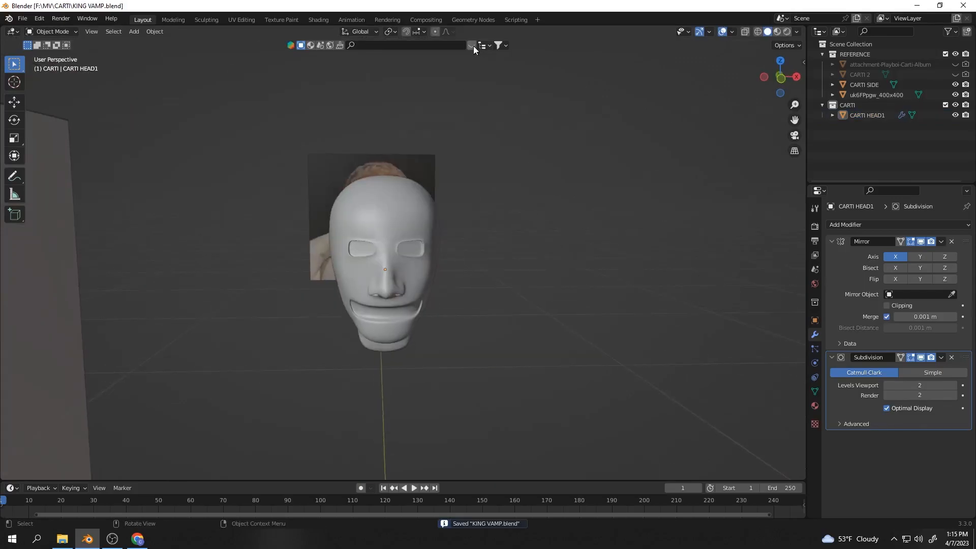
Search the online asset library for EYE and add the brown eye model to the scene.
click(415, 45)
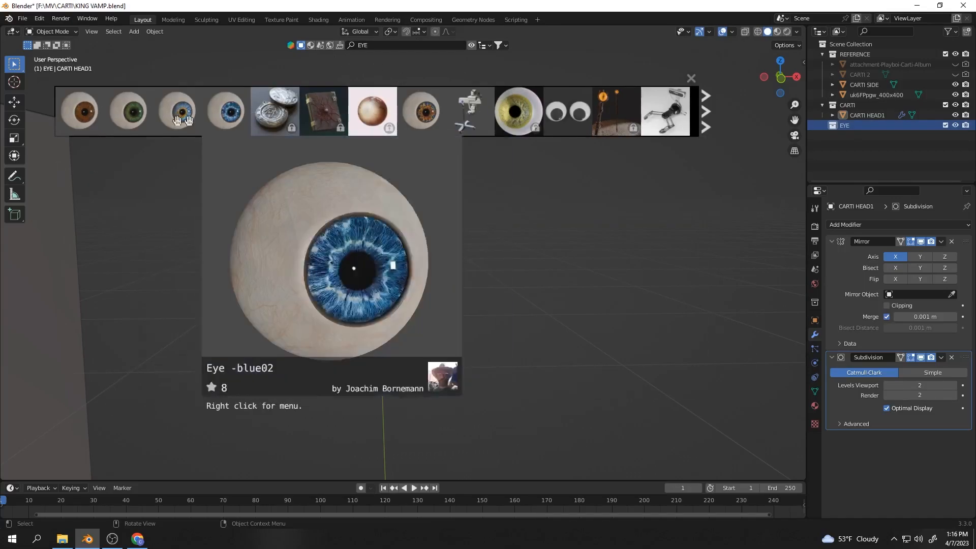
mouse_move(100, 119)
drag(99, 119, 360, 213)
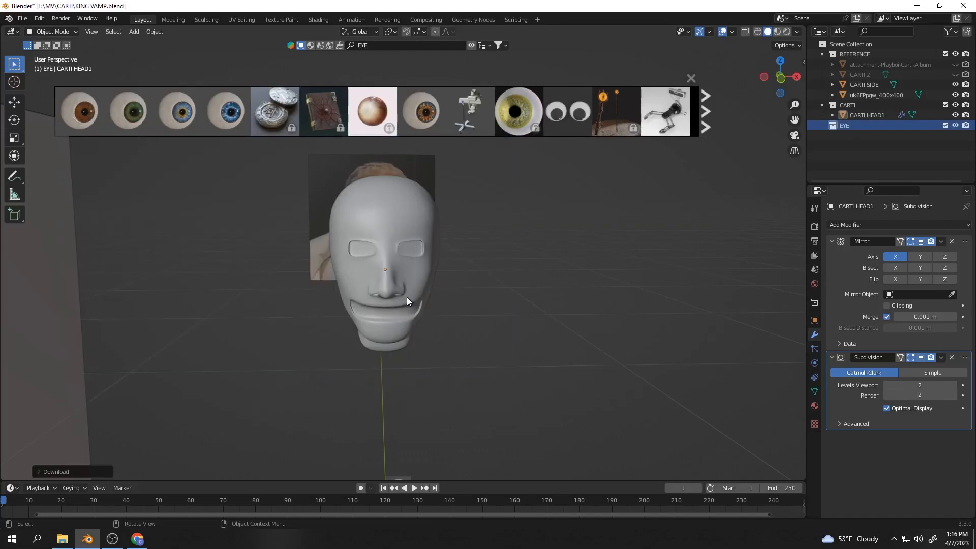
mouse_move(283, 129)
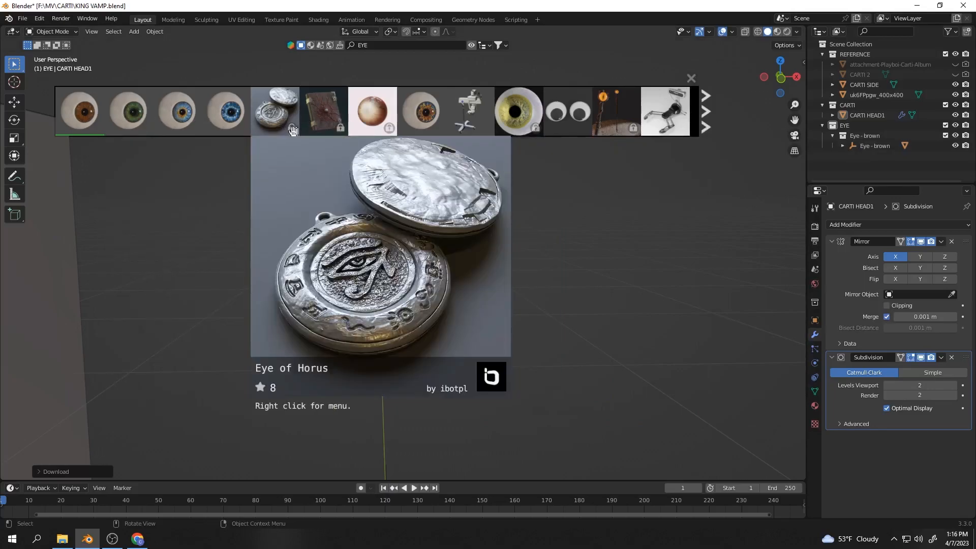
mouse_move(562, 117)
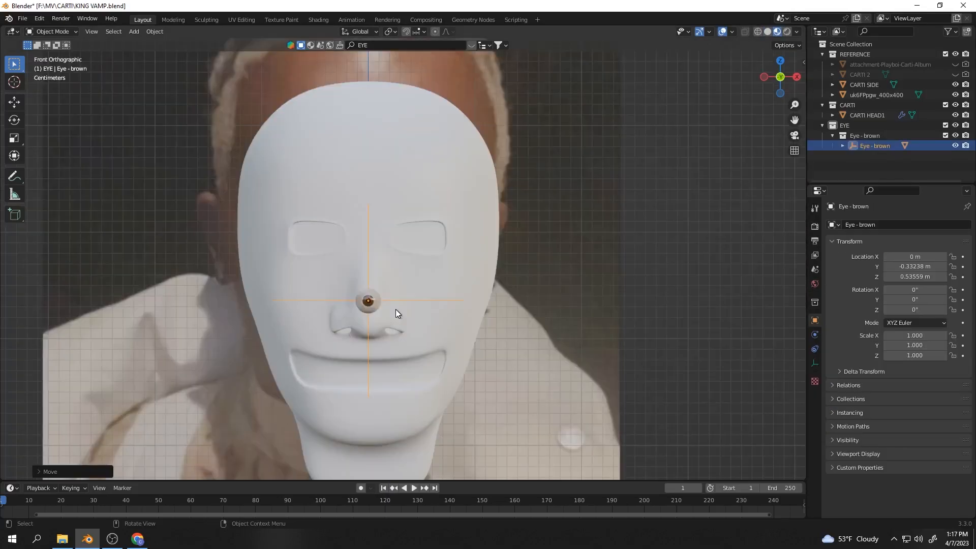
Scale the brown eye to about 3.3 and move it over the eye socket, to about X 0.052 m and Z 0.593 m.
key(s)
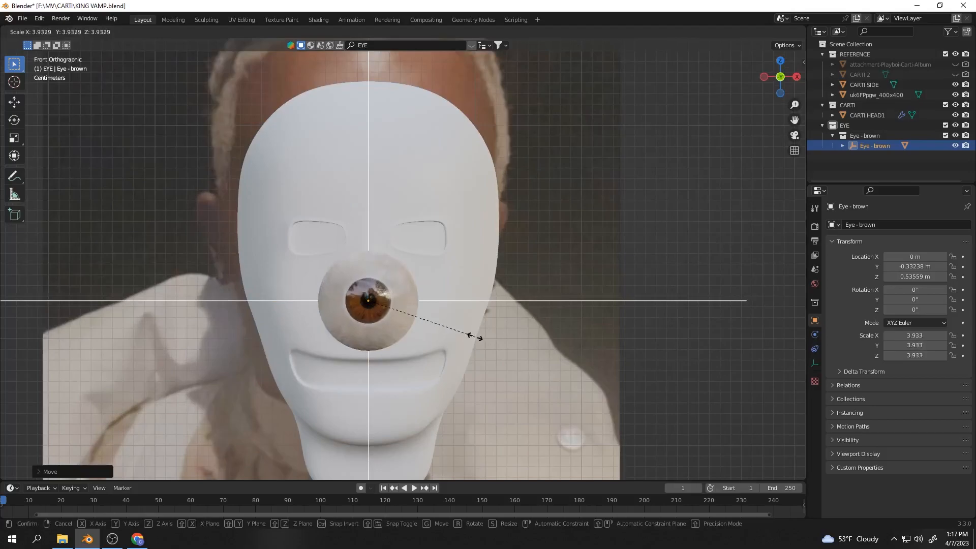
click(460, 323)
key(g)
click(516, 261)
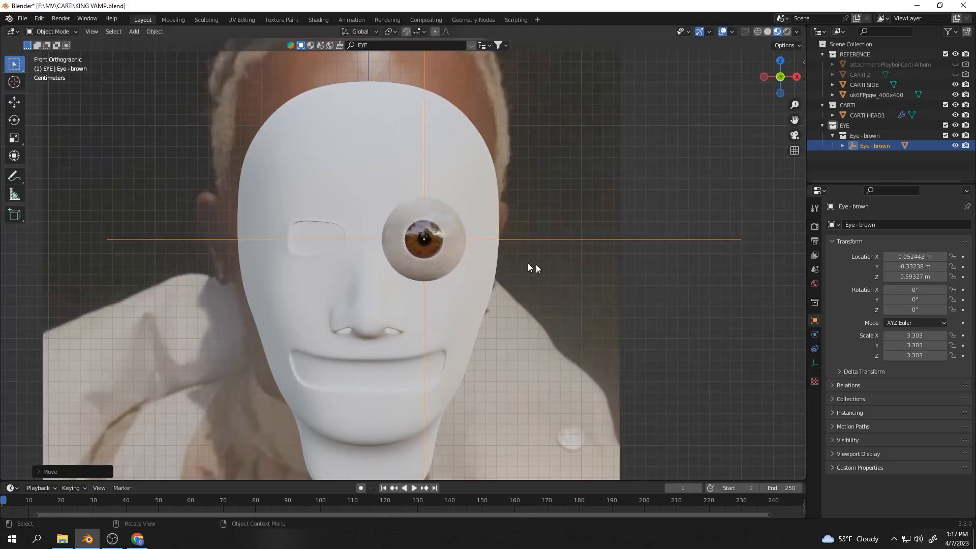
key(s)
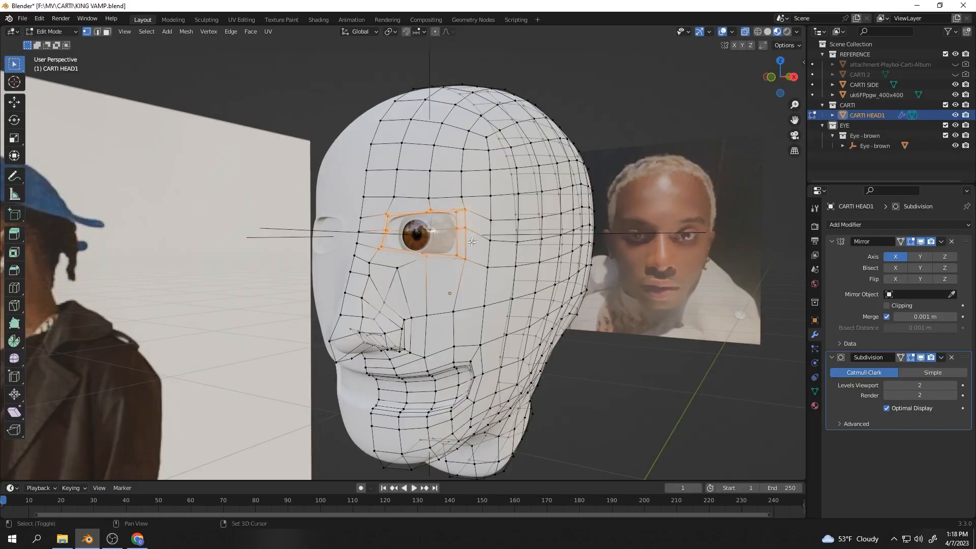
Examine how the eyeball sits in the eye socket from the front, side and three-quarter angles.
middle_drag(412, 215, 730, 61)
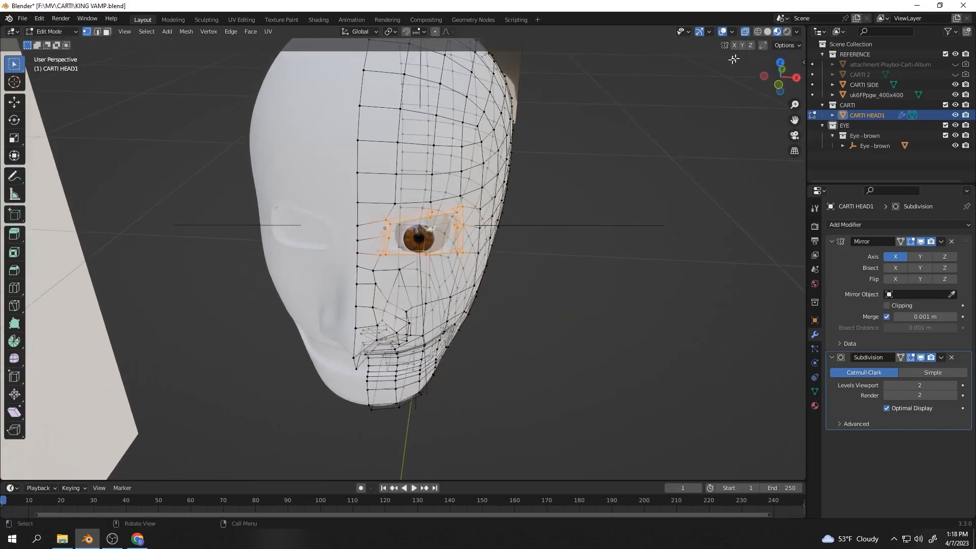
click(778, 81)
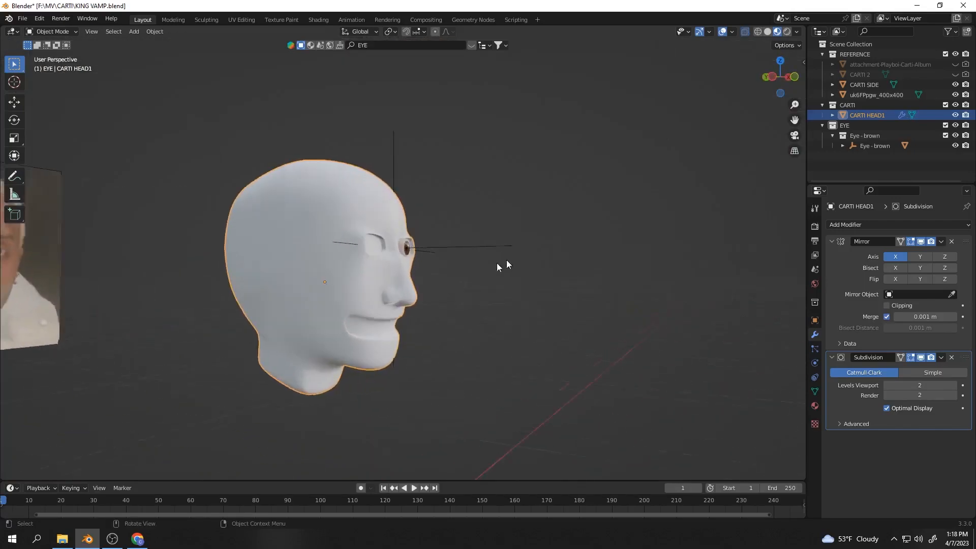
middle_drag(498, 264, 450, 260)
scroll(475, 271, up, 4)
middle_drag(534, 241, 311, 255)
middle_drag(440, 234, 568, 262)
key(Tab)
scroll(514, 257, up, 2)
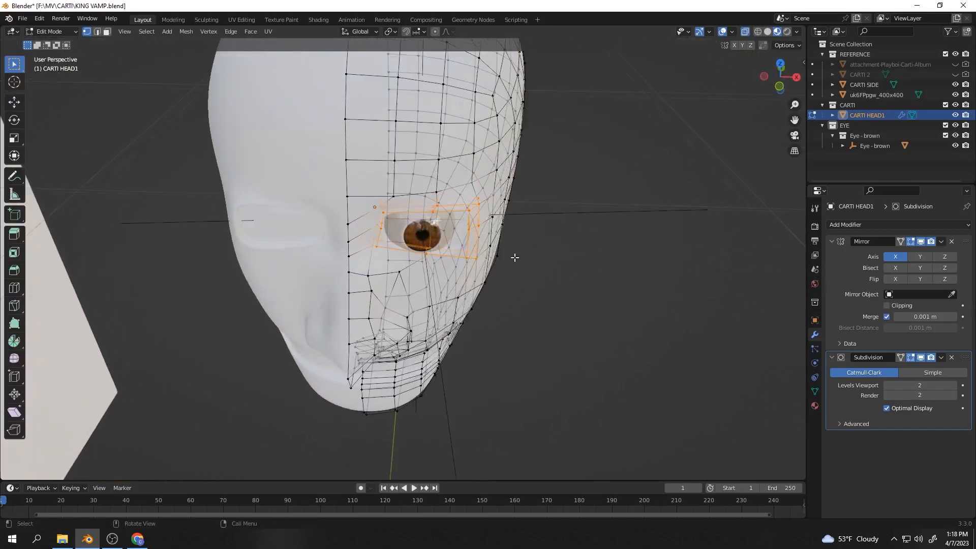
Move the vertices at the eye socket's outer corner back about 0.012 m along the Y axis.
middle_drag(500, 222, 475, 195)
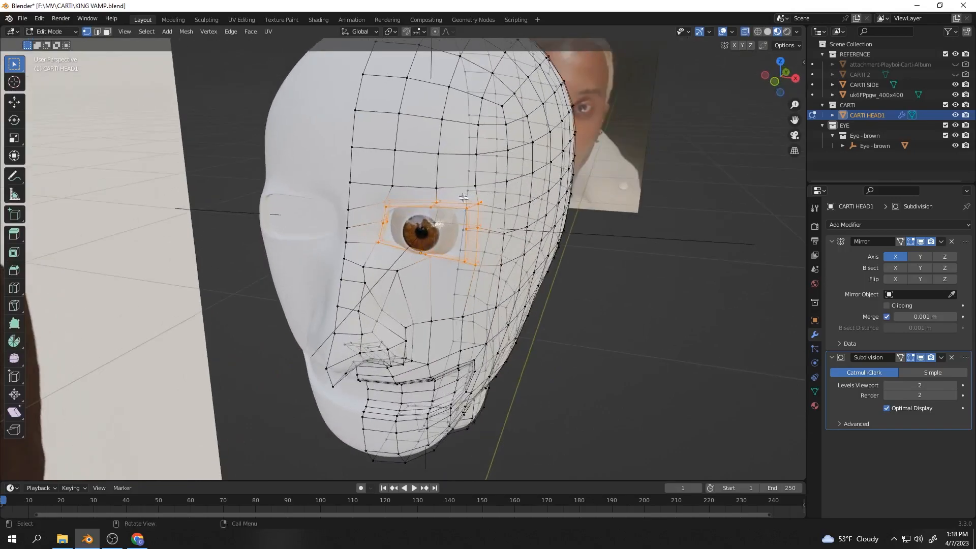
click(479, 203)
middle_drag(497, 240, 440, 242)
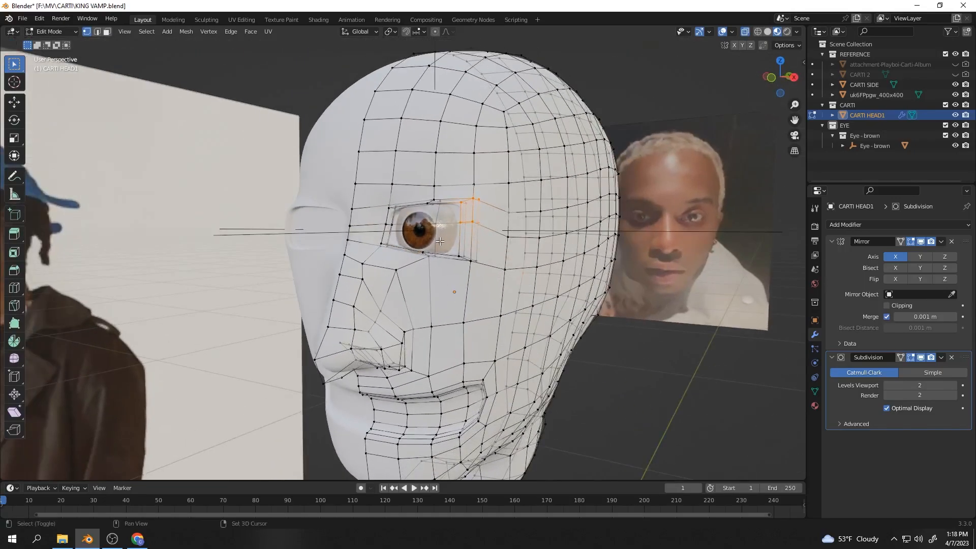
middle_drag(489, 272, 519, 294)
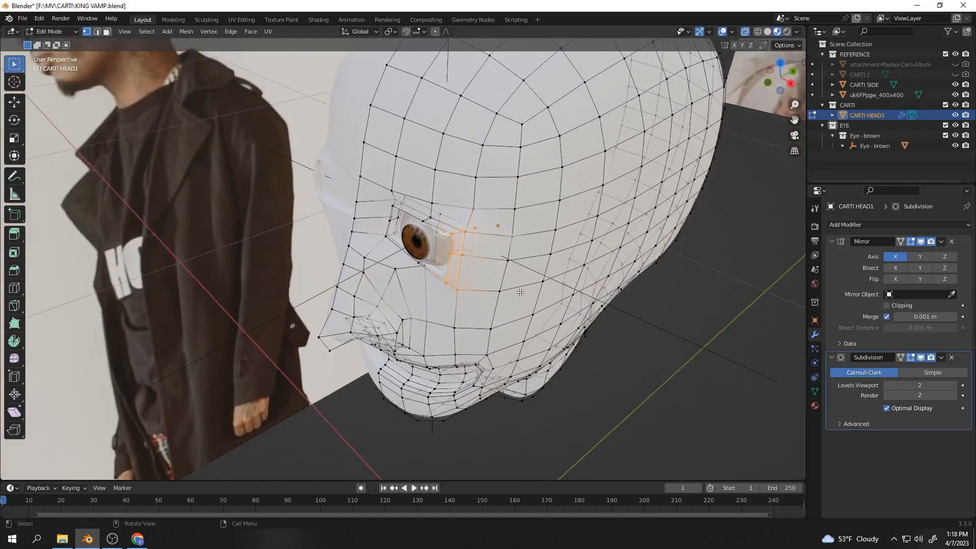
key(g)
key(y)
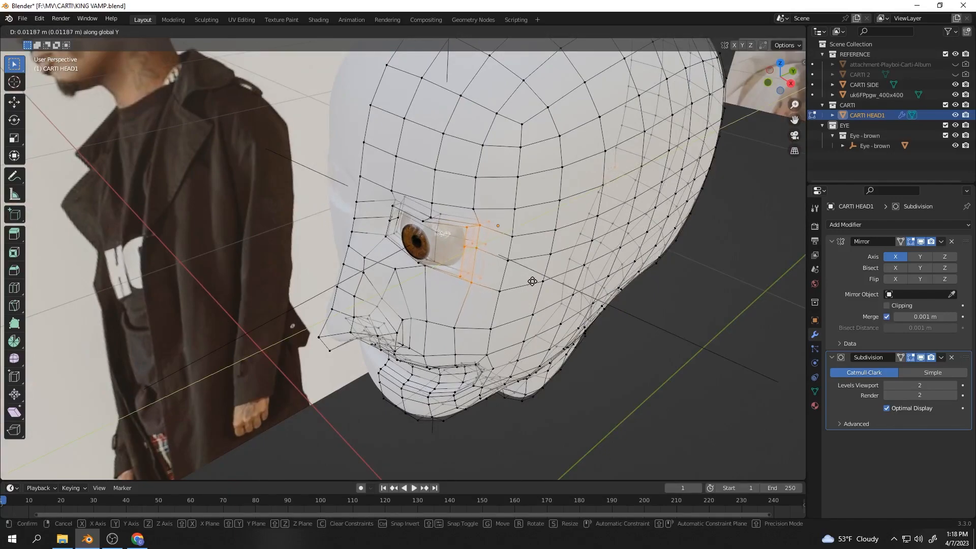
click(532, 281)
Return to Object Mode, deselect the head and save the file.
middle_drag(532, 281, 492, 255)
key(Tab)
scroll(350, 244, down, 3)
mouse_move(351, 243)
middle_down()
mouse_move(342, 269)
mouse_move(333, 247)
middle_up()
scroll(356, 264, down, 2)
click(440, 310)
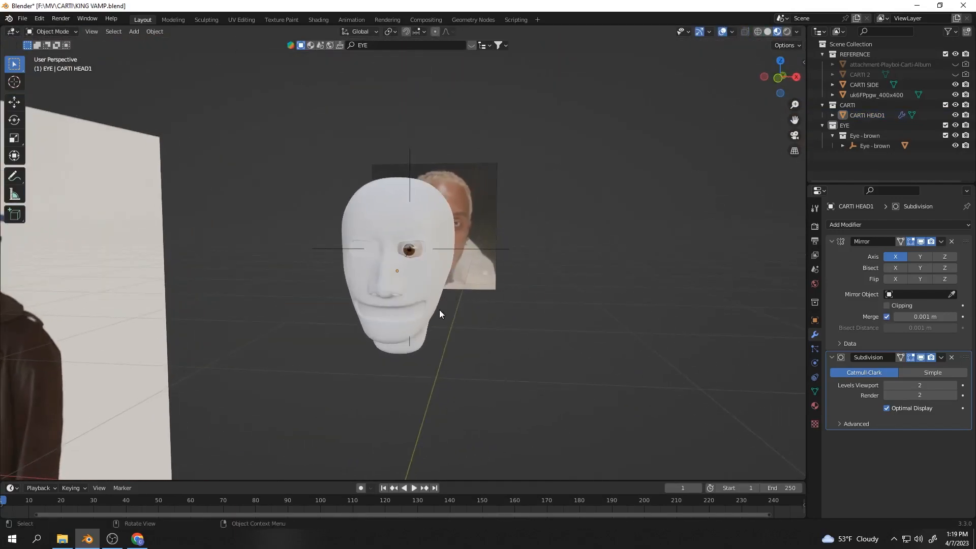
key(ctrl+s)
Inspect the reshaped outer eye corner around the eyeball from the side and three-quarter angles.
scroll(449, 305, up, 4)
middle_drag(349, 307, 377, 272)
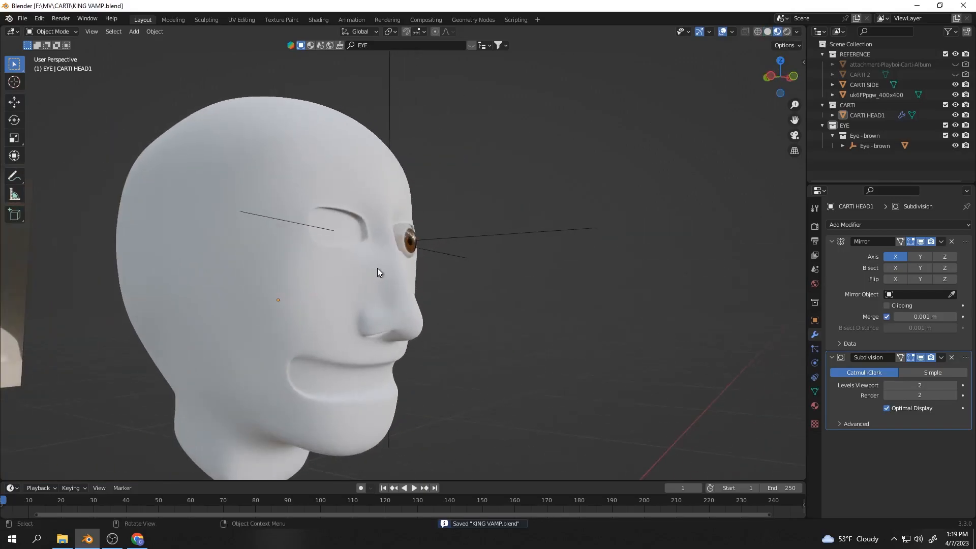
scroll(392, 276, up, 2)
scroll(393, 279, down, 4)
middle_drag(447, 277, 350, 270)
scroll(423, 279, up, 2)
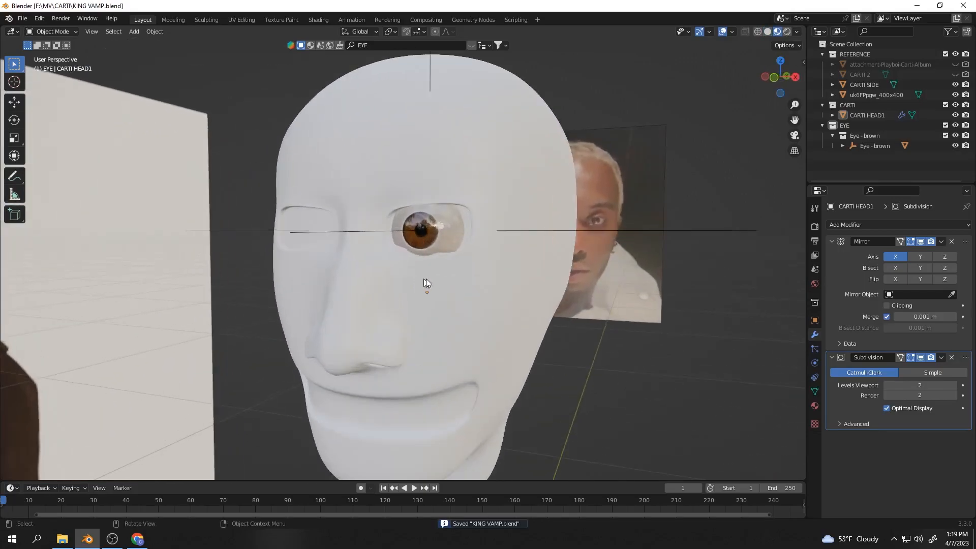
In Edit Mode, move the vertex beside the nose bridge below the inner eye corner back about 0.014 m along Y.
scroll(432, 269, down, 2)
middle_drag(379, 332, 484, 306)
key(Tab)
mouse_move(423, 259)
middle_down()
mouse_move(336, 261)
mouse_move(428, 274)
middle_up()
click(379, 263)
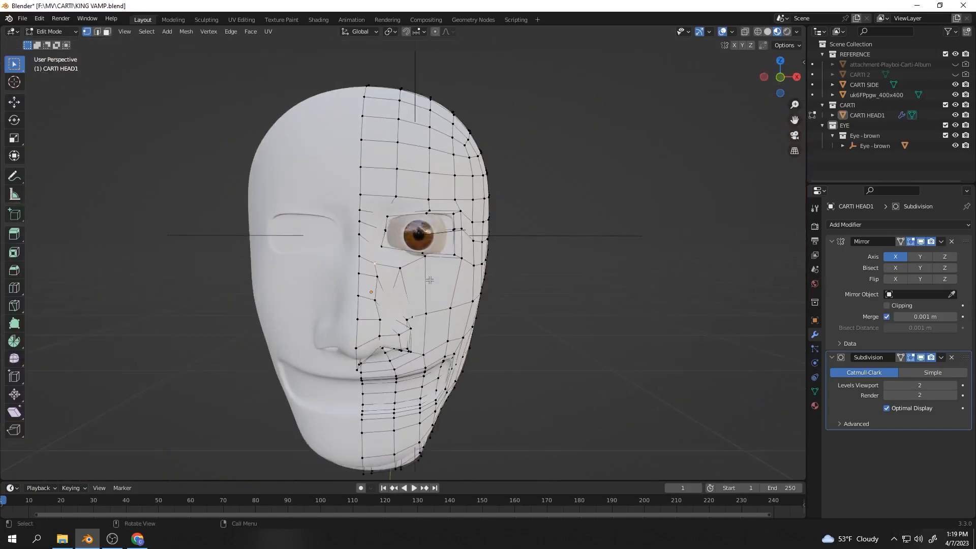
key(g)
key(y)
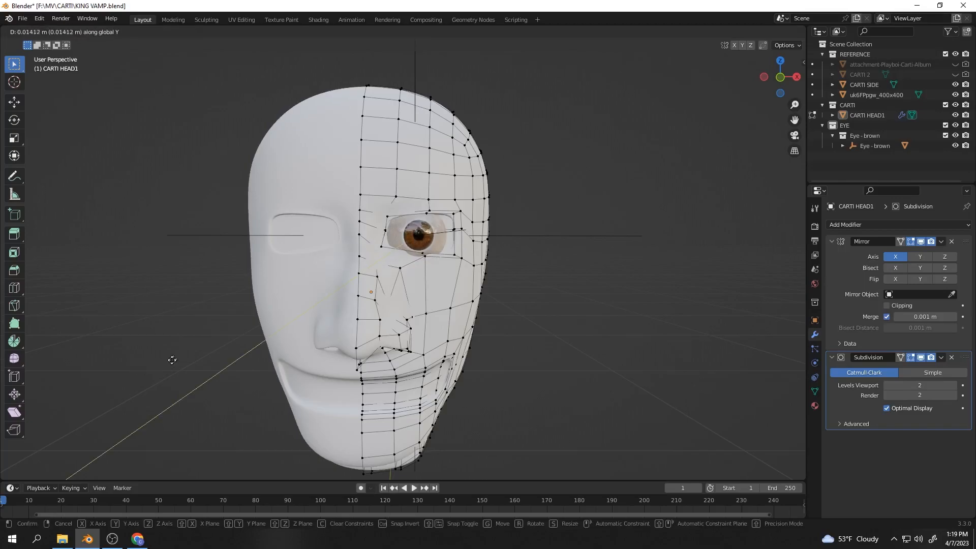
click(174, 359)
middle_drag(197, 333, 316, 320)
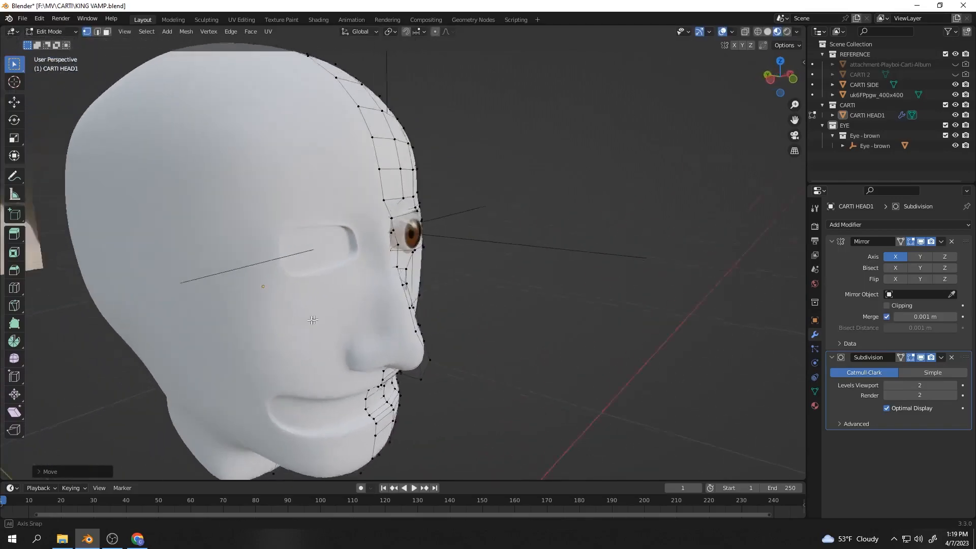
Try a silver MatCap for the head's solid viewport shading, settle on the glossy red one and inspect the head's surface.
click(732, 32)
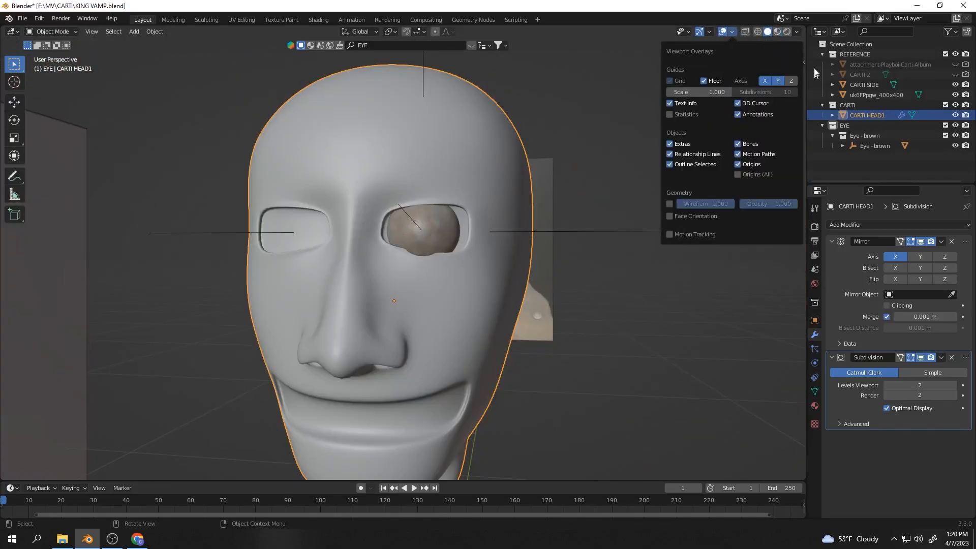
click(796, 31)
click(783, 110)
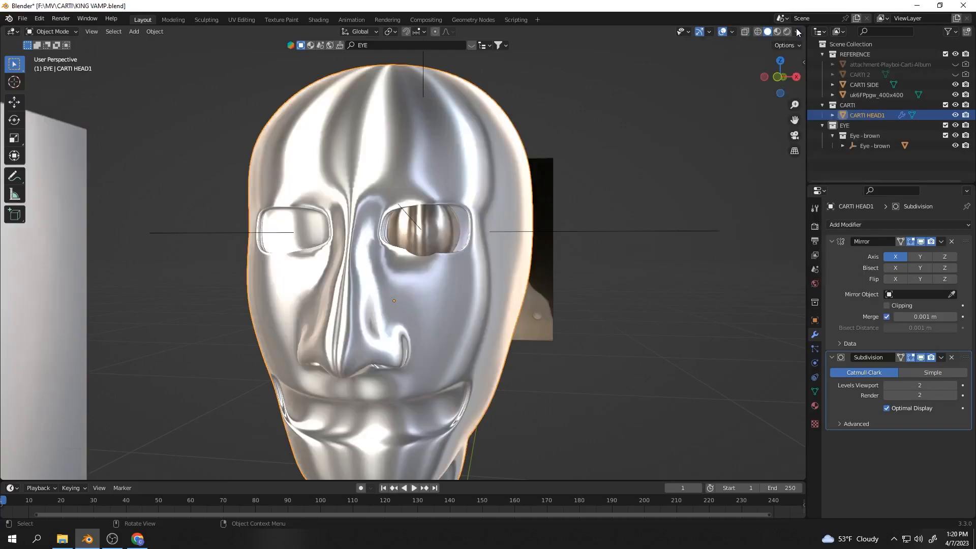
click(796, 31)
click(804, 112)
mouse_move(442, 293)
middle_down()
mouse_move(481, 293)
mouse_move(408, 302)
middle_up()
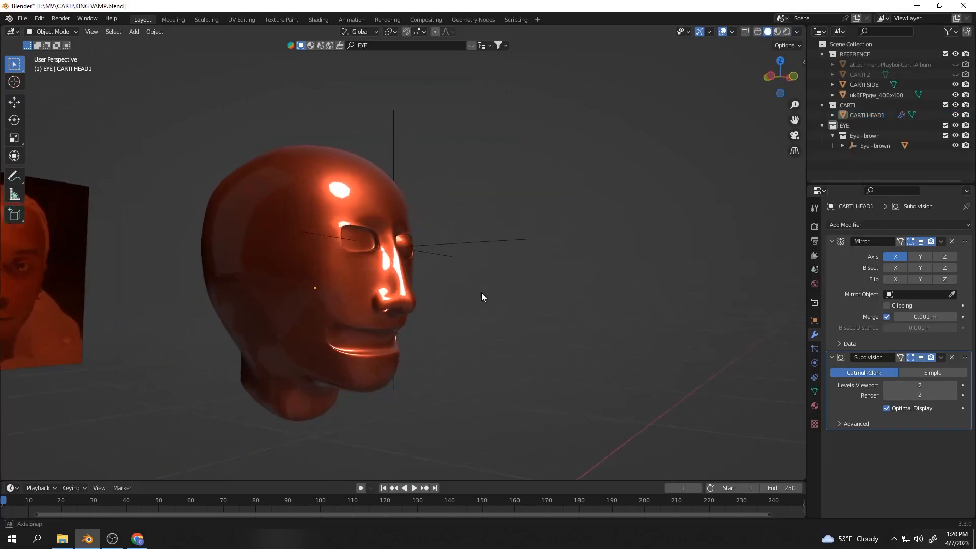
scroll(597, 177, up, 4)
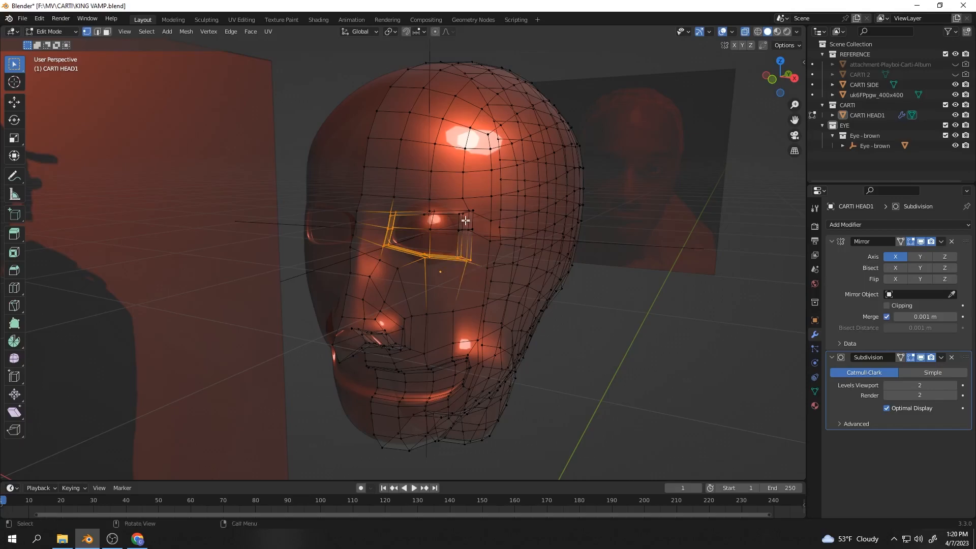
Add the remaining vertices to the eye socket rim selection and try moving the rim back along the Y axis.
shift+drag(436, 215, 441, 222)
key(alt+z)
middle_drag(425, 222, 491, 236)
key(g)
key(y)
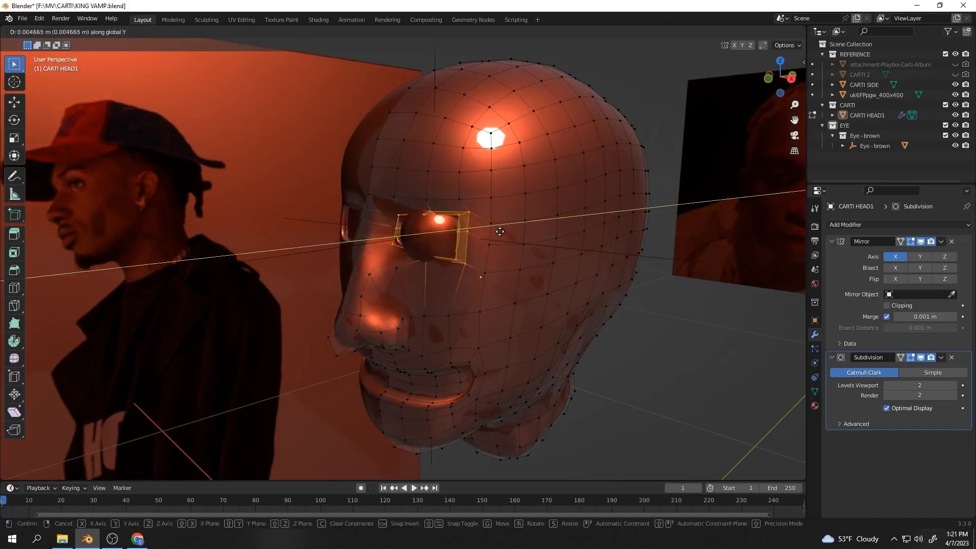
right_click(496, 234)
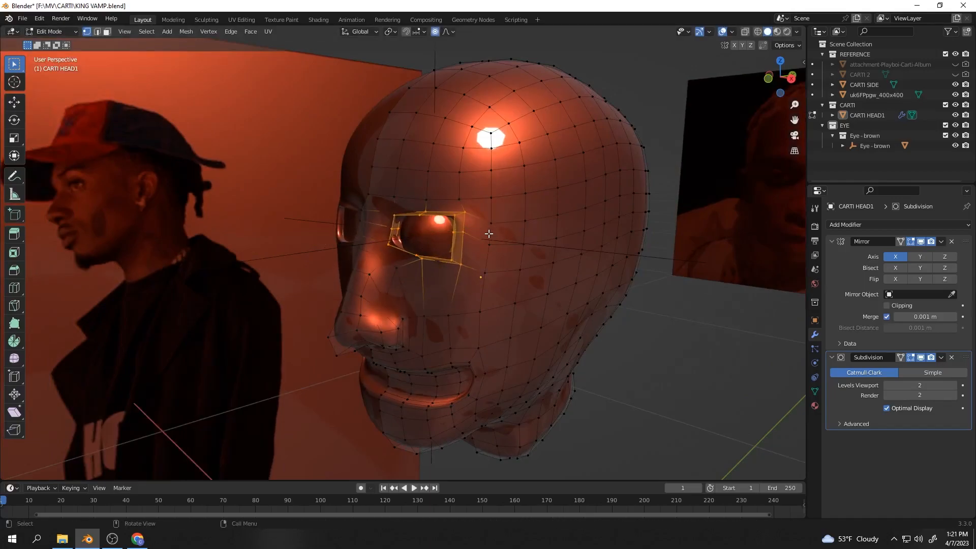
Move the eye socket rim along the Y axis with proportional editing, trying the Smooth falloff before changing the falloff type.
key(g)
key(y)
scroll(488, 236, up, 2)
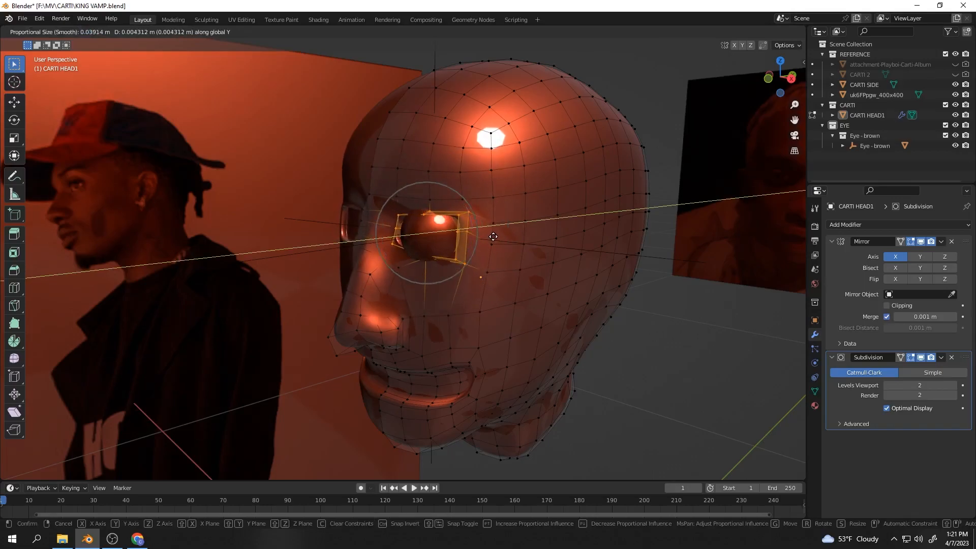
click(487, 230)
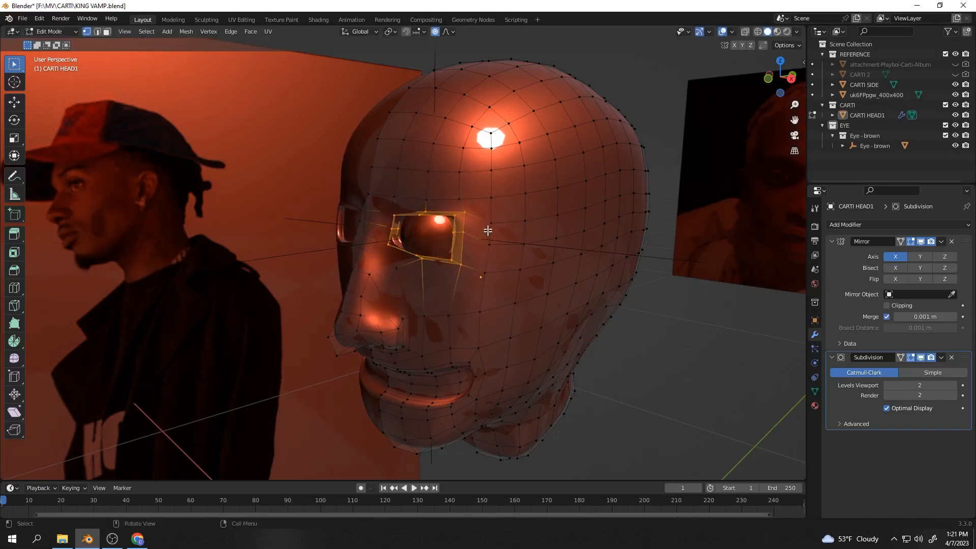
click(442, 32)
key(g)
key(y)
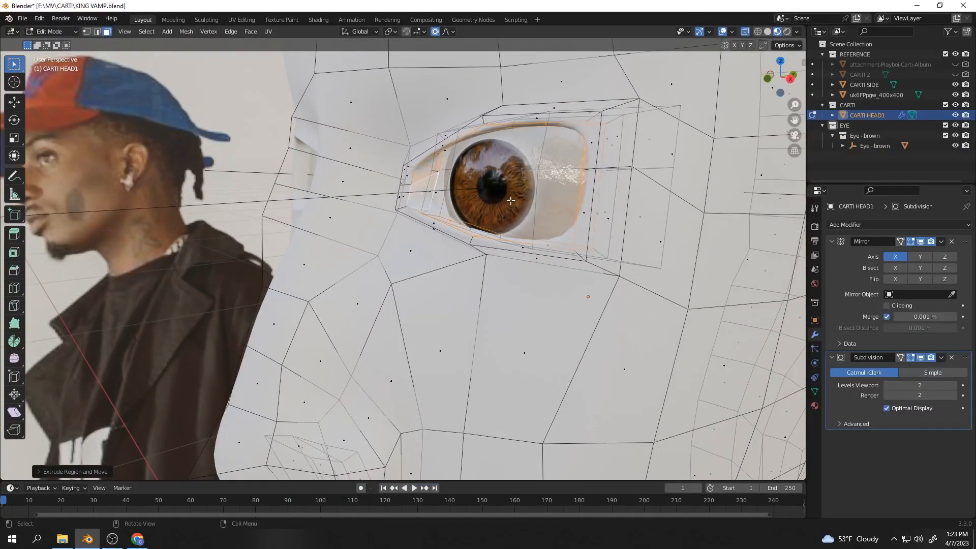
Move the newly extruded eye opening faces along the Y axis and check the eye from the front in Object Mode.
key(g)
key(y)
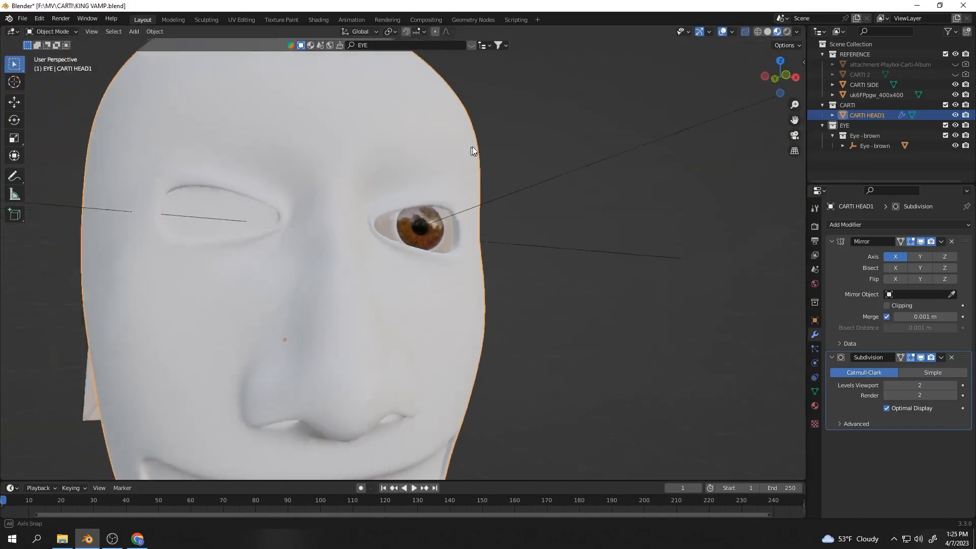
middle_drag(468, 150, 437, 169)
scroll(391, 224, down, 3)
middle_drag(374, 248, 349, 242)
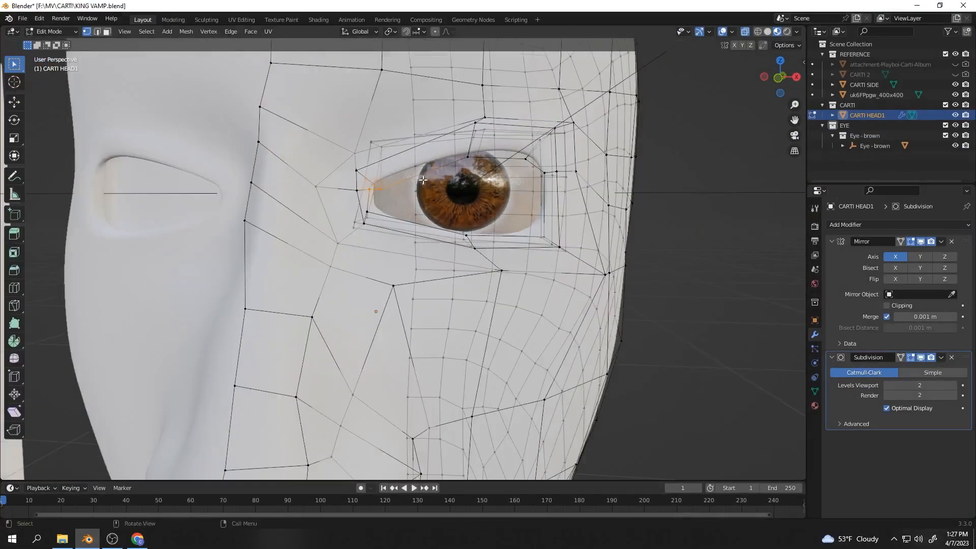
Reposition the selected vertices at the eye's inner corner and return to Object Mode to check the whole head.
mouse_move(423, 180)
middle_down()
mouse_move(367, 177)
mouse_move(426, 171)
middle_up()
scroll(426, 171, up, 2)
key(g)
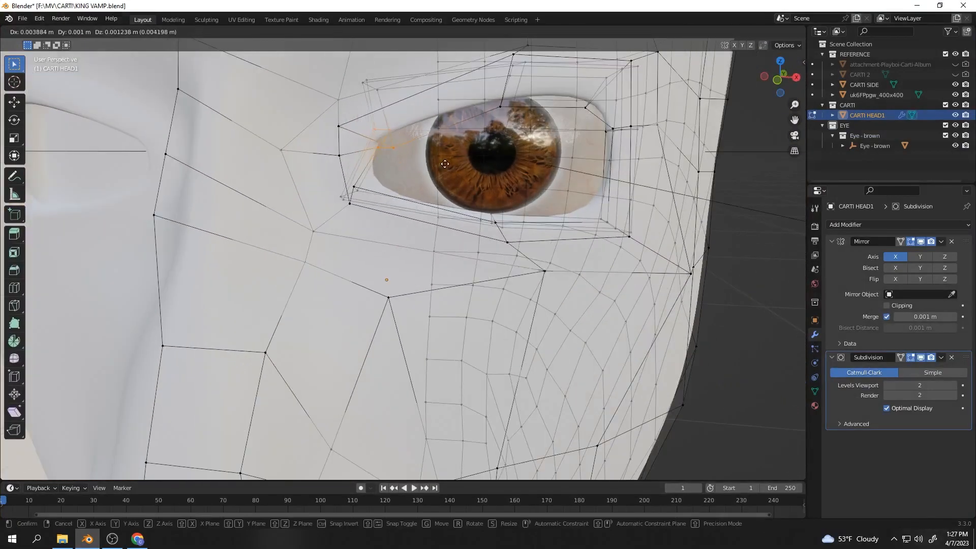
click(431, 167)
middle_drag(512, 177, 576, 174)
key(Tab)
scroll(575, 174, down, 12)
middle_drag(448, 270, 480, 268)
scroll(481, 268, up, 2)
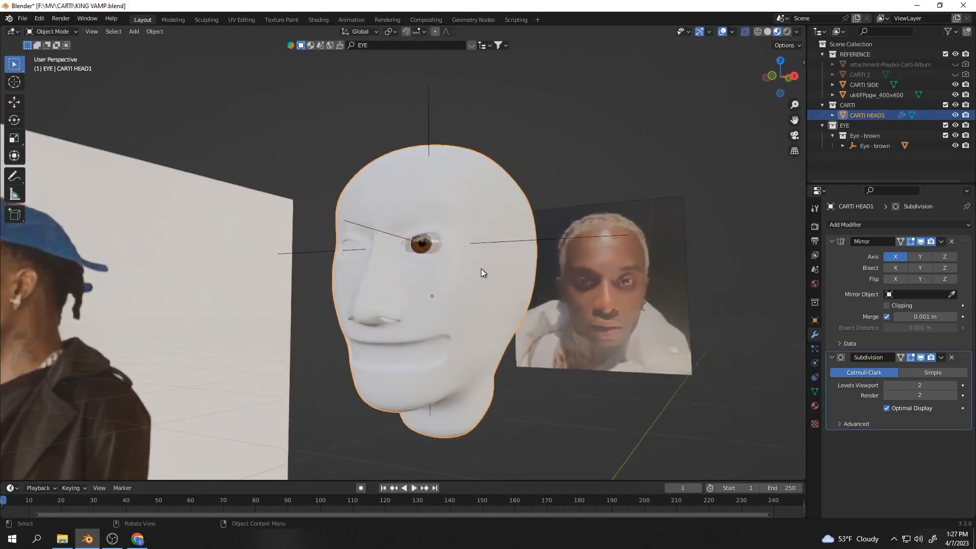
Re-enter Edit Mode, move the selected eye socket vertices around the eyeball and check the eye's fit in Object Mode.
middle_drag(384, 221, 446, 226)
scroll(446, 227, up, 4)
key(Tab)
middle_drag(507, 201, 374, 230)
key(g)
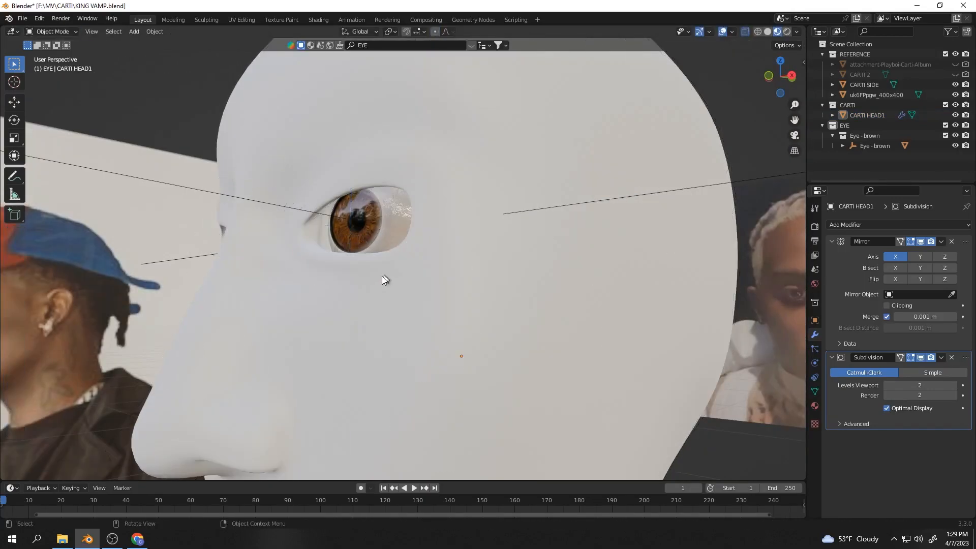
middle_drag(382, 276, 306, 252)
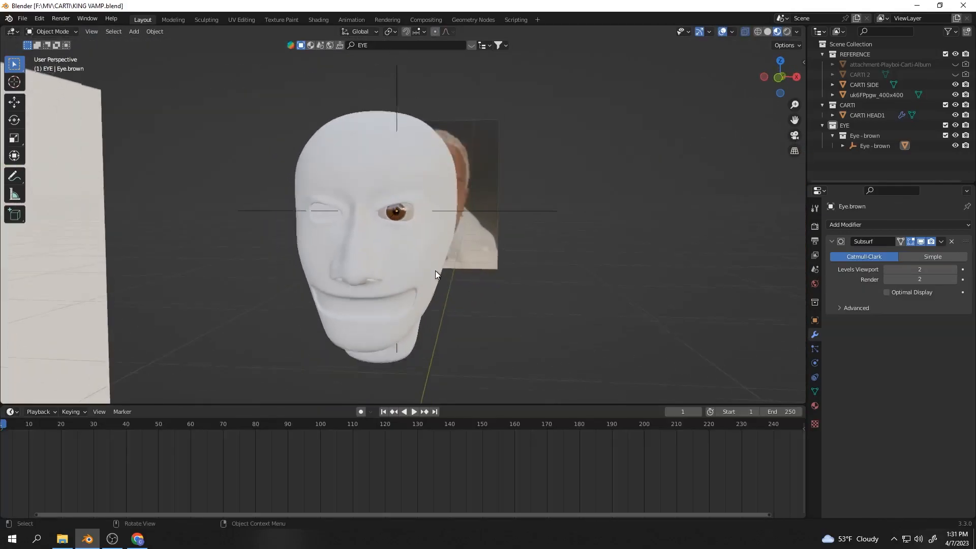
middle_drag(435, 270, 404, 279)
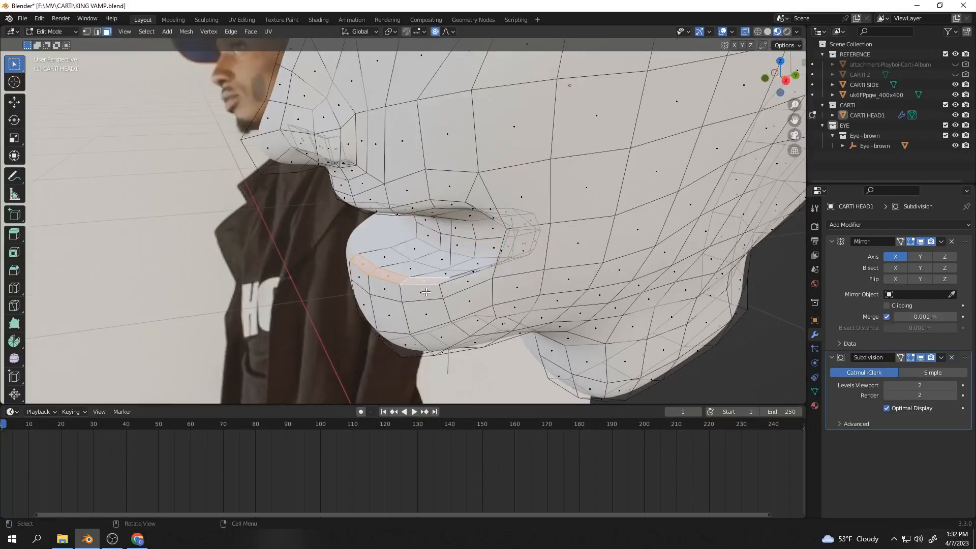
Select the faces around the upper and lower lips and the mouth corner, and extrude them outward along their normals.
middle_drag(386, 284, 352, 261)
shift+click(400, 209)
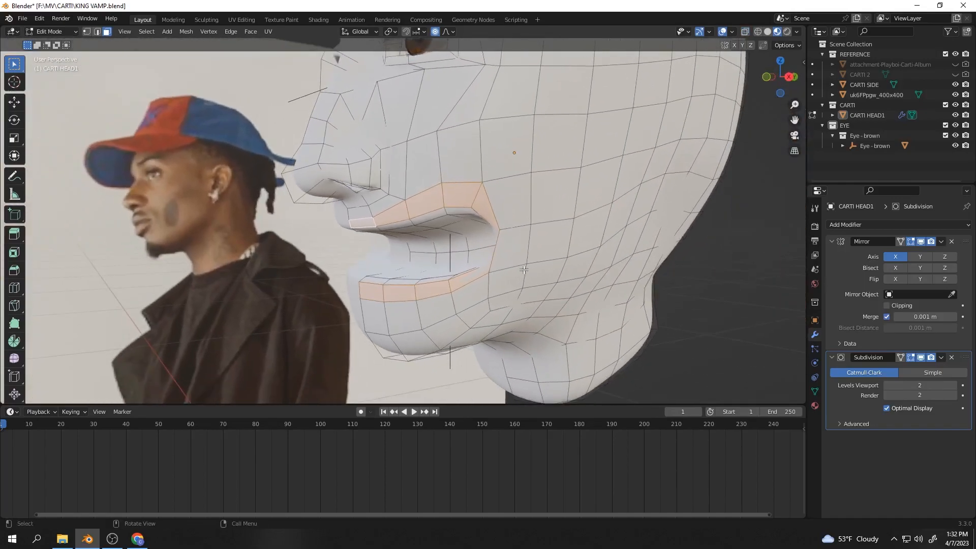
key(e)
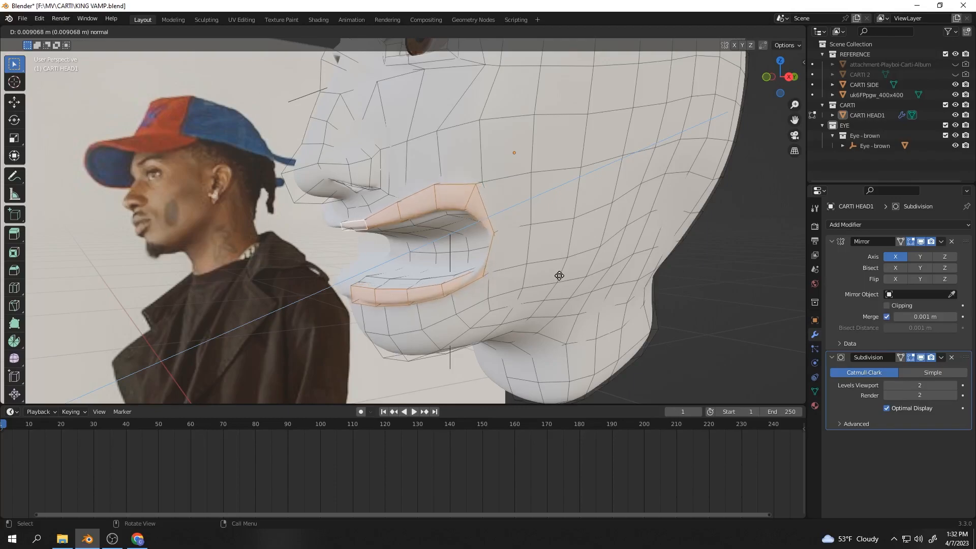
click(544, 279)
key(Tab)
middle_drag(213, 283, 395, 240)
scroll(377, 234, up, 2)
Delete the extruded lip faces at the mirror seam, undoing a first deletion of only edges and faces.
key(Tab)
scroll(378, 234, down, 3)
key(alt+z)
key(x)
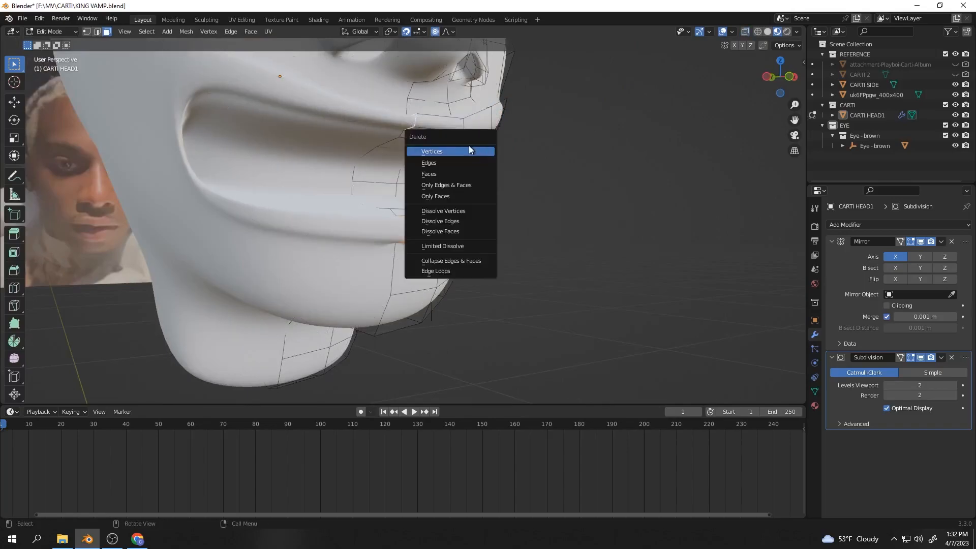
click(438, 183)
key(ctrl+z)
key(x)
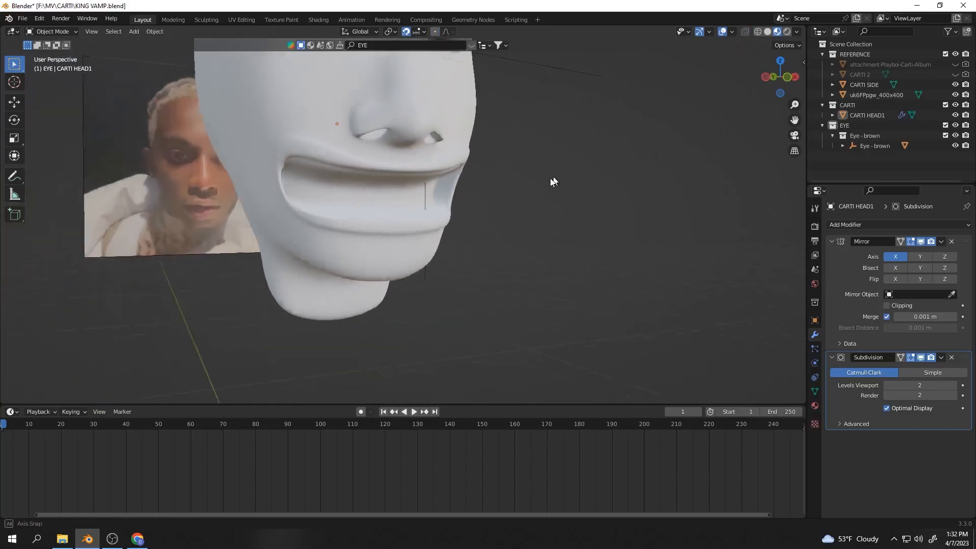
Examine the extruded lips and overall head shape from several angles against the side and front reference photos.
middle_drag(430, 264, 384, 243)
scroll(489, 194, down, 2)
middle_drag(504, 189, 455, 205)
scroll(460, 166, down, 3)
middle_drag(460, 168, 412, 281)
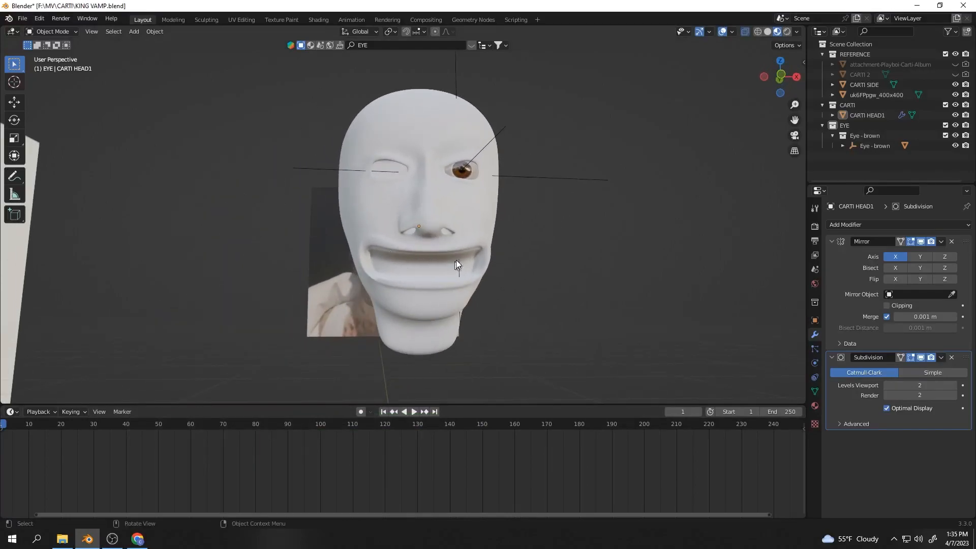
middle_drag(491, 275, 418, 294)
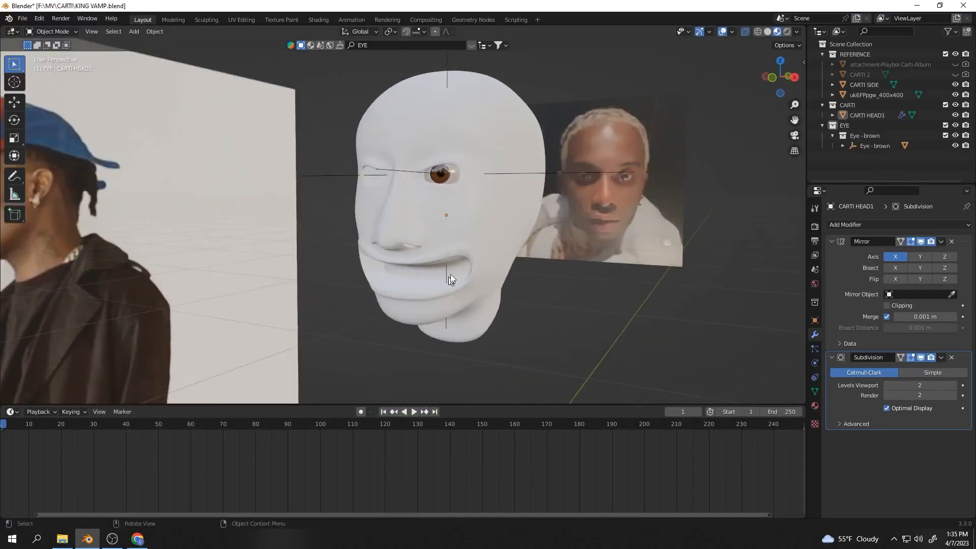
middle_drag(402, 258, 686, 248)
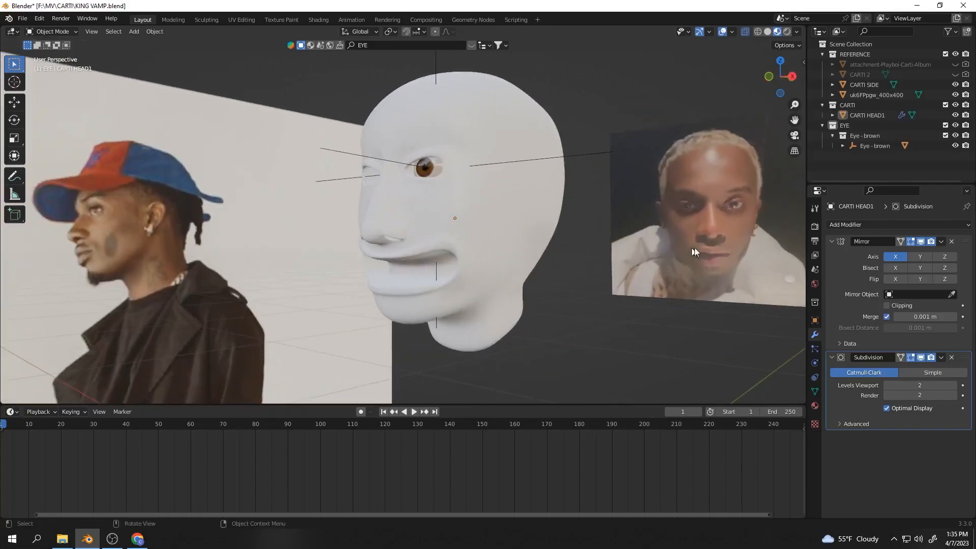
middle_drag(468, 271, 551, 276)
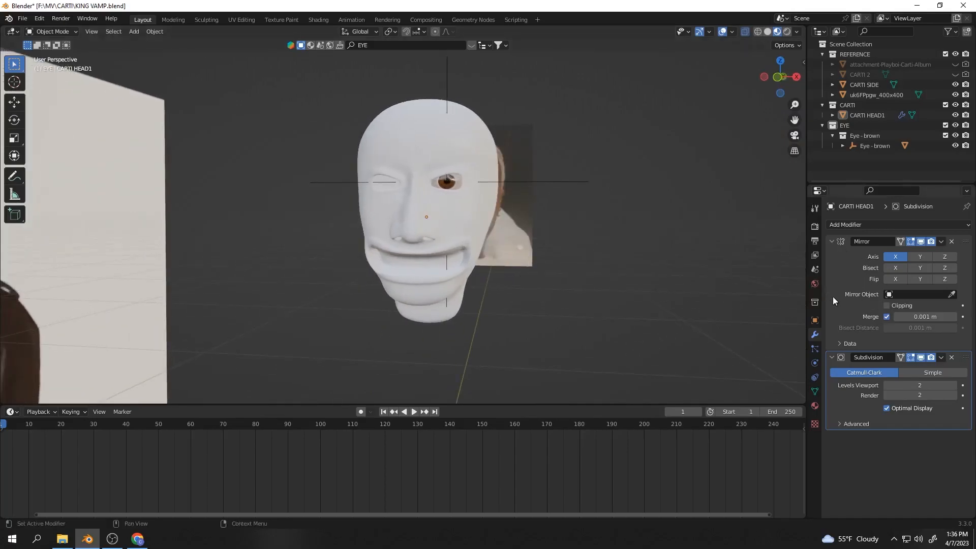
middle_drag(484, 350, 419, 279)
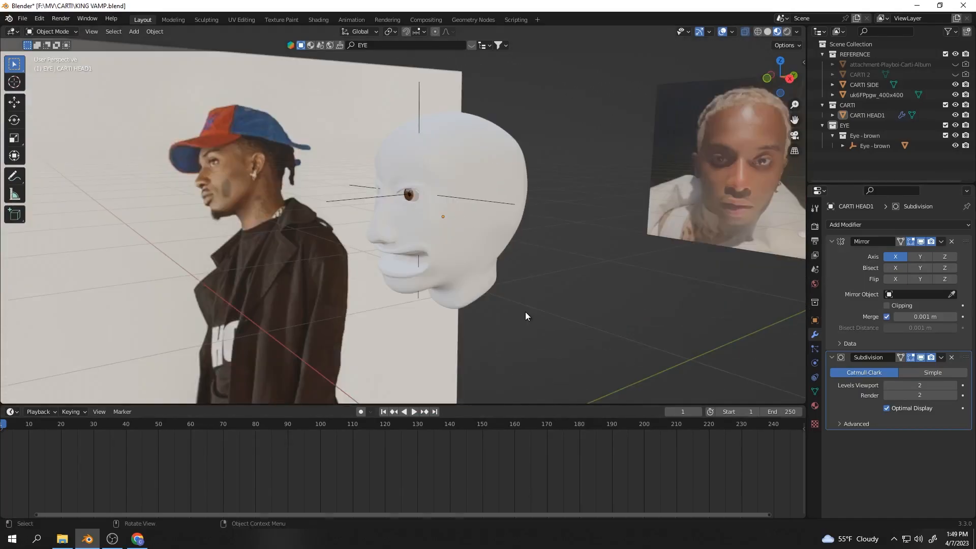
middle_drag(525, 318, 467, 249)
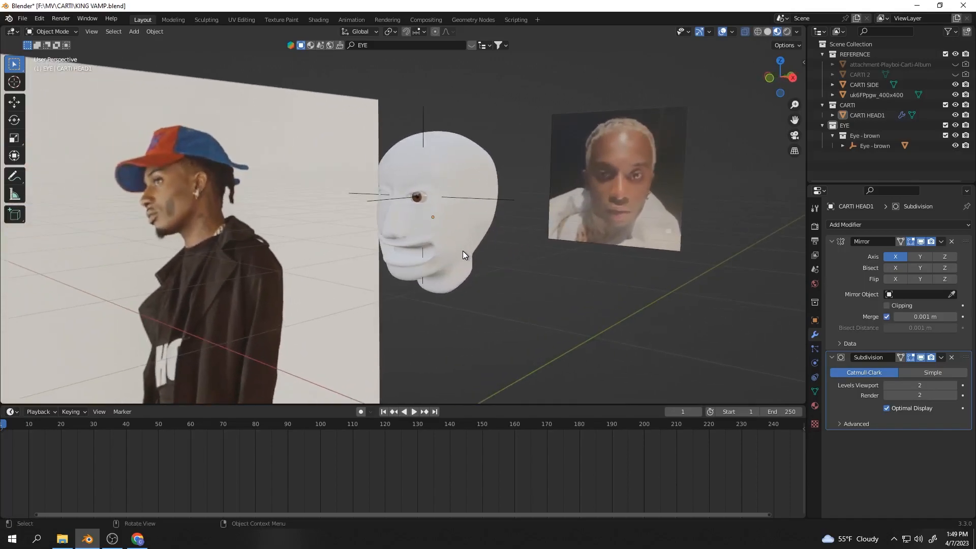
Select the head and create a new material for it in the Shading workspace.
click(455, 241)
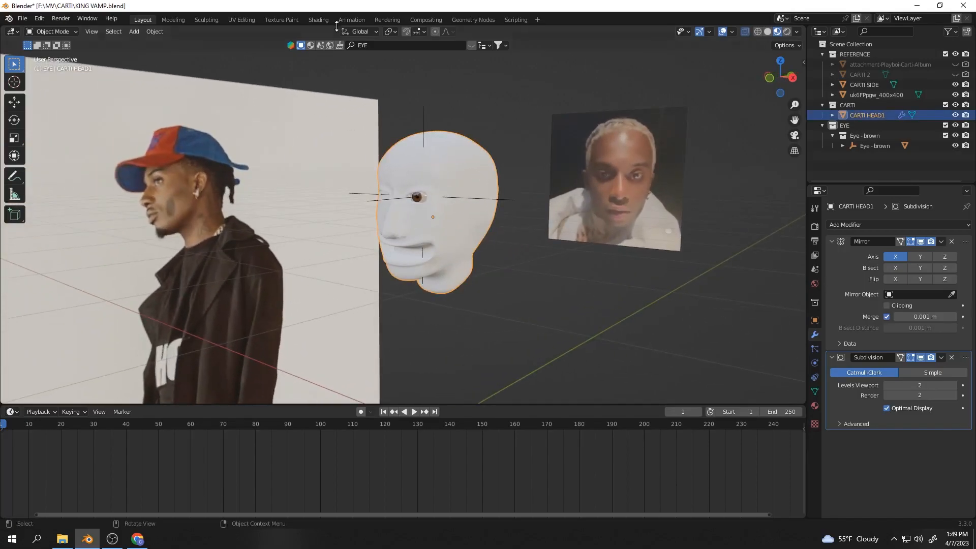
click(319, 20)
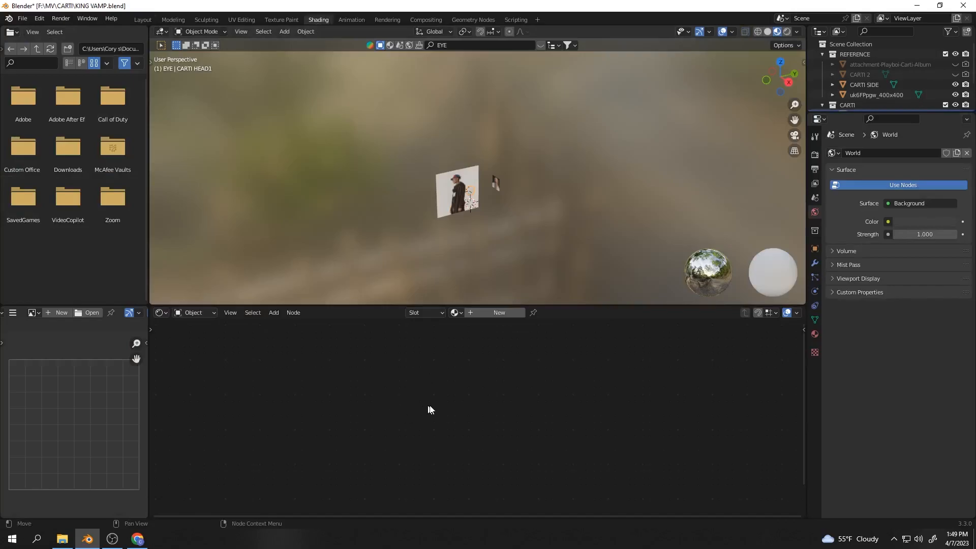
click(495, 313)
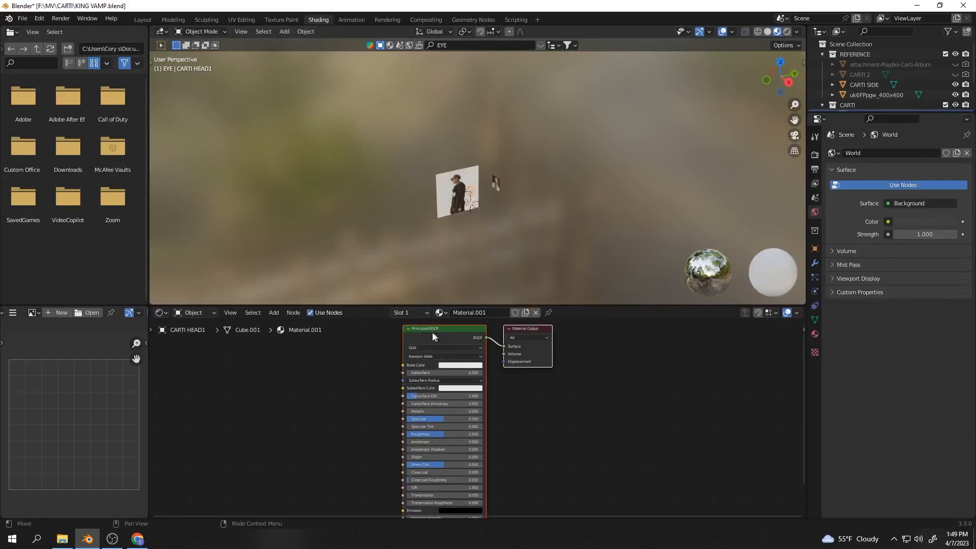
Append the CUDi skin material, assign it to the head and bring its skin node group into close view.
key(shift+F1)
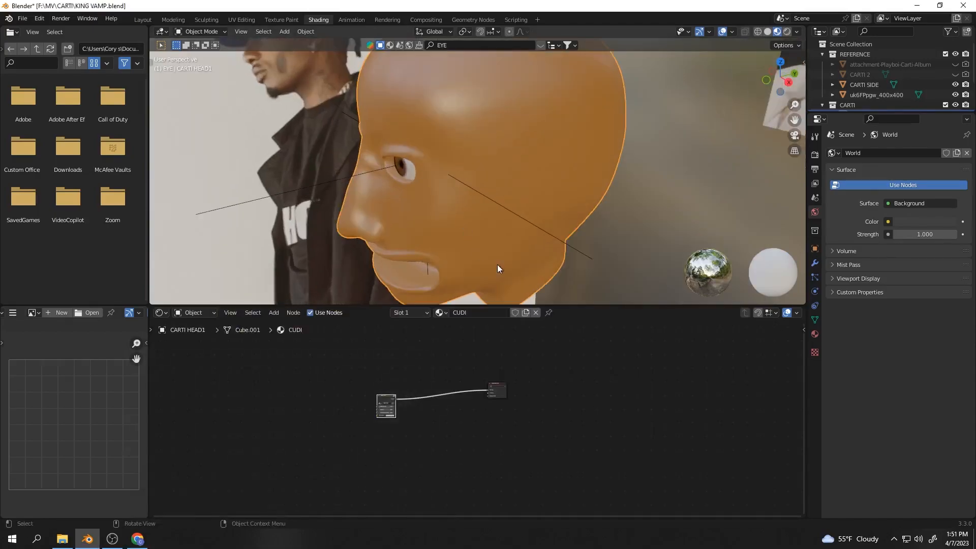
middle_drag(497, 264, 524, 168)
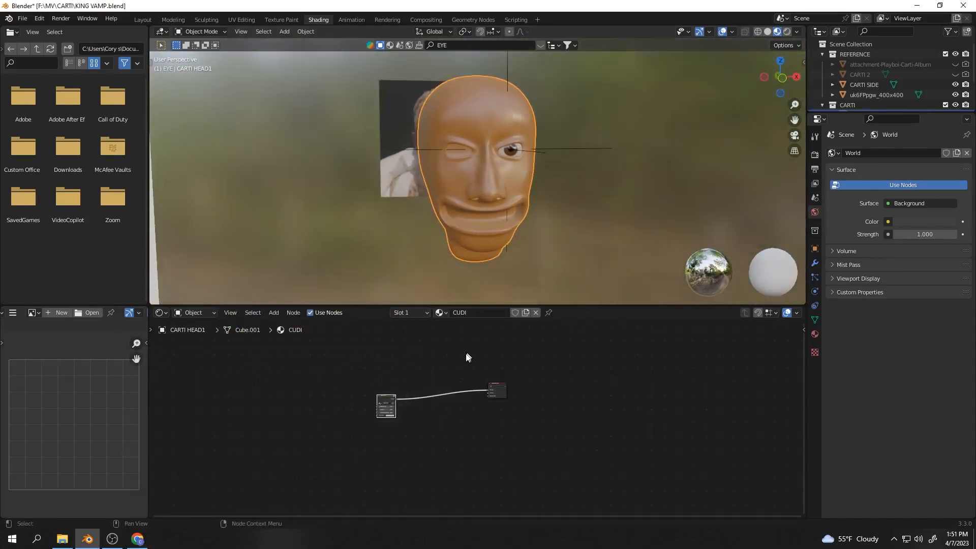
scroll(372, 447, up, 4)
middle_drag(320, 426, 383, 446)
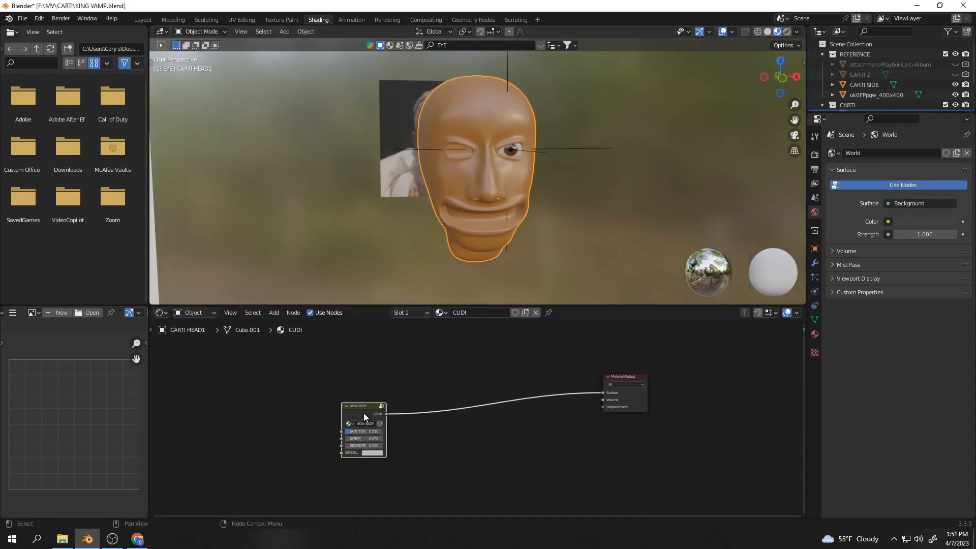
Examine the nodes inside the SKIN BSDF group, from the noise and color ramp nodes to the Principled BSDF.
key(Tab)
scroll(371, 401, down, 4)
scroll(398, 395, up, 2)
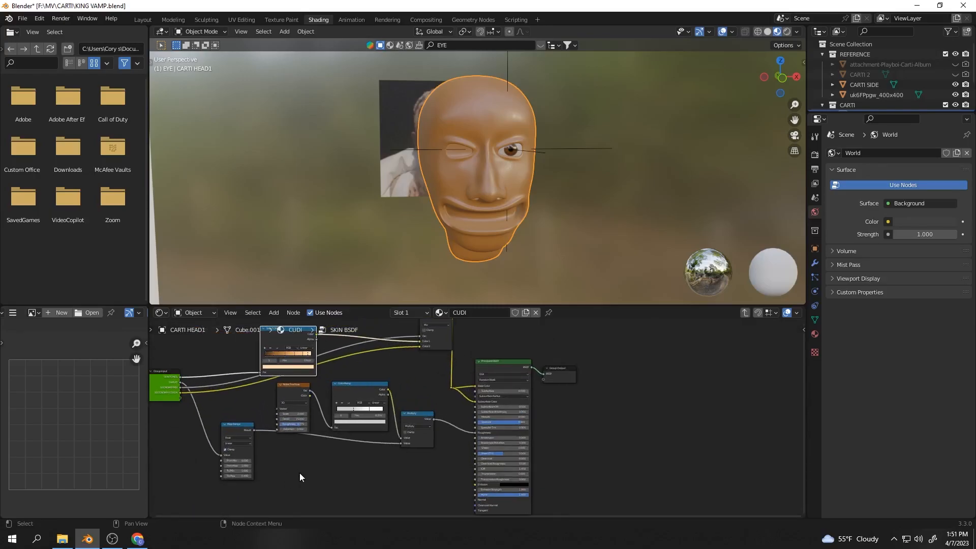
scroll(302, 447, up, 4)
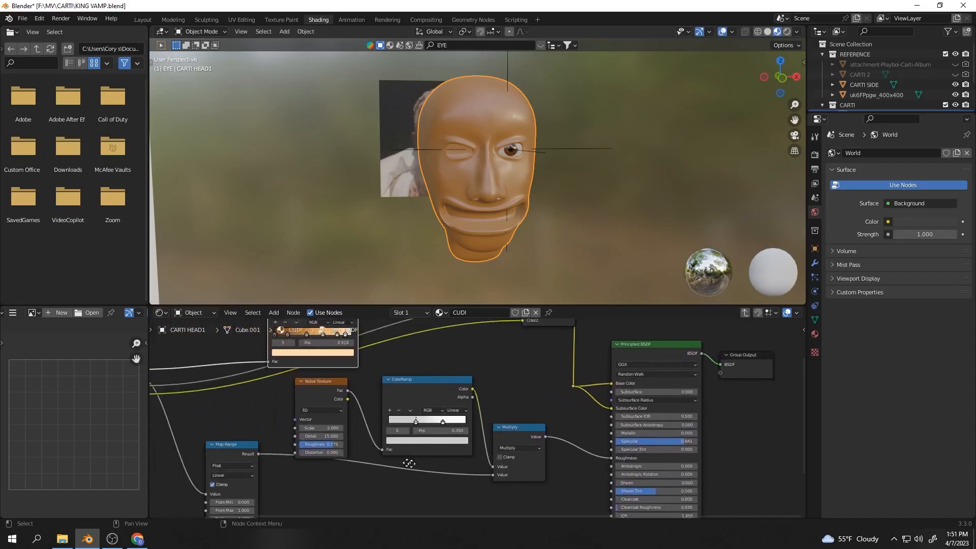
middle_drag(408, 426, 411, 461)
middle_drag(723, 419, 585, 308)
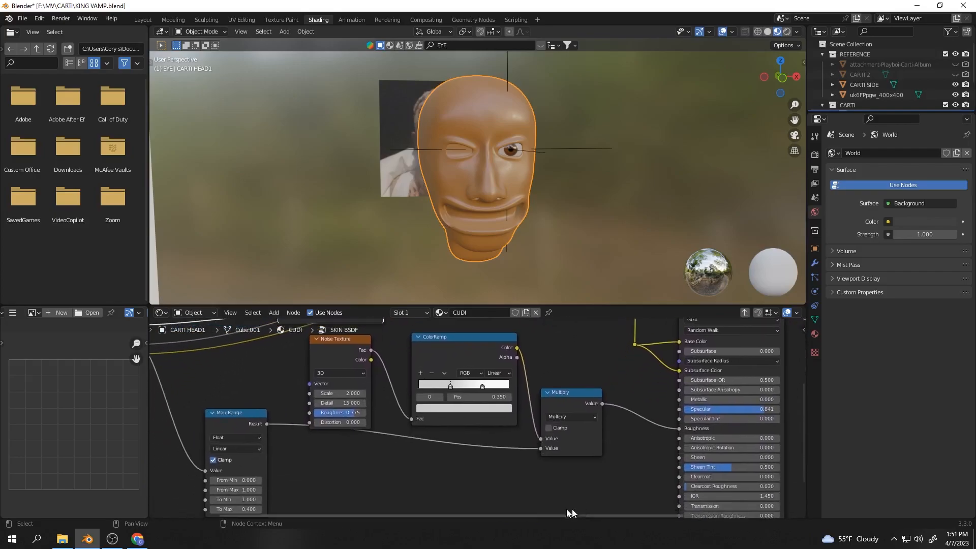
scroll(462, 486, down, 2)
middle_drag(461, 486, 453, 481)
key(Tab)
Try other skin tone and sweat values on the SKIN BSDF node, including a sweat of 0.370, and undo them.
mouse_move(305, 443)
mouse_down()
mouse_move(277, 443)
mouse_move(351, 443)
mouse_move(274, 443)
mouse_move(351, 443)
mouse_move(287, 443)
mouse_up()
key(ctrl+z)
scroll(472, 215, up, 1)
scroll(475, 211, down, 3)
middle_drag(518, 167, 419, 181)
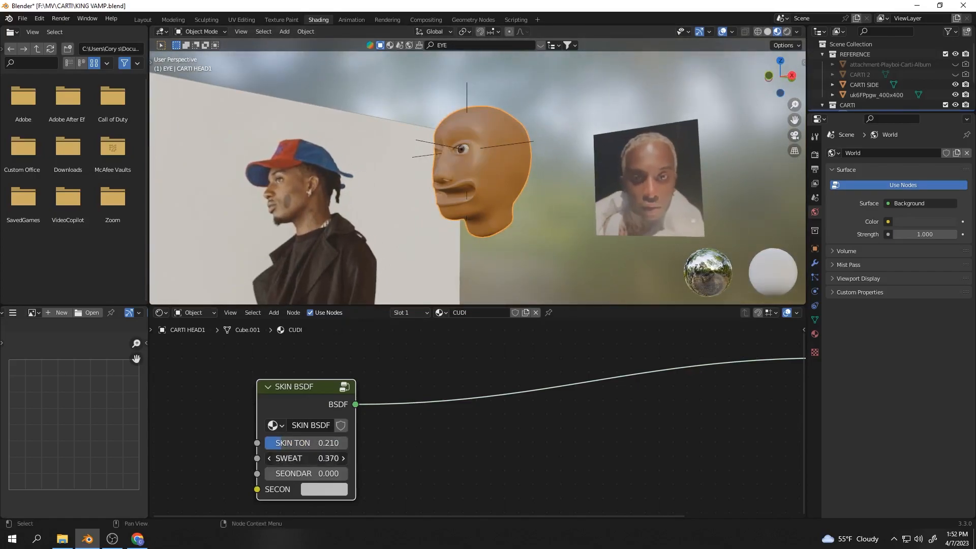
key(ctrl+z)
Try a secondary value of 0.708 with skin tone 0.635 and a different secondary color on the skin node, and undo these changes.
mouse_move(309, 474)
mouse_down()
mouse_move(351, 474)
mouse_move(311, 474)
mouse_up()
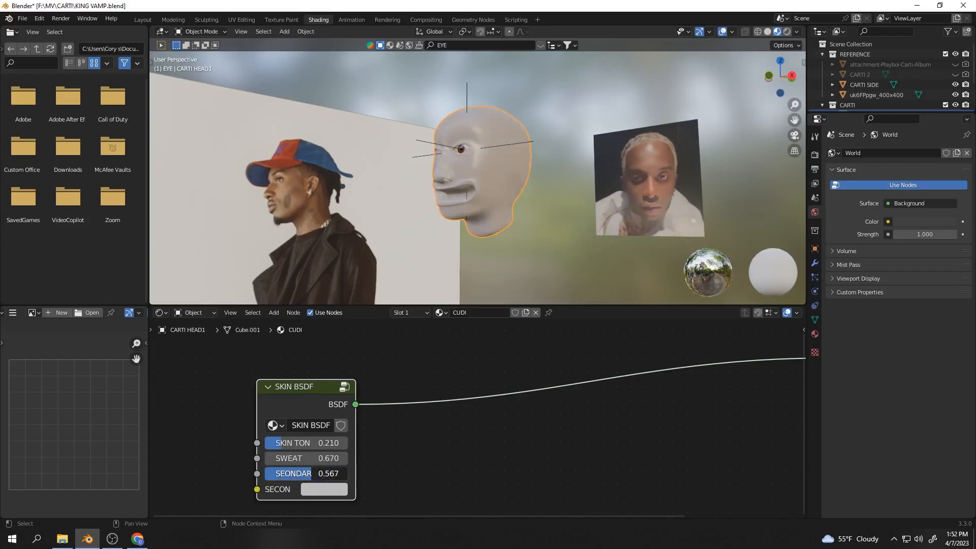
drag(283, 443, 322, 443)
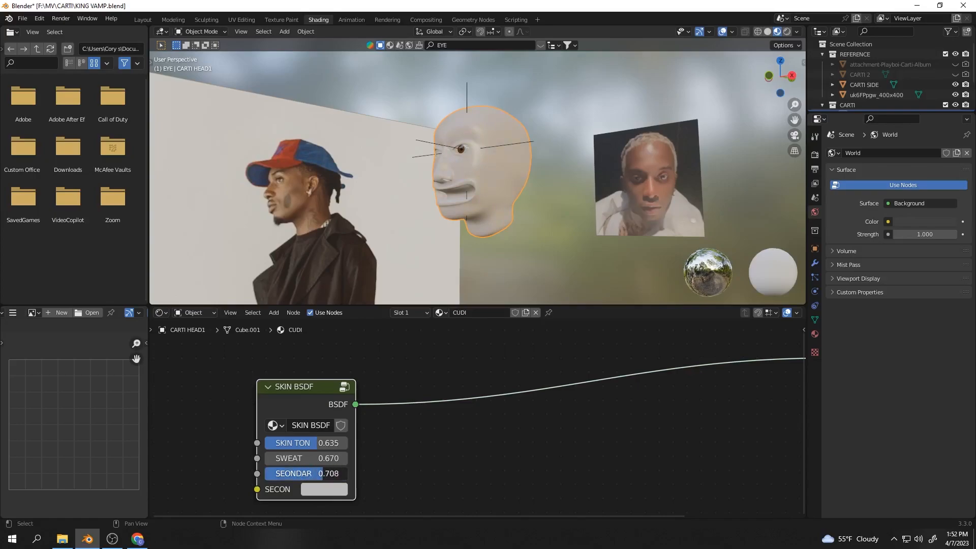
click(324, 489)
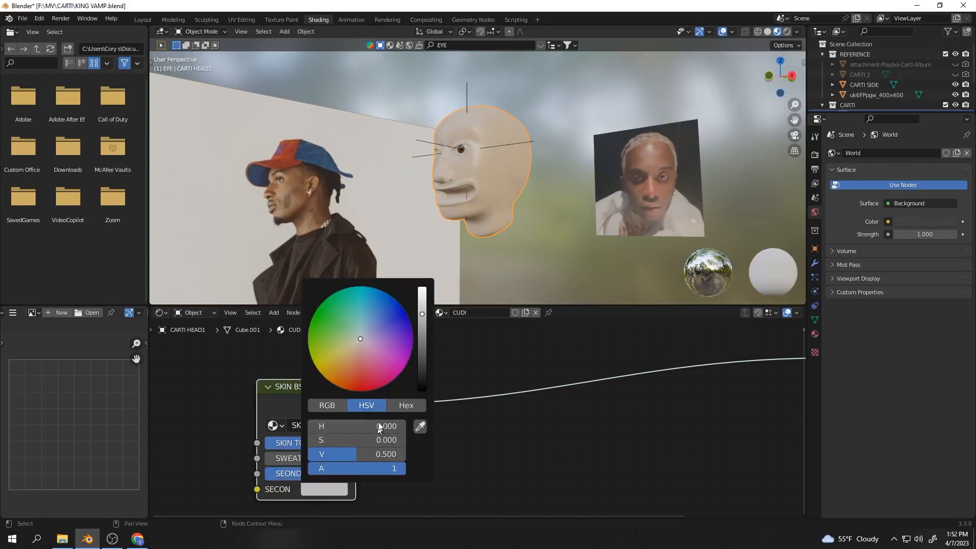
click(404, 367)
drag(302, 473, 264, 473)
key(ctrl+z)
key(ctrl+z)
key(ctrl+z)
key(ctrl+z)
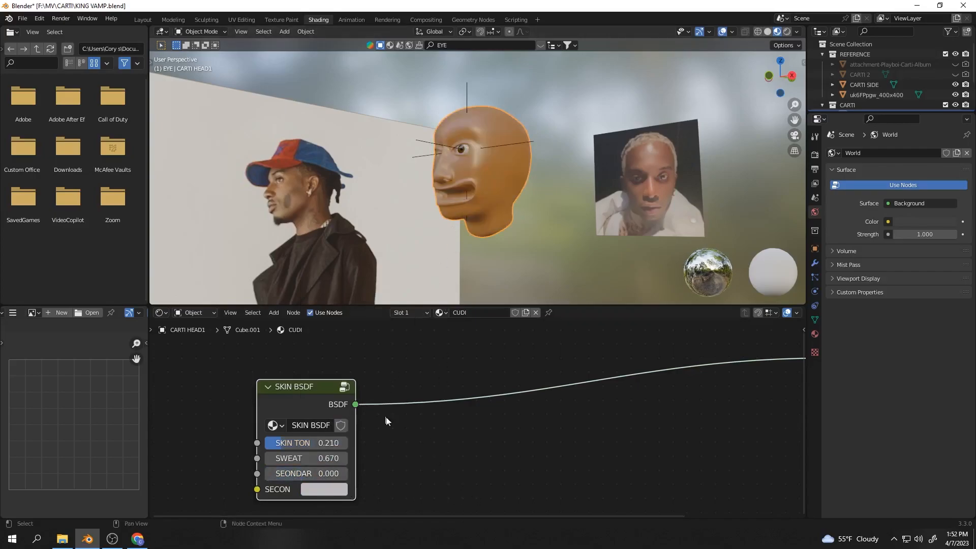
Move the head mesh vertices at the inner corner of the eye socket around the eyeball.
middle_drag(478, 152, 486, 177)
scroll(502, 200, up, 3)
scroll(486, 177, up, 8)
key(Tab)
middle_drag(601, 194, 566, 139)
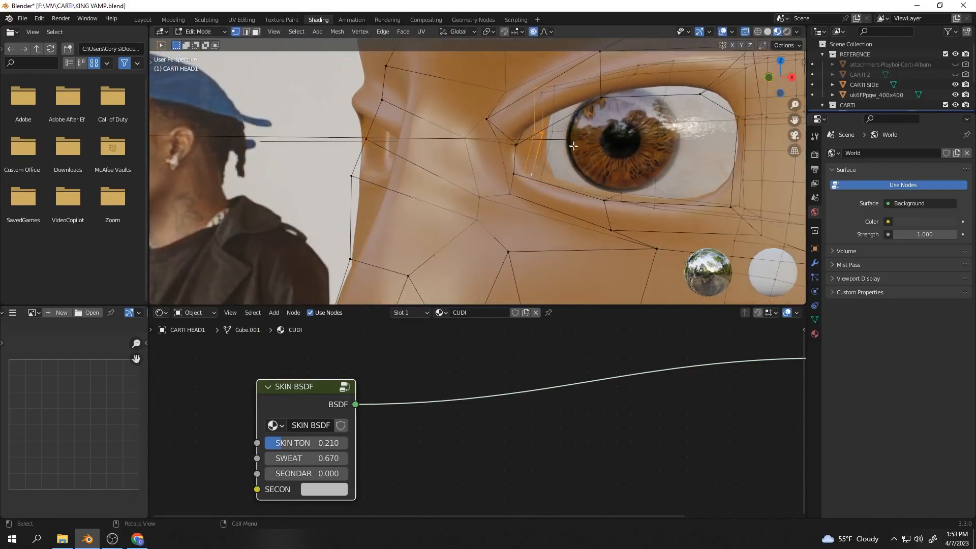
key(g)
click(586, 155)
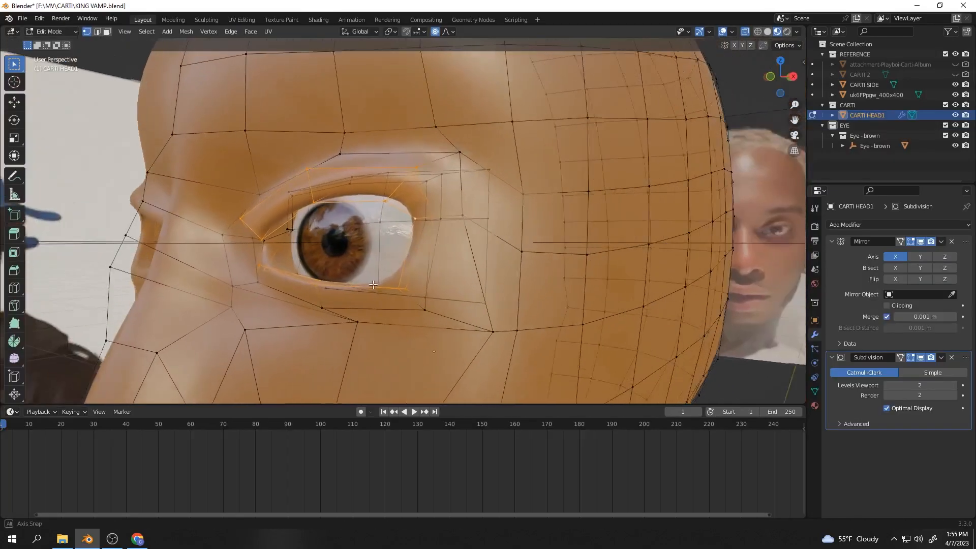
Scale the edge loop of the eye opening along Z with proportional editing.
mouse_move(457, 228)
middle_down()
mouse_move(501, 278)
mouse_move(535, 291)
middle_up()
scroll(502, 278, up, 2)
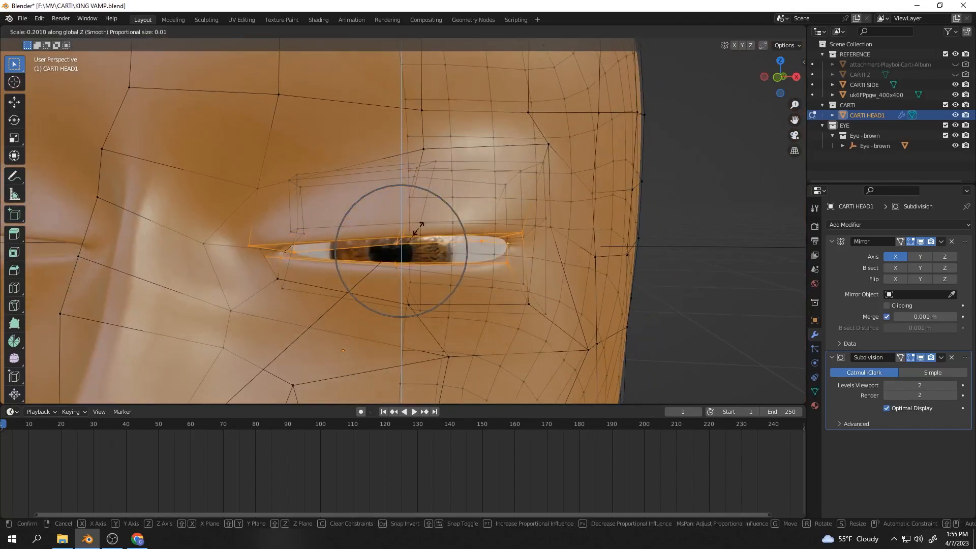
click(414, 221)
Examine the reshaped eye socket and the whole head from several angles against the reference photos.
scroll(365, 282, down, 1)
scroll(381, 280, down, 4)
middle_drag(366, 282, 411, 266)
scroll(407, 265, up, 2)
scroll(407, 266, down, 3)
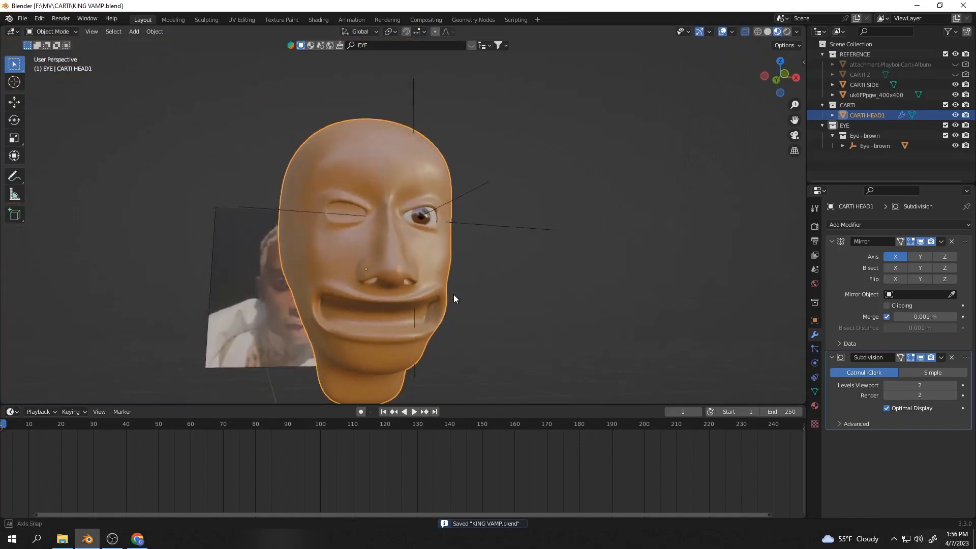
middle_drag(453, 294, 417, 297)
middle_drag(440, 342, 472, 288)
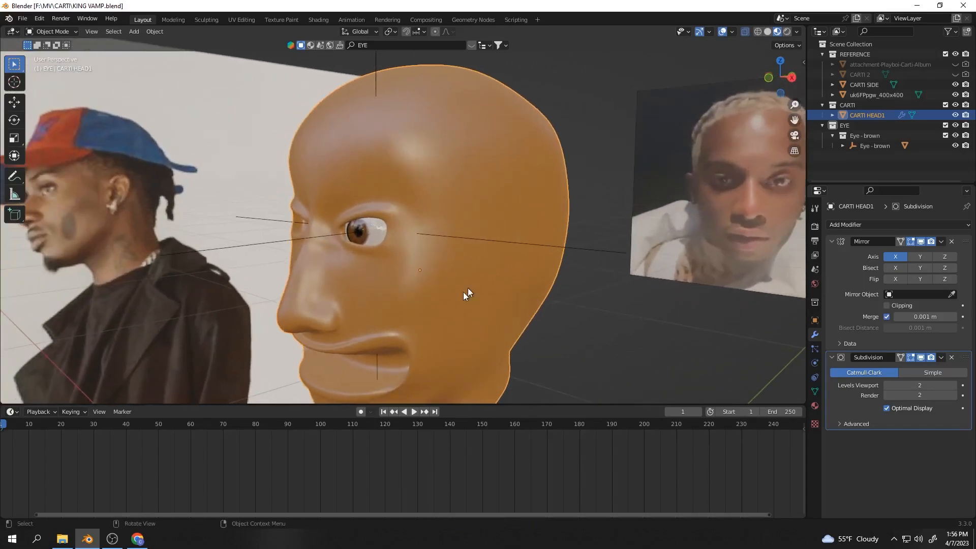
middle_drag(364, 288, 393, 247)
scroll(430, 266, down, 3)
scroll(393, 247, up, 2)
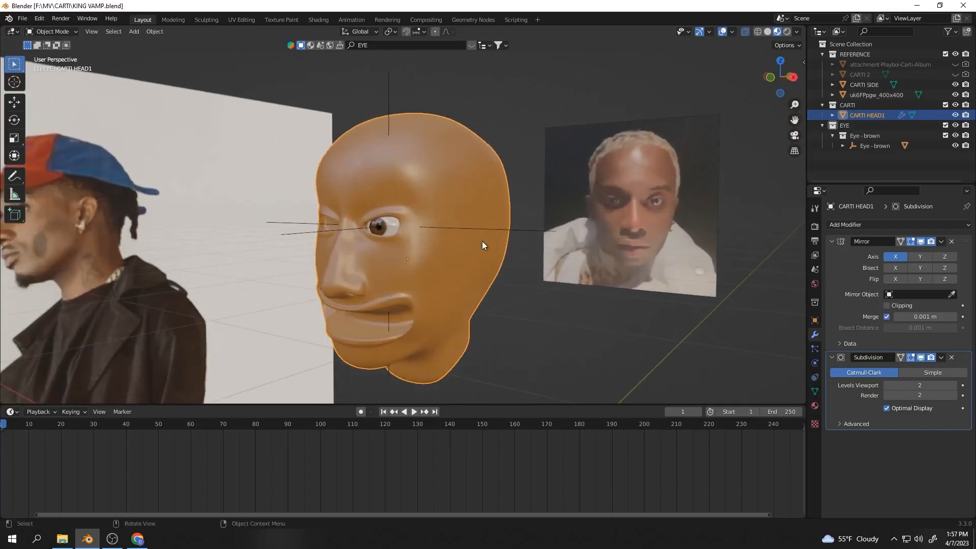
Hide the head, select the brown eyeball and add a modifier that mirrors it into the opposite socket.
key(h)
scroll(398, 276, up, 2)
click(377, 247)
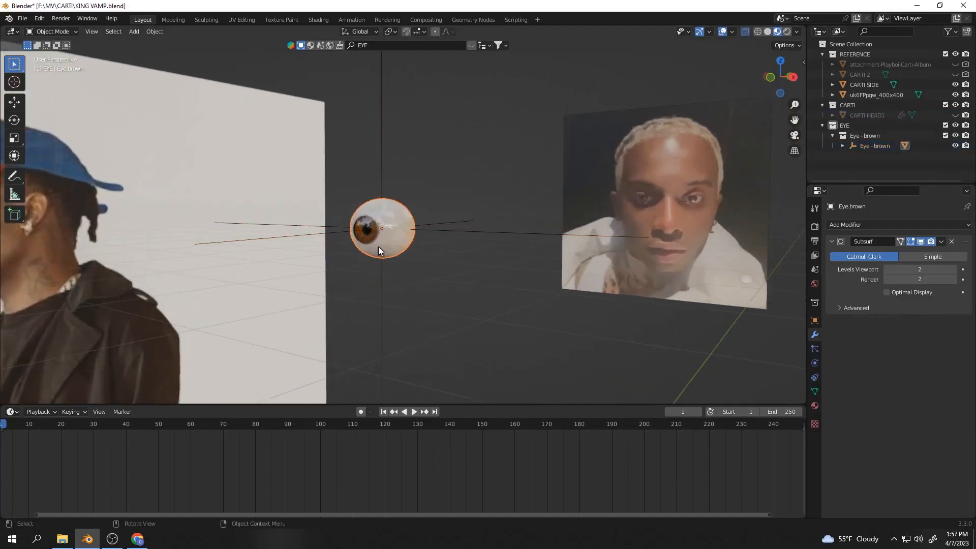
click(856, 225)
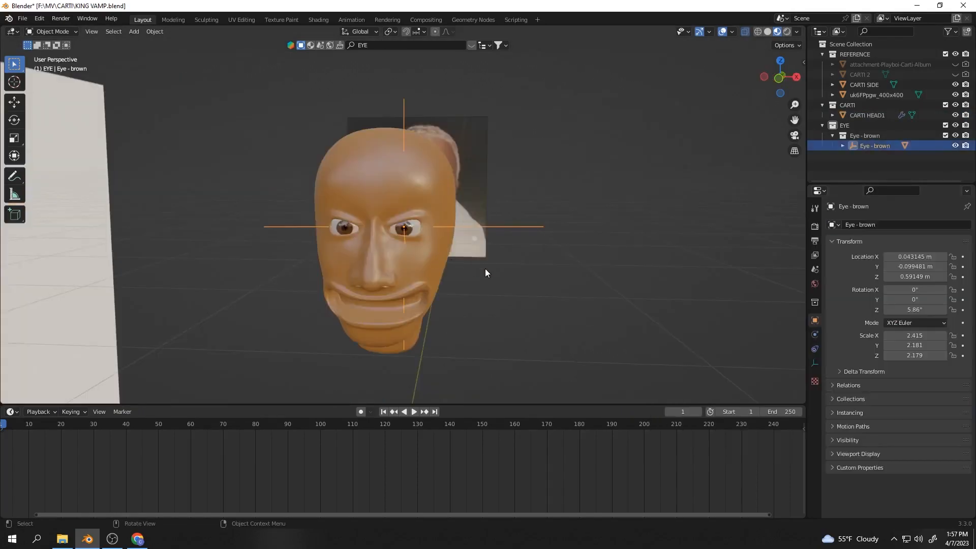
key(g)
key(y)
key(x)
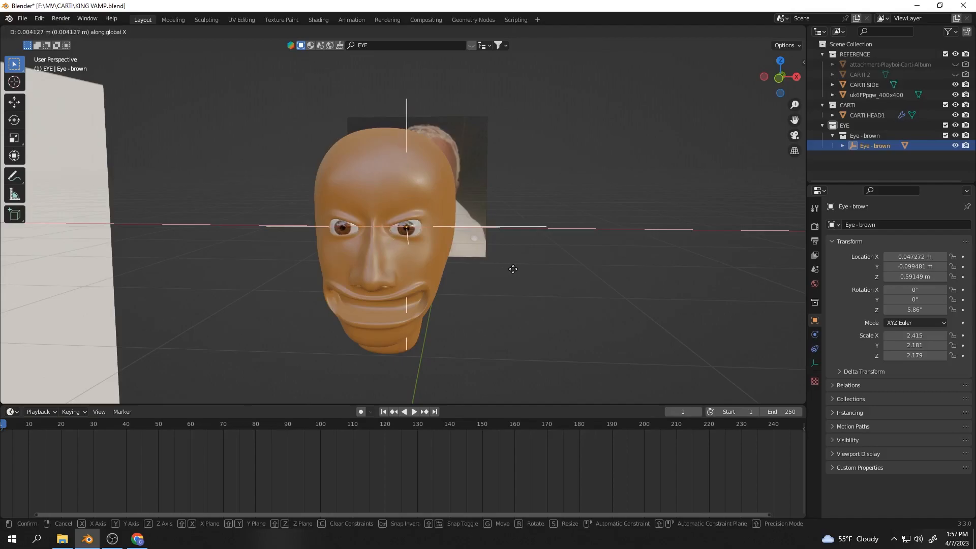
key(Escape)
Move the Eye - brown control along X to about 0.0444 m.
key(g)
key(x)
click(475, 284)
middle_drag(475, 284, 495, 298)
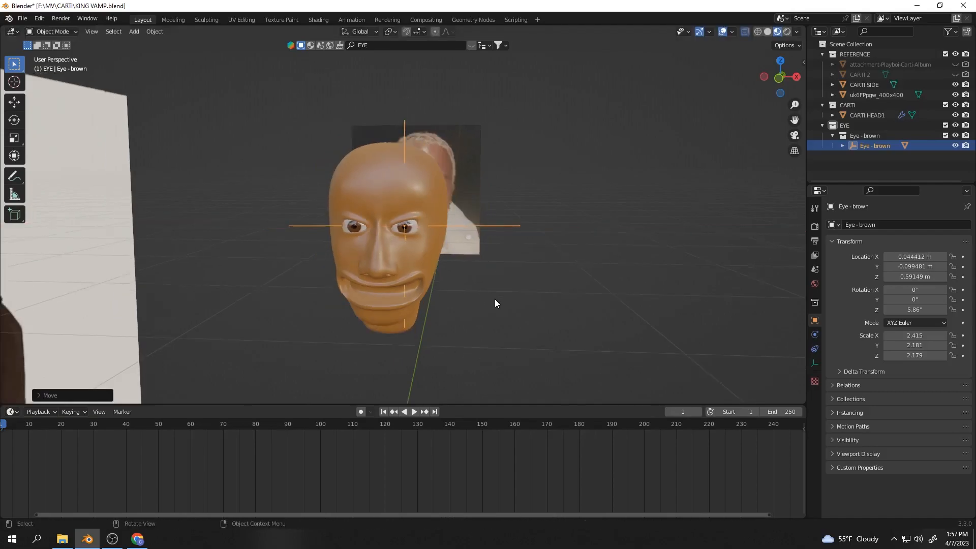
Add a cylinder mesh to the CARTI collection and scale it along Z into a thin disc.
click(483, 307)
key(KP_1)
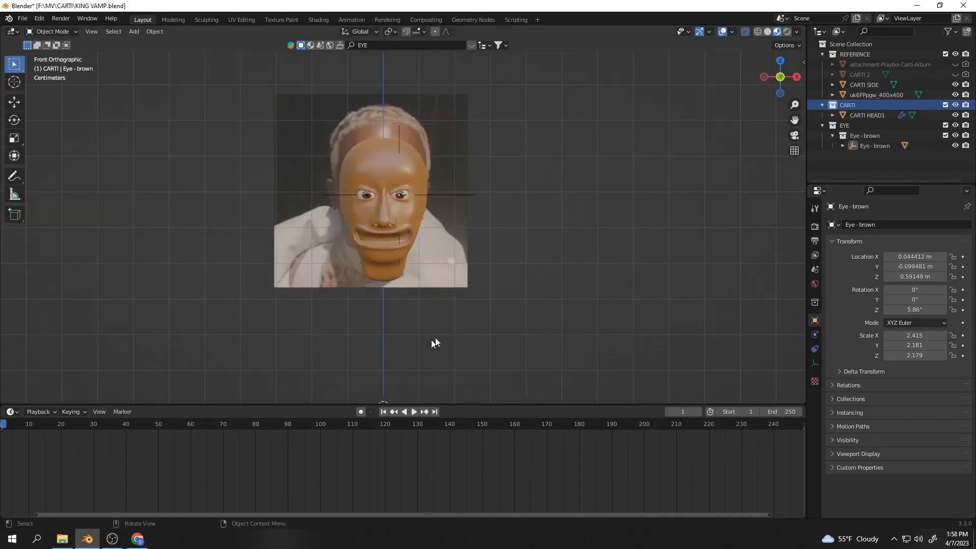
key(shift+a)
mouse_move(486, 310)
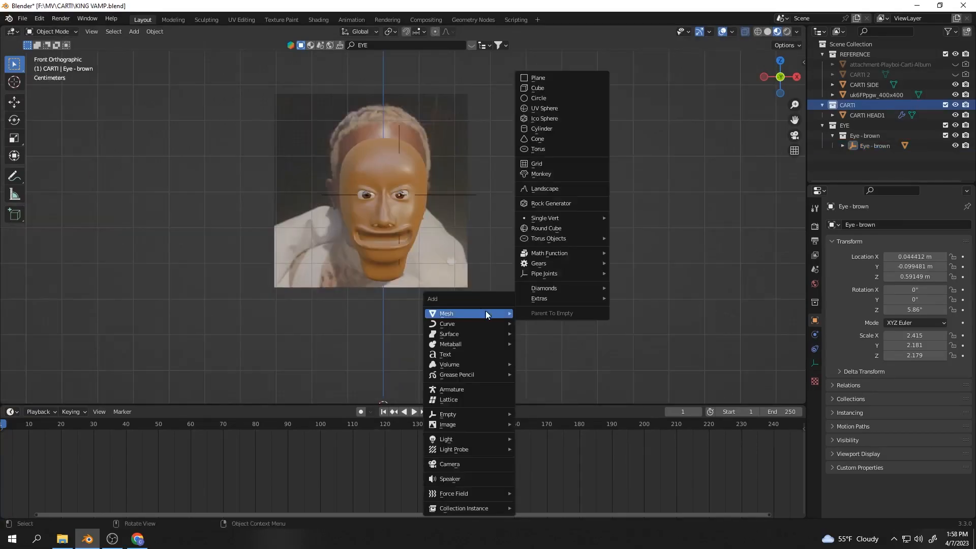
click(562, 132)
scroll(436, 318, down, 6)
key(s)
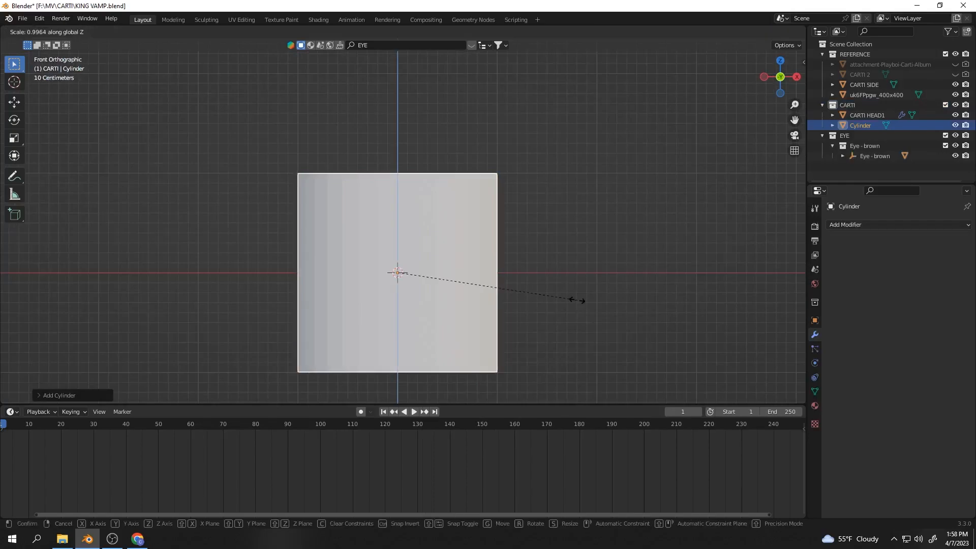
key(z)
click(413, 266)
middle_drag(413, 265, 529, 257)
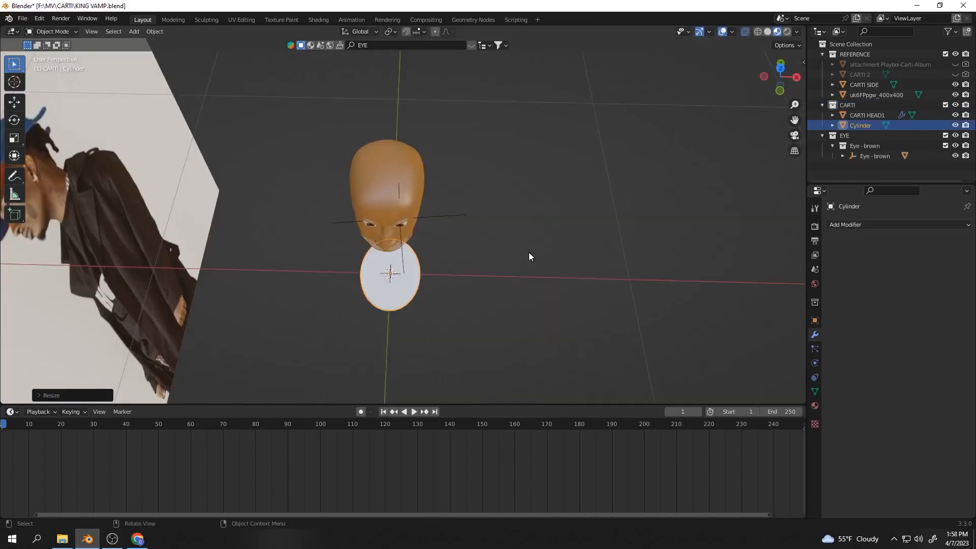
middle_drag(584, 334, 521, 287)
Rotate the disc about Y so it stands upright facing sideways, and rotate it 90° about X.
key(r)
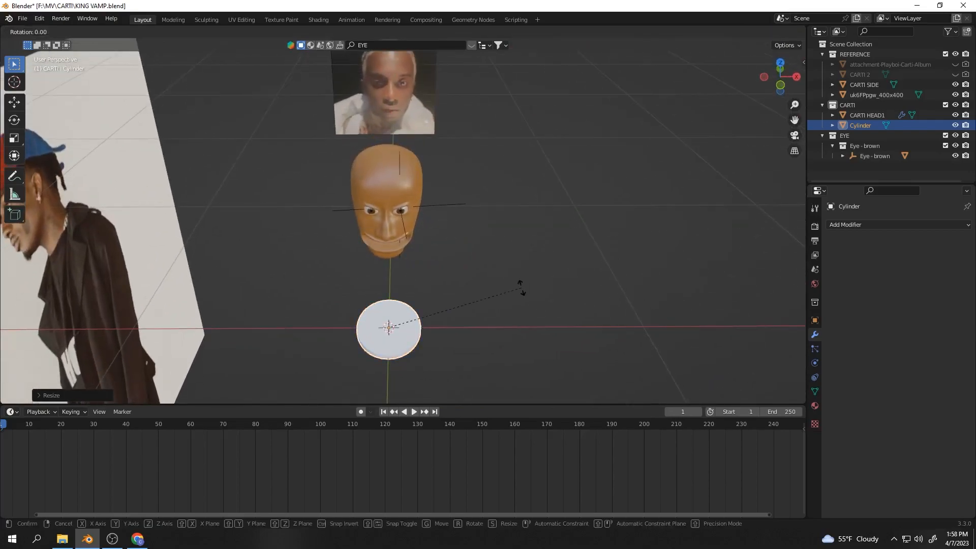
key(y)
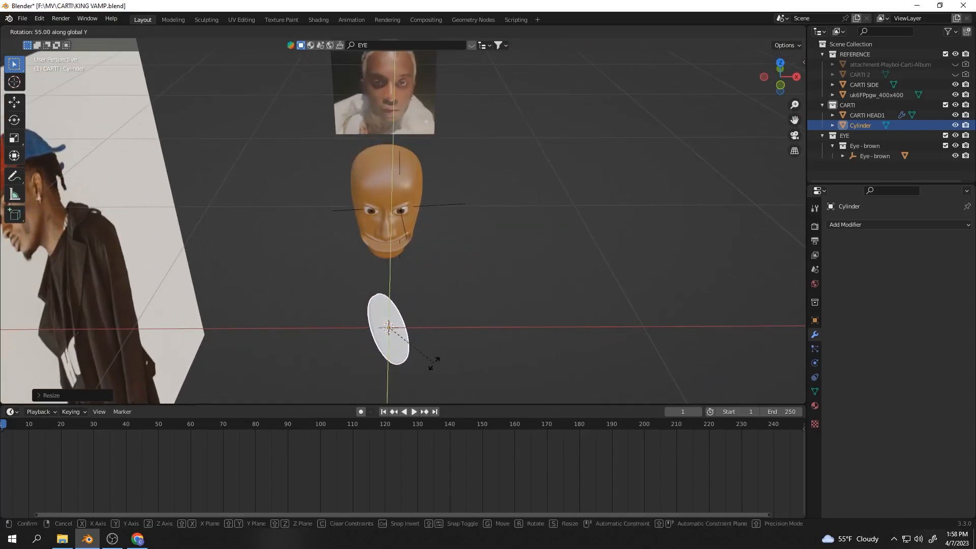
click(393, 352)
middle_drag(394, 352, 392, 294)
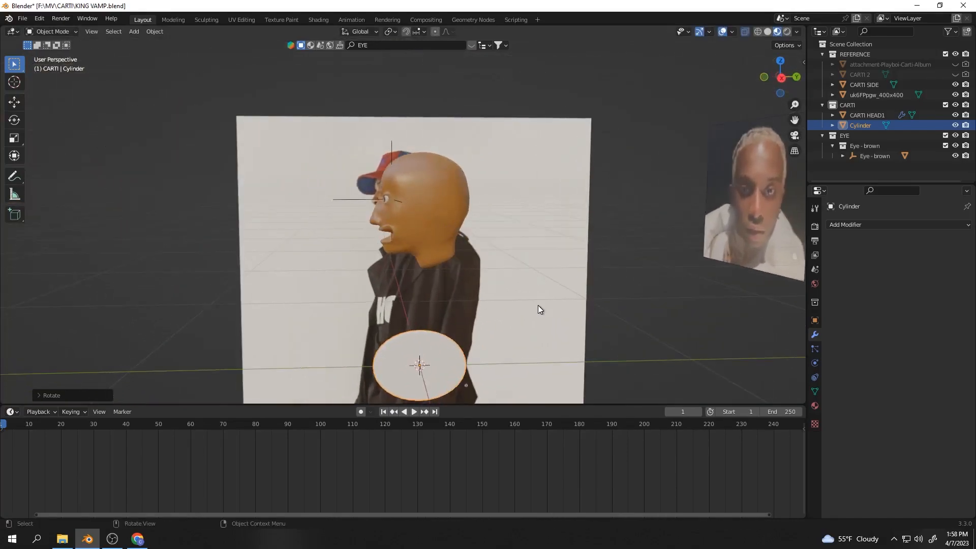
text(rx90)
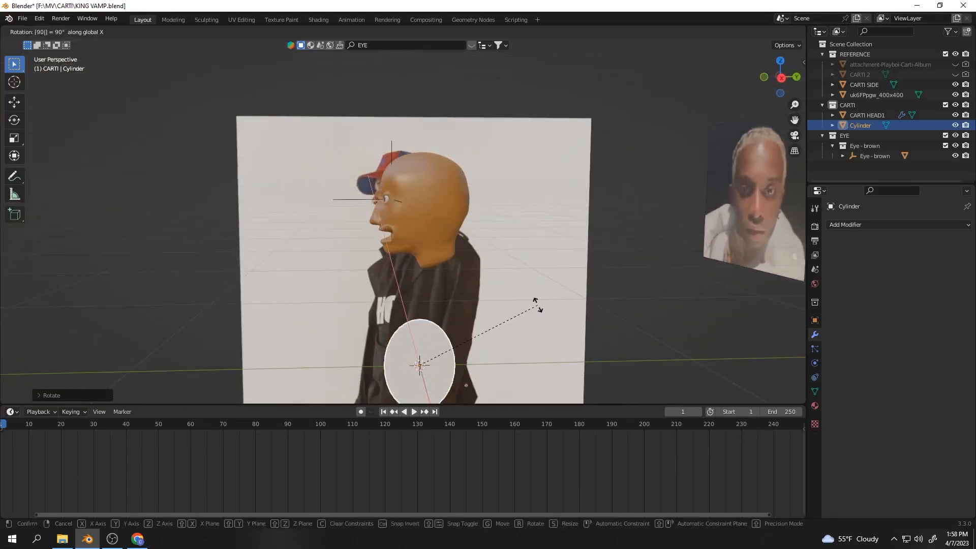
click(538, 305)
Move the disc up beside the head and check its placement against the side and front reference photos.
click(781, 80)
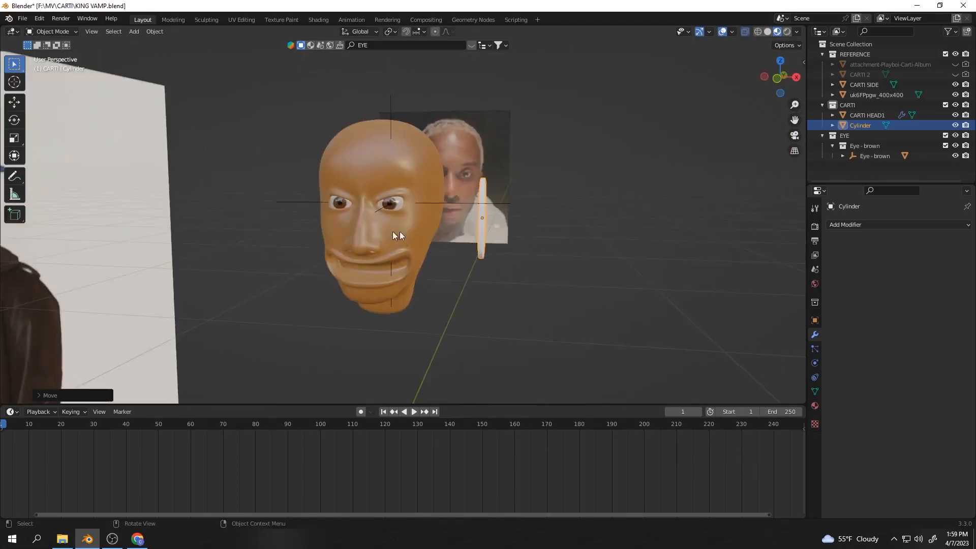
middle_drag(429, 239, 279, 195)
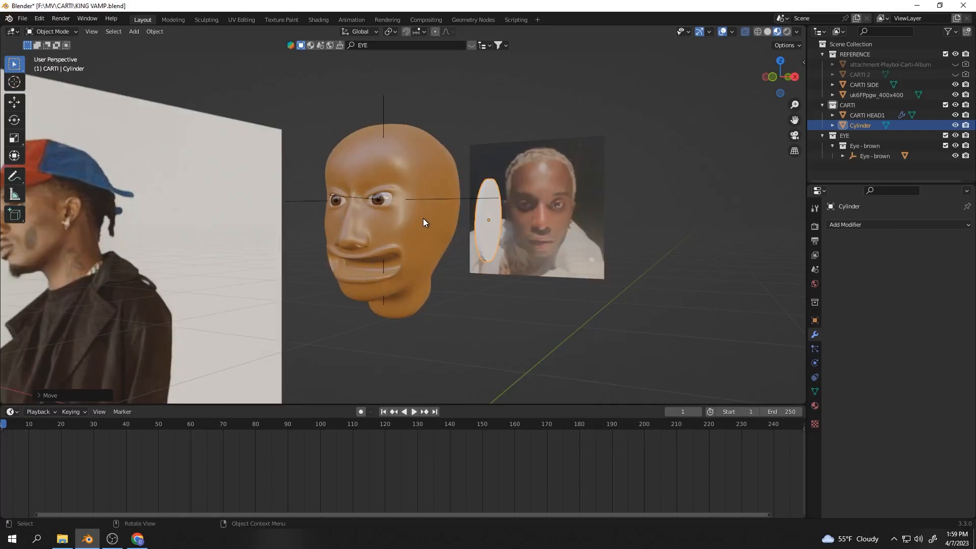
middle_drag(404, 238, 538, 226)
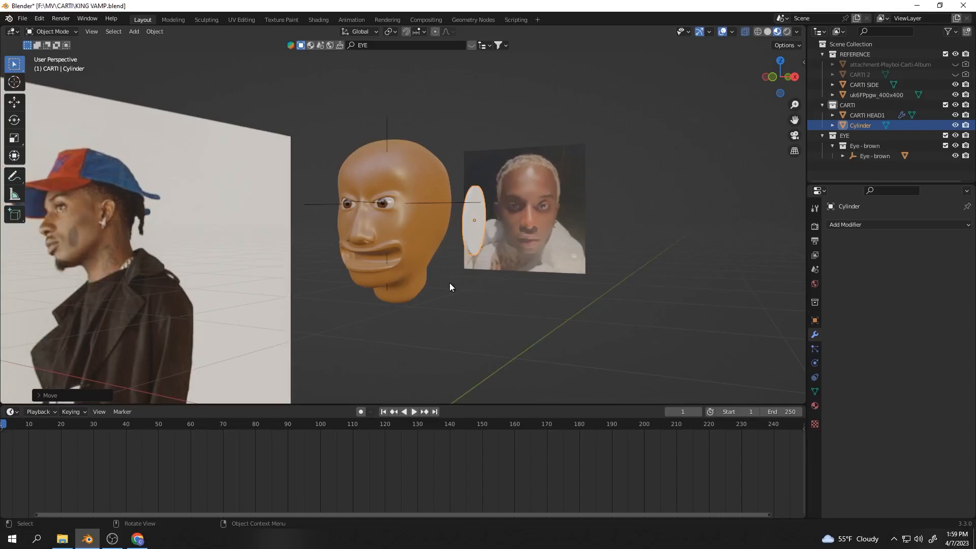
scroll(511, 265, up, 3)
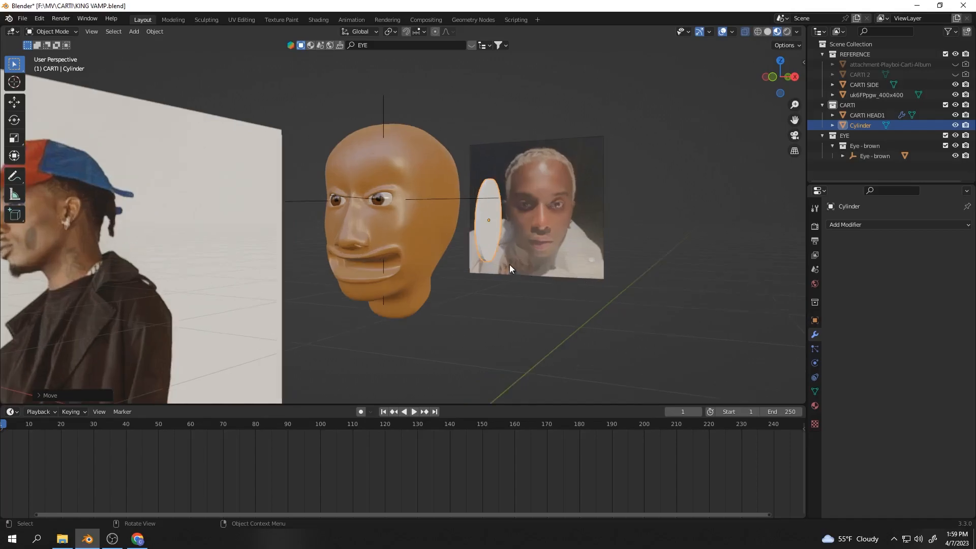
scroll(364, 247, down, 3)
middle_drag(362, 249, 458, 264)
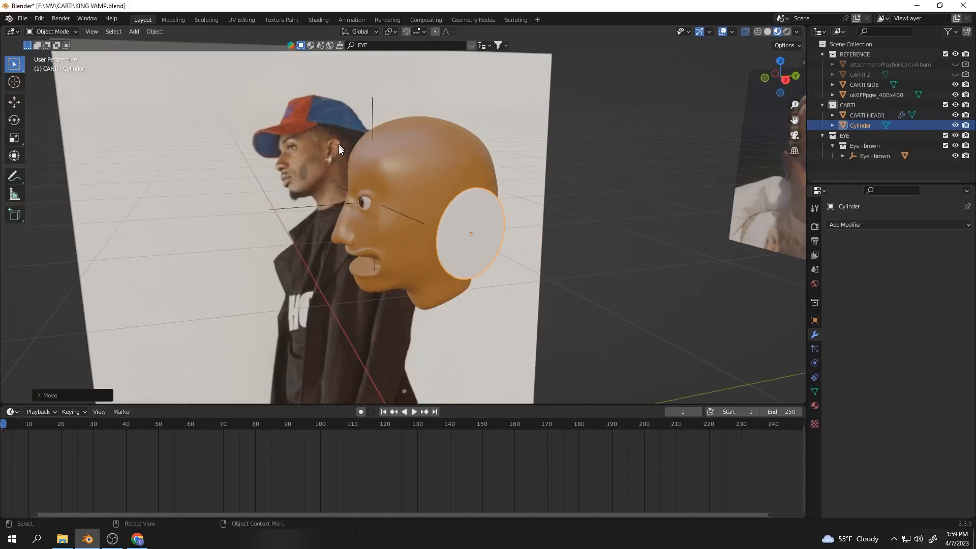
middle_drag(407, 194, 467, 179)
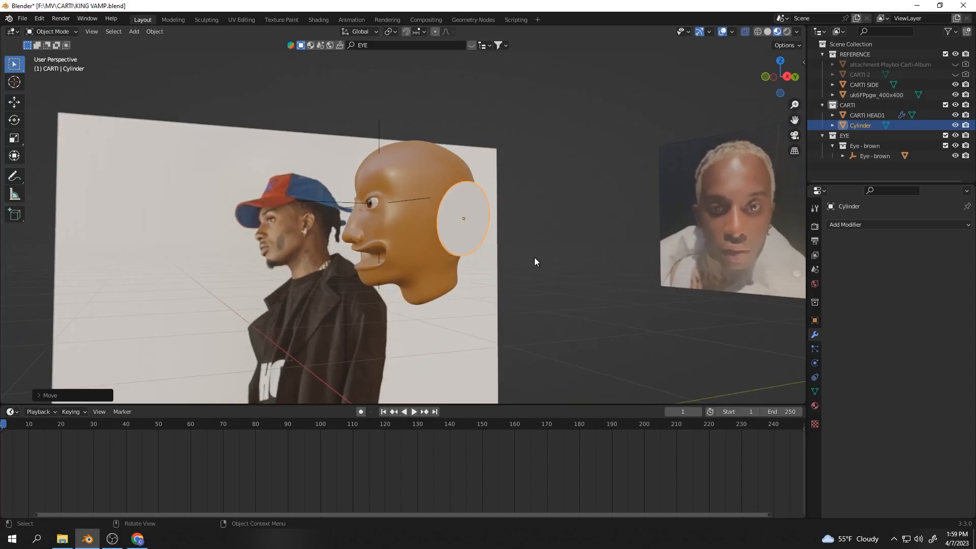
middle_drag(535, 263, 489, 203)
Add a Basis shape key to the disc's mesh while viewing it from the right side.
click(815, 391)
click(780, 79)
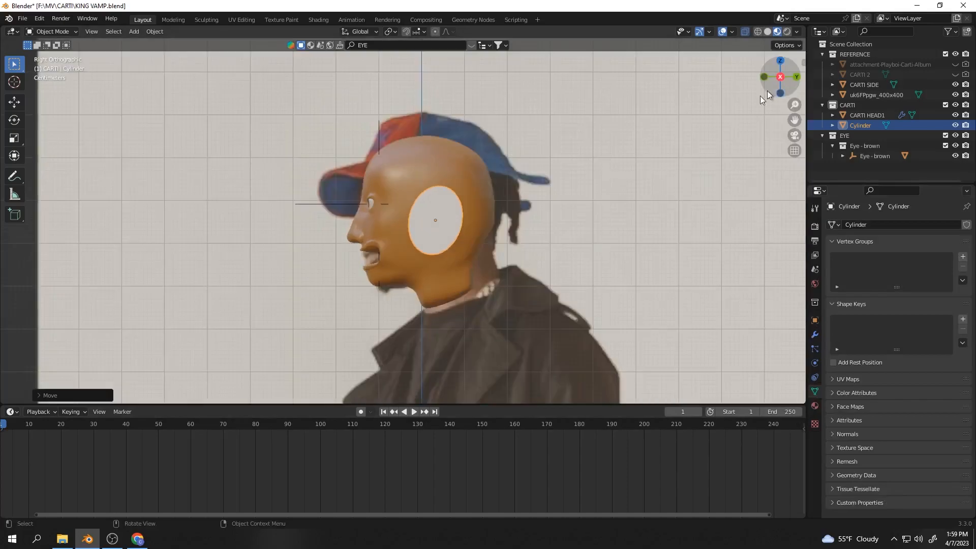
scroll(475, 242, up, 2)
key(Tab)
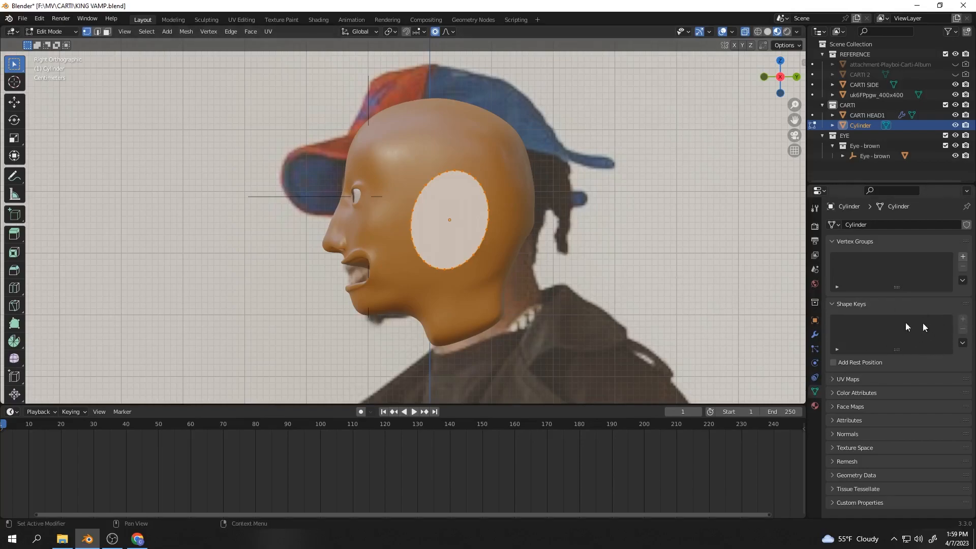
key(Tab)
click(962, 318)
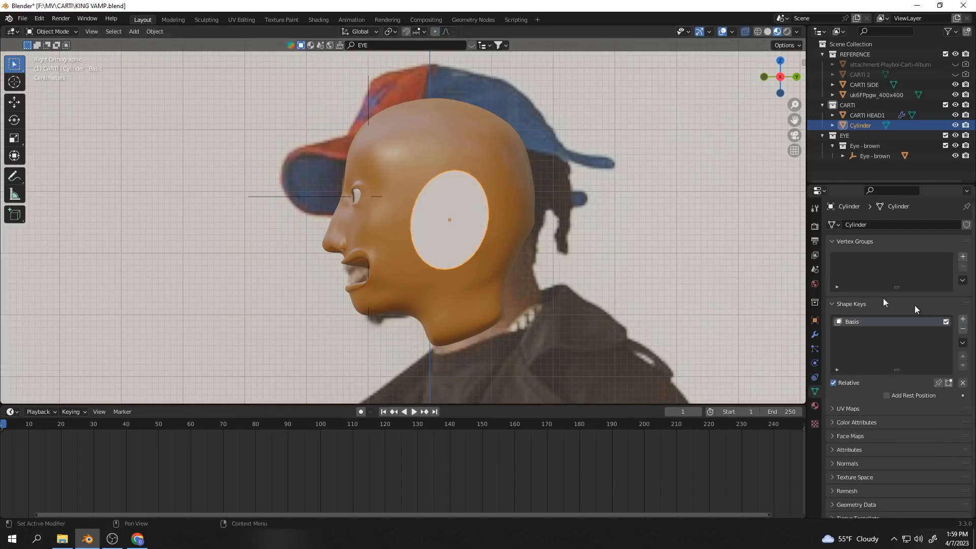
Add a second shape key to the disc and pull its upper edge up and back with proportional editing.
key(Tab)
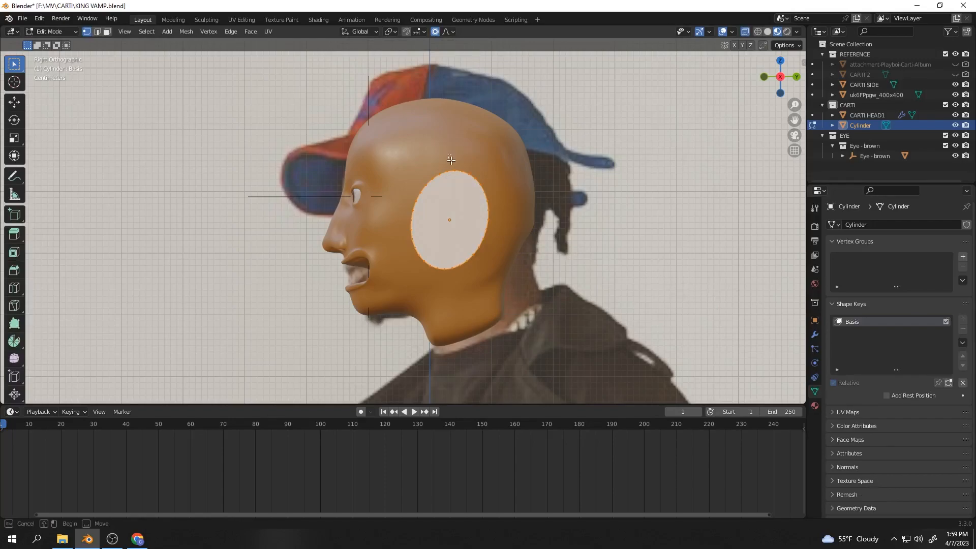
key(Tab)
click(960, 319)
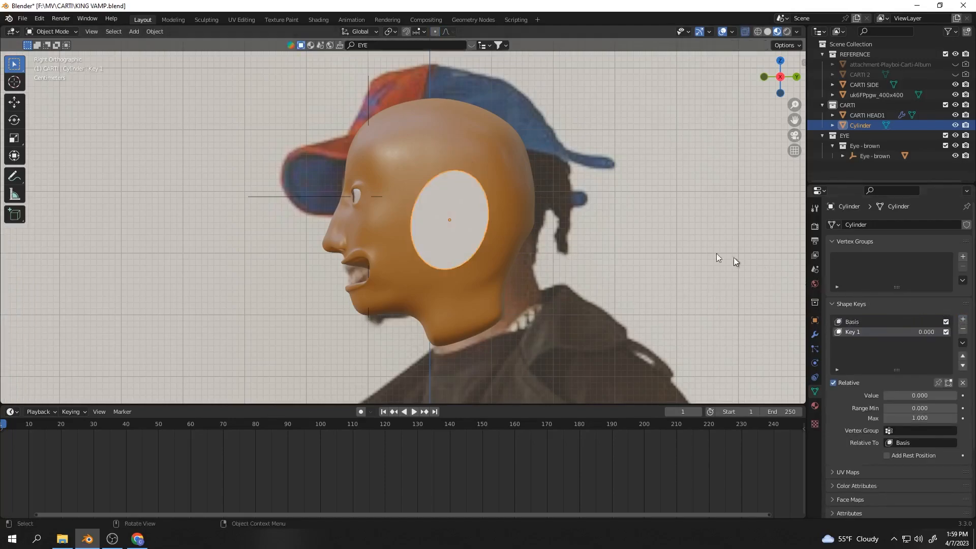
key(Tab)
key(g)
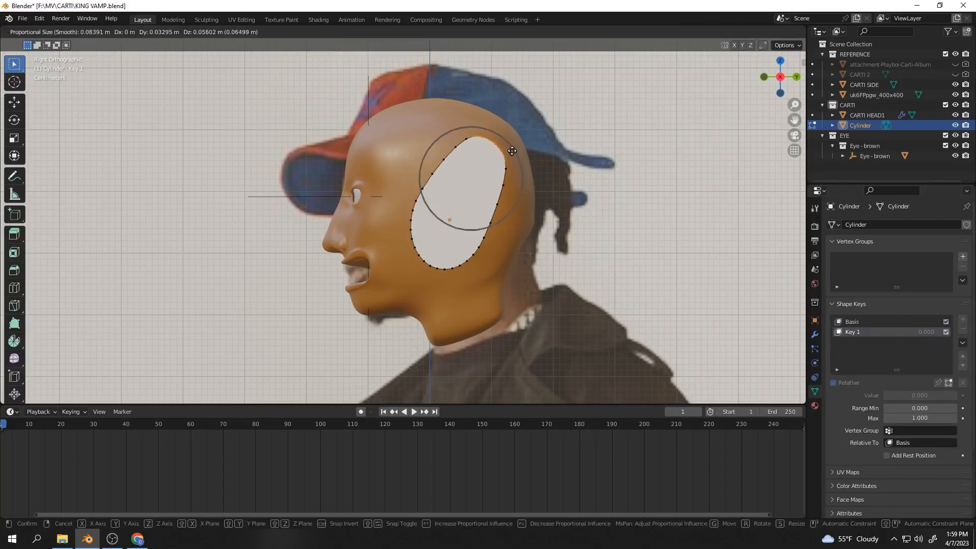
click(513, 150)
key(Tab)
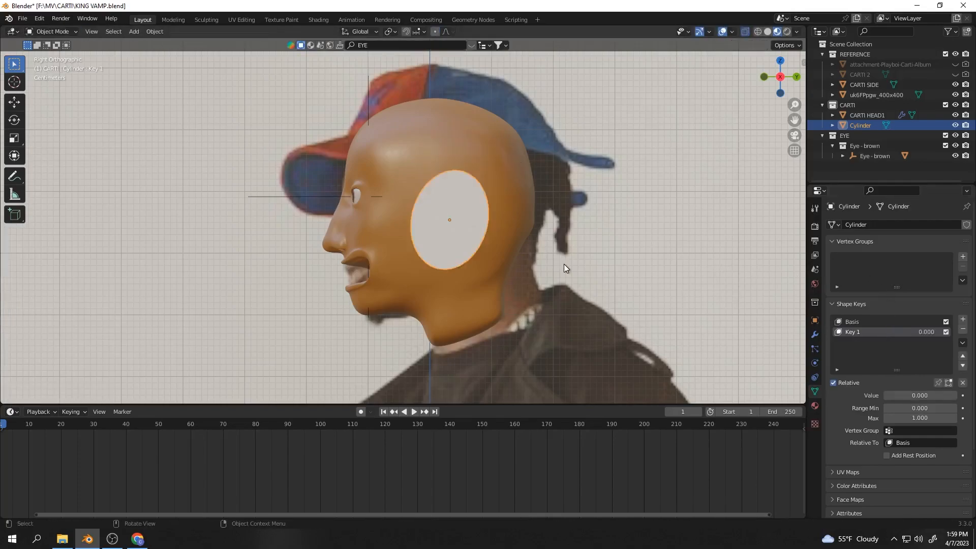
Test the Key 1 shape key by raising its value to 1.000 and returning it to 0.000.
click(872, 321)
click(876, 331)
drag(901, 395, 956, 395)
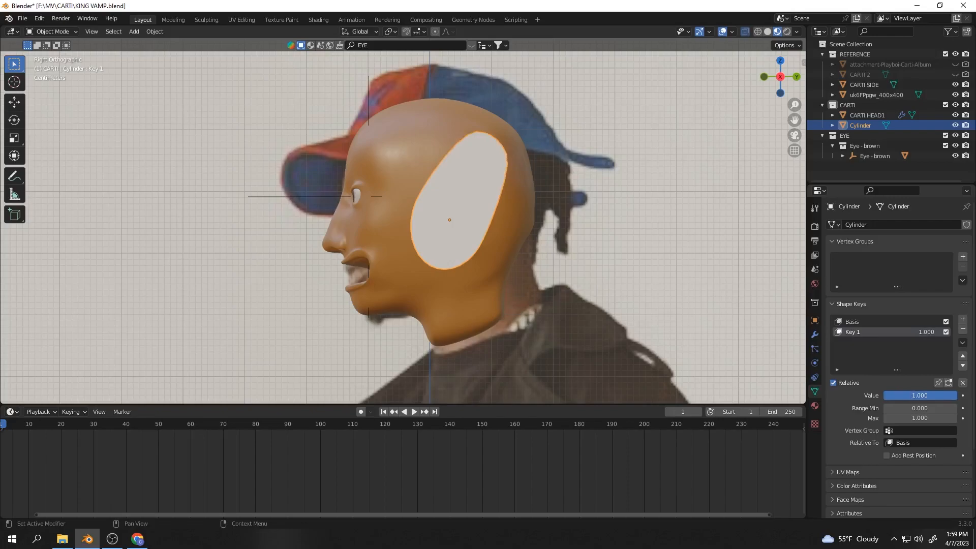
drag(955, 395, 884, 395)
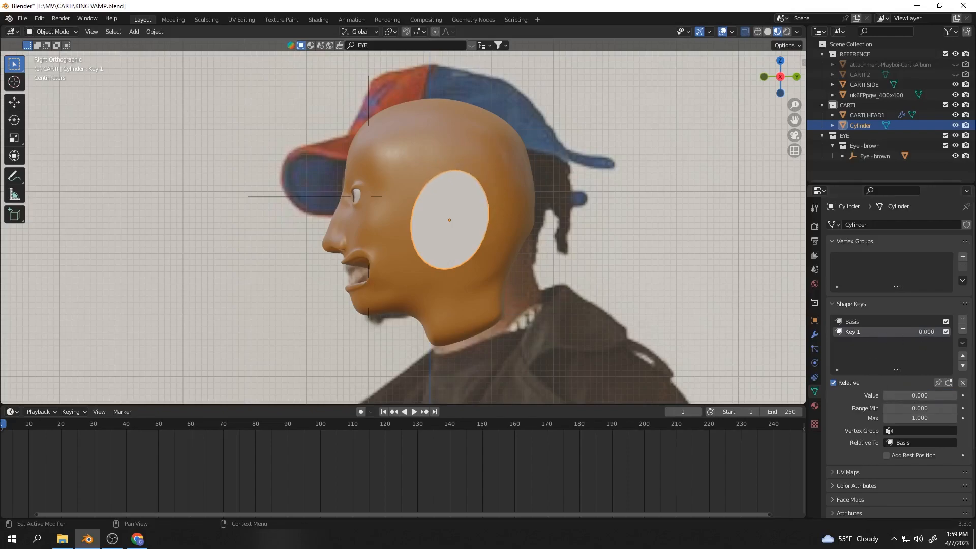
Resize the disc and move it up and back toward the ear in the side reference photo.
key(s)
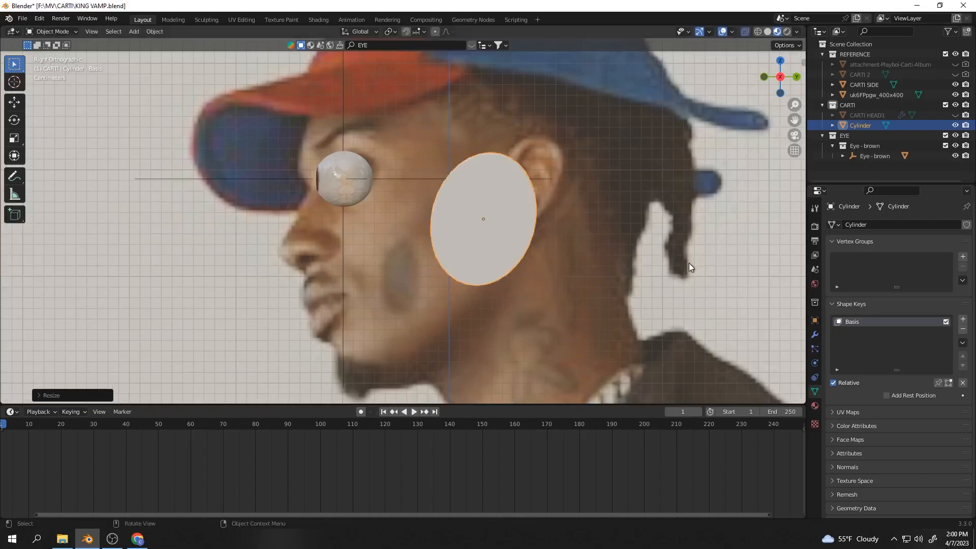
click(689, 263)
scroll(633, 264, up, 2)
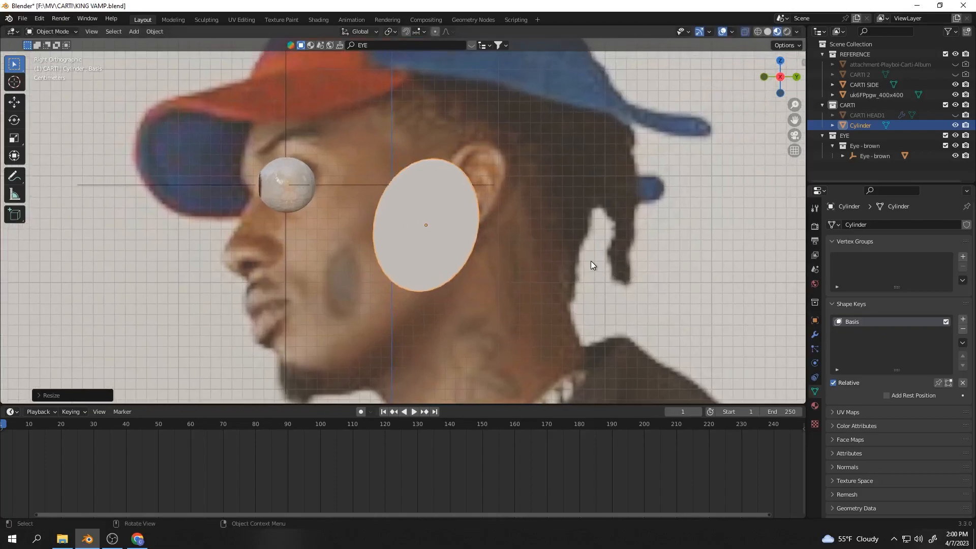
key(g)
click(628, 241)
Start editing the disc's mesh and switch the viewport to solid shading with a neutral grey MatCap.
key(Tab)
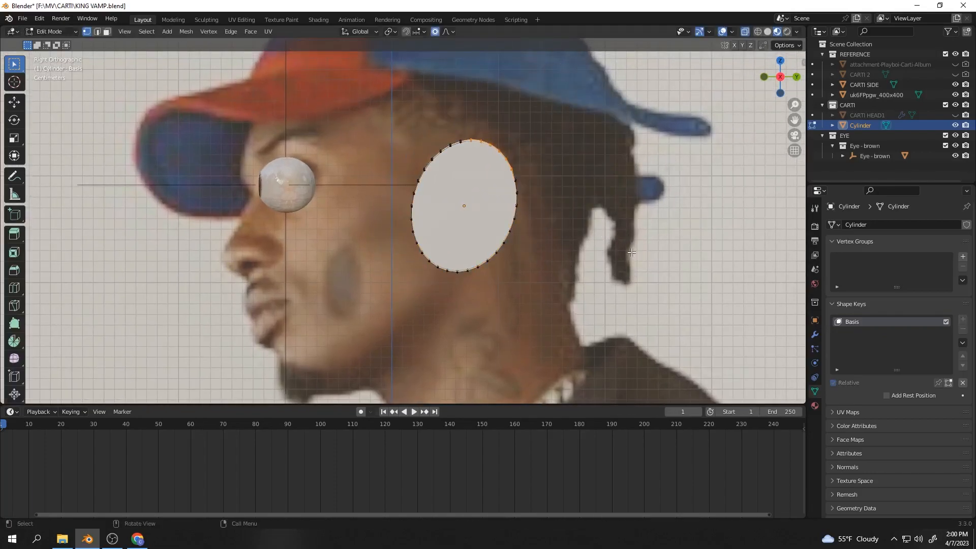
click(767, 32)
click(798, 32)
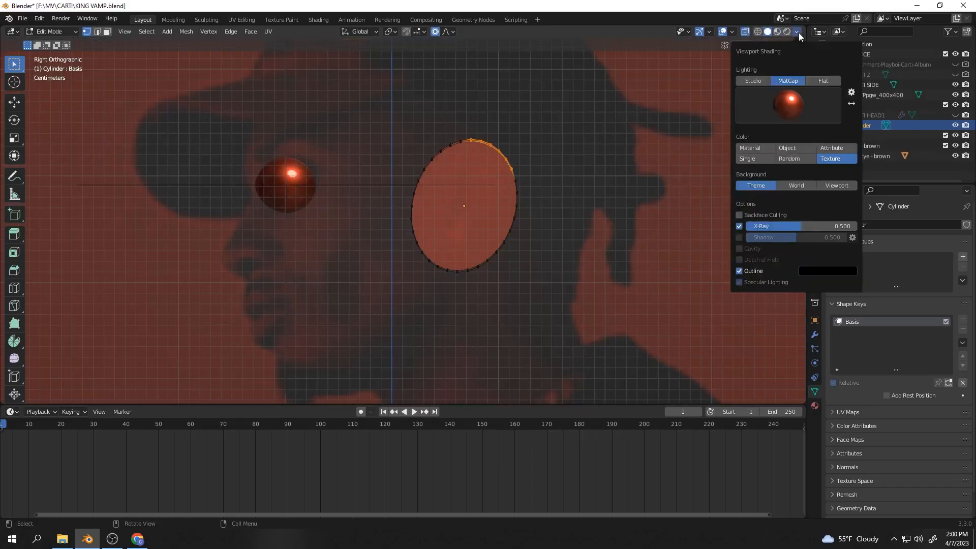
click(788, 104)
click(799, 140)
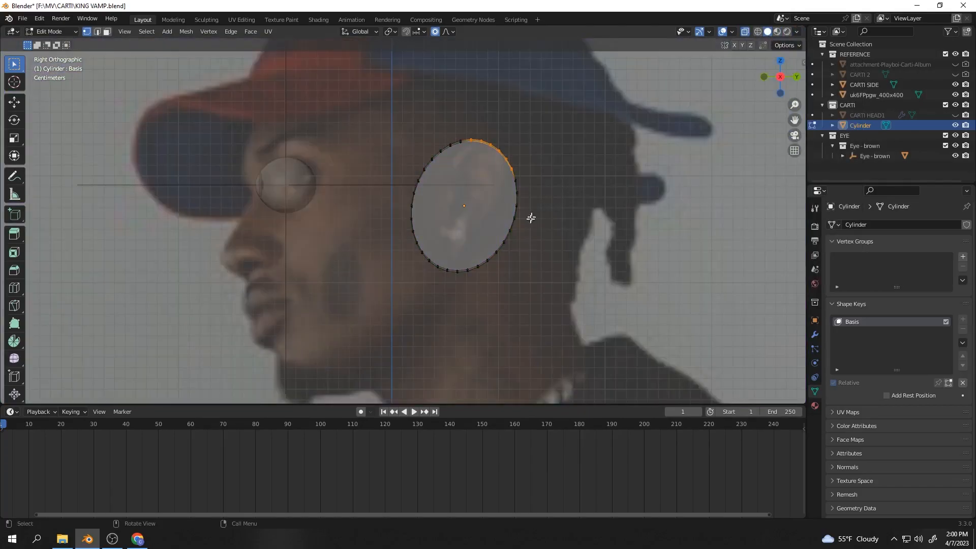
Reshape the disc's rim into a slanted ear outline with proportional editing and turn off X-ray.
key(g)
scroll(528, 218, down, 5)
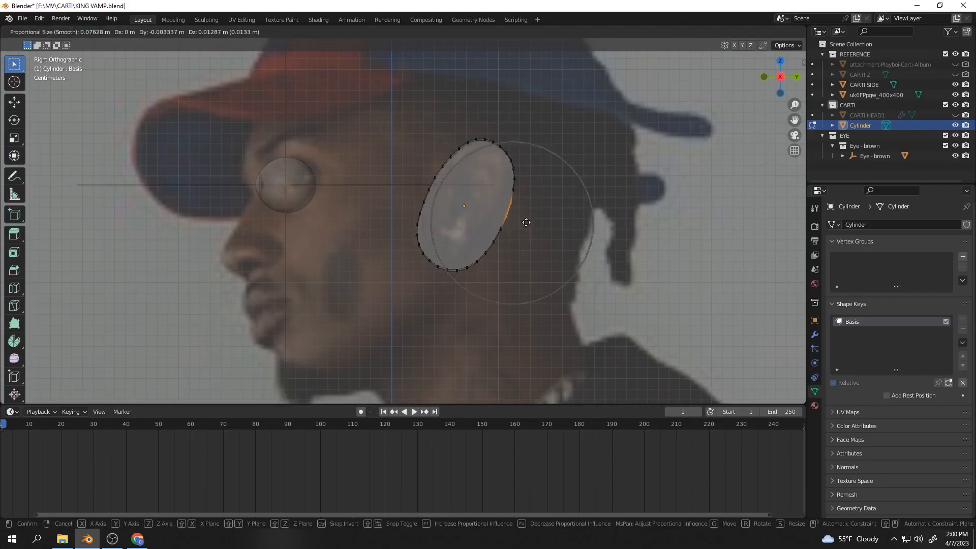
click(517, 224)
middle_drag(517, 224, 549, 247)
key(Tab)
key(alt+z)
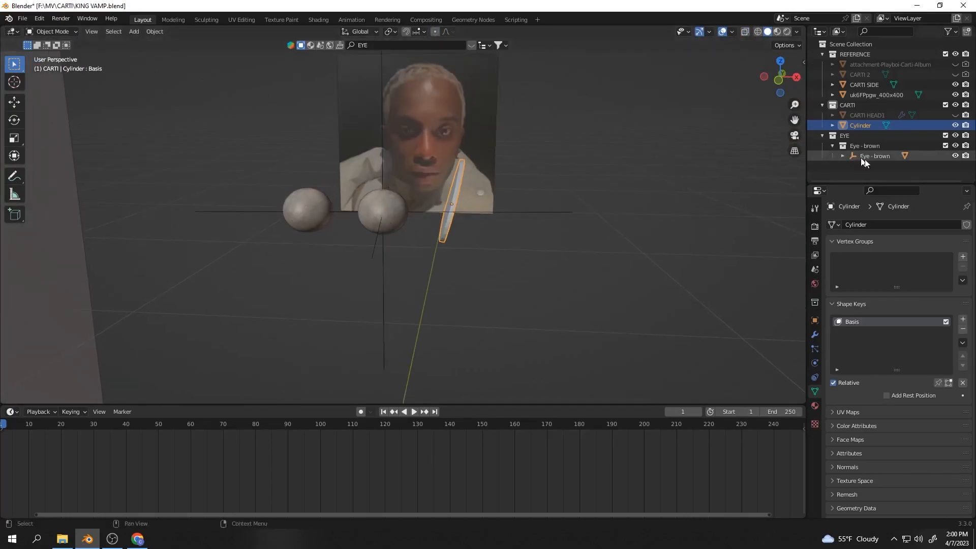
Show CARTI HEAD1 again and move the ear disc along X to fit against the side of the head.
click(955, 115)
middle_drag(686, 244, 509, 223)
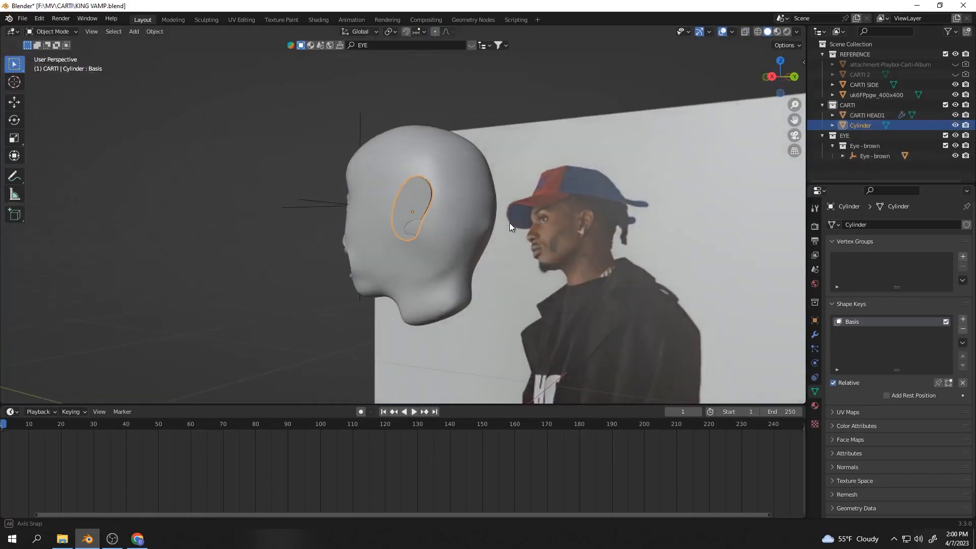
scroll(511, 221, up, 3)
scroll(501, 235, up, 1)
scroll(431, 214, up, 1)
mouse_move(433, 214)
middle_down()
mouse_move(395, 205)
mouse_move(461, 215)
mouse_move(420, 201)
mouse_move(371, 202)
mouse_move(425, 220)
mouse_move(550, 216)
middle_up()
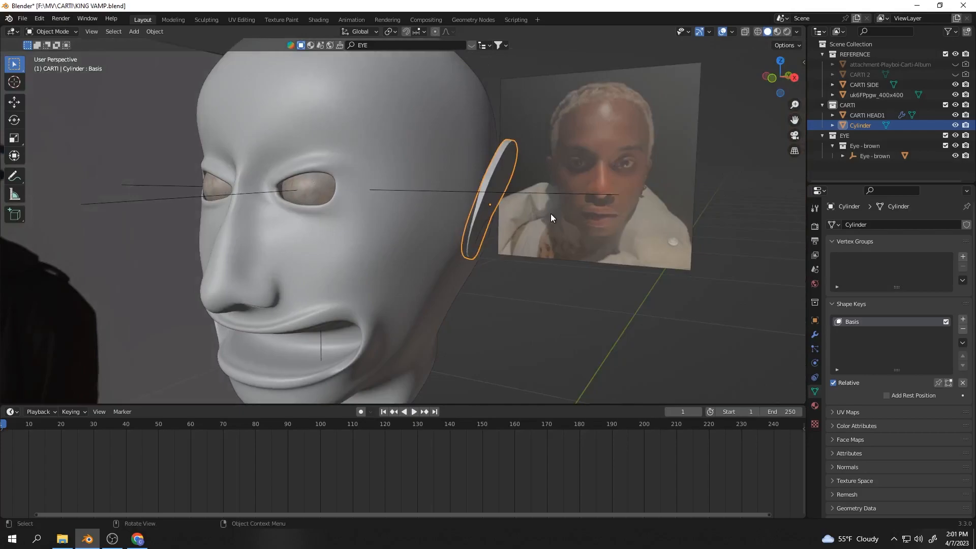
key(g)
key(x)
click(558, 216)
Reposition the ear disc against the front reference photo in front view with X-ray on.
key(alt+z)
key(alt+z)
scroll(477, 216, down, 4)
middle_drag(479, 215, 564, 201)
click(564, 200)
key(alt+z)
key(KP_1)
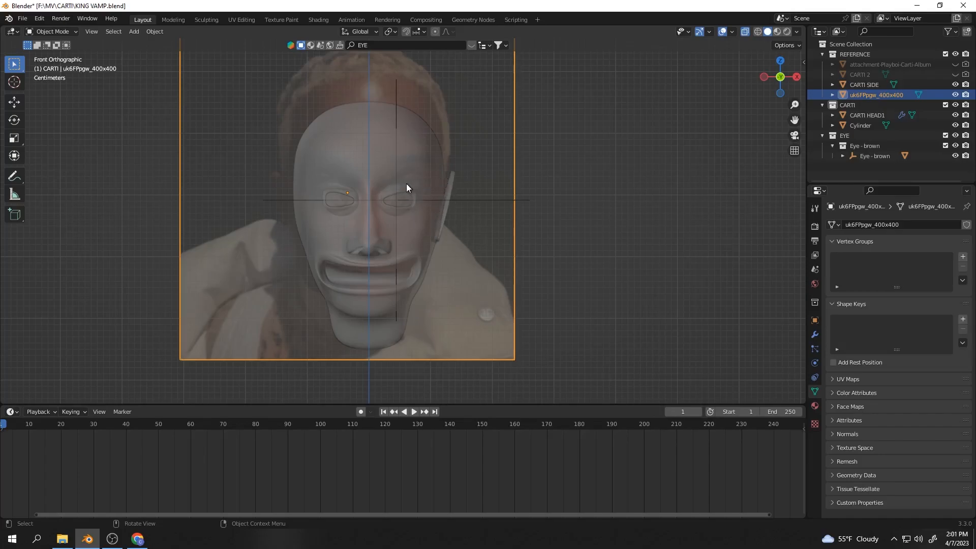
click(452, 185)
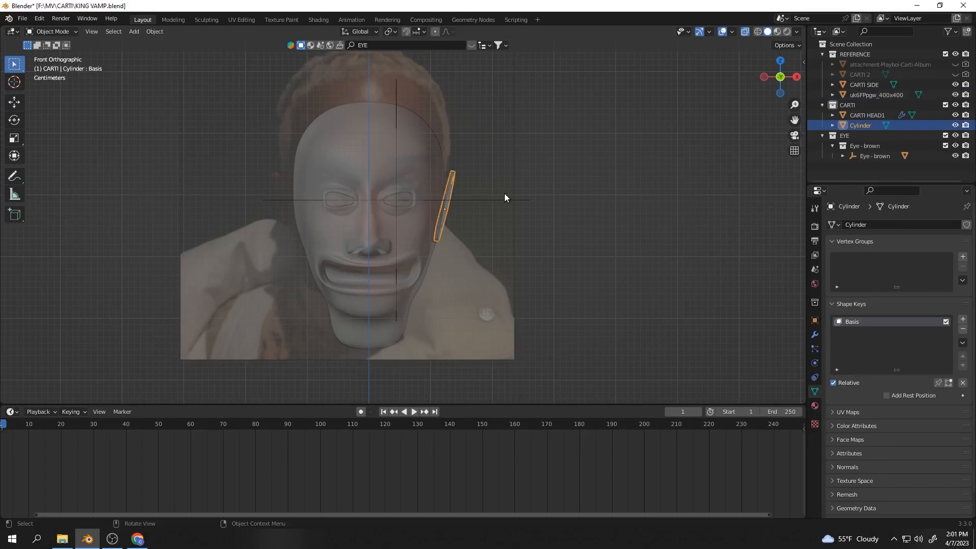
key(g)
click(499, 208)
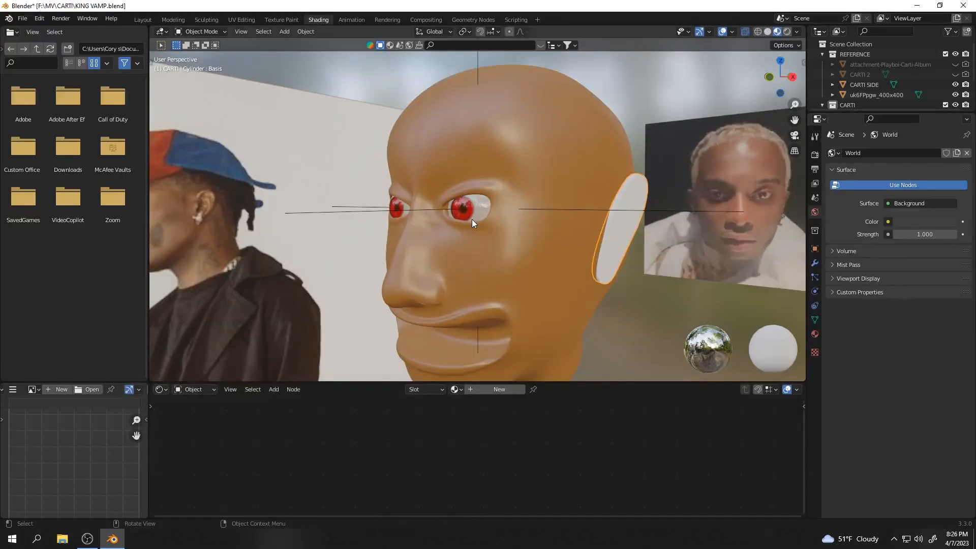
Set the Fac of the Iris.001 material's Hue Saturation Value node to 0.000 and view the eyes from the front.
scroll(477, 459, down, 1)
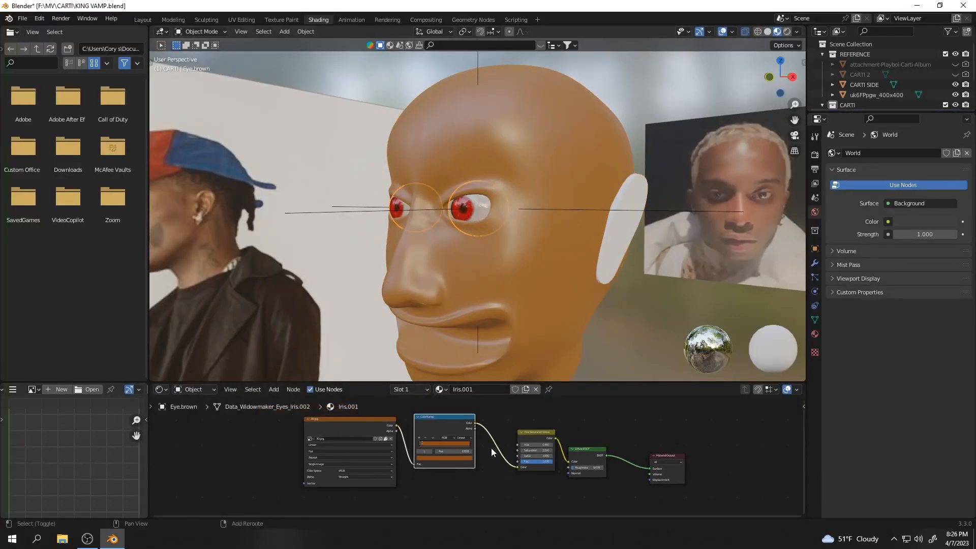
middle_drag(509, 450, 452, 448)
scroll(491, 448, down, 2)
scroll(482, 465, up, 4)
scroll(484, 468, up, 1)
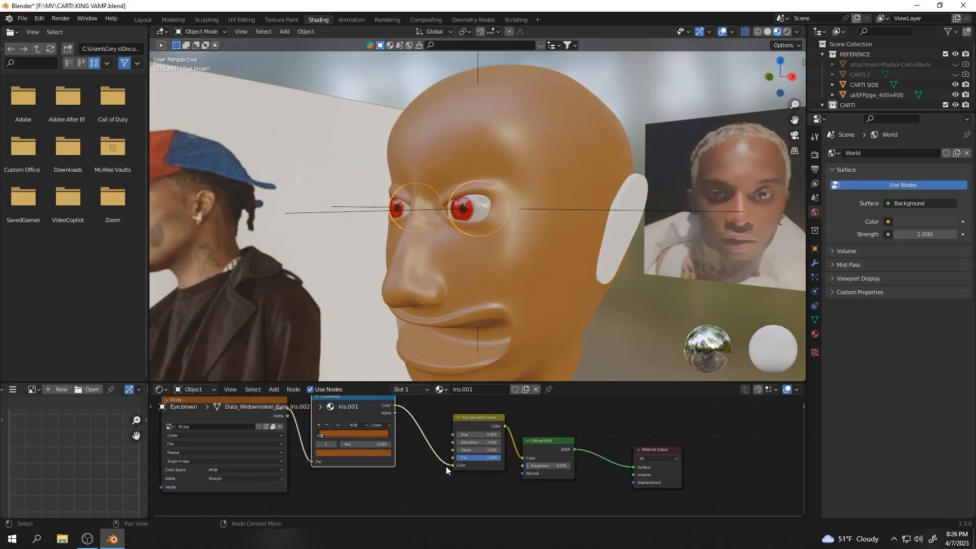
drag(486, 457, 459, 457)
middle_drag(437, 356, 441, 258)
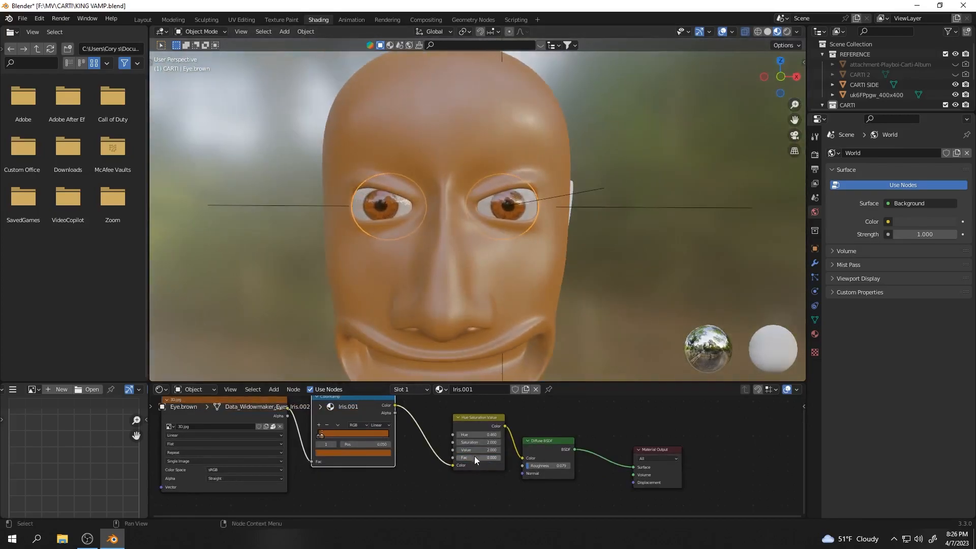
Restore the Hue Saturation Value node's Fac to 1.000 and check the red irises from several angles.
drag(462, 457, 478, 446)
scroll(514, 276, down, 2)
scroll(526, 284, up, 3)
scroll(557, 254, down, 3)
middle_drag(556, 255, 577, 229)
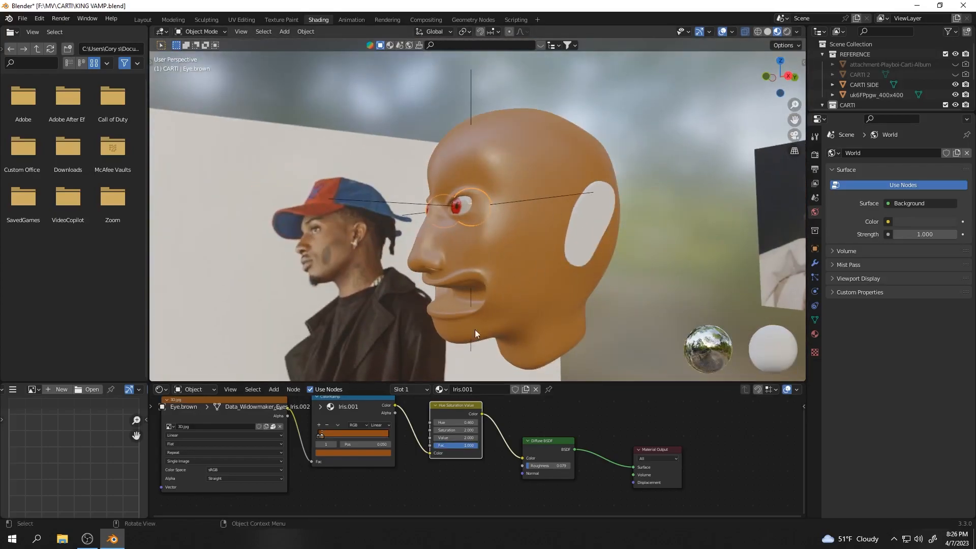
scroll(452, 307, up, 2)
scroll(478, 305, down, 2)
middle_drag(441, 291, 507, 296)
scroll(493, 288, up, 3)
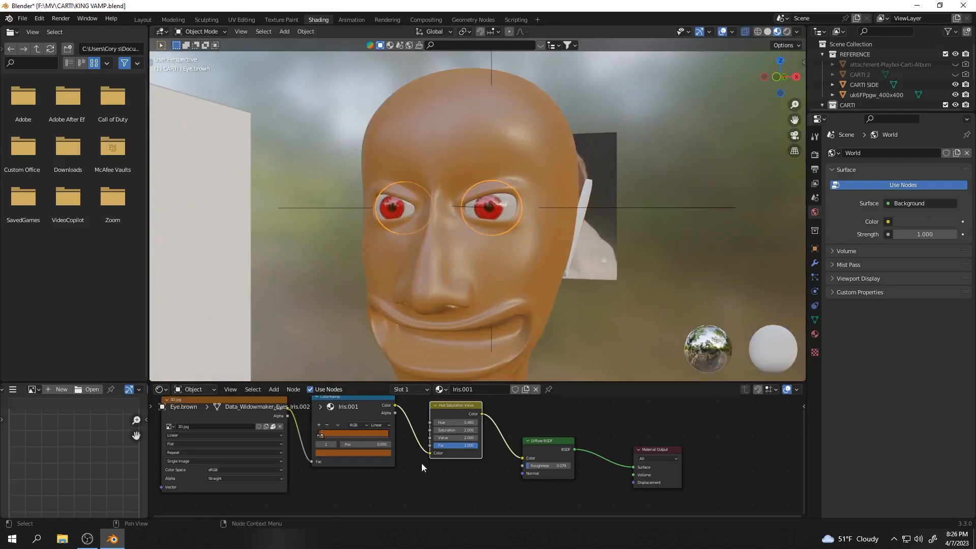
mouse_move(475, 444)
mouse_down()
mouse_move(437, 444)
mouse_move(475, 445)
mouse_up()
Try adjusting the iris material's ColorRamp node and undo the last change.
drag(336, 416, 325, 450)
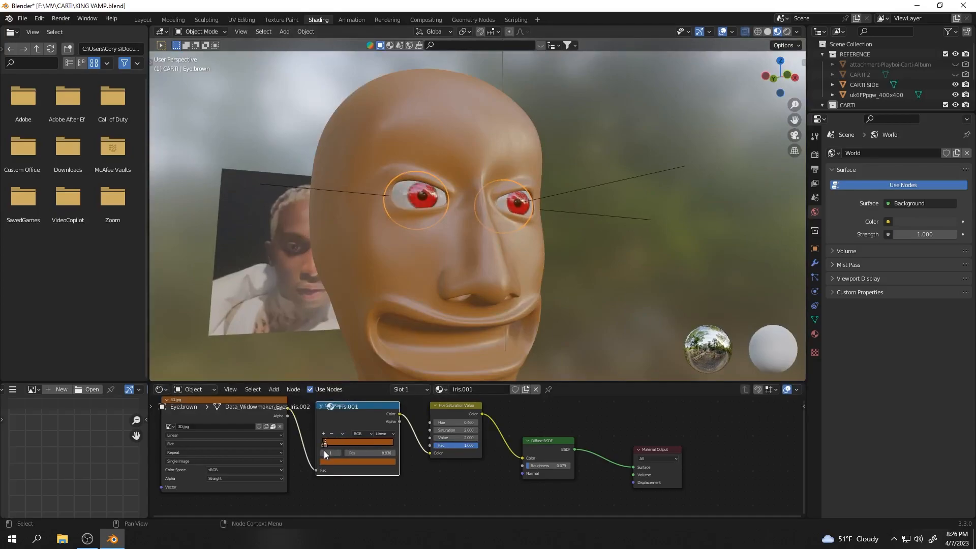
middle_drag(538, 264, 503, 289)
scroll(447, 339, up, 1)
key(ctrl+z)
scroll(366, 436, down, 1)
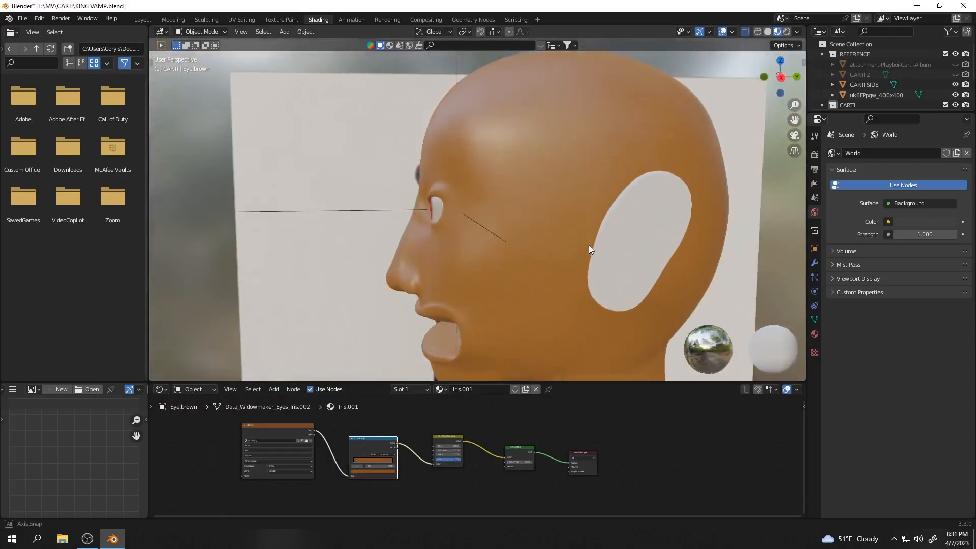
Inset the ear disc's outer side face twice to create two concentric rings inside the rim.
click(617, 240)
middle_drag(669, 248, 554, 257)
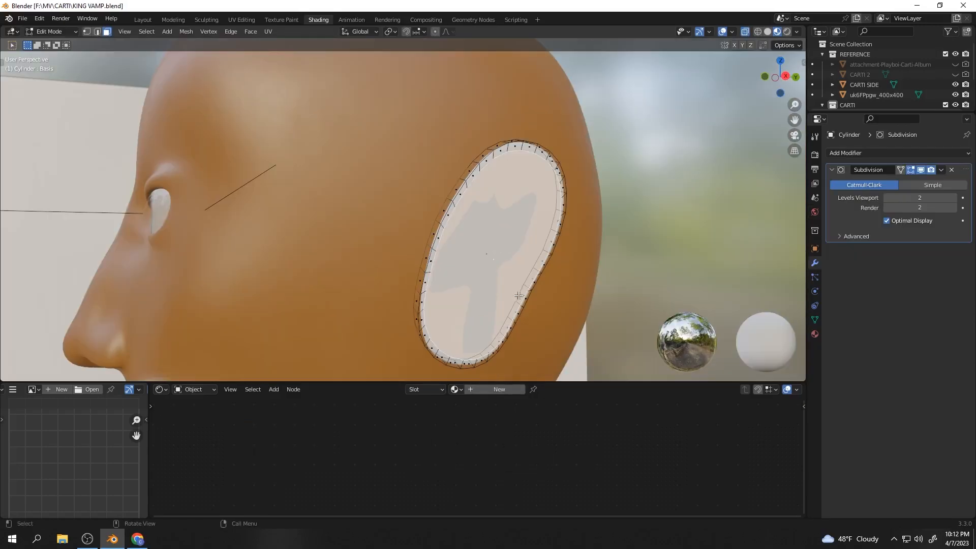
middle_drag(558, 267, 510, 270)
scroll(510, 270, up, 3)
middle_drag(336, 262, 384, 263)
scroll(436, 282, down, 1)
scroll(483, 309, up, 1)
shift+middle_drag(511, 303, 470, 292)
key(i)
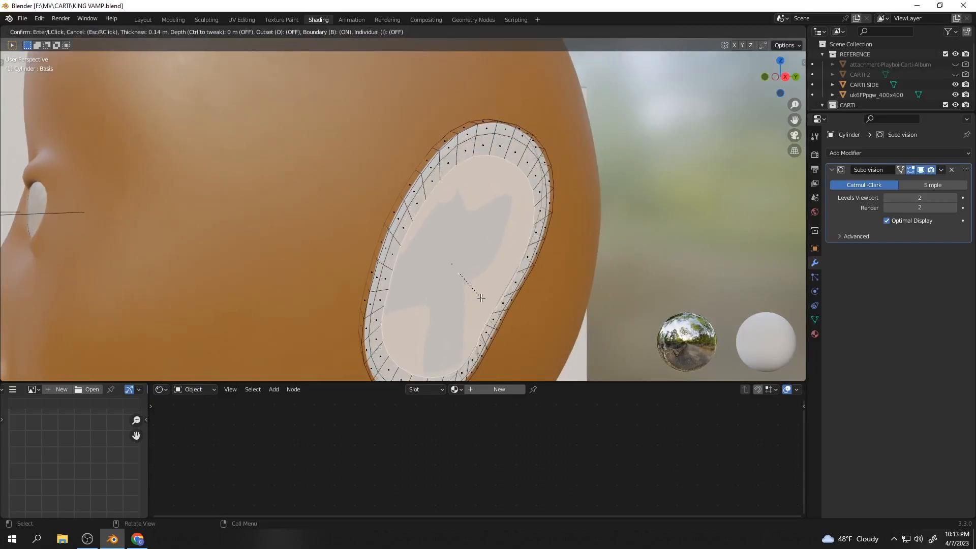
click(527, 299)
key(i)
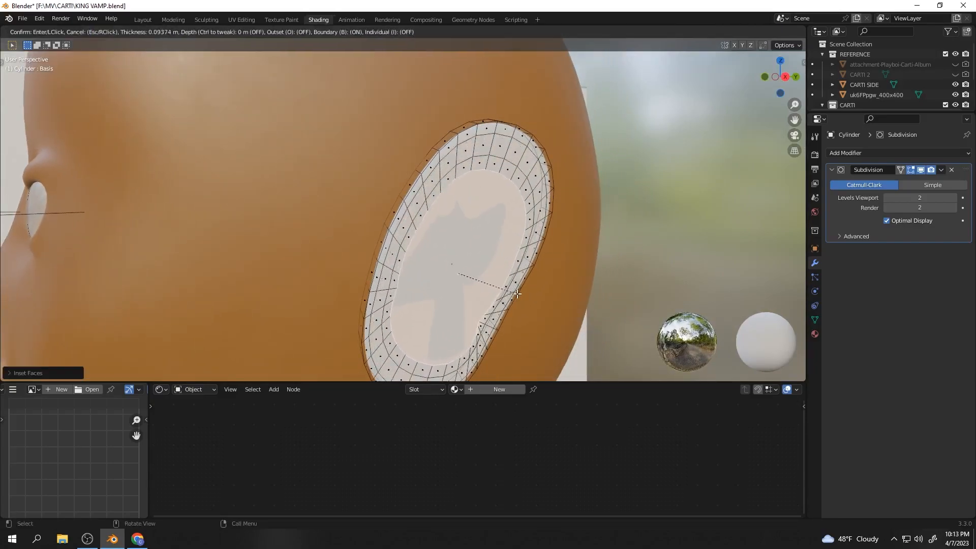
click(509, 302)
Turn on proportional editing and assign the existing CUDI material to the ear.
middle_drag(510, 308, 524, 321)
key(o)
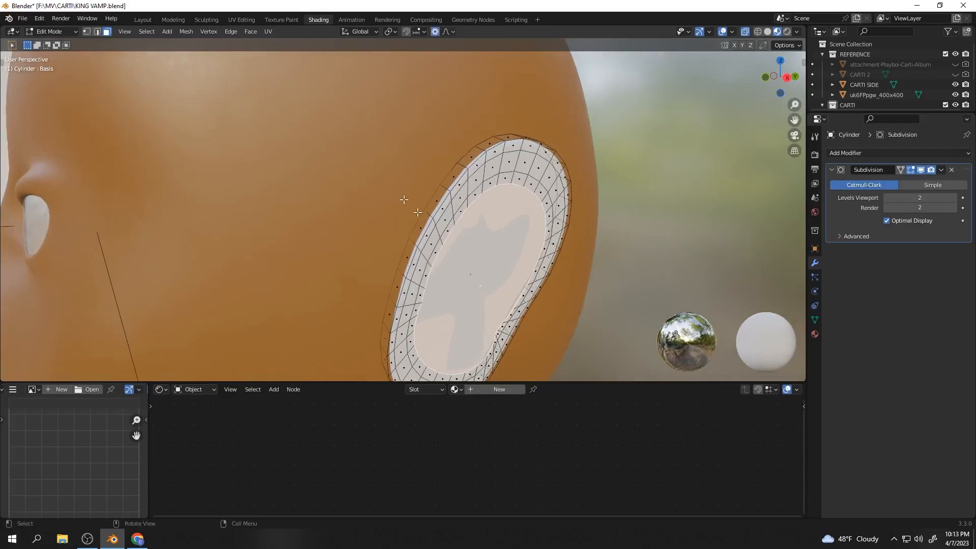
click(462, 392)
click(487, 443)
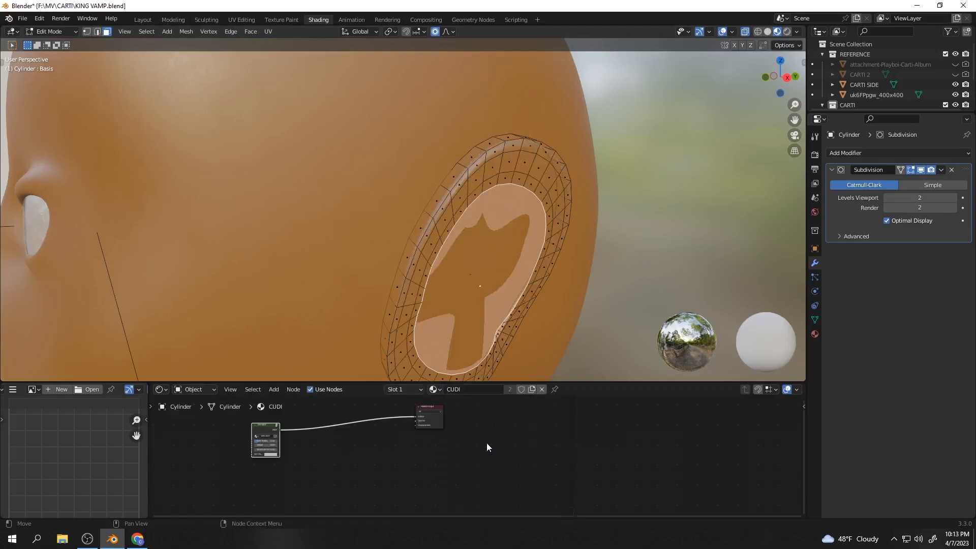
Extrude the ear's central face inward twice to form the hollow of the ear.
key(e)
click(542, 285)
key(e)
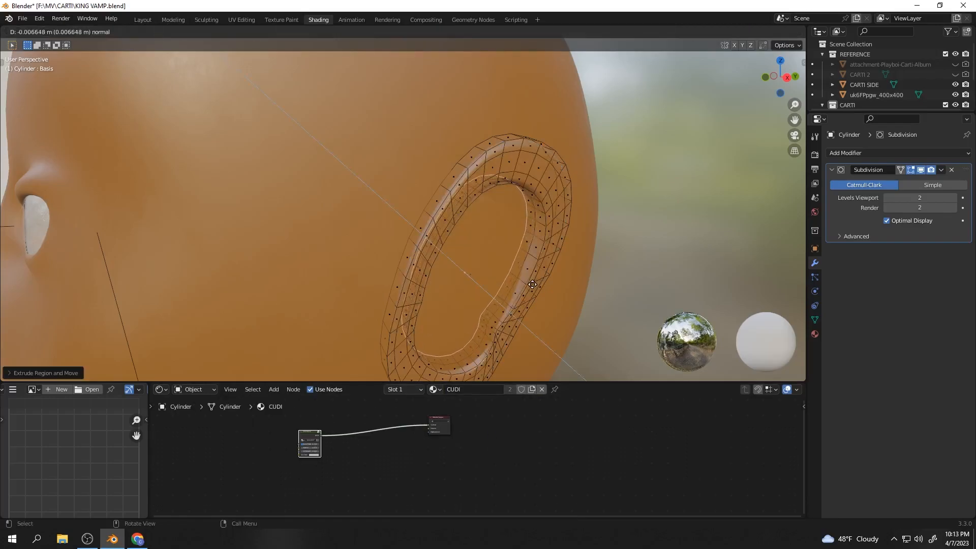
click(536, 287)
middle_drag(519, 291, 434, 319)
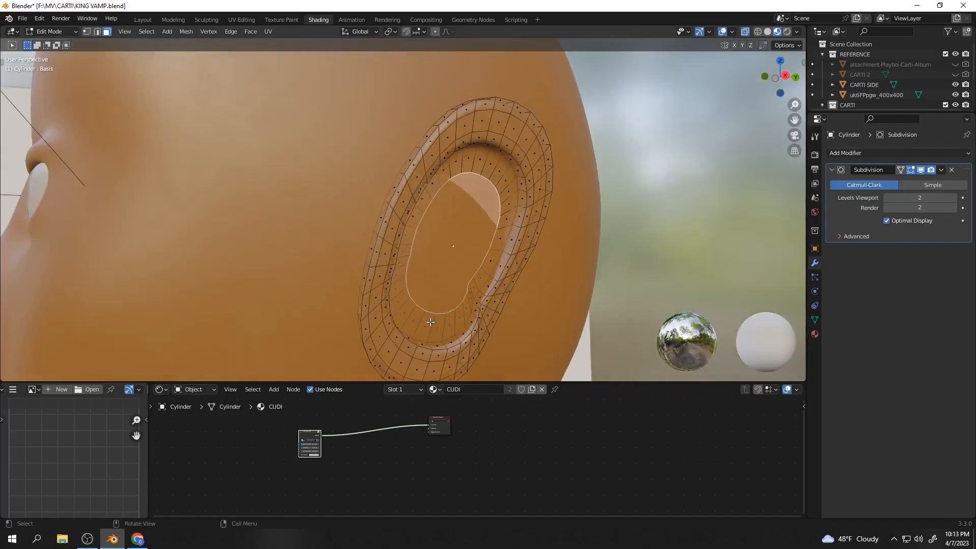
Move the recessed central face to adjust the hollow, leave mesh editing and check the ear on the whole head.
key(g)
key(o)
click(460, 290)
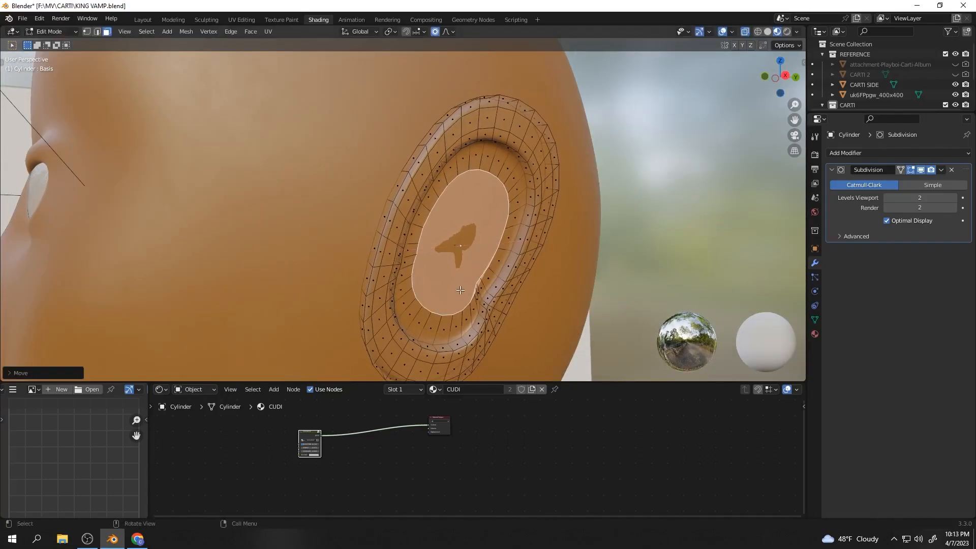
key(Tab)
scroll(460, 290, down, 5)
middle_drag(535, 230, 454, 234)
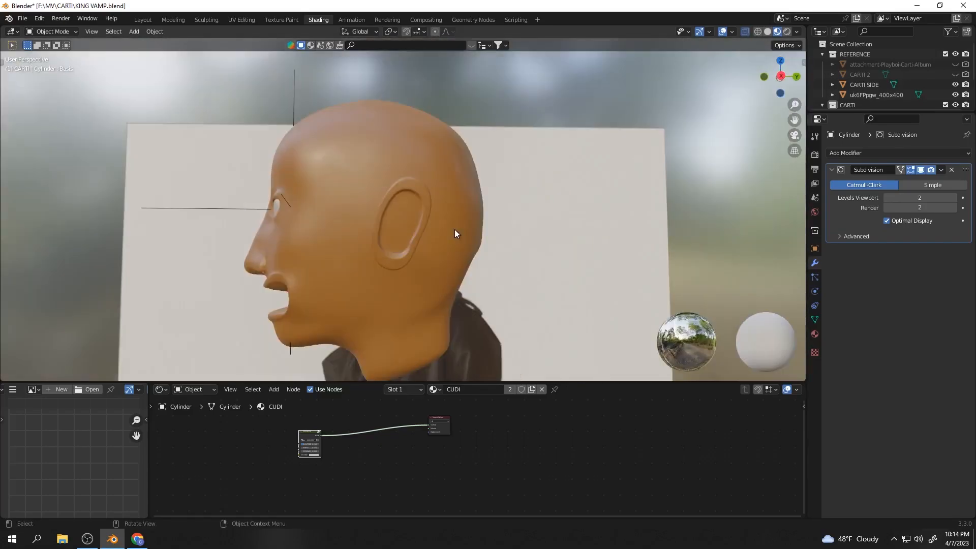
scroll(378, 252, up, 2)
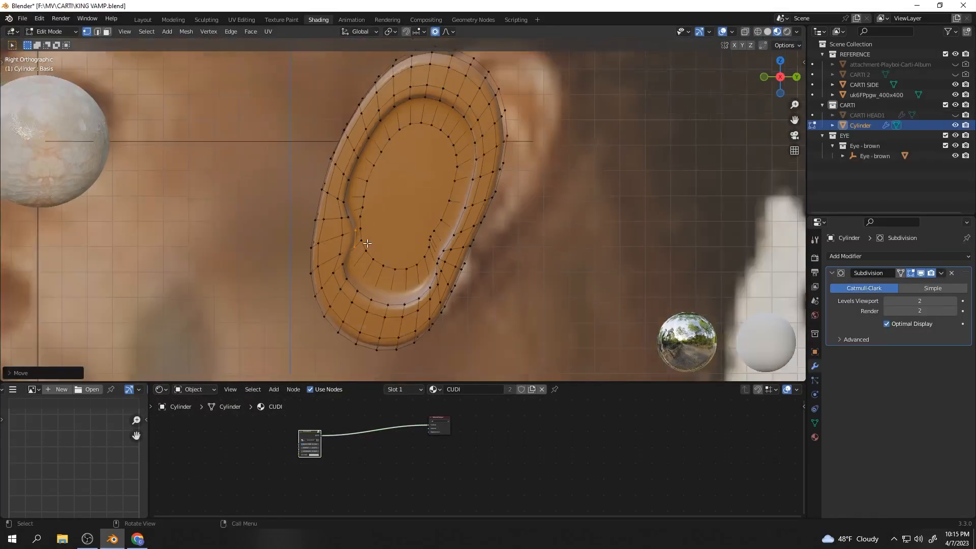
Switch to the Layout workspace and change the ear mesh to face selection.
scroll(367, 244, down, 3)
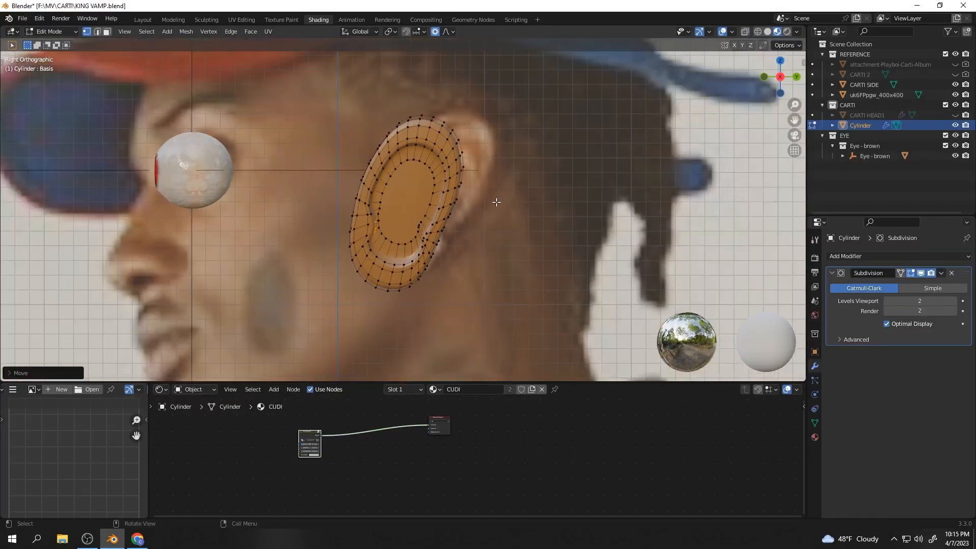
scroll(453, 206, up, 1)
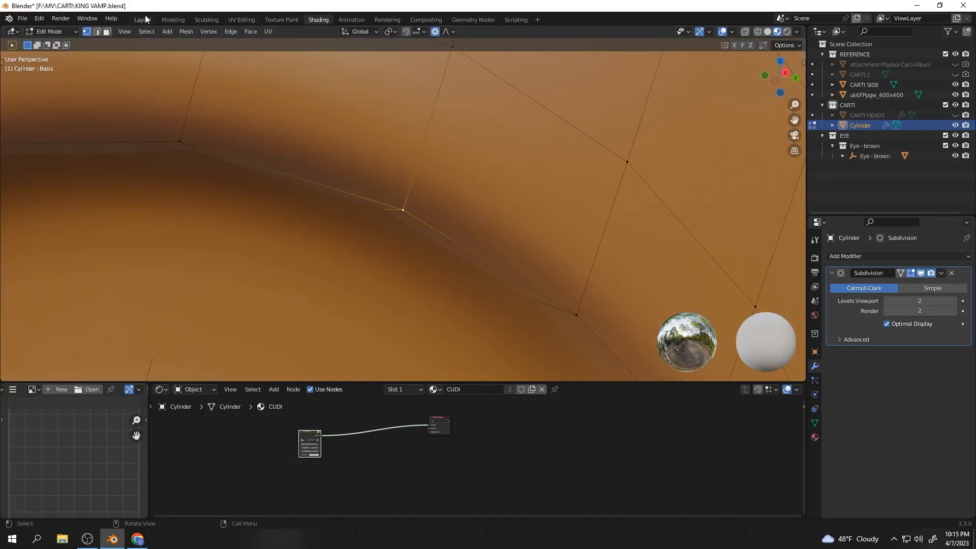
click(144, 19)
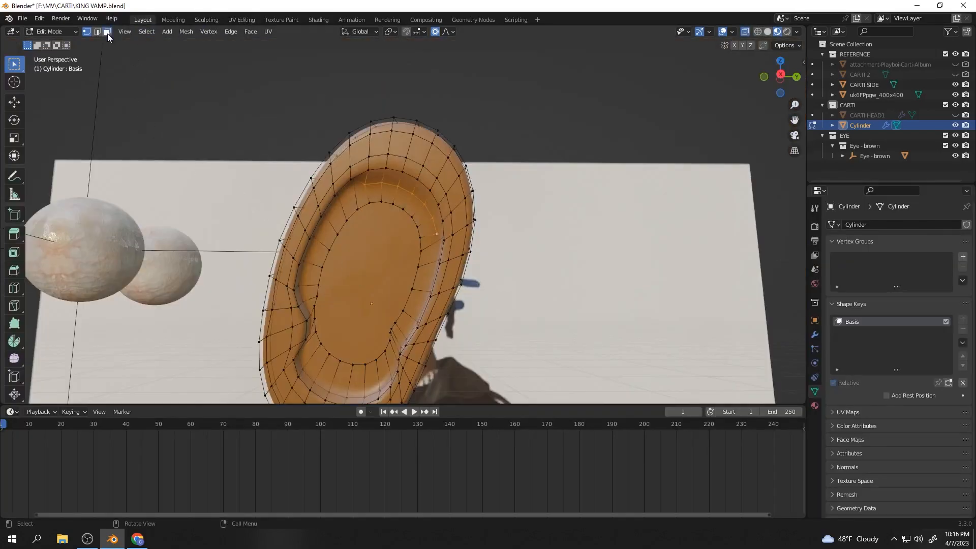
click(107, 32)
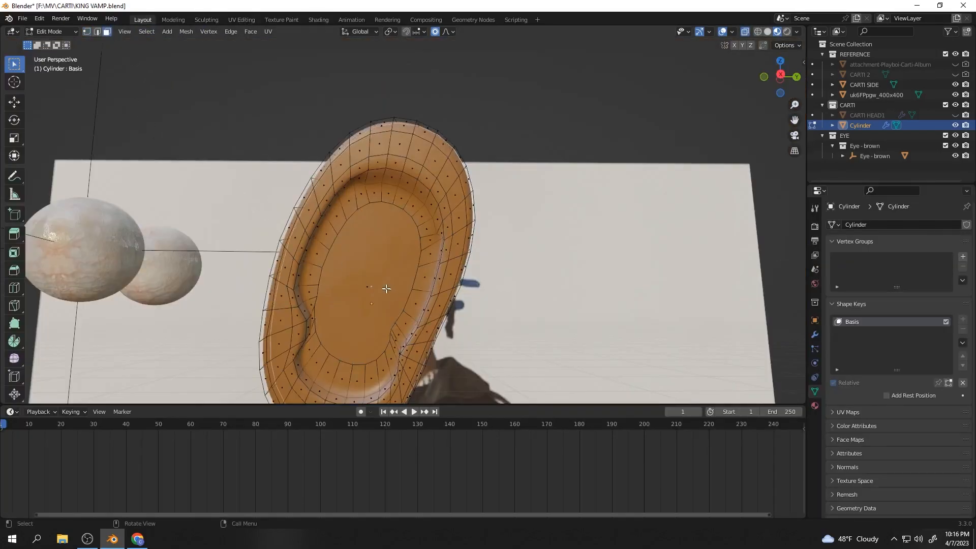
click(358, 289)
key(i)
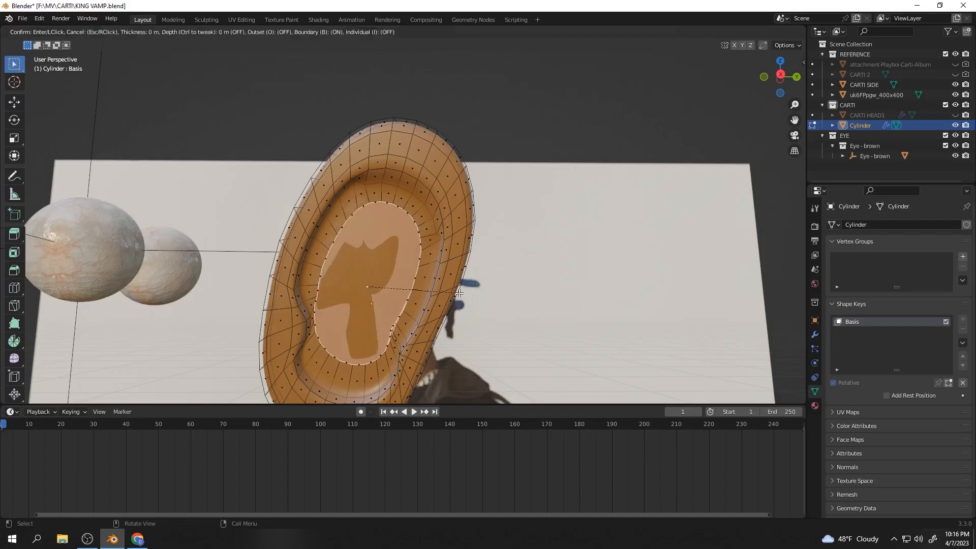
click(458, 283)
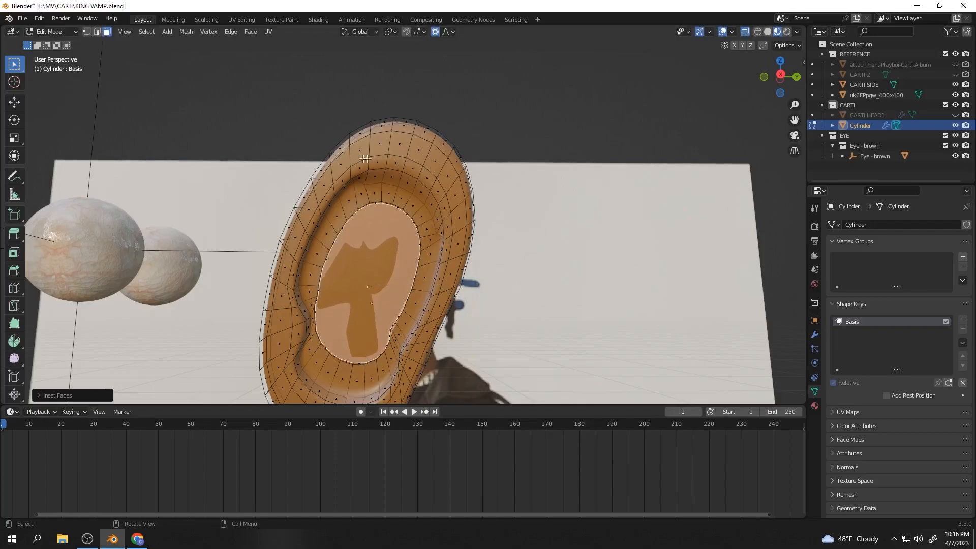
key(ctrl+z)
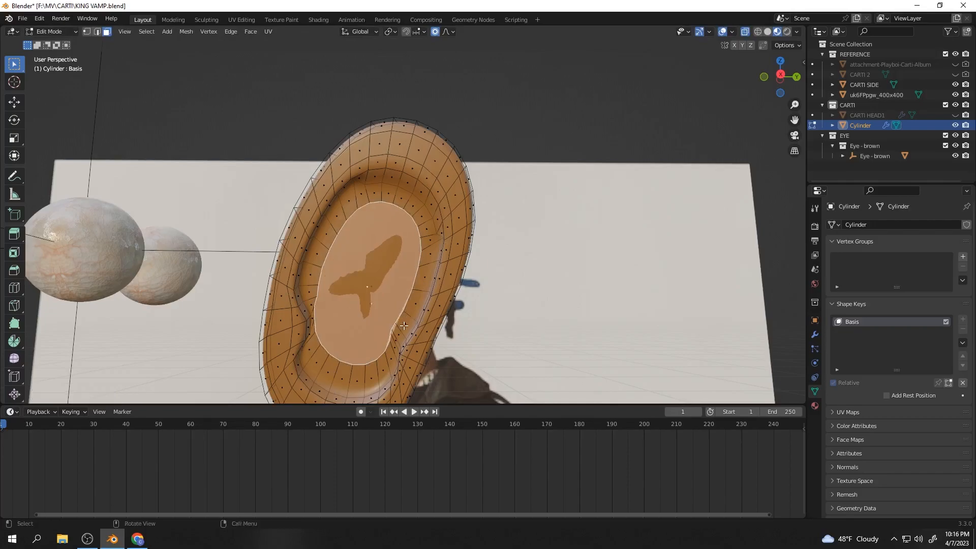
Change to vertex selection and select vertices around the inner rim of the ear's hollow.
middle_drag(460, 261, 483, 287)
middle_drag(401, 297, 327, 281)
click(780, 75)
key(1)
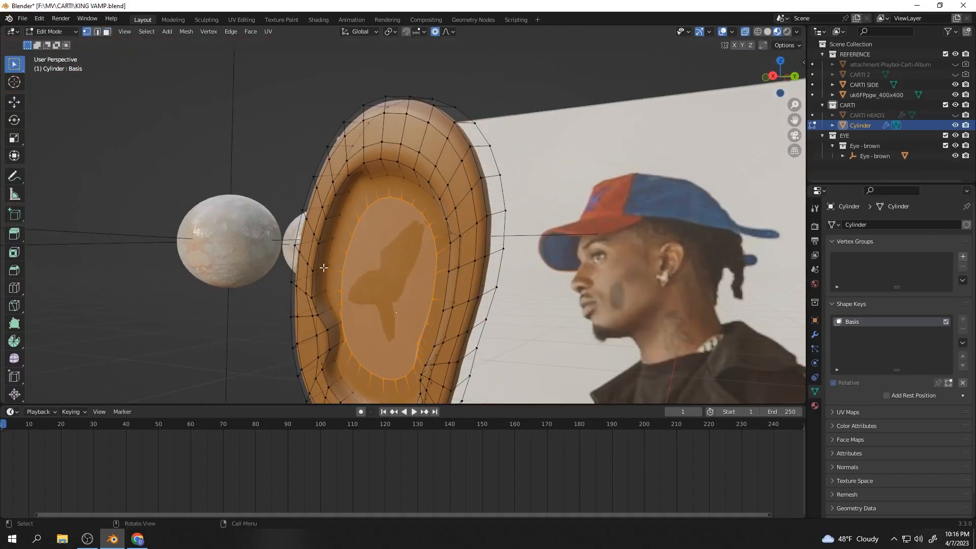
click(322, 267)
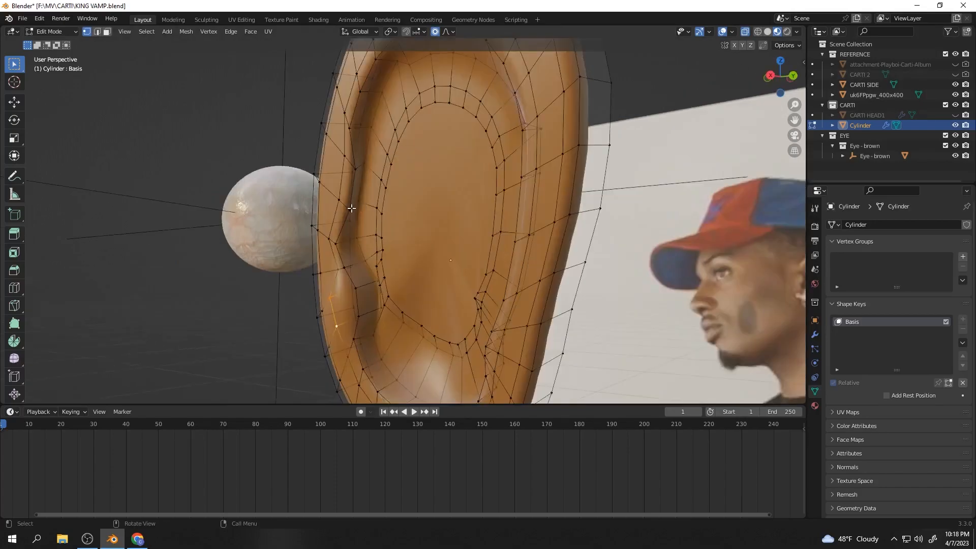
shift+click(390, 92)
middle_drag(390, 92, 452, 145)
Add a Mirror modifier to the ear.
click(783, 79)
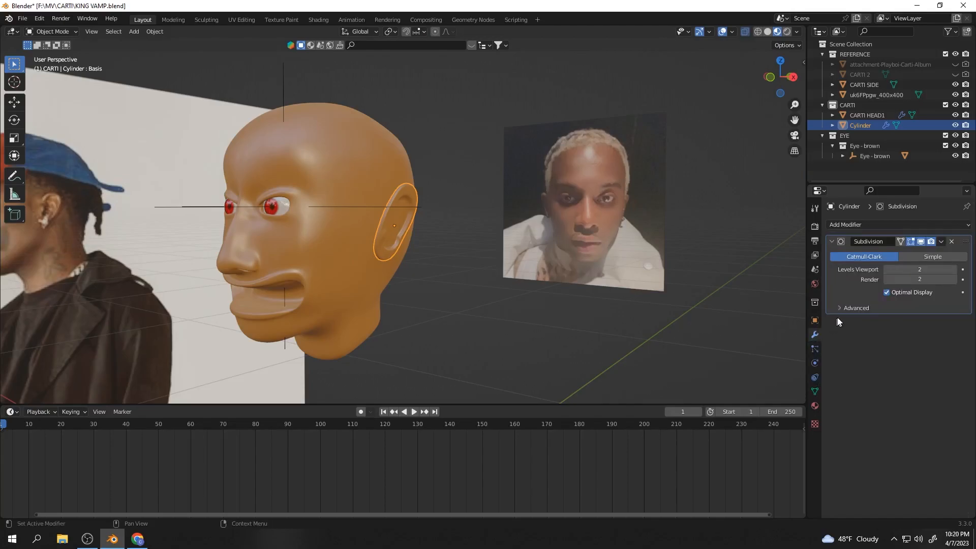
click(897, 224)
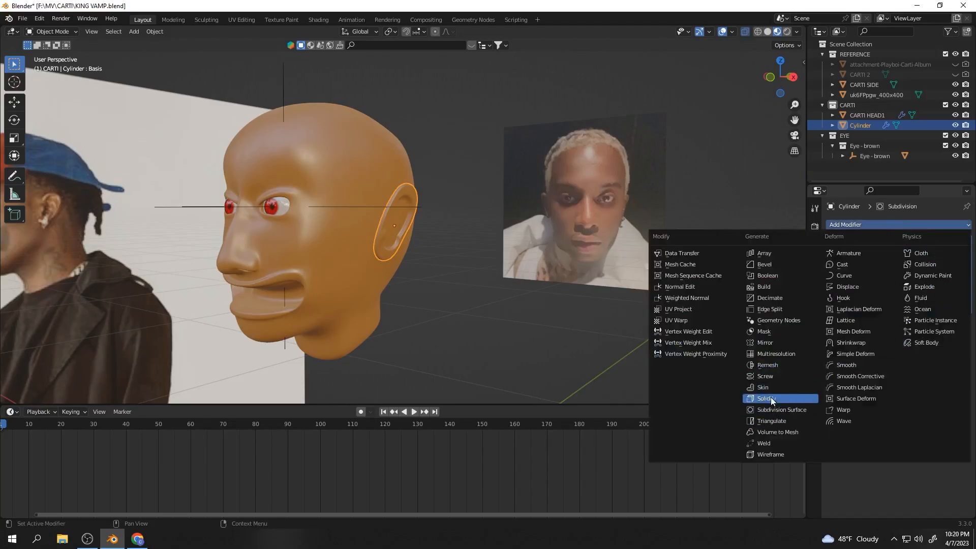
click(769, 343)
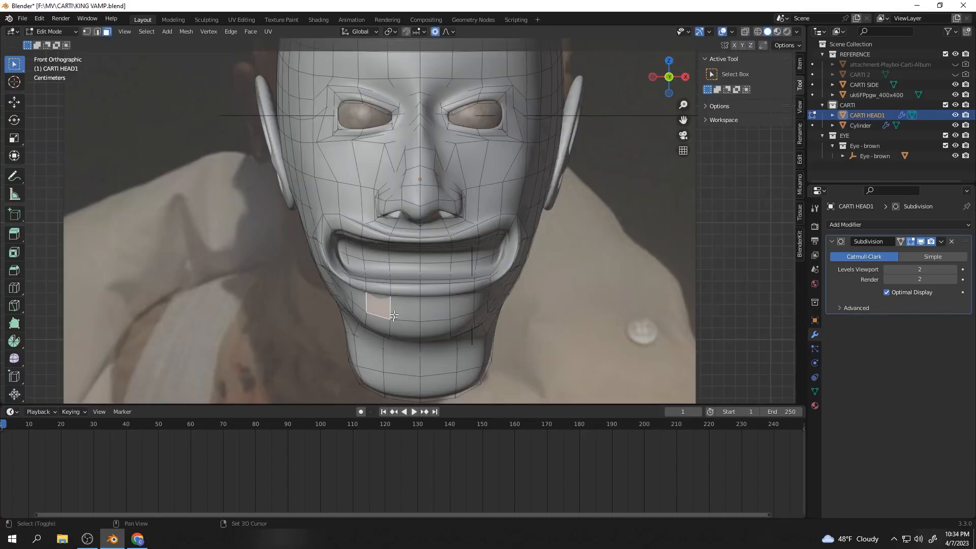
Extend the face selection across the chin of the head, below the lower lip.
shift+click(405, 307)
shift+click(436, 308)
shift+click(459, 310)
shift+click(432, 332)
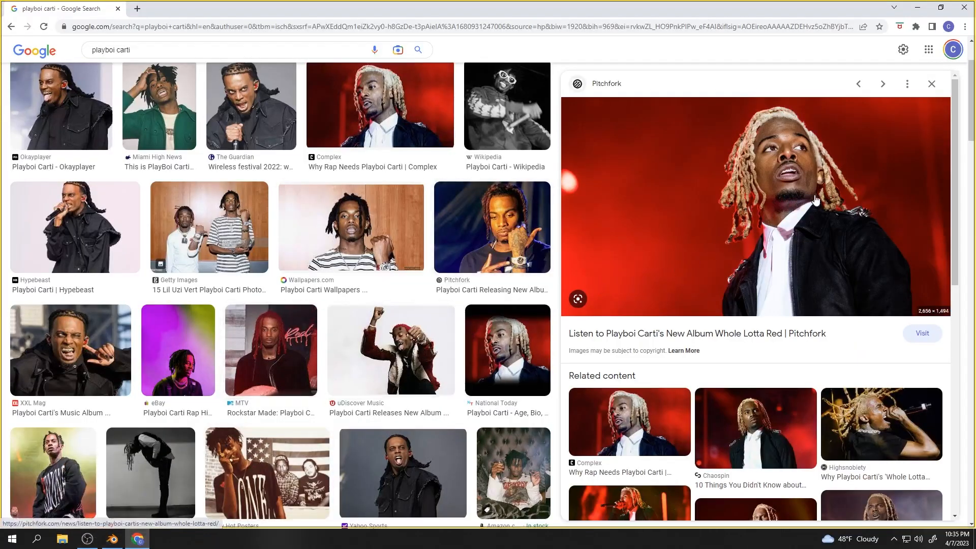
Return from the browser to Blender, complete the chin face selection and separate a copy of it as its own object.
click(131, 521)
scroll(277, 310, up, 2)
middle_drag(287, 287, 381, 282)
shift+click(382, 286)
shift+click(476, 288)
mouse_move(559, 286)
middle_down()
mouse_move(501, 304)
mouse_move(550, 273)
middle_up()
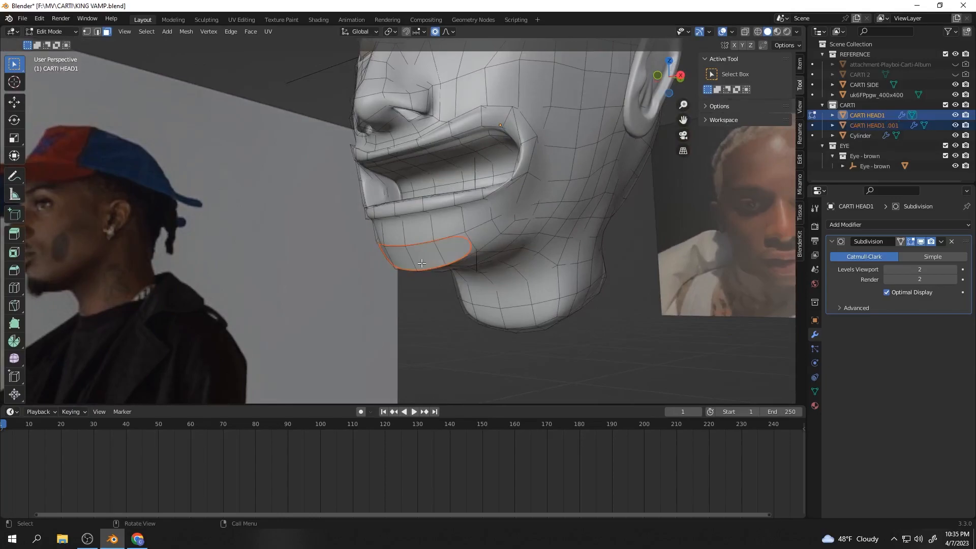
Assign the carti hair material to the separated chin patch and show it in Material Preview shading.
middle_drag(439, 280, 594, 289)
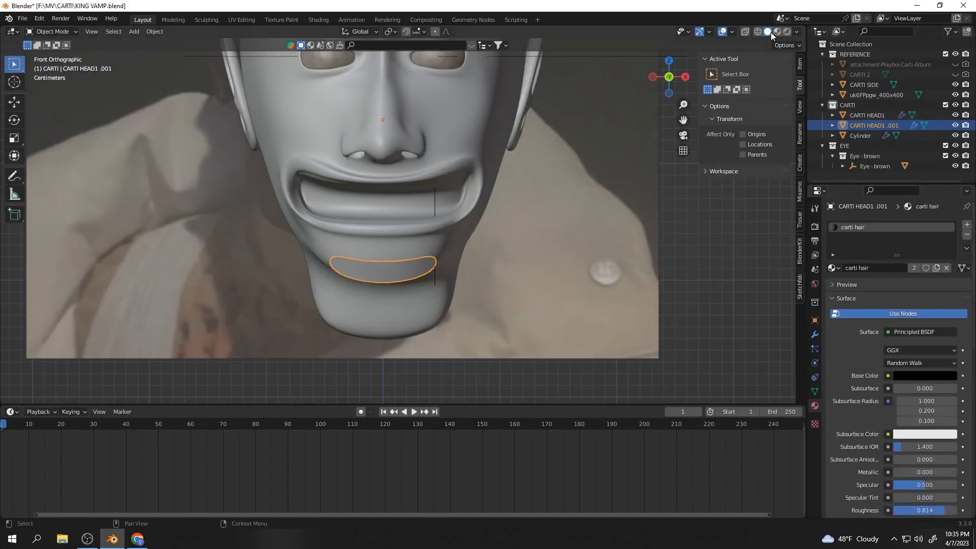
click(777, 32)
scroll(394, 231, up, 3)
scroll(396, 205, down, 3)
scroll(404, 212, up, 4)
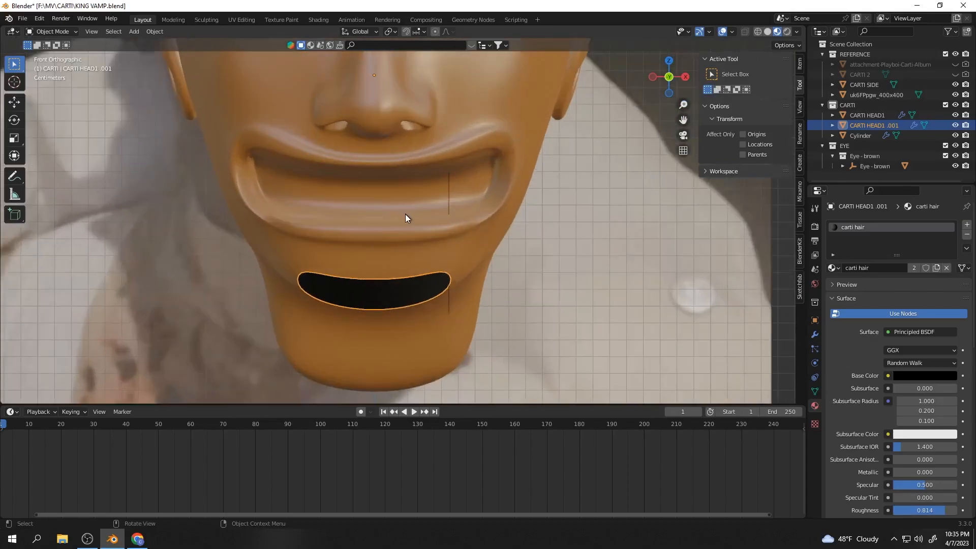
scroll(405, 213, up, 4)
scroll(444, 306, down, 3)
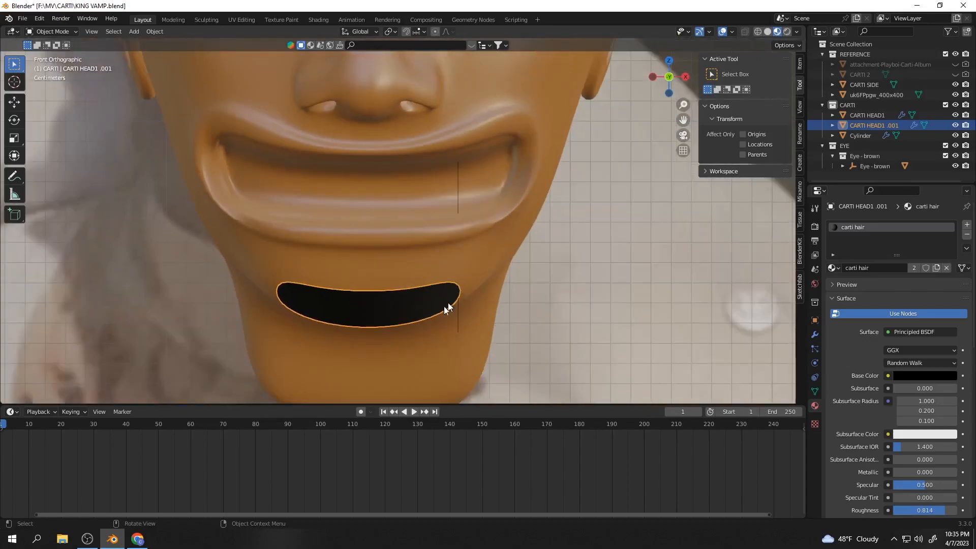
Add a Shrinkwrap modifier to the chin patch with CARTI HEAD1 as its target.
click(815, 334)
click(878, 226)
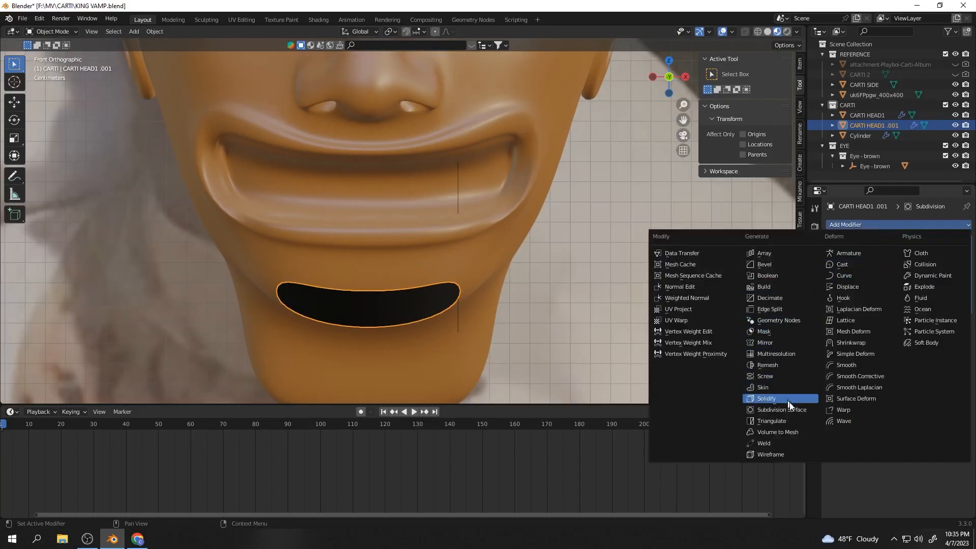
click(853, 343)
click(951, 362)
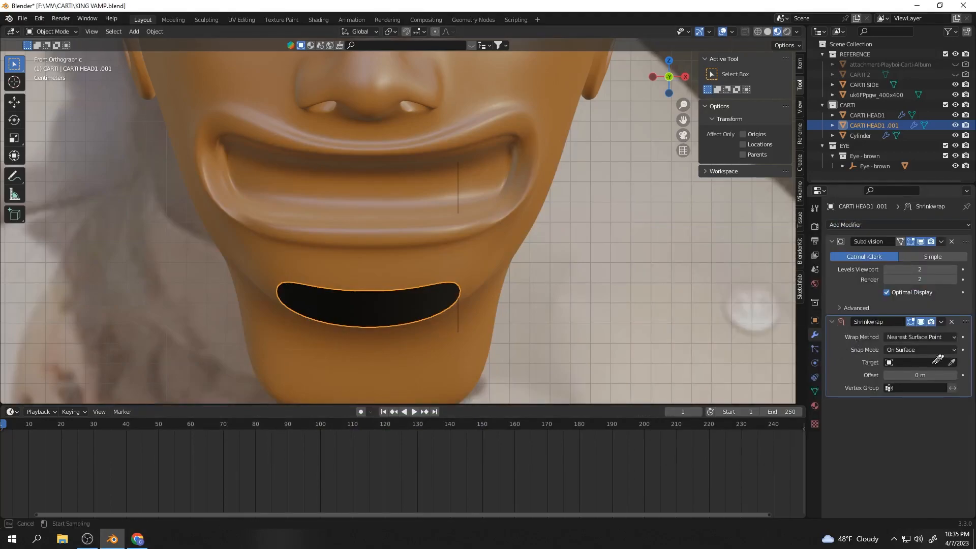
click(480, 248)
Set the chin patch's Shrinkwrap offset to 0.001 m and check its fit against the jaw.
middle_drag(521, 248, 775, 303)
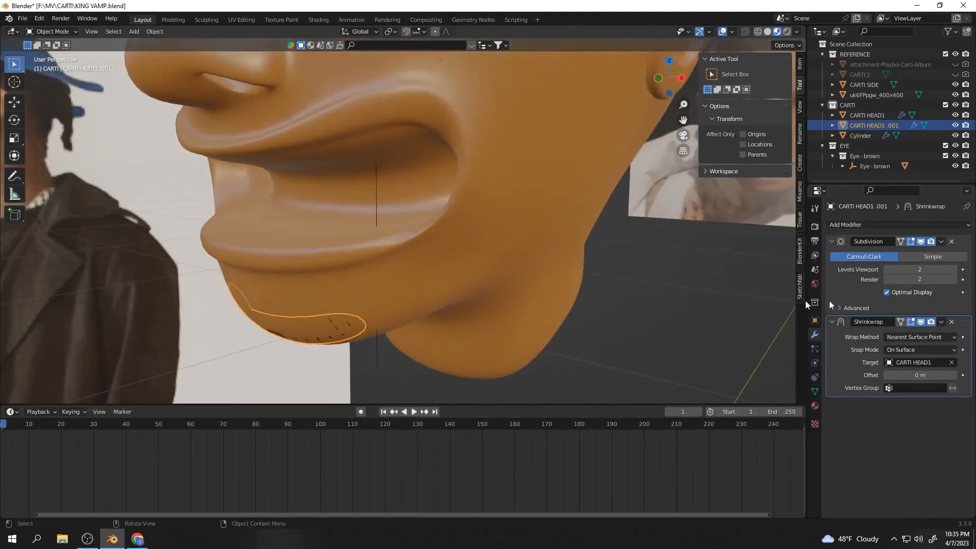
drag(923, 375, 926, 375)
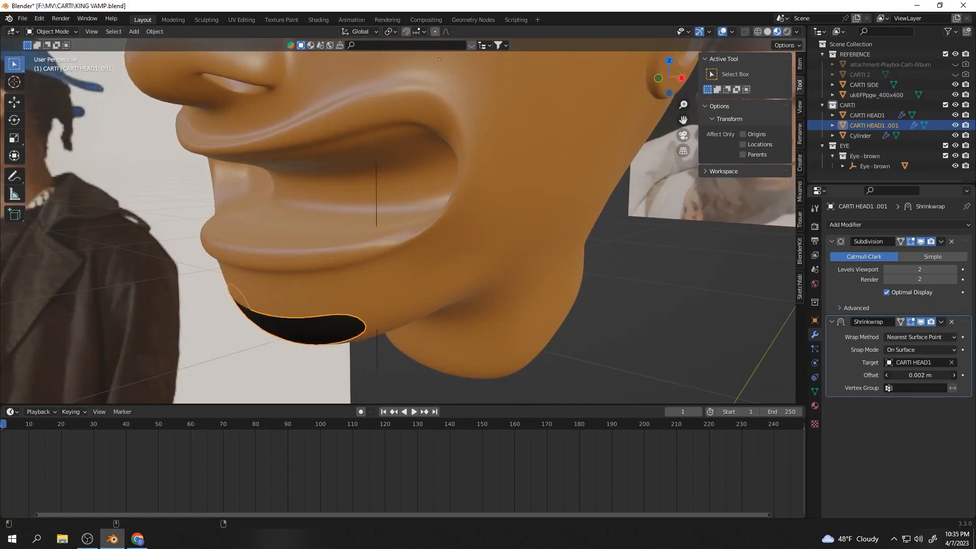
click(917, 374)
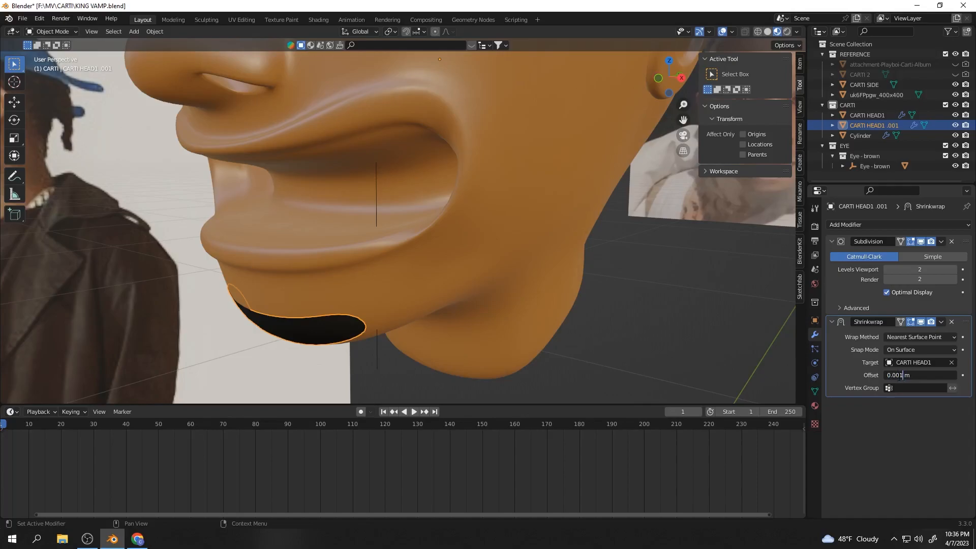
key(Return)
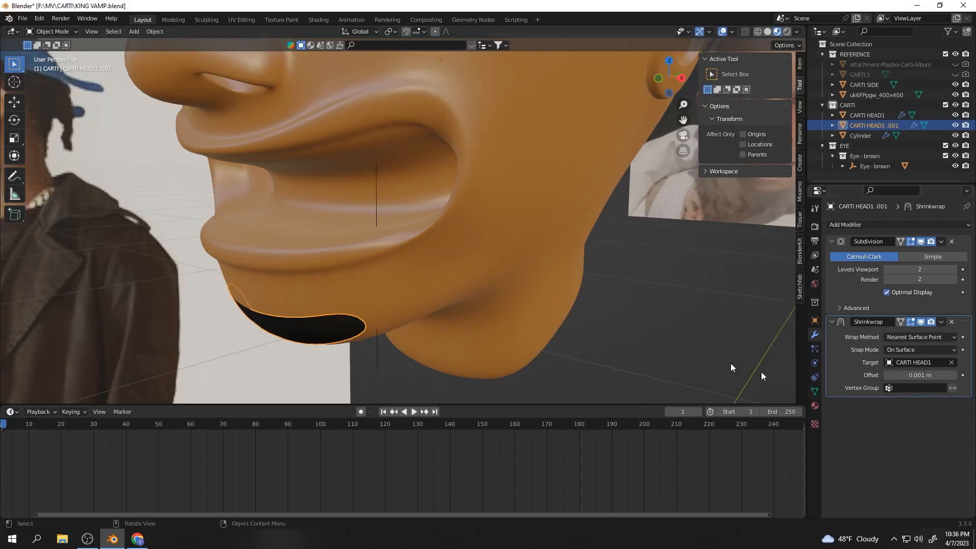
scroll(365, 309, down, 1)
middle_drag(365, 309, 420, 296)
scroll(577, 314, up, 4)
scroll(608, 293, down, 2)
scroll(504, 295, down, 3)
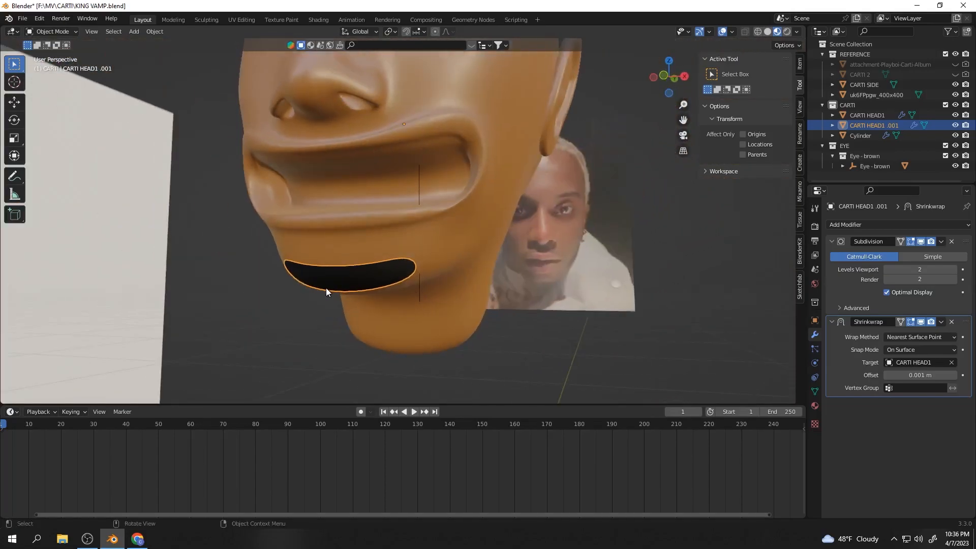
Edit the chin patch mesh and move its upper row of vertices along the Y axis.
key(Tab)
middle_drag(325, 288, 453, 250)
scroll(426, 243, down, 2)
key(g)
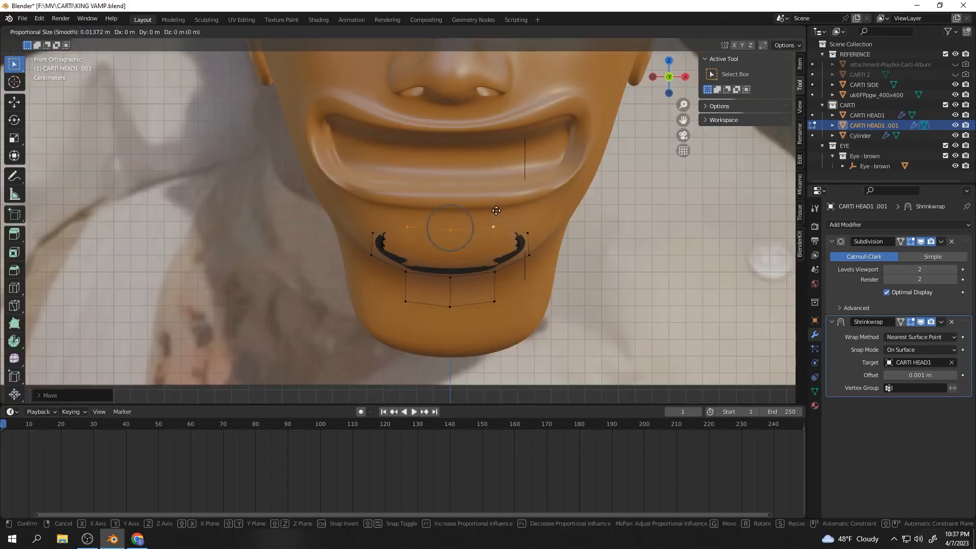
key(y)
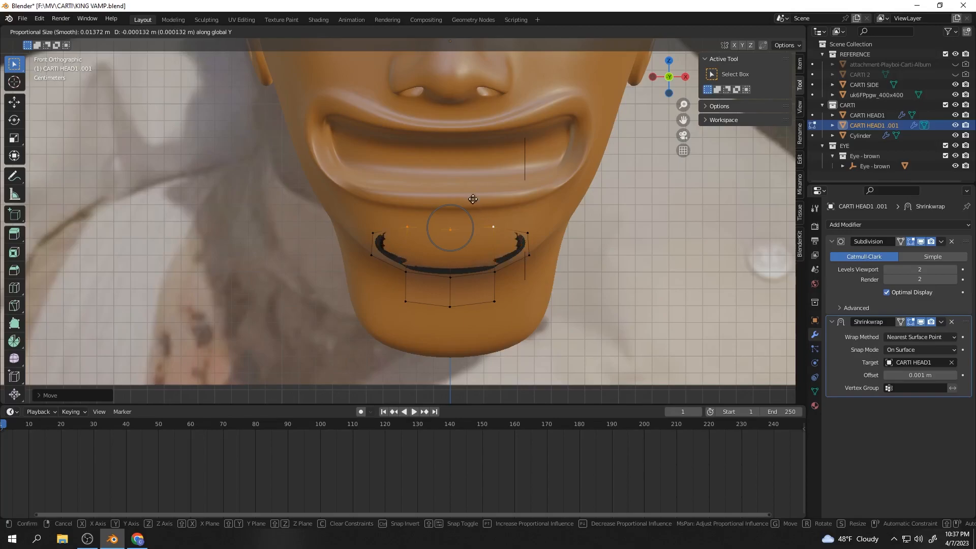
click(442, 163)
middle_drag(443, 163, 501, 275)
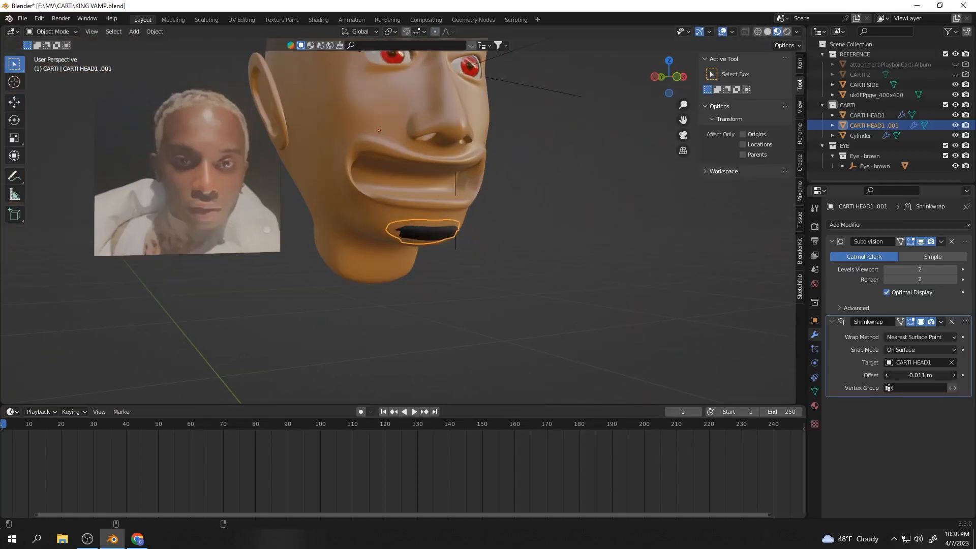
Try several Shrinkwrap offsets on the chin patch, ending with 0.005 m, and check how it covers the chin.
drag(919, 375, 927, 375)
key(ctrl+z)
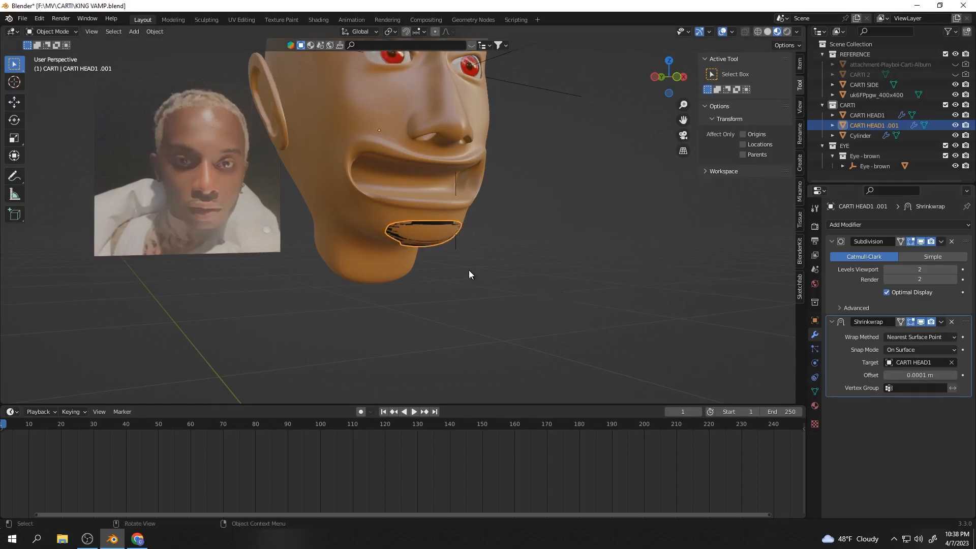
scroll(468, 270, up, 3)
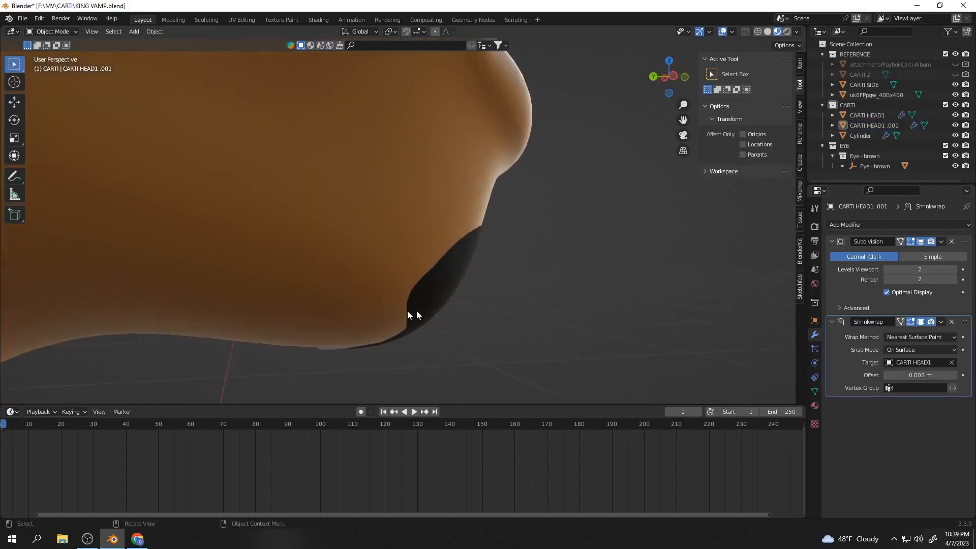
middle_drag(443, 301, 450, 299)
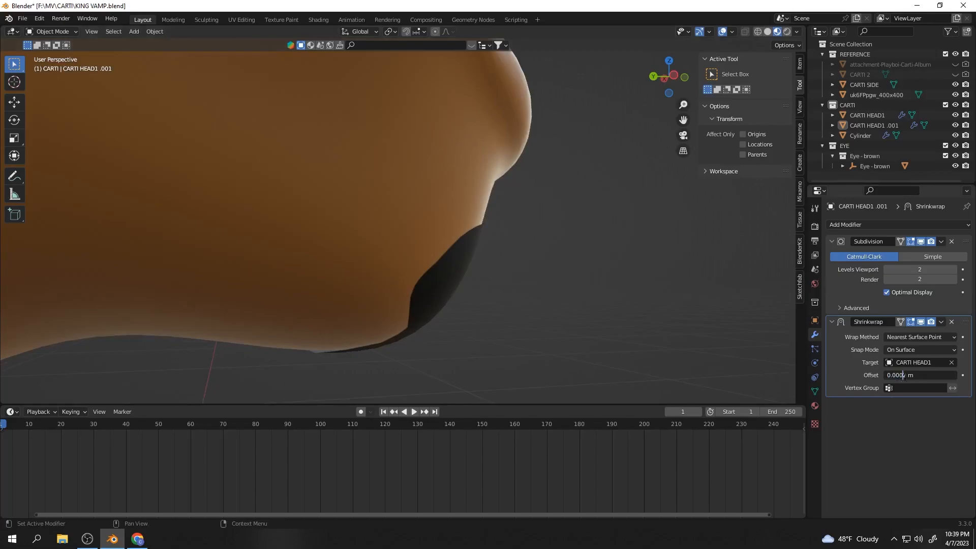
text(2)
key(Return)
middle_drag(584, 319, 494, 311)
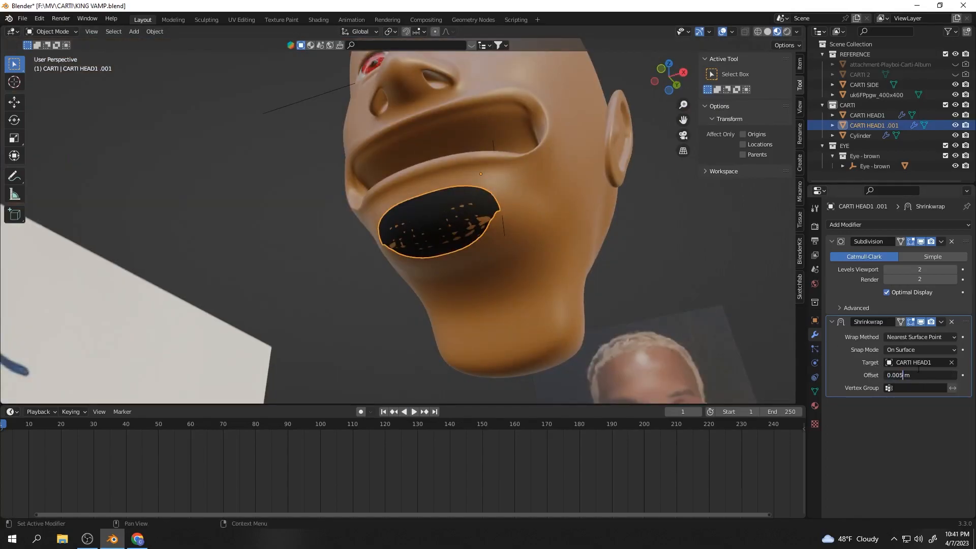
key(Return)
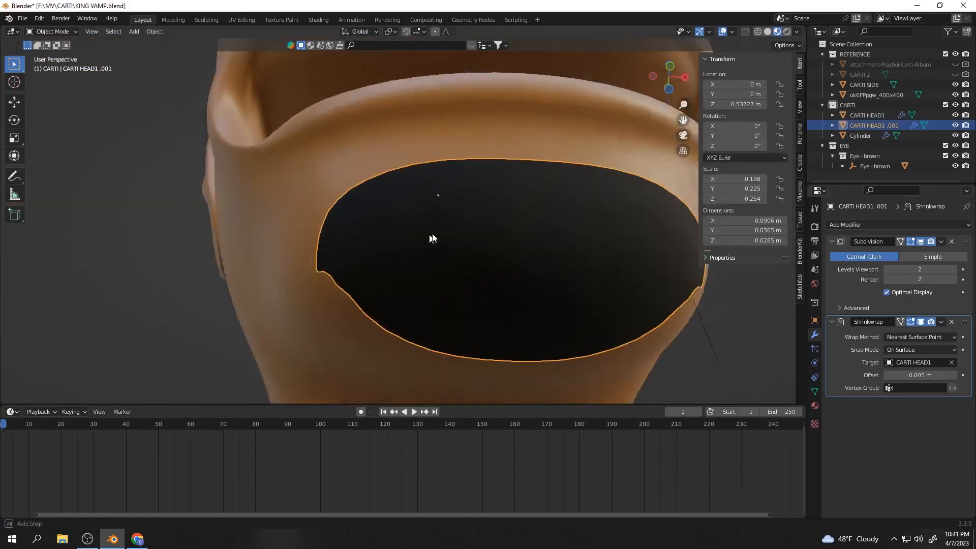
Move the chin patch's lower rear vertices and set its Shrinkwrap offset to 0.003 m.
middle_drag(431, 237, 556, 276)
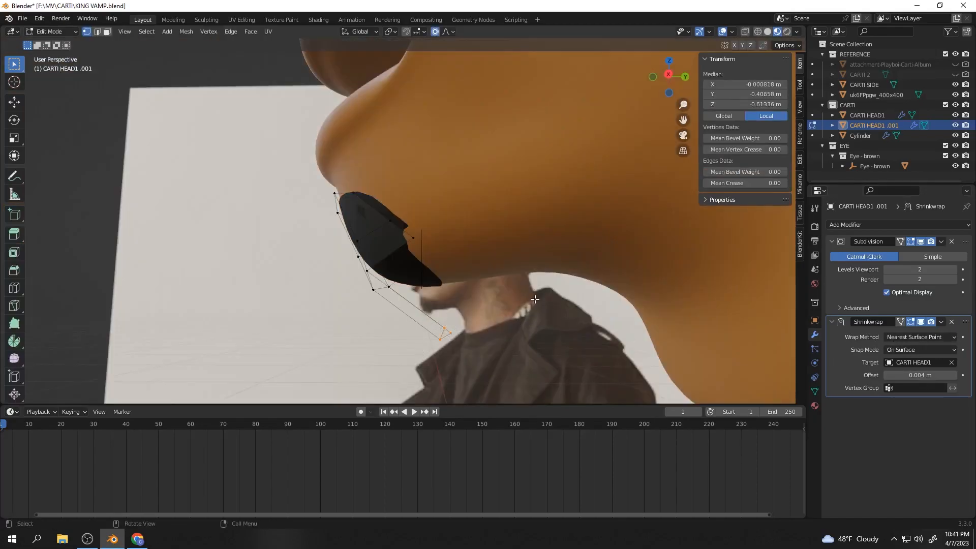
key(g)
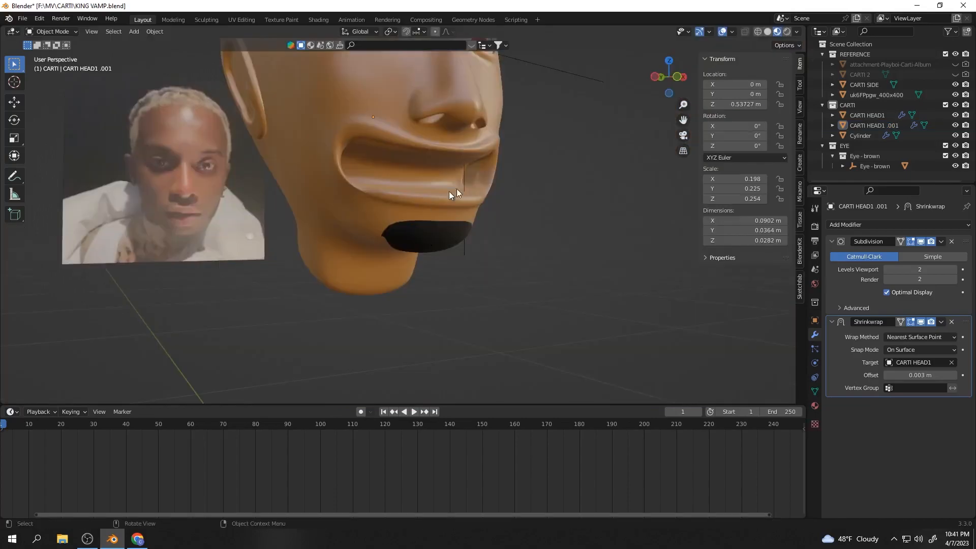
middle_drag(456, 188, 474, 132)
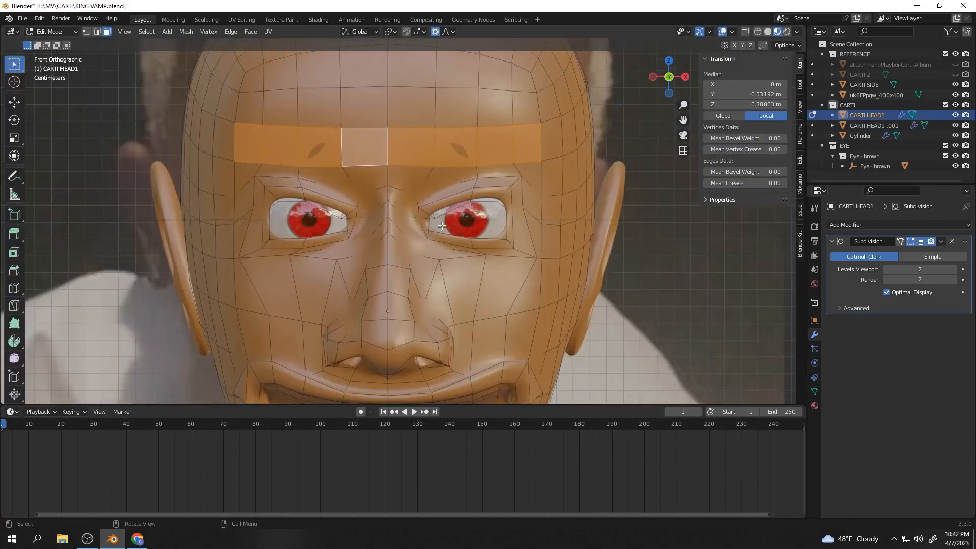
Adjust the face selection across the forehead above both eyes to define two separate eyebrow strips.
scroll(478, 152, down, 2)
middle_drag(436, 153, 494, 149)
shift+click(376, 172)
shift+click(403, 171)
middle_drag(438, 192, 484, 189)
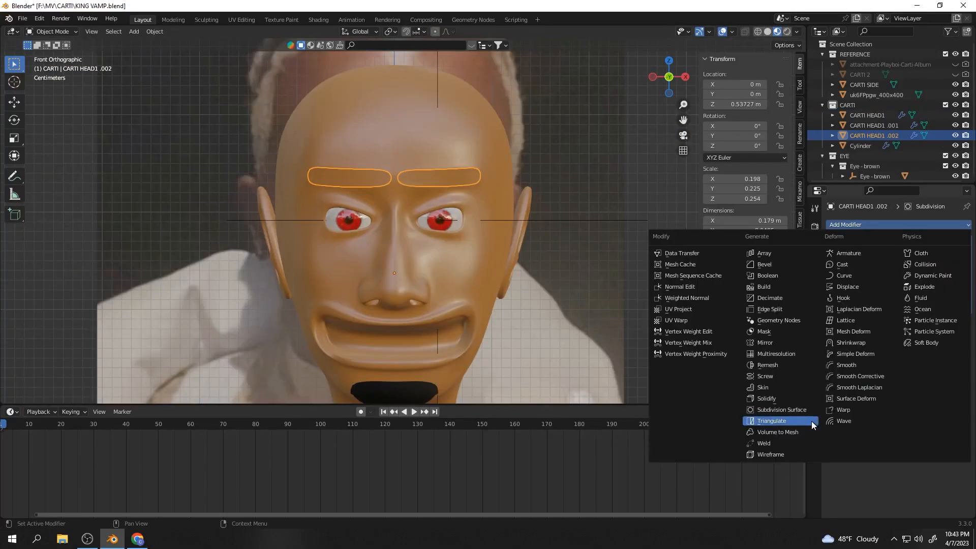
Add a Shrinkwrap modifier to the eyebrow object with CARTI HEAD1 as its target.
click(859, 342)
click(951, 362)
click(468, 132)
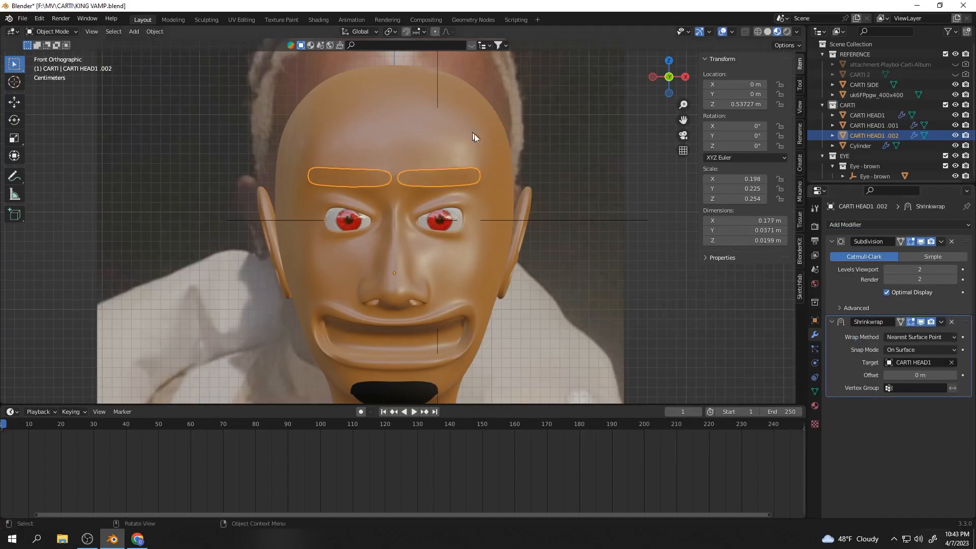
Give the eyebrows the carti hair material and set their Shrinkwrap offset to 0.001 m.
click(815, 405)
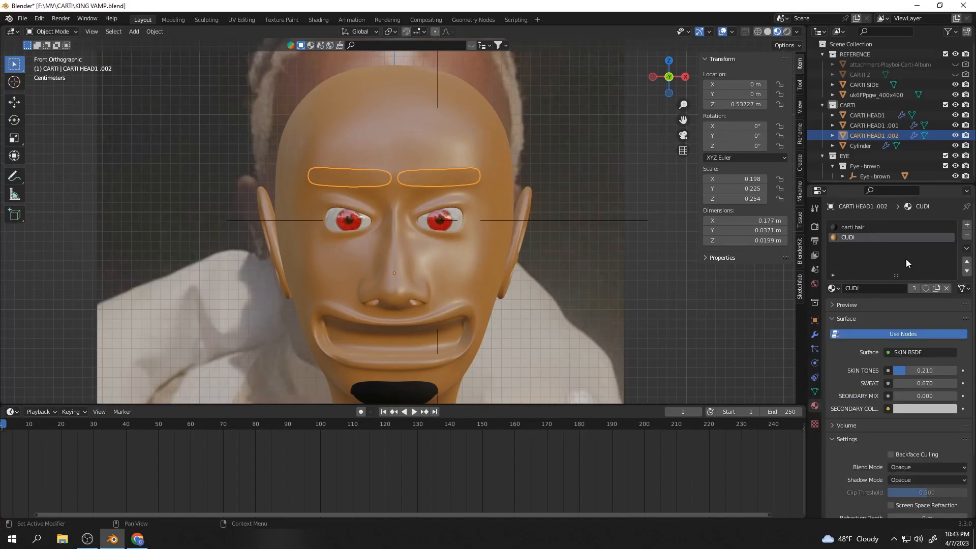
click(815, 335)
scroll(486, 279, down, 1)
middle_drag(675, 244, 538, 239)
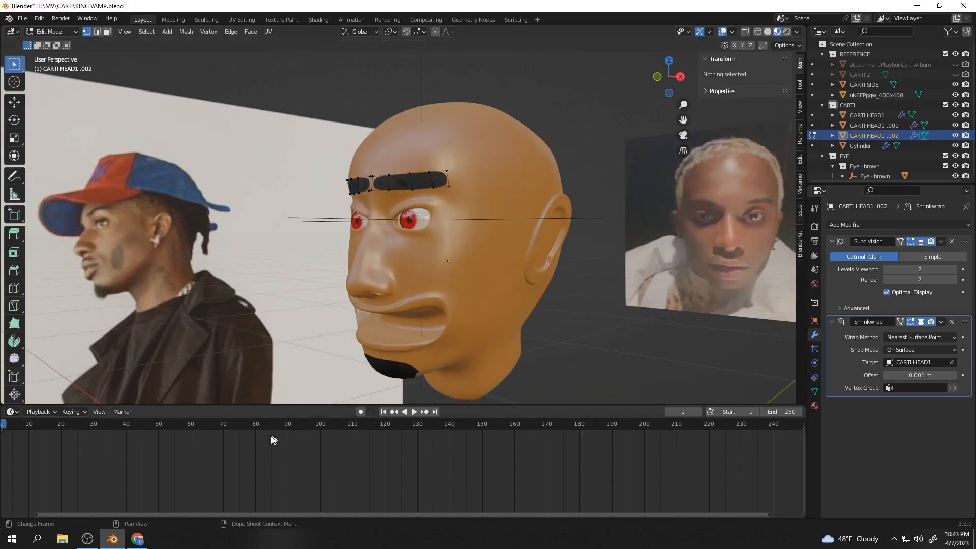
click(137, 540)
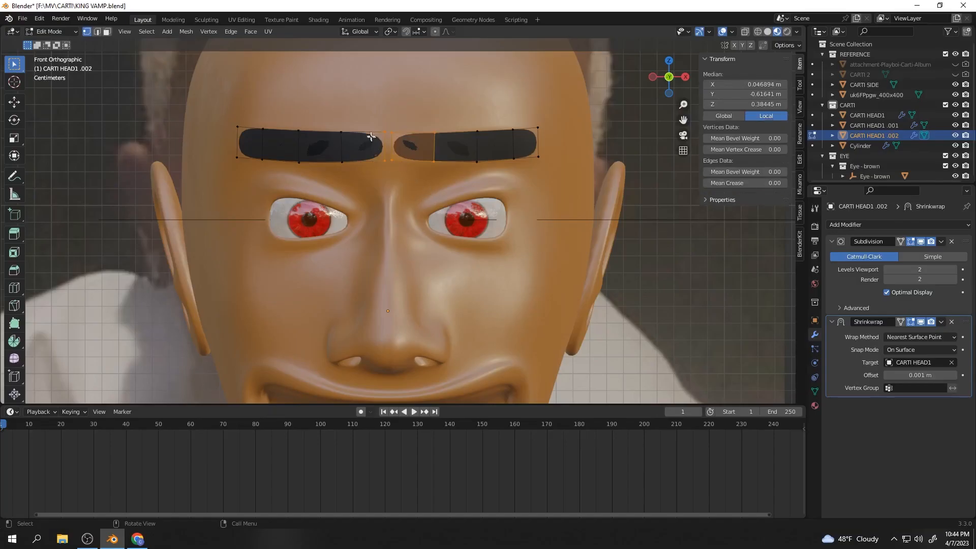
Try lowering the inner eyebrow vertices along the Z axis and deleting the vertices of the eyebrow on the negative X side.
drag(368, 118, 415, 205)
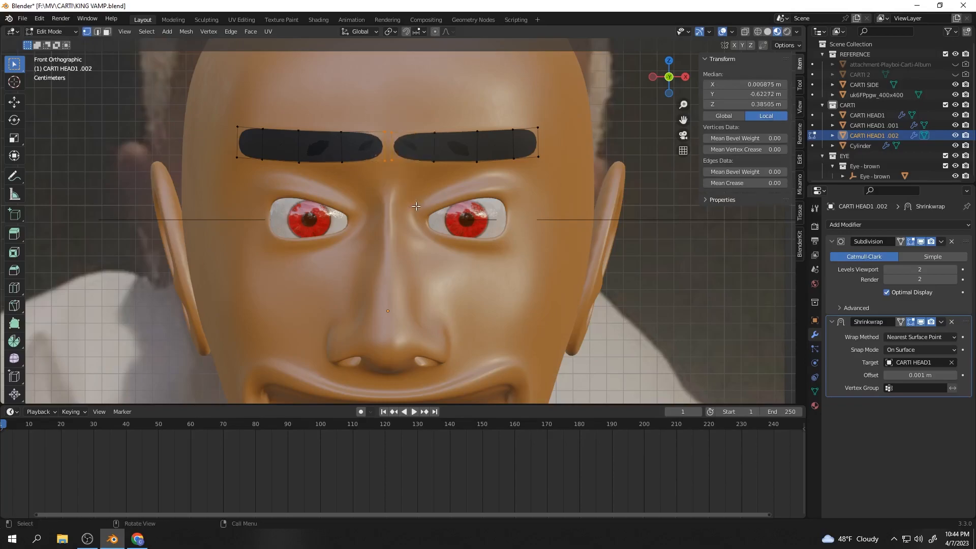
key(g)
key(z)
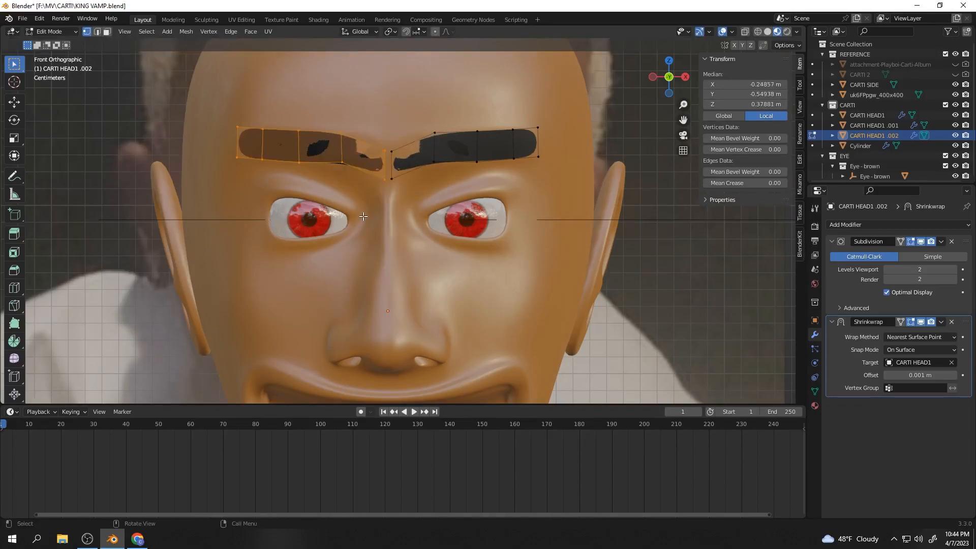
key(x)
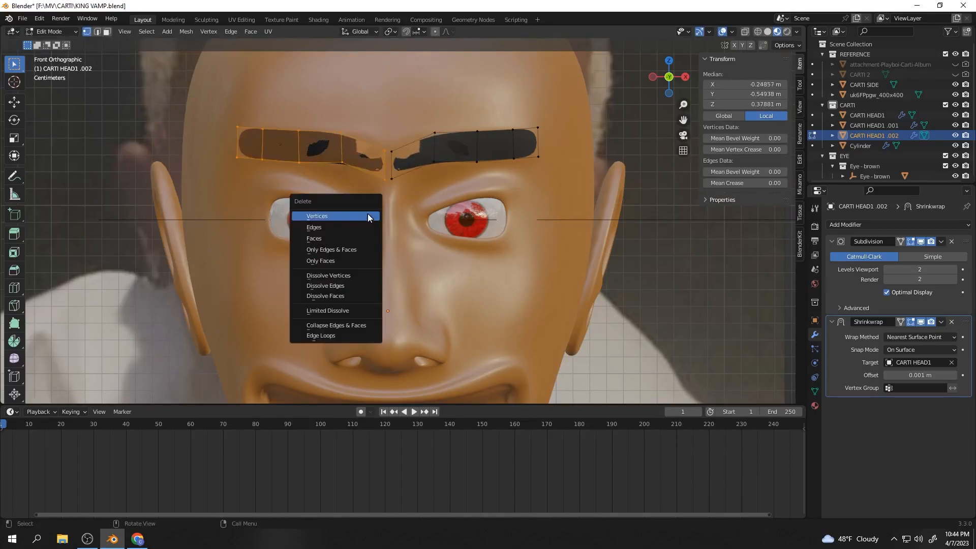
click(344, 215)
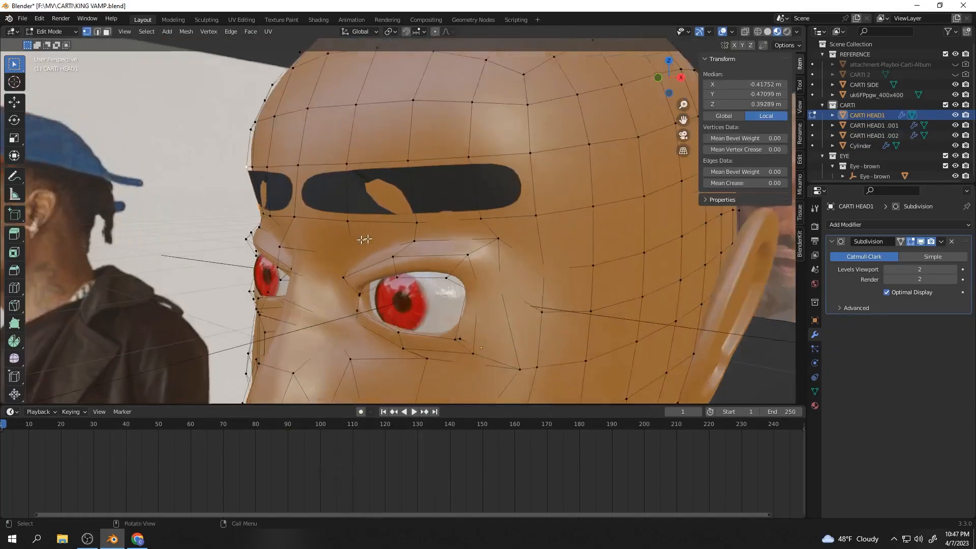
Leave the head mesh editing and set the eyebrow object's Shrinkwrap offset to 0.001 m.
middle_drag(364, 239, 444, 221)
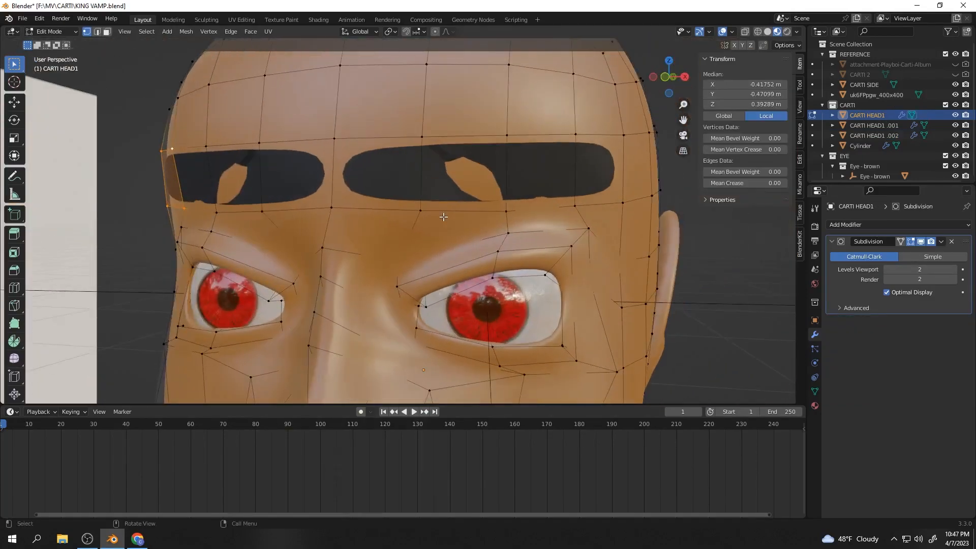
key(Tab)
scroll(496, 173, down, 4)
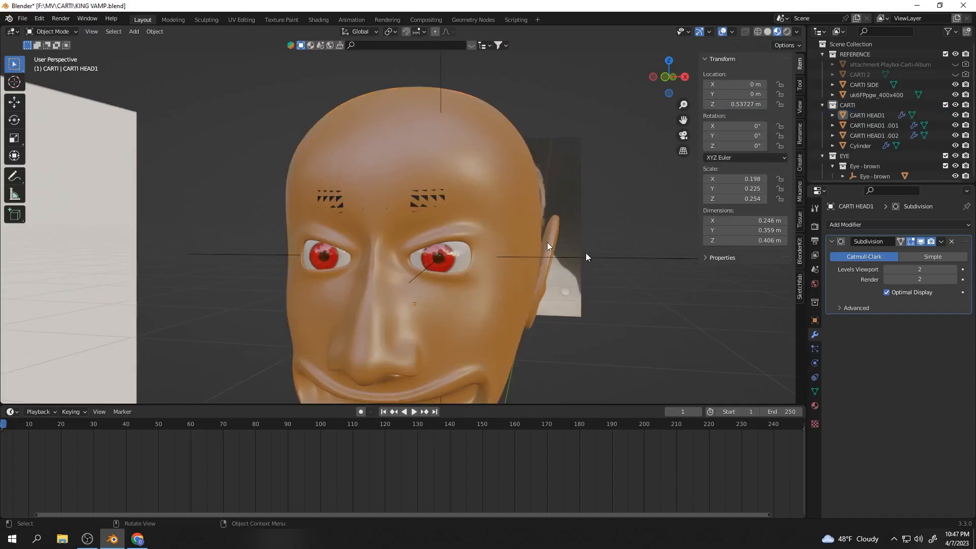
click(436, 198)
drag(920, 375, 930, 375)
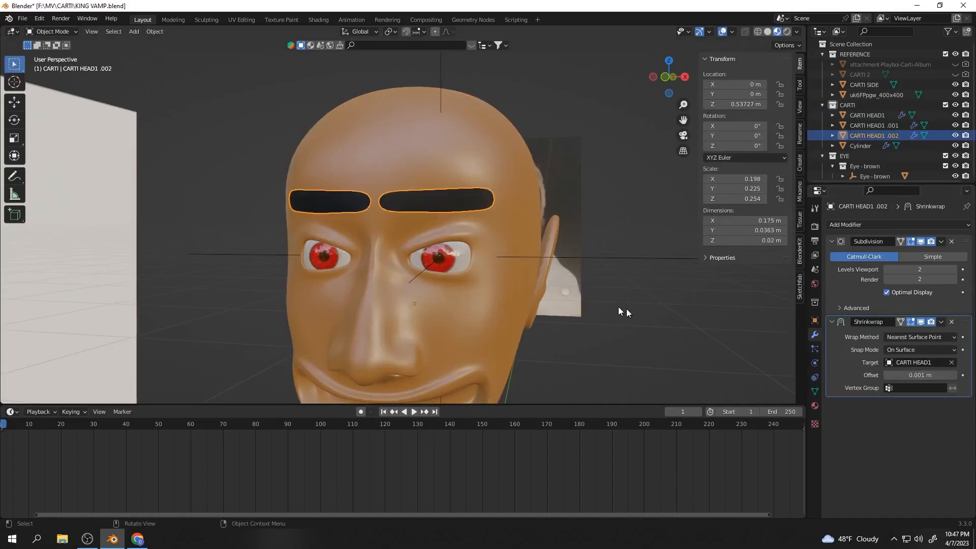
scroll(641, 306, down, 4)
click(614, 291)
mouse_move(416, 304)
middle_down()
mouse_move(407, 304)
mouse_move(429, 300)
middle_up()
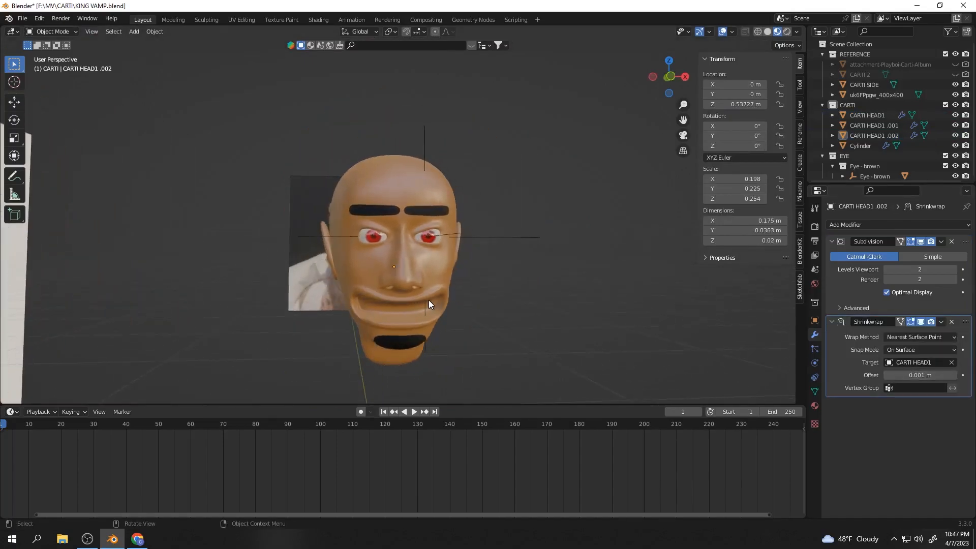
Slant the eyebrows down toward the nose and replace the negative X half with a mirror of the other half across X.
click(675, 82)
scroll(411, 242, up, 4)
key(Tab)
scroll(409, 239, up, 3)
drag(387, 163, 404, 231)
drag(178, 116, 387, 232)
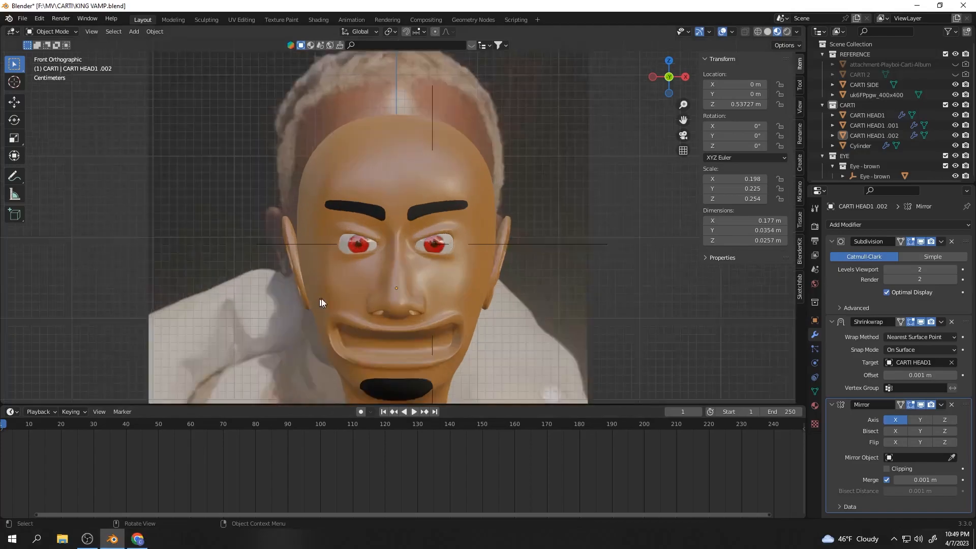
Examine how the mirrored eyebrows sit on the forehead from the front and three-quarter views.
scroll(456, 256, down, 4)
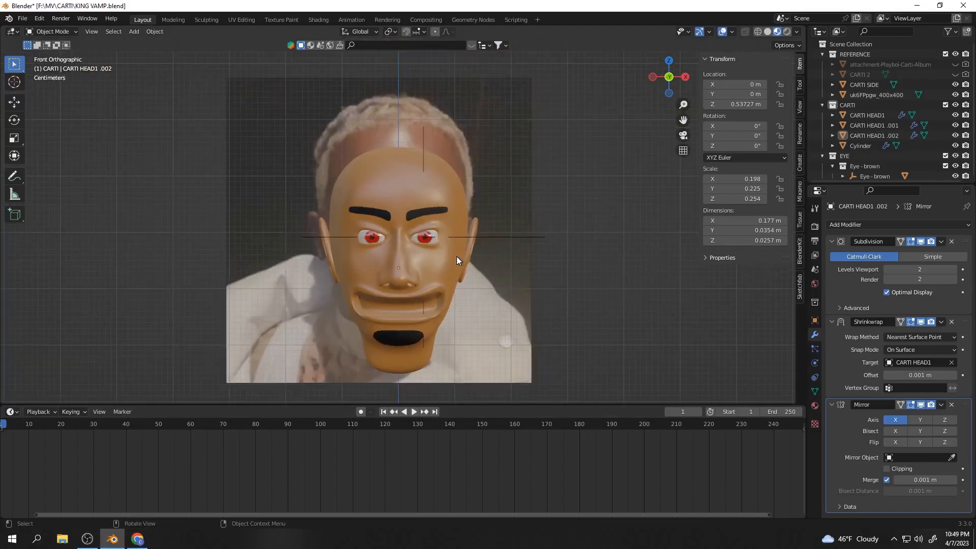
middle_drag(469, 267, 410, 245)
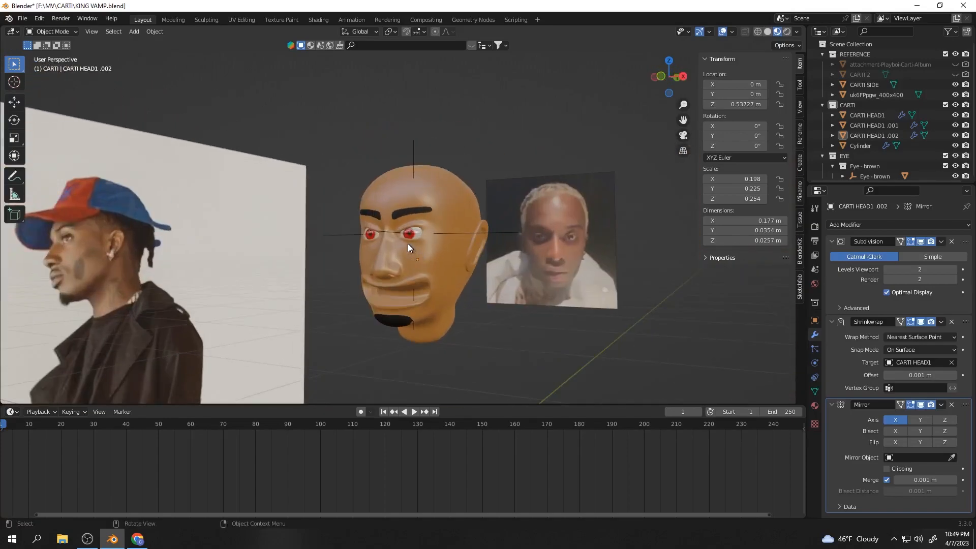
scroll(398, 228, up, 5)
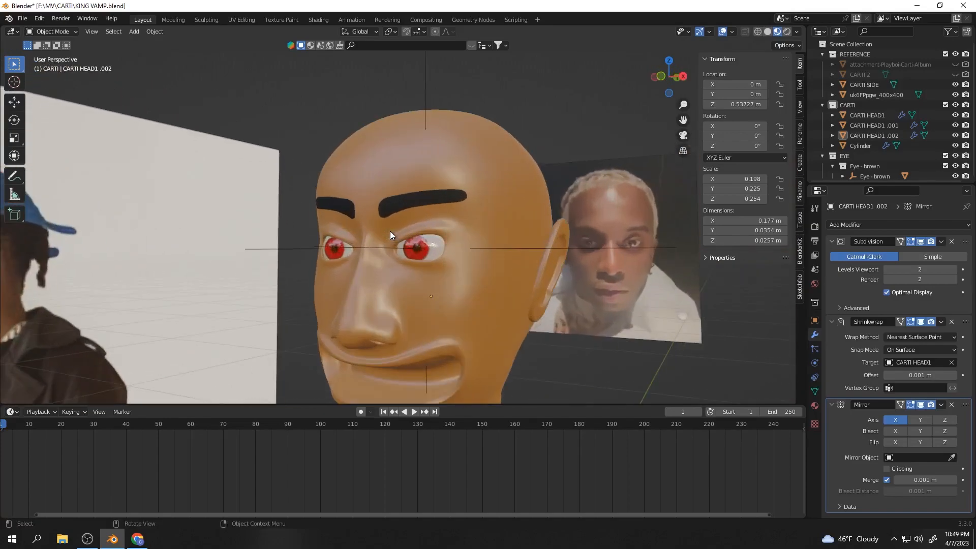
scroll(400, 208, down, 2)
middle_drag(398, 218, 372, 258)
scroll(371, 259, down, 4)
scroll(381, 288, up, 2)
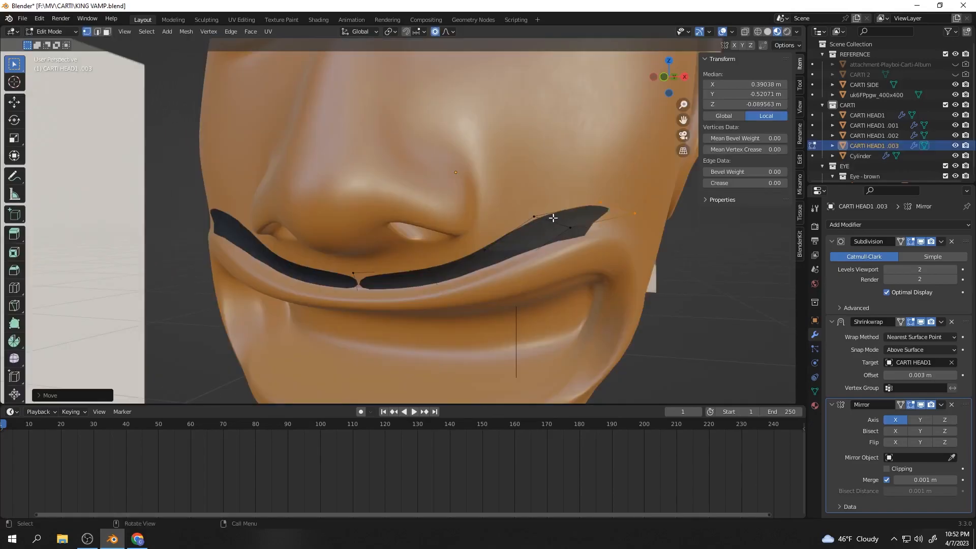
Move the moustache vertices beside the nostril back along the Y axis toward the face and finish editing the mesh.
middle_drag(553, 217, 478, 219)
drag(329, 190, 351, 231)
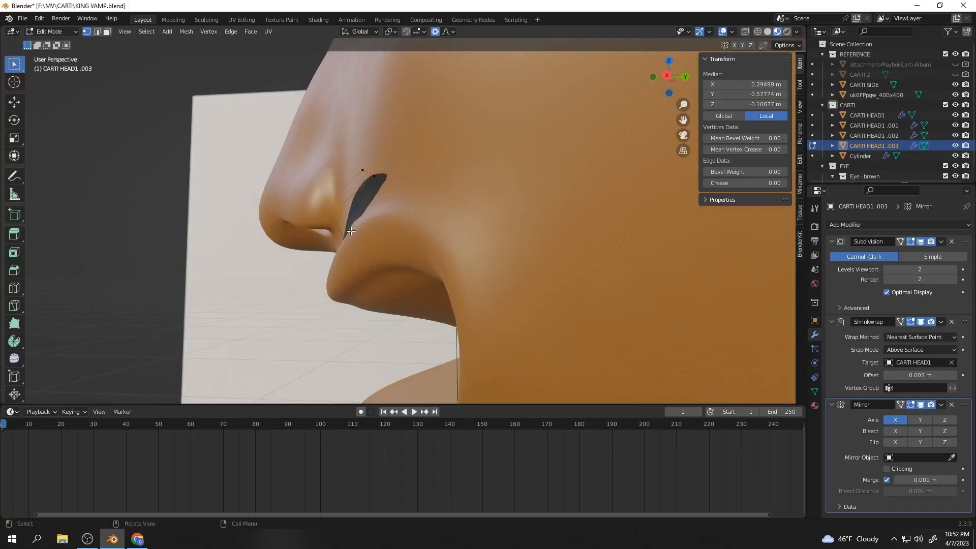
key(g)
key(y)
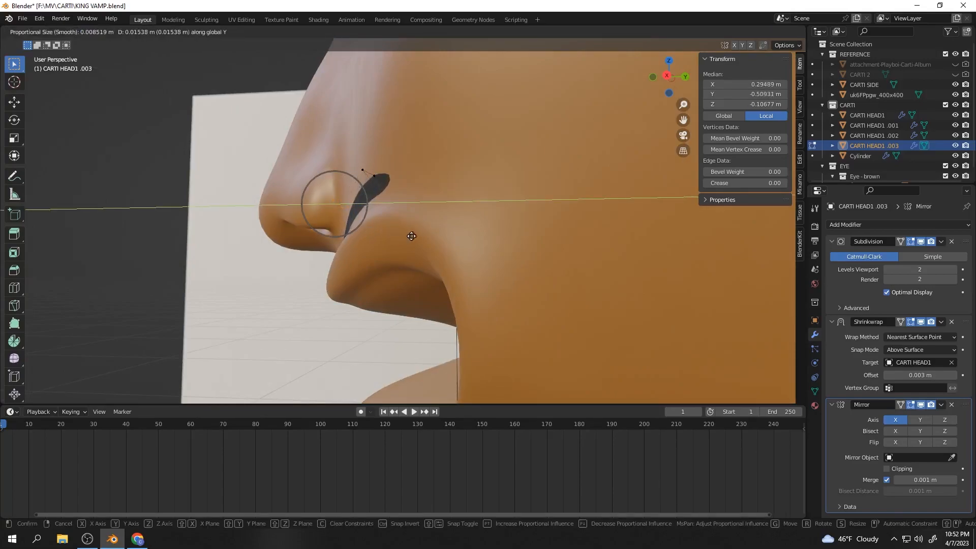
click(427, 237)
middle_drag(427, 237, 466, 246)
middle_drag(475, 244, 481, 243)
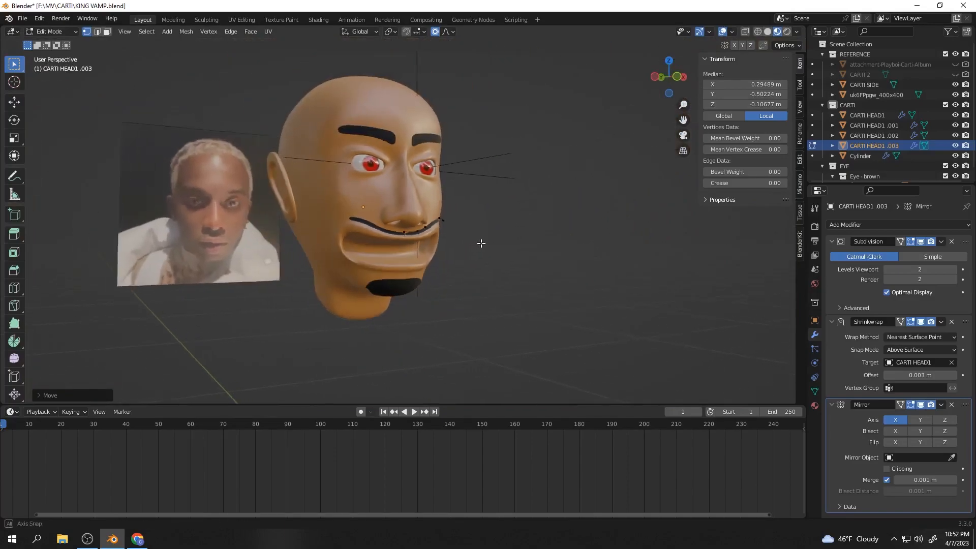
key(Tab)
middle_drag(550, 252, 505, 233)
middle_drag(505, 188, 481, 260)
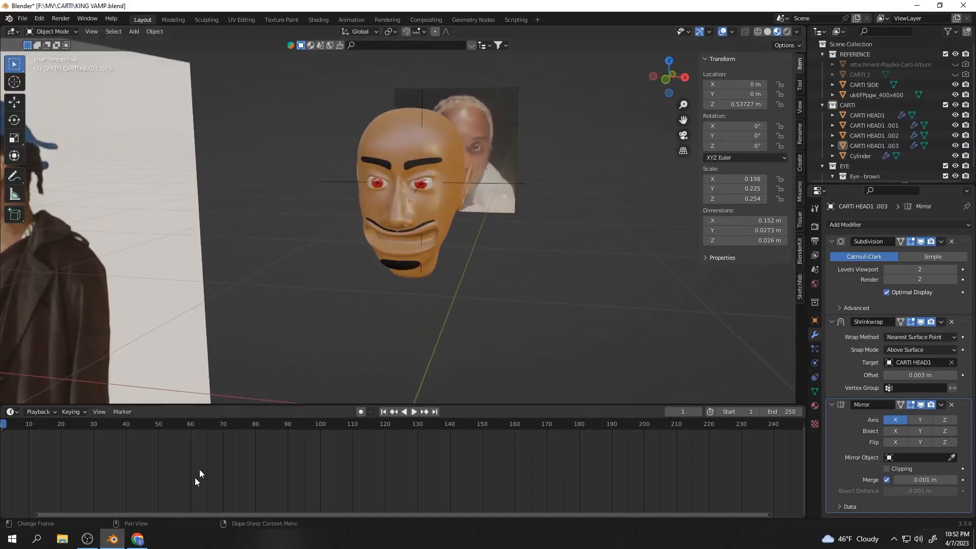
Shorten the moustache by deleting the vertices at its outer end near the cheek.
key(Tab)
scroll(464, 202, up, 4)
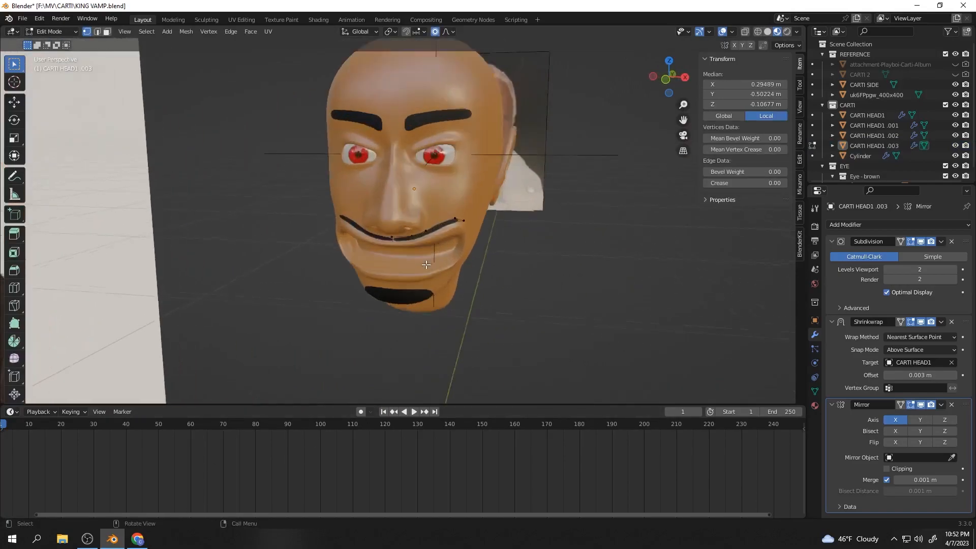
scroll(509, 248, up, 4)
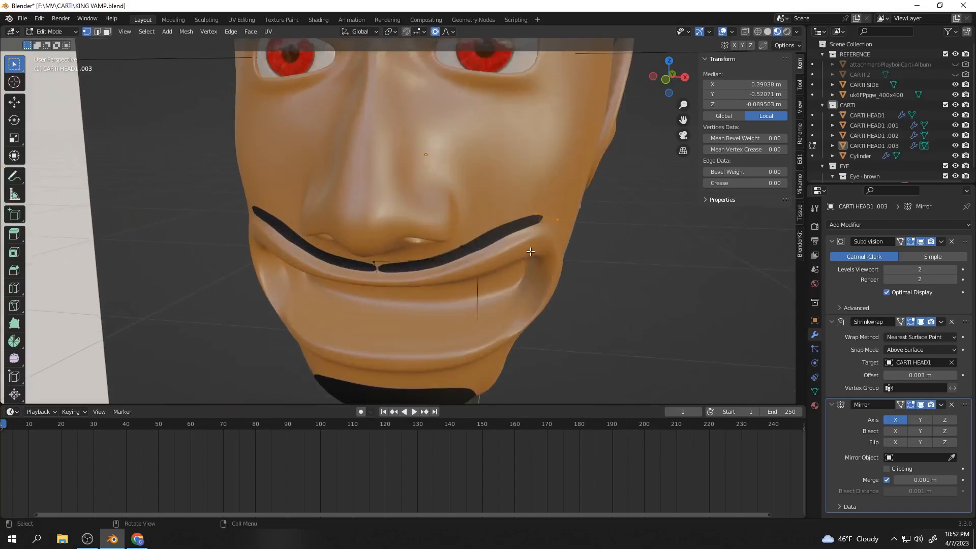
right_click(521, 249)
key(Tab)
scroll(534, 269, down, 6)
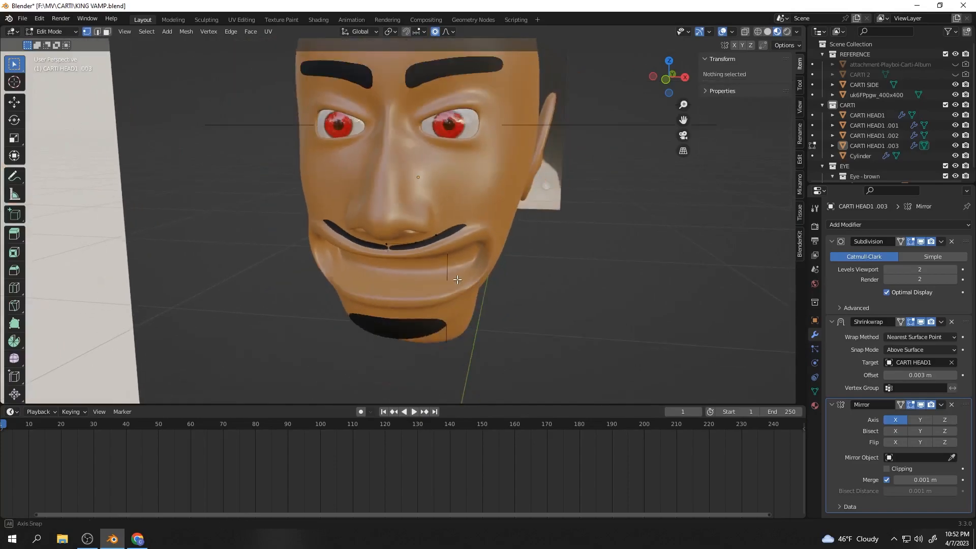
scroll(580, 291, down, 3)
middle_drag(580, 291, 405, 229)
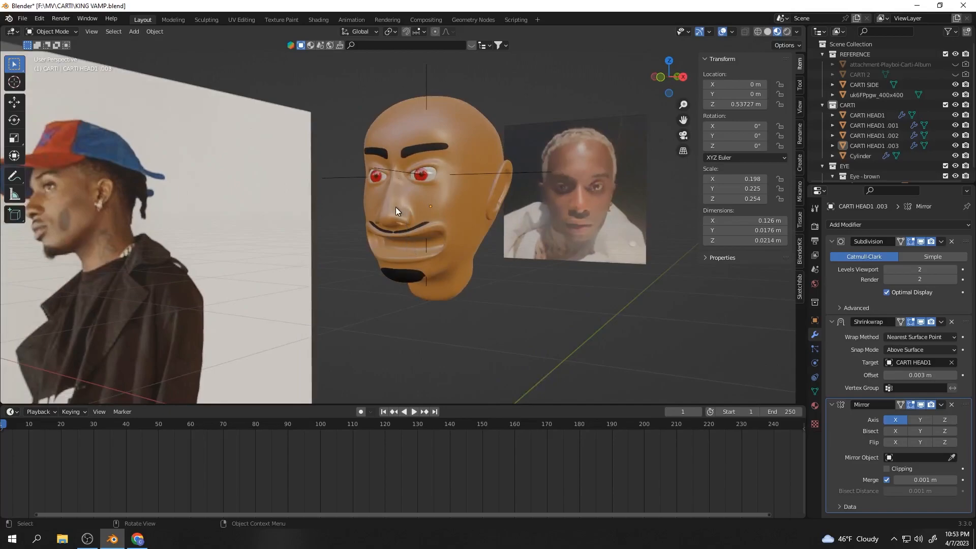
middle_drag(464, 205, 438, 206)
Select the nose vertices of the CARTI HEAD1 mesh in front view and move them up along the Z axis with proportional editing.
click(670, 78)
scroll(423, 216, up, 3)
scroll(422, 215, up, 1)
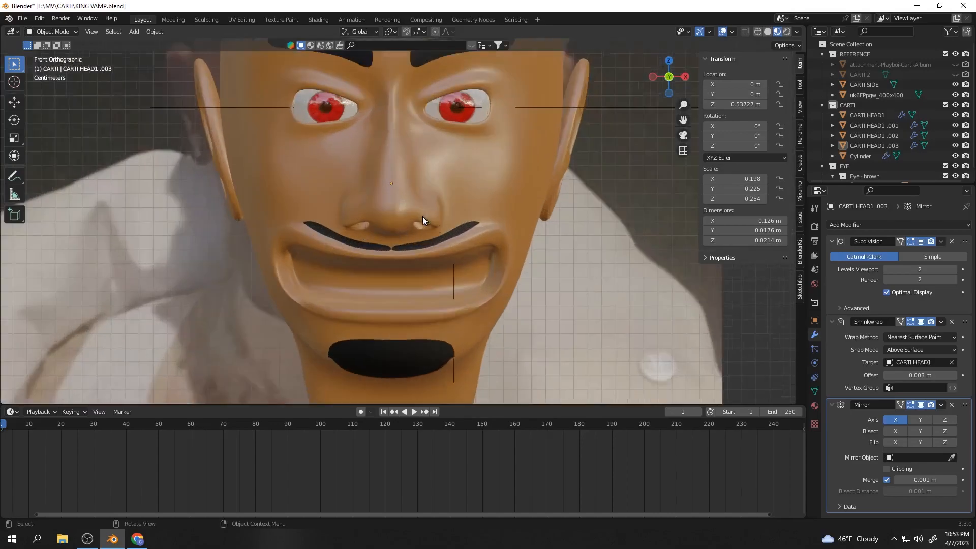
key(Tab)
key(Tab)
click(410, 210)
key(Tab)
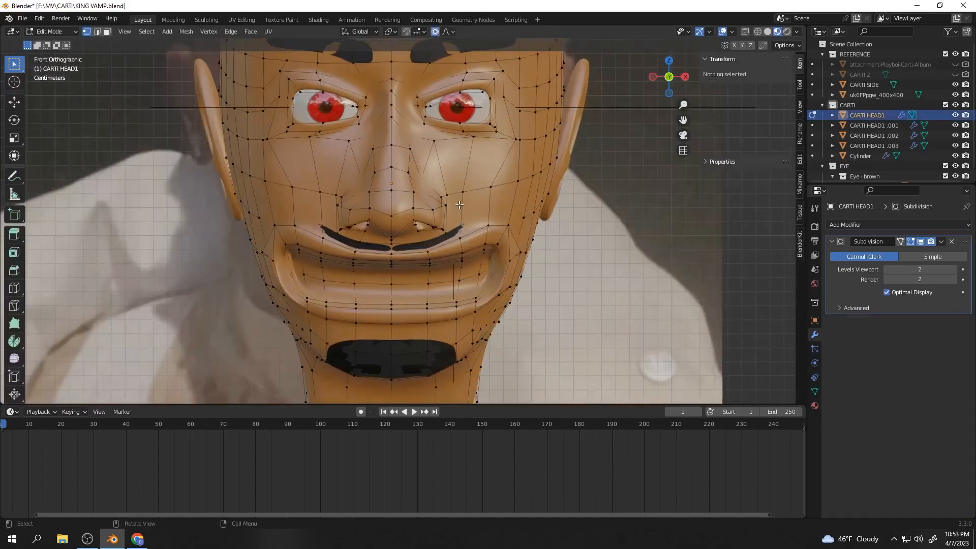
key(alt+z)
key(alt+z)
drag(425, 234, 425, 232)
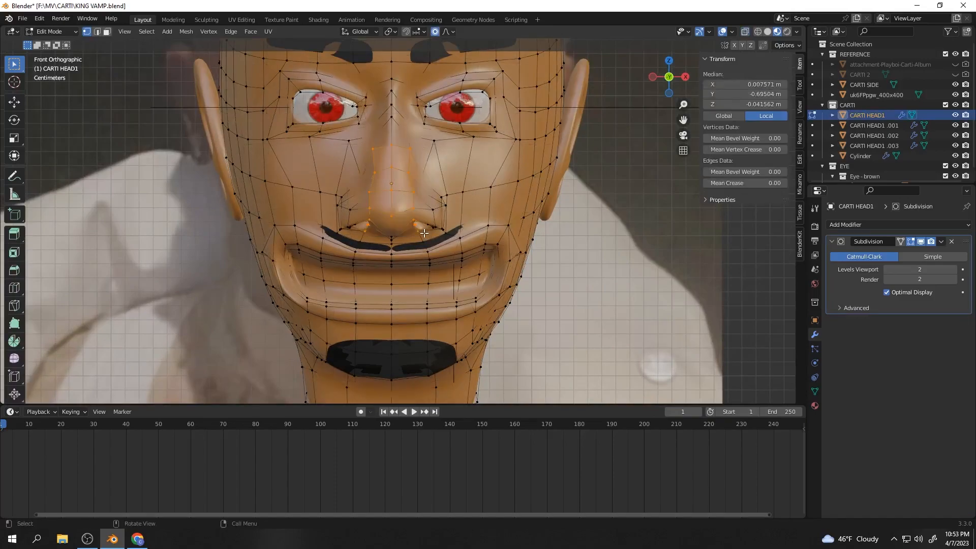
key(g)
key(z)
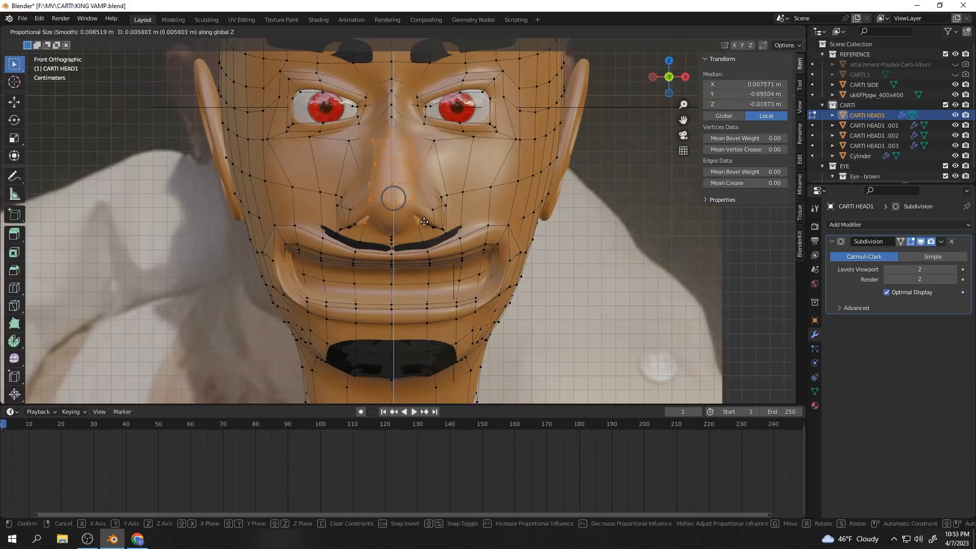
scroll(425, 220, down, 15)
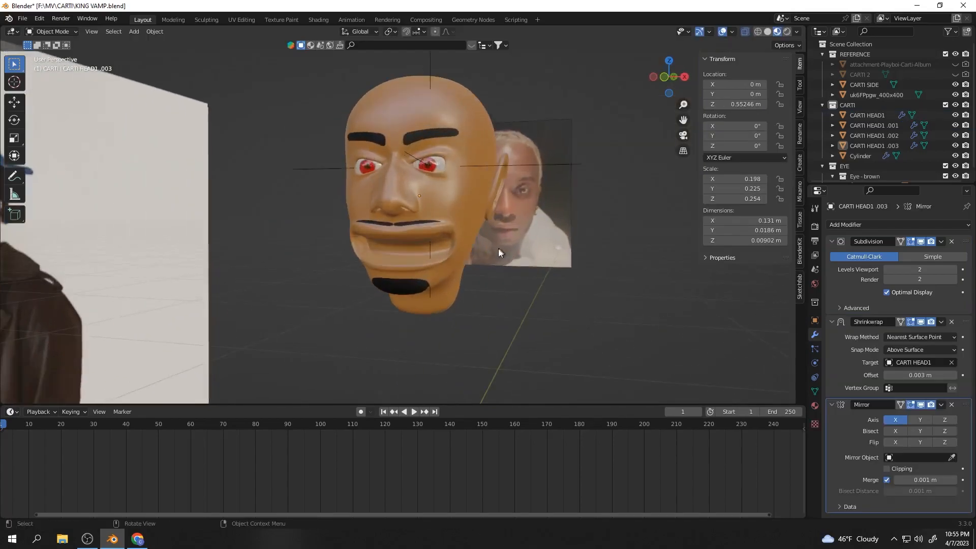
middle_drag(498, 247, 370, 193)
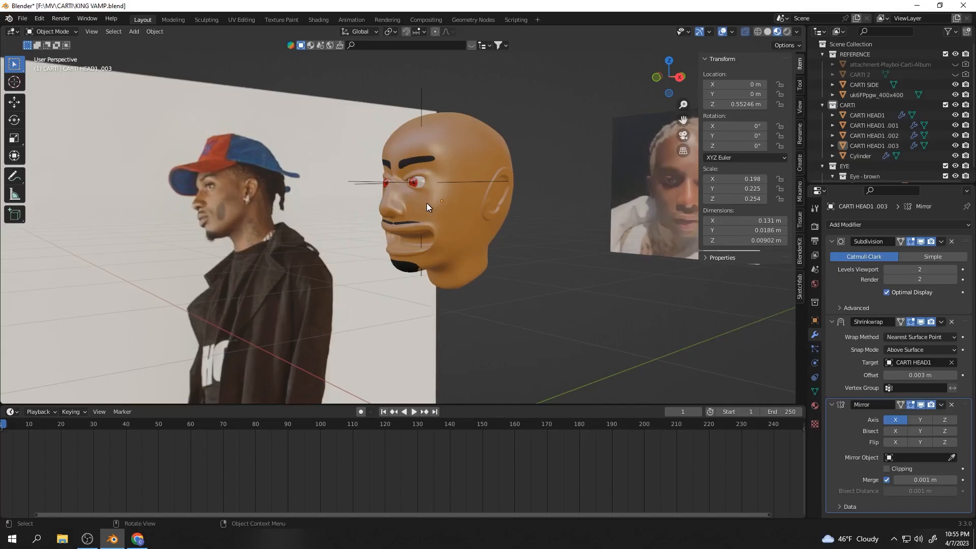
mouse_move(425, 203)
middle_down()
mouse_move(400, 216)
mouse_move(567, 225)
mouse_move(420, 221)
middle_up()
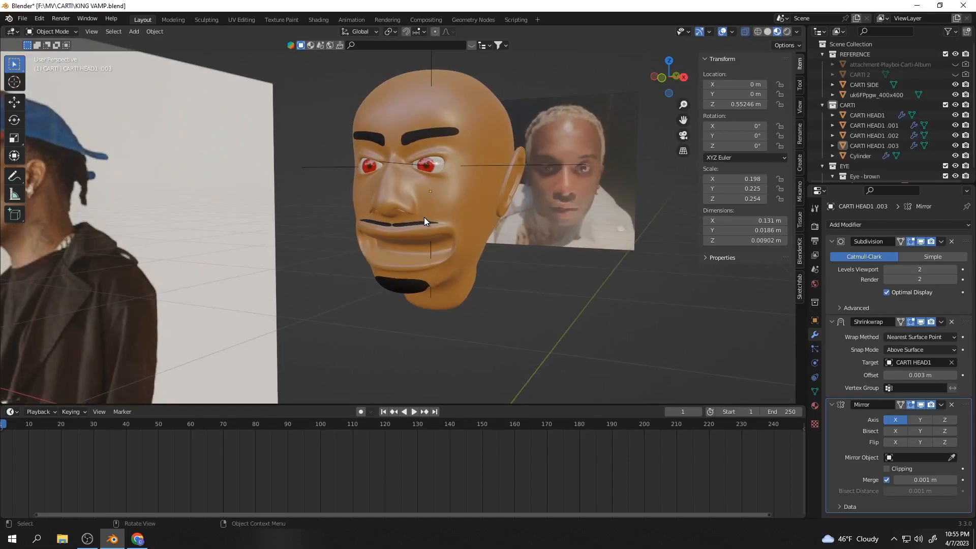
middle_drag(424, 218, 520, 233)
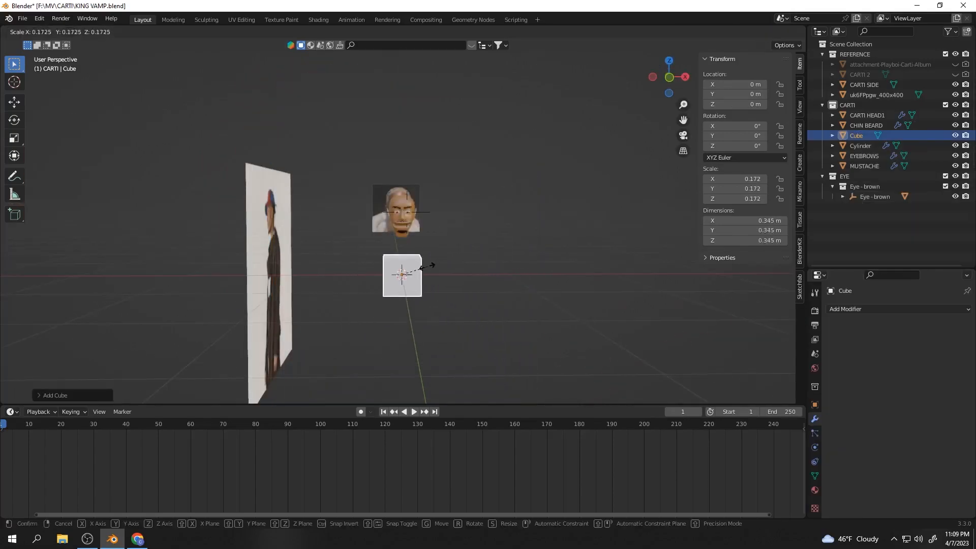
Scale the new cube down to about 0.08 and raise it along the Z axis to about 0.49 m, at mouth height.
click(414, 271)
scroll(414, 289, up, 5)
key(g)
key(z)
click(434, 246)
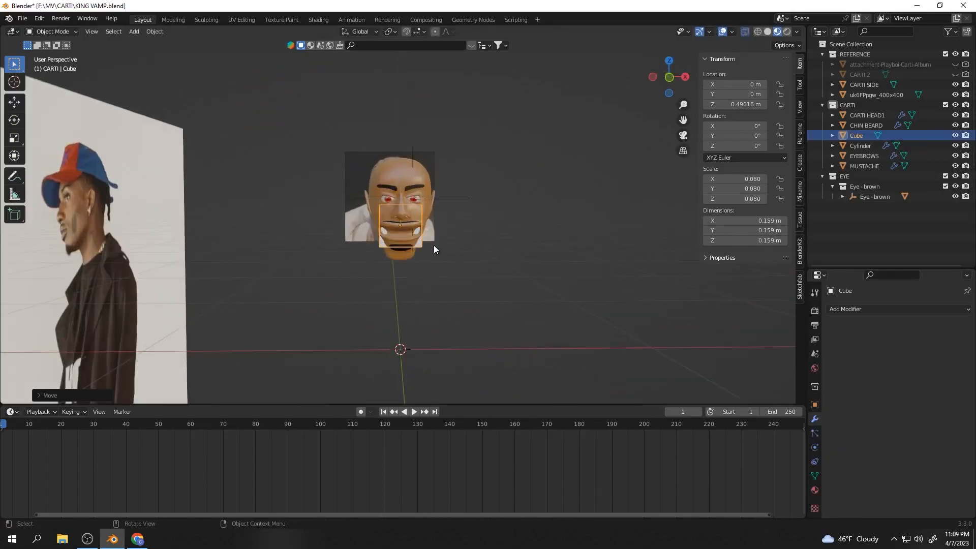
Scale the cube down to about 0.026 and move it in front of the face along the Y axis to about -0.68 m.
scroll(438, 251, up, 2)
key(g)
key(s)
click(466, 234)
key(g)
key(y)
click(382, 126)
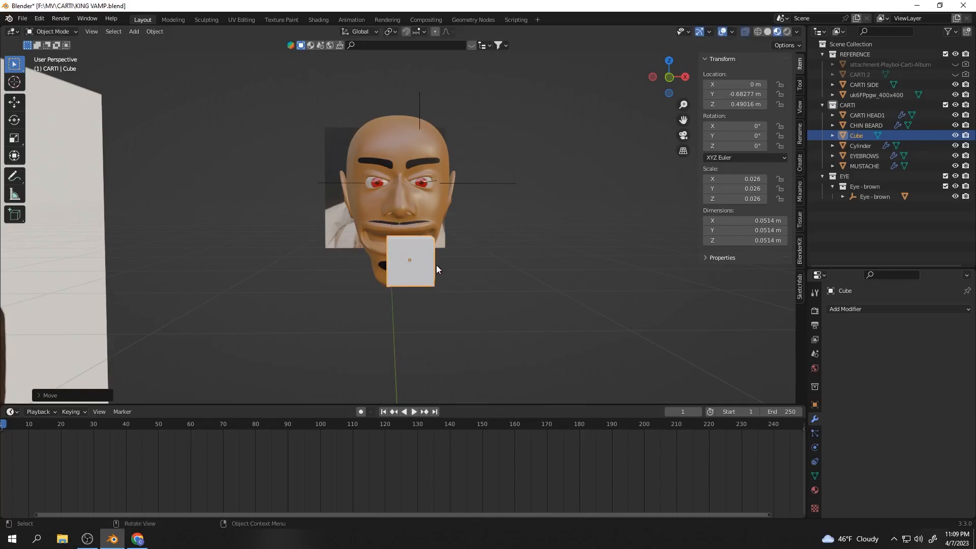
Give the cube a level 2 Subdivision modifier while working on it in front view over the mouth.
scroll(414, 293, up, 2)
key(Tab)
click(668, 78)
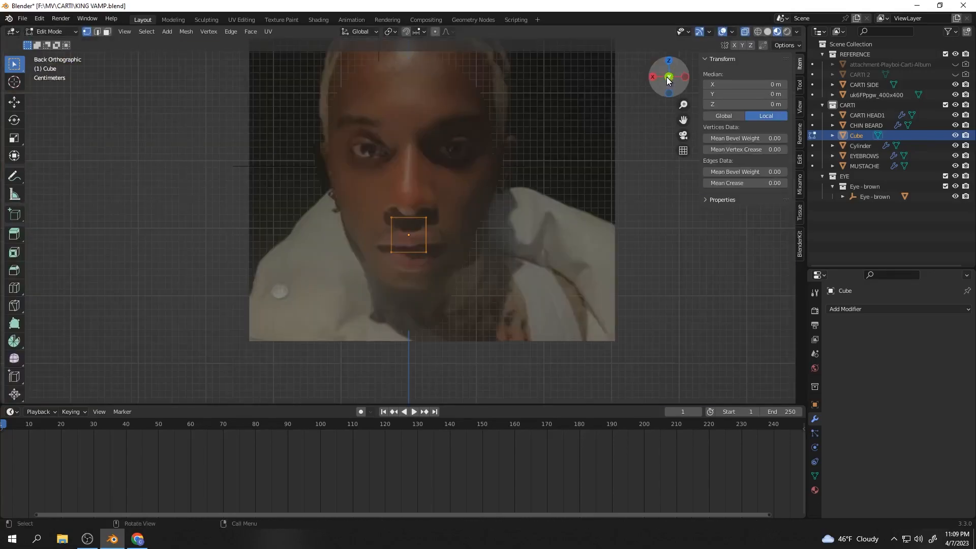
click(668, 80)
scroll(396, 276, up, 4)
key(Tab)
key(ctrl+2)
key(Tab)
scroll(437, 273, up, 2)
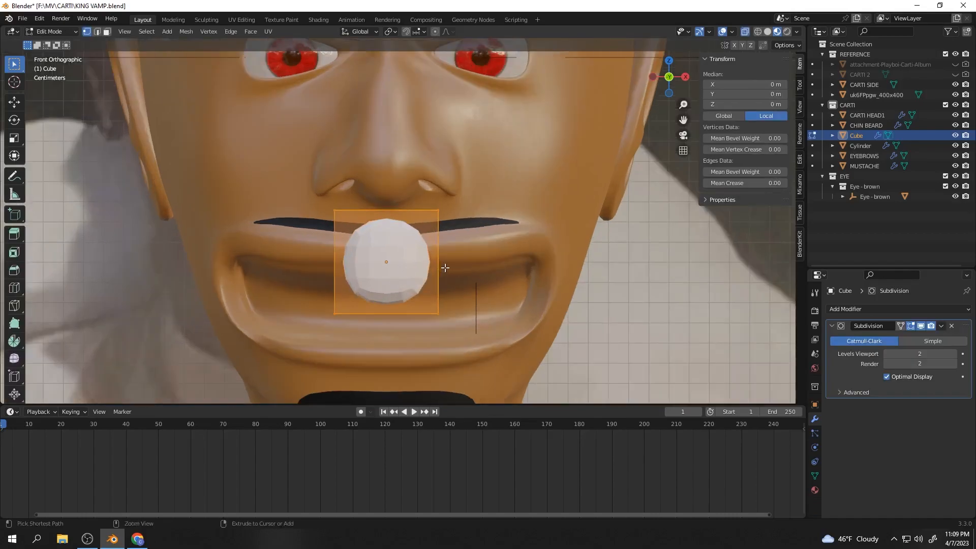
scroll(450, 264, up, 1)
click(449, 264)
right_click(450, 265)
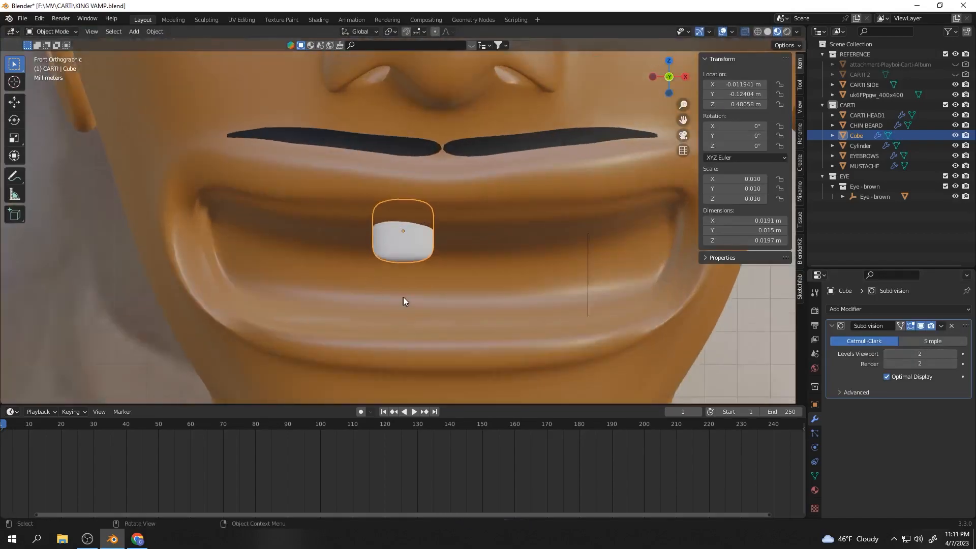
Pull the tooth's lowest middle vertex down along the Z axis with proportional editing to taper it into a fang.
scroll(397, 299, down, 2)
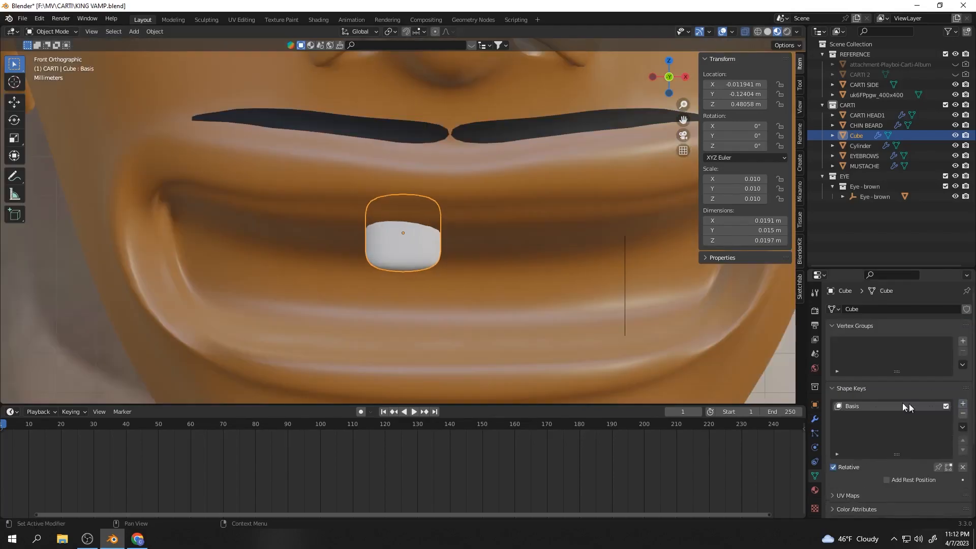
key(Tab)
key(g)
key(z)
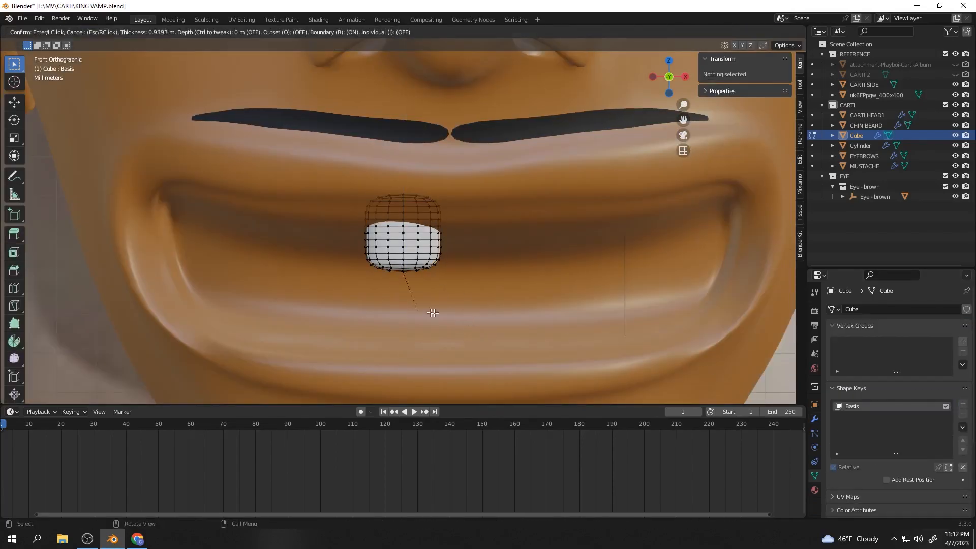
key(Escape)
key(o)
key(g)
key(z)
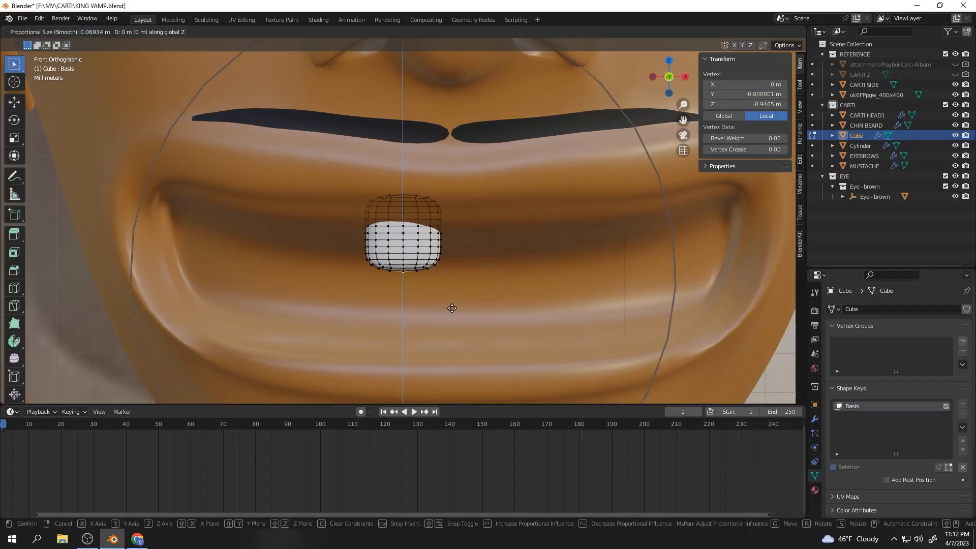
scroll(464, 342, up, 20)
scroll(461, 366, up, 4)
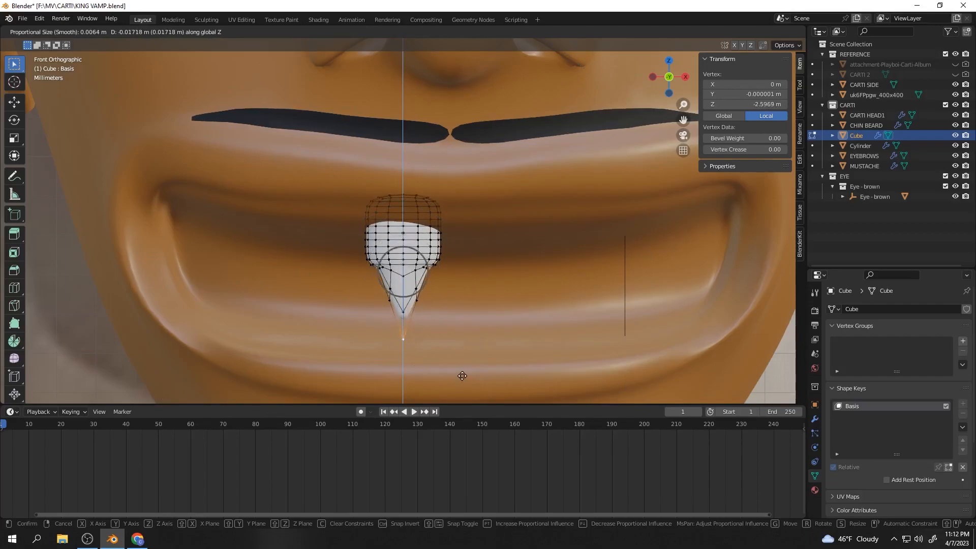
scroll(452, 376, down, 3)
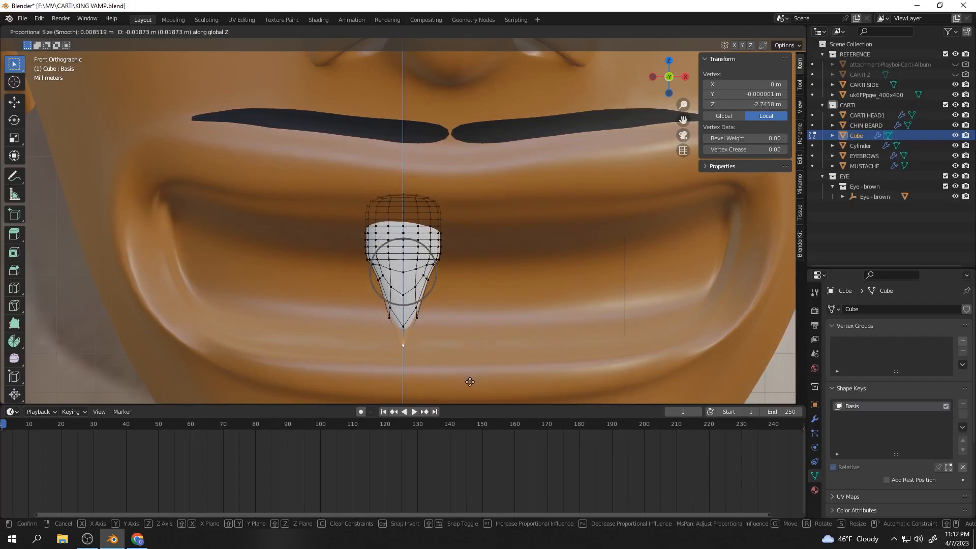
scroll(460, 351, down, 3)
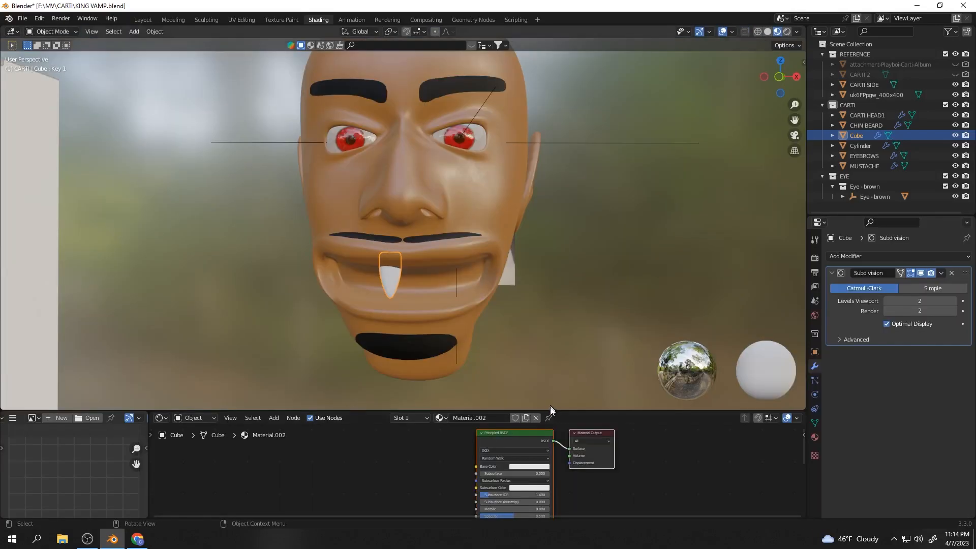
Add a ColorRamp node beside the Principled BSDF in the fang's material.
drag(549, 404, 558, 391)
key(shift+a)
click(322, 411)
key(Return)
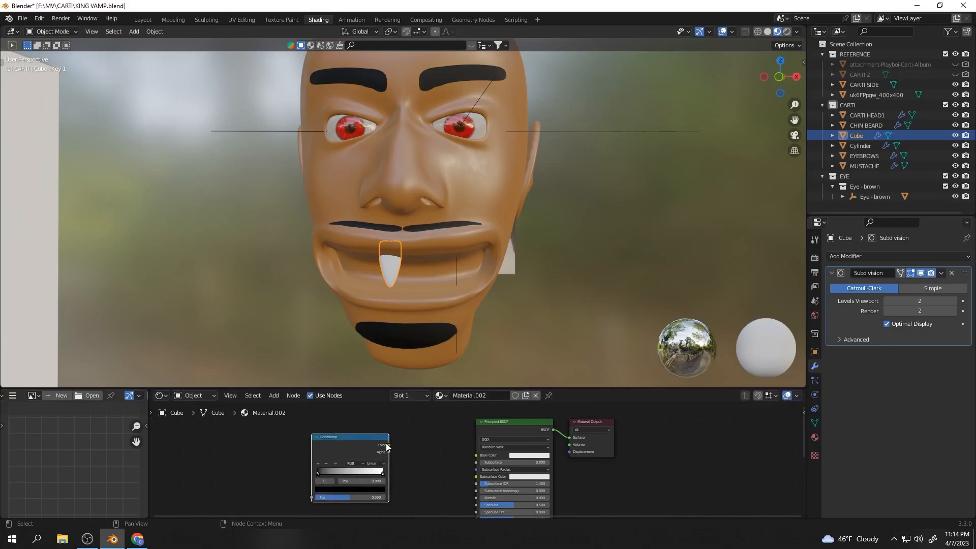
click(321, 489)
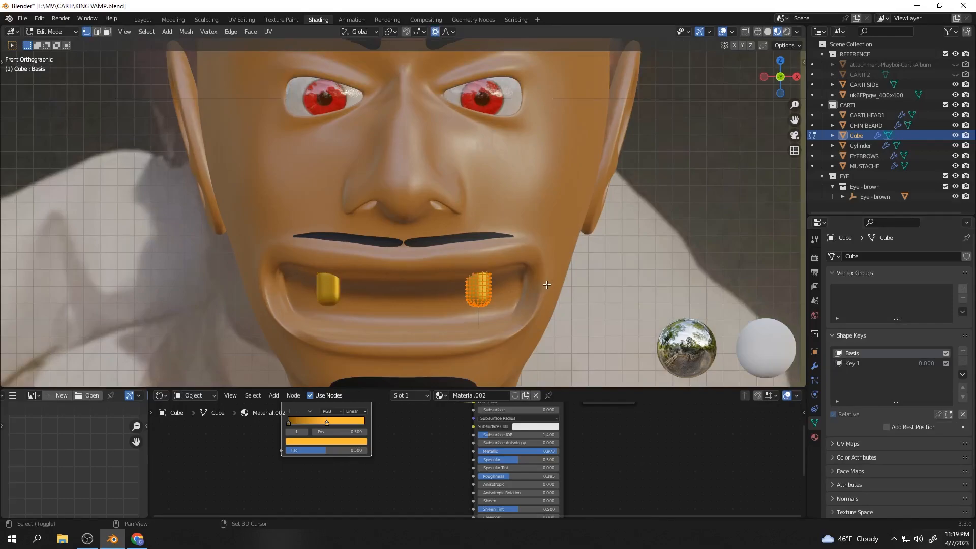
Duplicate the selected gold tooth mesh along the X axis.
key(shift+d)
key(x)
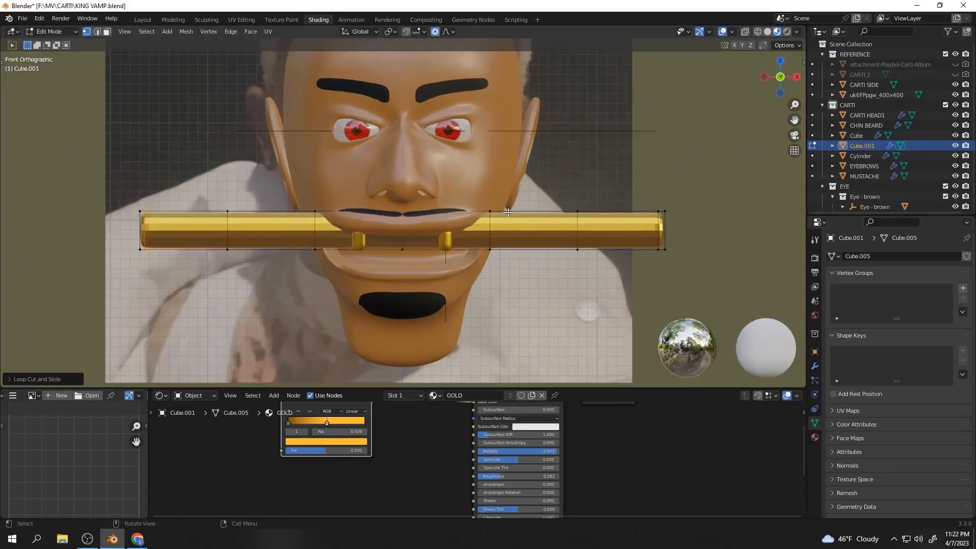
Shorten the gold bar across the mouth by deleting the vertices at its outer end.
click(423, 225)
scroll(299, 203, up, 2)
drag(299, 204, 328, 294)
scroll(176, 235, up, 5)
key(alt+z)
drag(181, 148, 213, 361)
key(x)
click(611, 324)
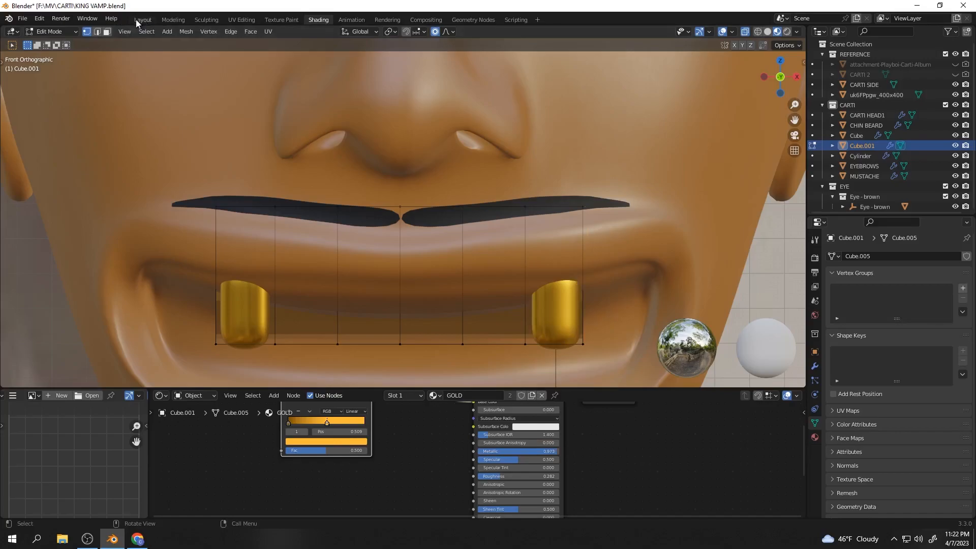
In the Layout workspace, scale the bar's end vertices inward along X to about 0.71 so it fits between the fangs.
click(141, 20)
scroll(477, 183, down, 2)
drag(254, 130, 300, 300)
shift+drag(600, 130, 644, 300)
key(s)
key(x)
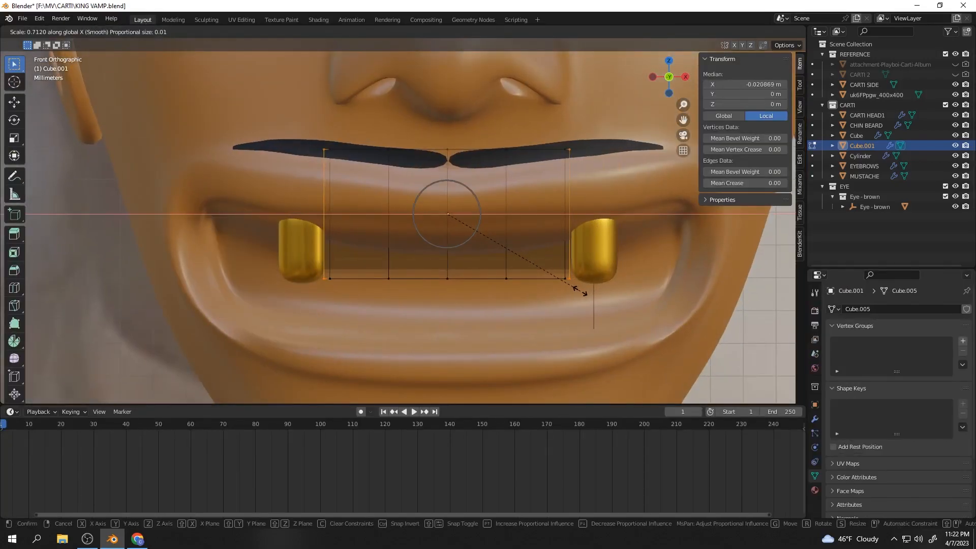
click(576, 291)
Lower the bar's top vertices along the Z axis to a local height of about 0.32 m.
drag(266, 102, 594, 173)
key(g)
key(z)
click(559, 258)
In side view, move the bar's rear vertices forward along Y to about -0.45 m local to thin the bar.
drag(673, 80, 564, 73)
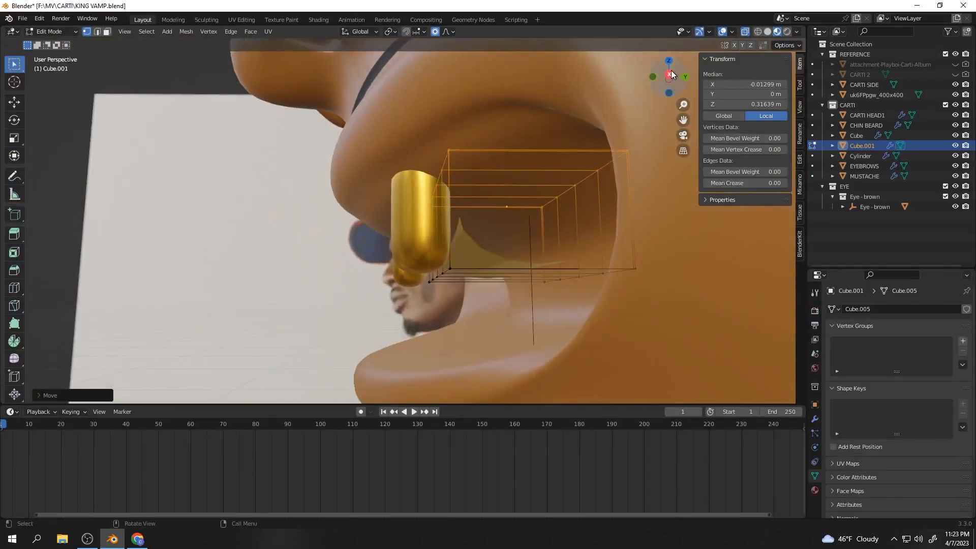
click(674, 80)
drag(529, 166, 625, 312)
key(g)
key(y)
click(425, 306)
mouse_move(419, 306)
middle_down()
mouse_move(500, 300)
mouse_move(416, 309)
middle_up()
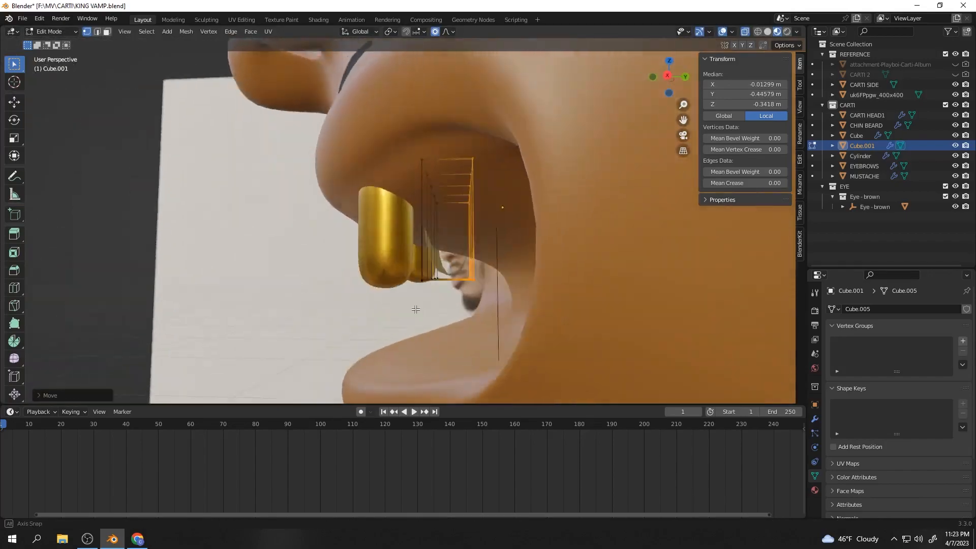
Select the corner vertices at the ends of the gold bar and finish editing the mesh.
click(421, 159)
middle_drag(407, 160, 485, 165)
shift+click(599, 189)
middle_drag(529, 286, 505, 329)
click(323, 195)
shift+click(316, 202)
shift+click(315, 279)
key(Tab)
Shade the gold bar smooth and move it along the Y axis to about -0.11 m, between the fangs.
right_click(350, 261)
click(350, 260)
key(g)
key(y)
click(457, 305)
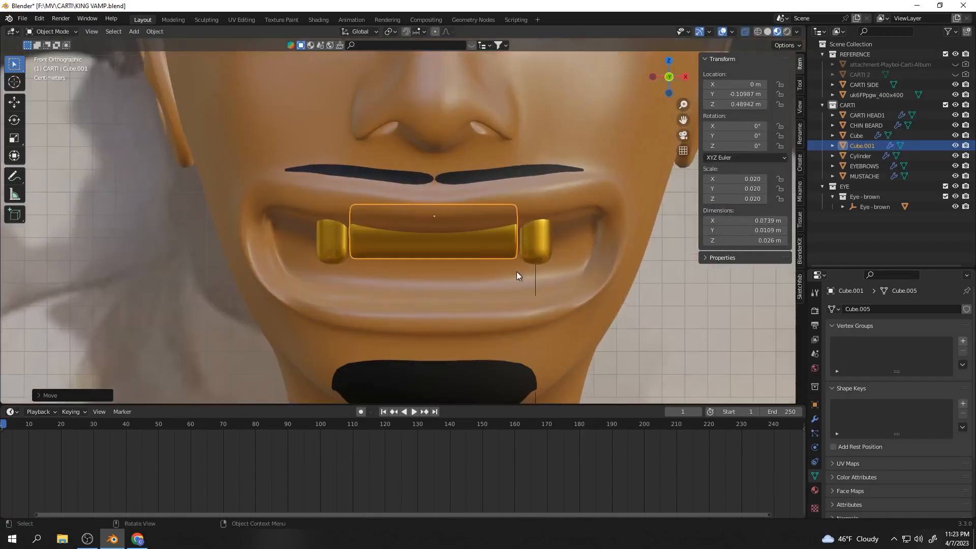
Align the gold bar with the fangs by moving it to about 0.487 m in Z and 0.0004 m in X.
key(g)
key(z)
click(484, 263)
click(484, 264)
click(485, 244)
scroll(488, 218, up, 1)
key(g)
key(x)
click(490, 254)
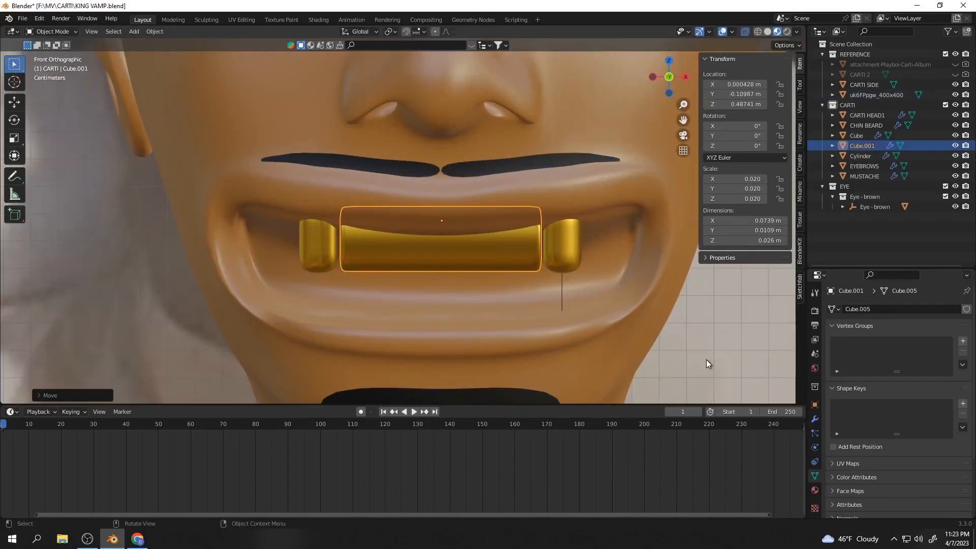
Select the gold fangs and try out a different value for their shape key.
click(704, 361)
scroll(704, 361, down, 2)
click(513, 240)
click(655, 315)
drag(910, 480, 884, 481)
click(514, 246)
Bevel the vertical edge loops of the gold bar into narrow double loops that divide it into separate teeth.
click(435, 251)
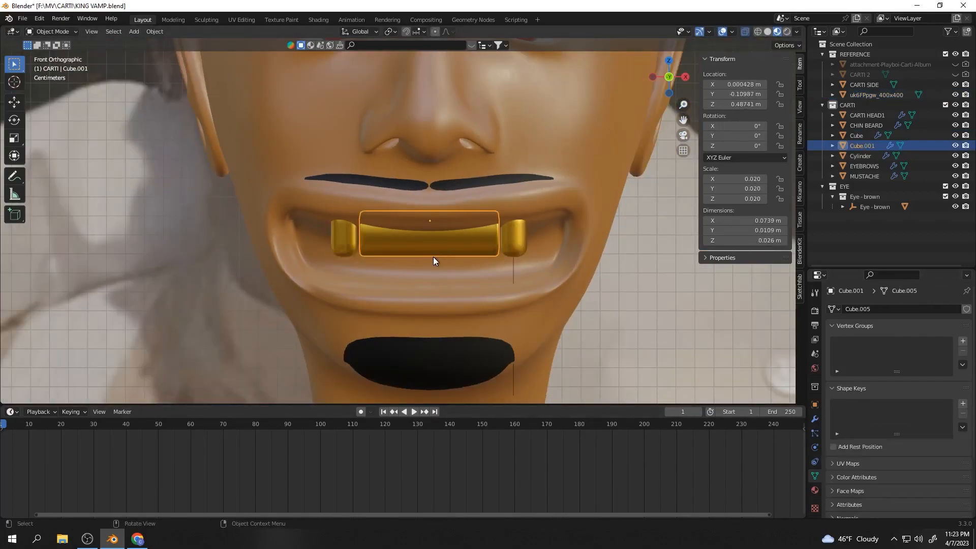
key(Tab)
scroll(409, 297, up, 2)
key(ctrl+b)
scroll(407, 245, up, 1)
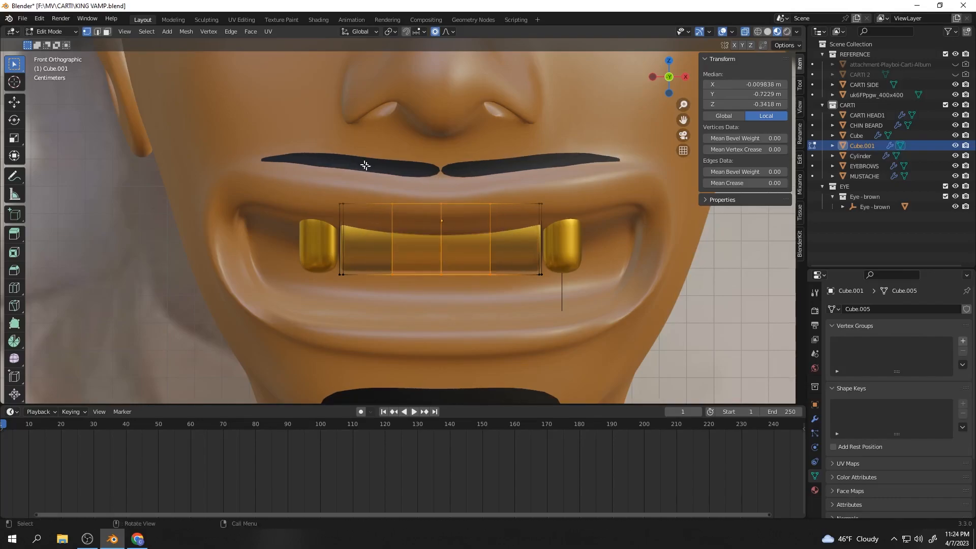
alt+click(394, 264)
scroll(402, 266, up, 1)
key(ctrl+b)
click(405, 266)
alt+click(448, 277)
key(ctrl+b)
click(460, 304)
Select the narrow loops between the teeth and scale them along the Y axis to form grooves.
scroll(407, 277, up, 4)
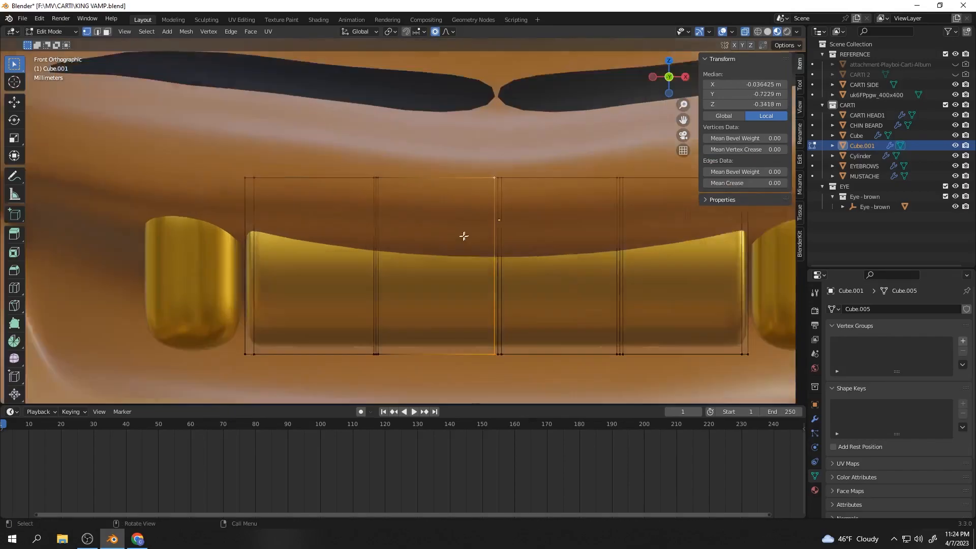
scroll(464, 236, up, 1)
shift+middle_drag(463, 236, 334, 224)
shift+middle_drag(229, 148, 331, 149)
shift+drag(331, 148, 332, 380)
key(s)
key(y)
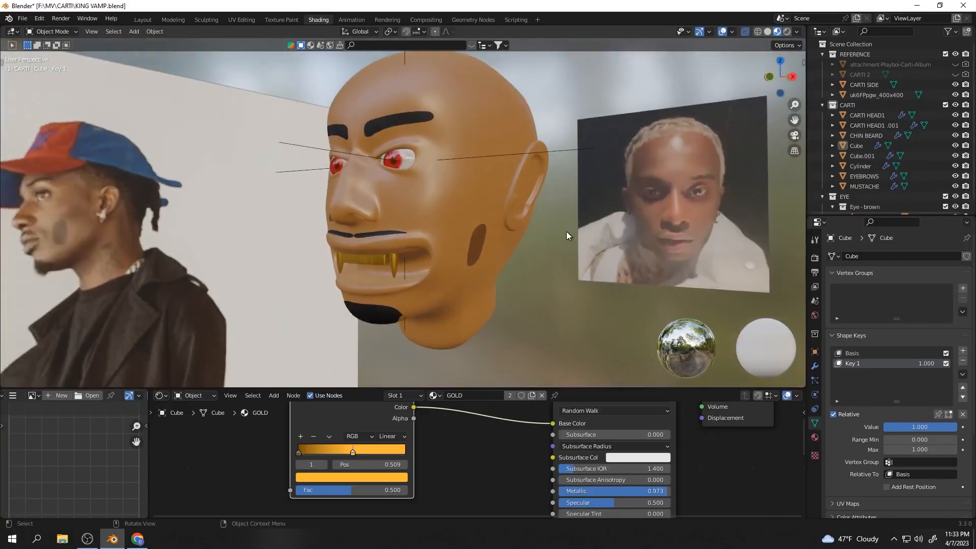
In face selection on the CARTI HEAD1 mesh, select faces along the forehead and temple to outline the hairline.
middle_drag(480, 178, 538, 162)
click(476, 163)
key(Tab)
key(3)
click(453, 235)
ctrl+click(341, 113)
middle_drag(490, 135, 405, 103)
click(413, 99)
shift+click(394, 111)
mouse_move(445, 139)
middle_down()
mouse_move(515, 137)
mouse_move(434, 130)
middle_up()
drag(427, 127, 441, 160)
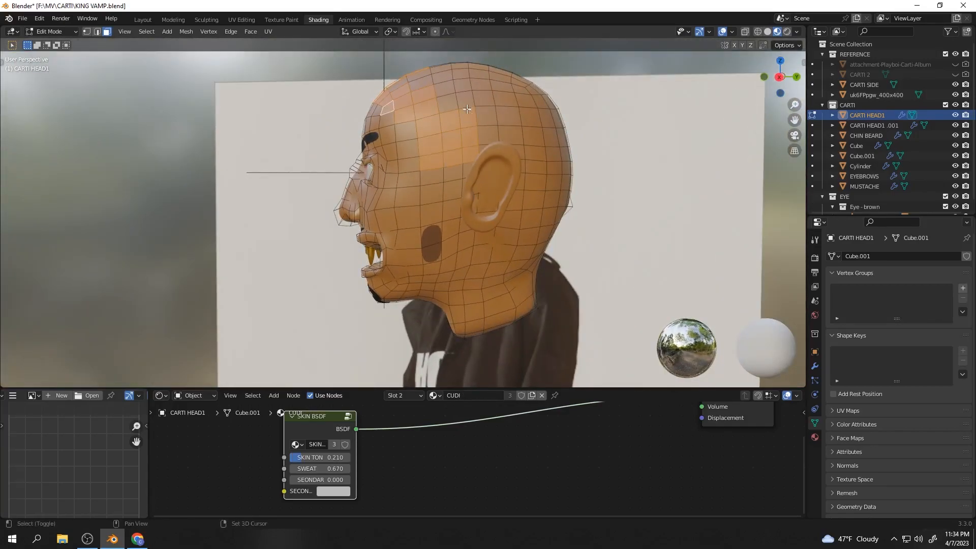
Extend the face selection over the scalp and the back of the head in side view and separate it as its own object.
key(alt+z)
scroll(507, 138, up, 2)
key(KP_3)
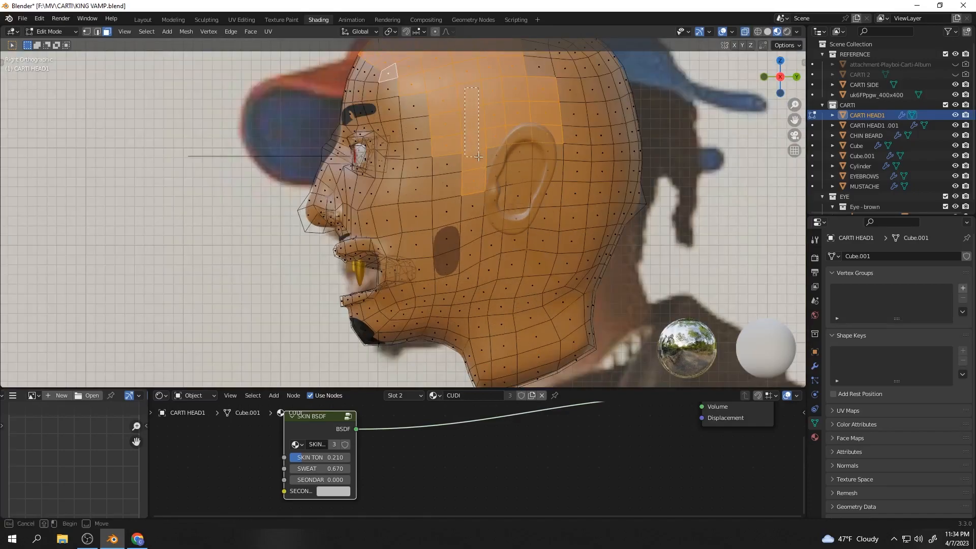
shift+middle_drag(459, 151, 422, 225)
shift+drag(435, 63, 592, 179)
shift+drag(368, 73, 452, 134)
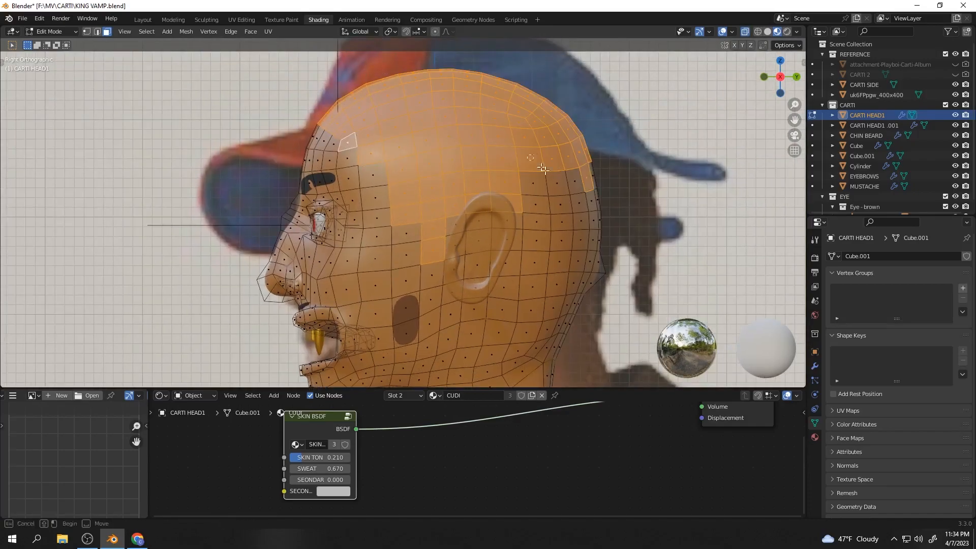
shift+drag(512, 141, 610, 302)
shift+middle_drag(627, 320, 569, 282)
middle_drag(466, 276, 487, 240)
key(p)
click(393, 223)
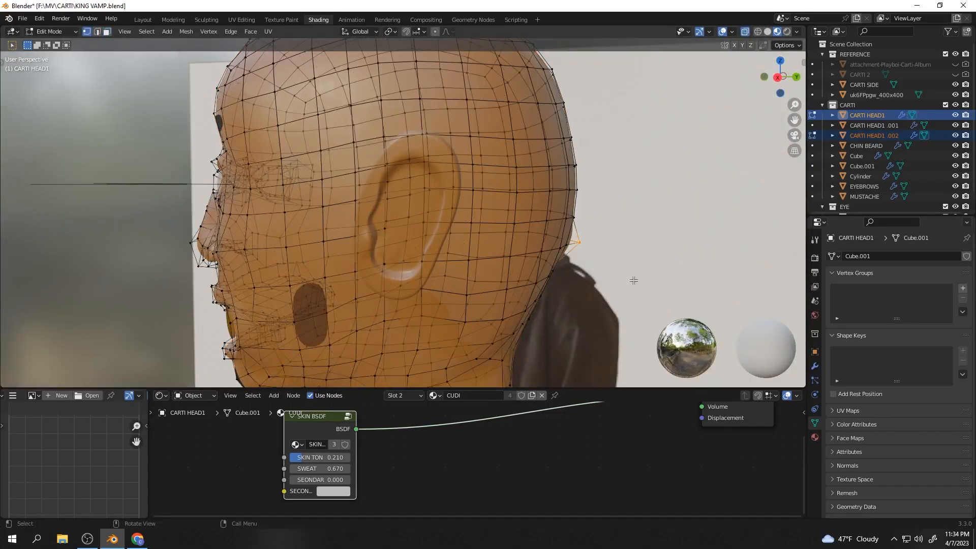
Remove the CUDI.001 skin material from the separated hair object CARTI HEAD1 .002, keeping only the carti hair material.
key(Tab)
middle_drag(623, 283, 694, 284)
scroll(694, 284, down, 2)
click(460, 122)
click(815, 437)
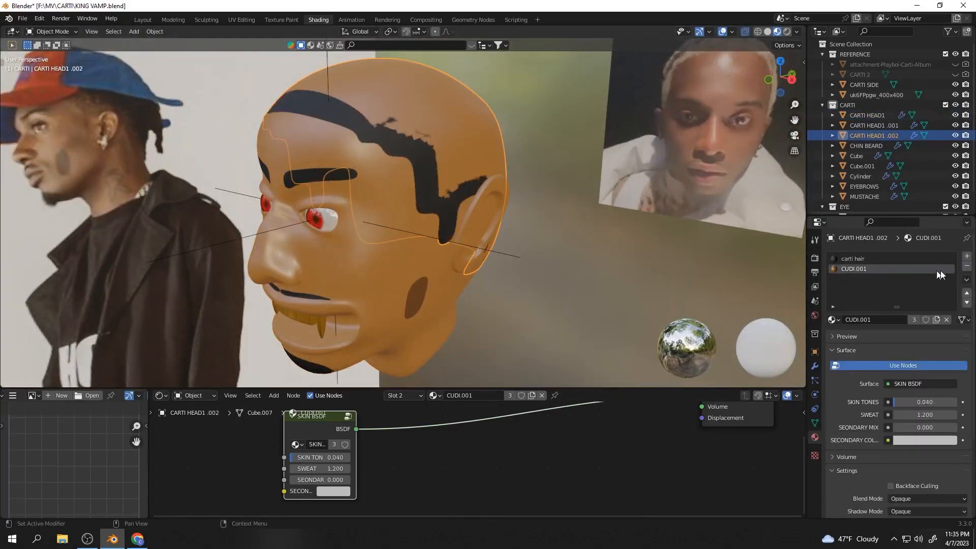
click(965, 267)
Make the hair's own copy of the carti hair material red, with base color saturation 1.000 and value 0.351.
middle_drag(350, 203, 381, 216)
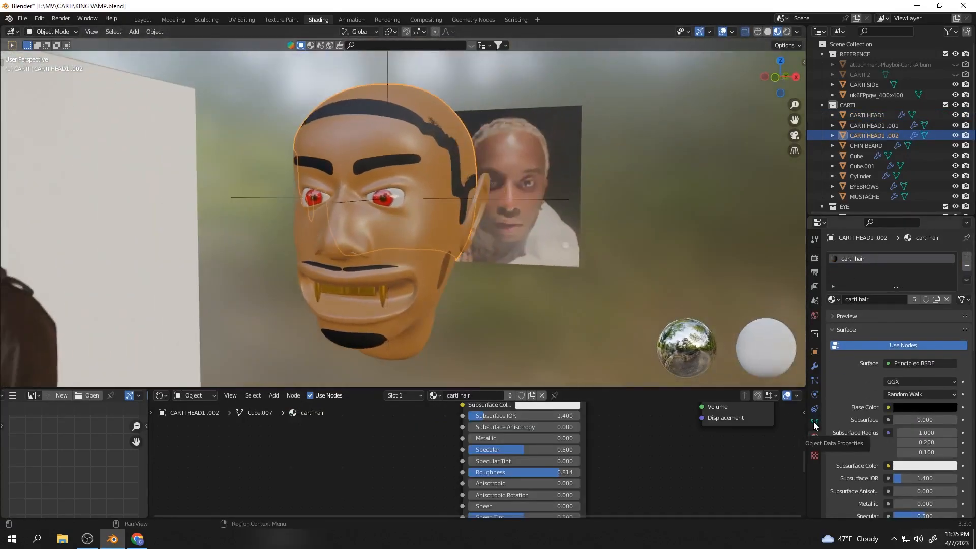
click(908, 409)
drag(948, 331, 948, 295)
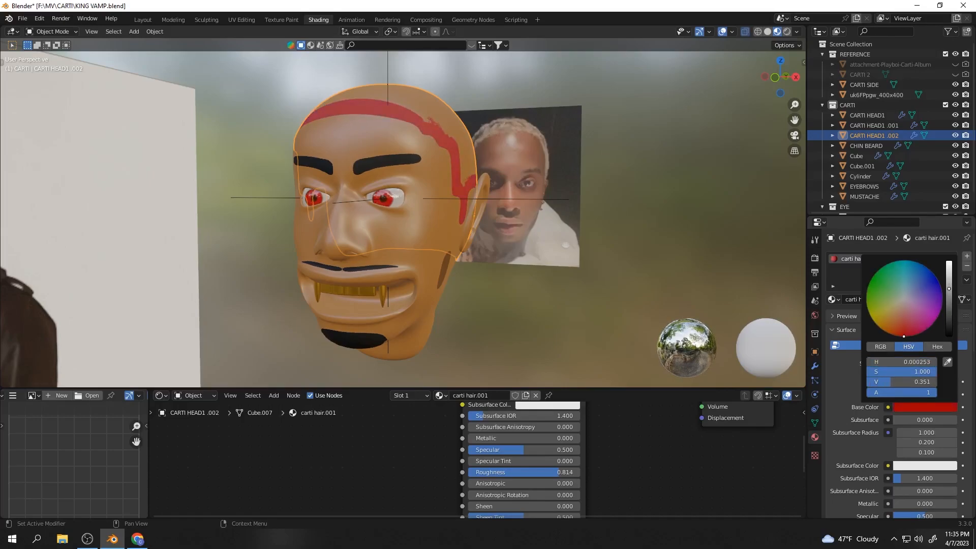
Add a Solidify modifier to the hair object and set its thickness to -0.004 m.
click(815, 366)
click(899, 256)
click(782, 412)
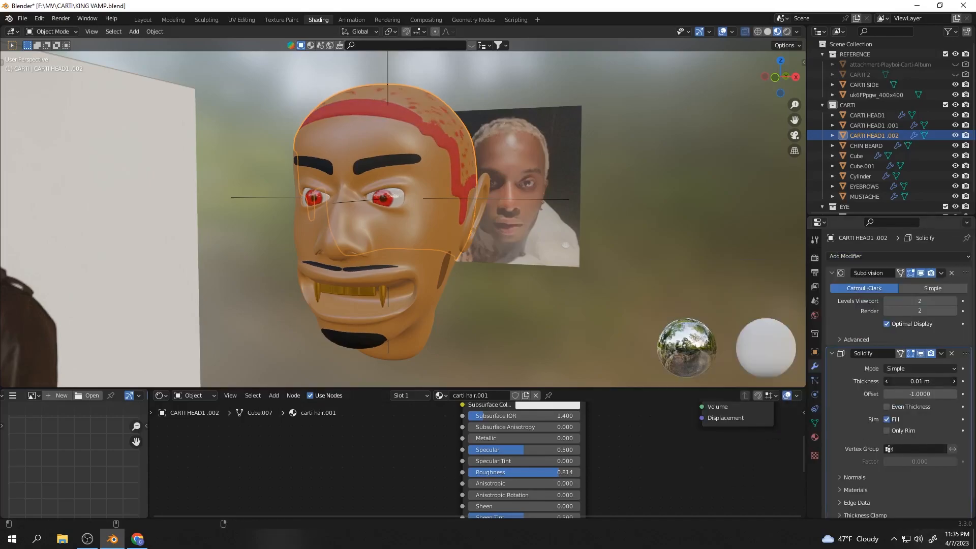
drag(920, 381, 909, 382)
middle_drag(447, 208, 583, 218)
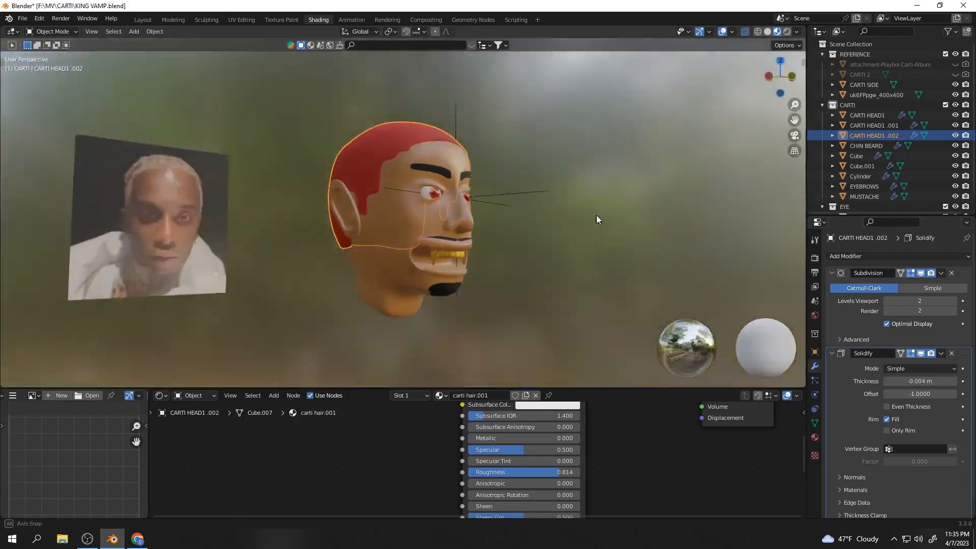
Examine the red hair from both sides of the head and open its mesh for editing at the hairline.
scroll(584, 218, up, 3)
key(Tab)
middle_drag(635, 147, 503, 179)
scroll(503, 179, down, 4)
key(Tab)
middle_drag(618, 178, 432, 197)
scroll(402, 201, up, 4)
key(Tab)
middle_drag(342, 185, 396, 188)
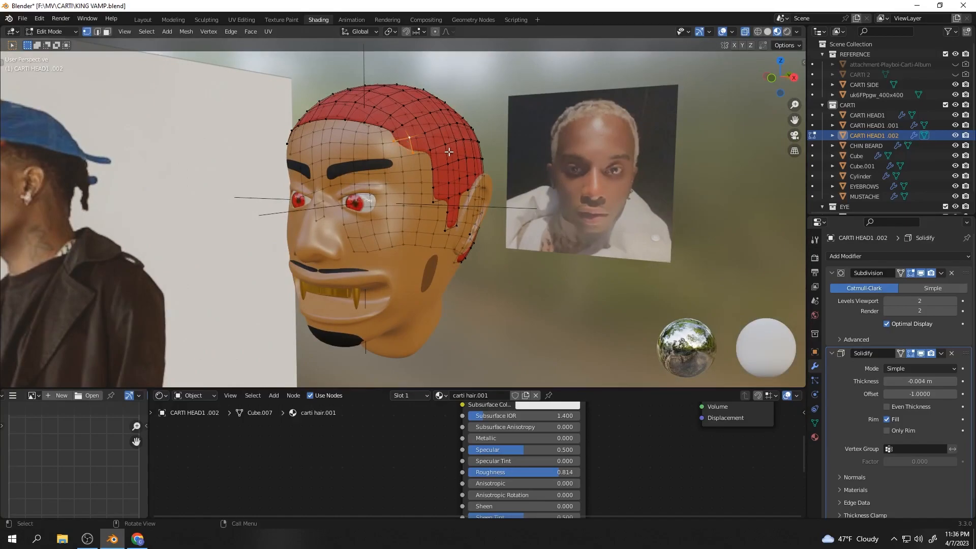
Close the hair mesh's editing, check the head from the front and side, and save the file.
middle_drag(424, 159, 490, 153)
middle_drag(414, 178, 441, 180)
key(Tab)
scroll(488, 178, down, 3)
click(621, 165)
scroll(518, 206, up, 4)
middle_drag(621, 166, 428, 234)
key(ctrl+s)
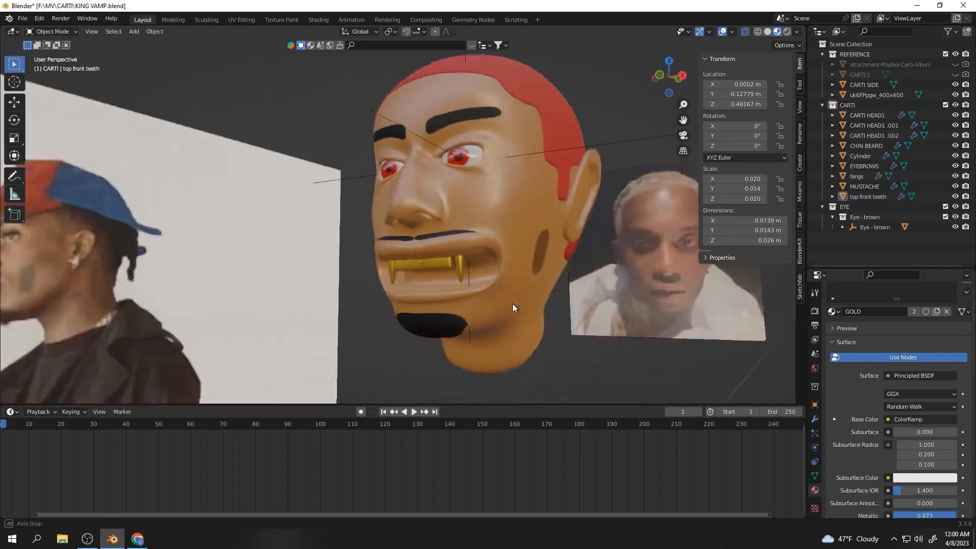
Rename the dark cheek mark object as birth mark and the ear object as ears.
key(F2)
text(birth mark)
key(Return)
click(584, 215)
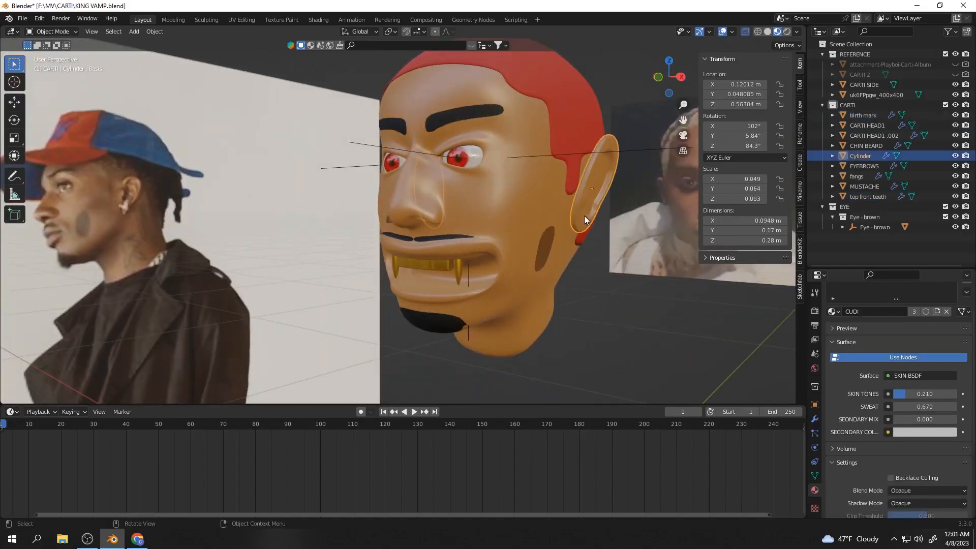
key(F2)
text(ears)
key(Return)
Rename the red hair object CARTI HEAD1 .002 as hair base.
click(559, 166)
text(hair base)
key(Return)
click(436, 322)
middle_drag(396, 214, 483, 246)
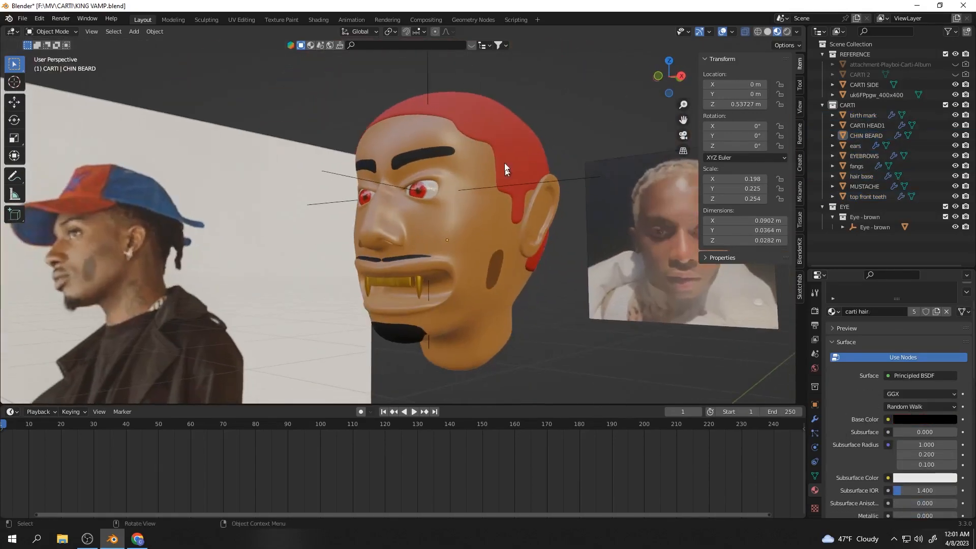
click(529, 153)
Add a cube at the world origin and scale it down to about 0.0425 m.
middle_drag(528, 307, 635, 325)
scroll(430, 320, down, 2)
key(shift+a)
mouse_move(430, 320)
click(489, 94)
key(s)
click(393, 322)
scroll(422, 317, up, 1)
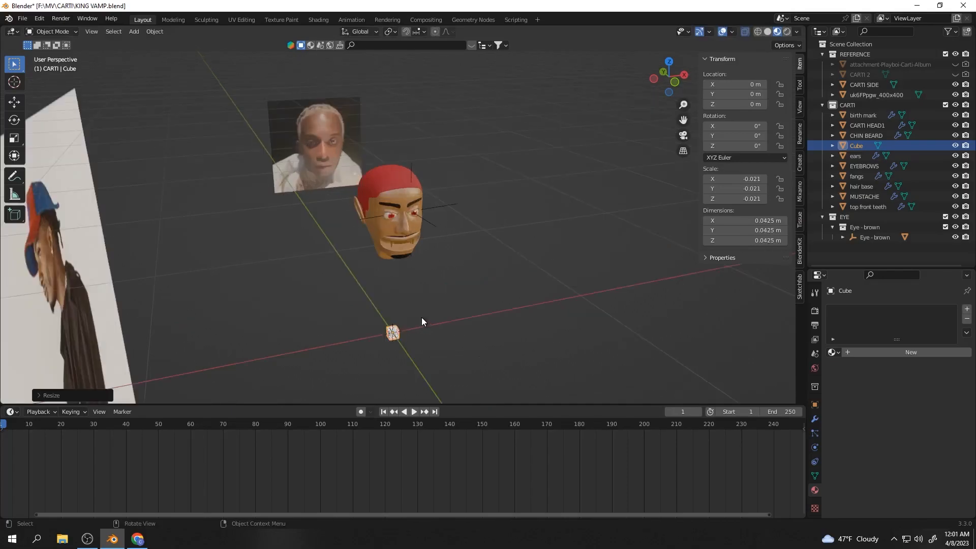
Raise the cube along Z from the front view and stretch its upper vertices upward into a thin post.
key(KP_1)
key(g)
key(z)
click(398, 252)
key(Tab)
drag(345, 196, 400, 241)
key(g)
key(z)
middle_drag(305, 206, 395, 265)
Duplicate the post's geometry along Y into a bundle of parallel strands and show the object's modifiers.
key(a)
key(shift+d)
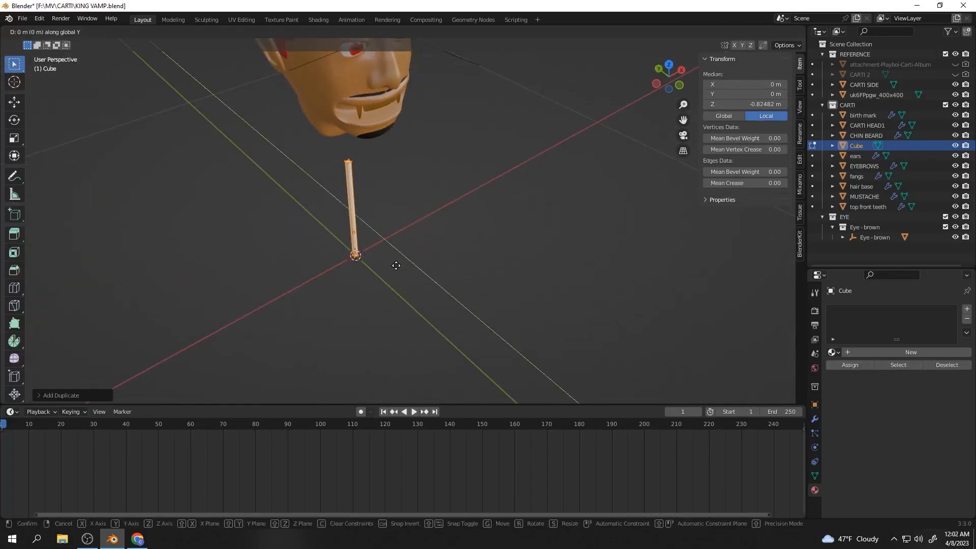
scroll(417, 285, up, 2)
key(Tab)
click(815, 419)
click(863, 309)
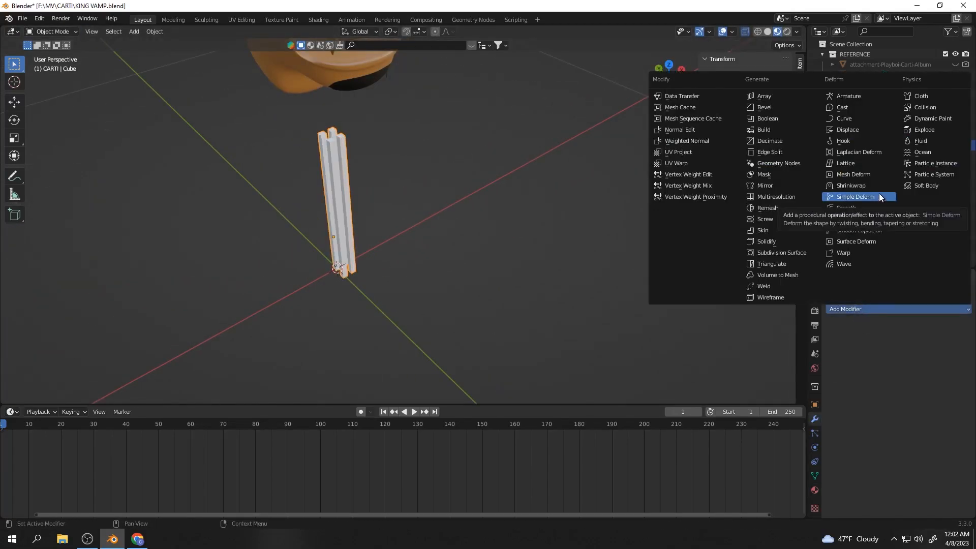
click(859, 253)
click(952, 325)
Add a Simple Deform modifier to the strand bundle and set it to Twist by 83.5° about the Z axis.
click(884, 309)
click(874, 197)
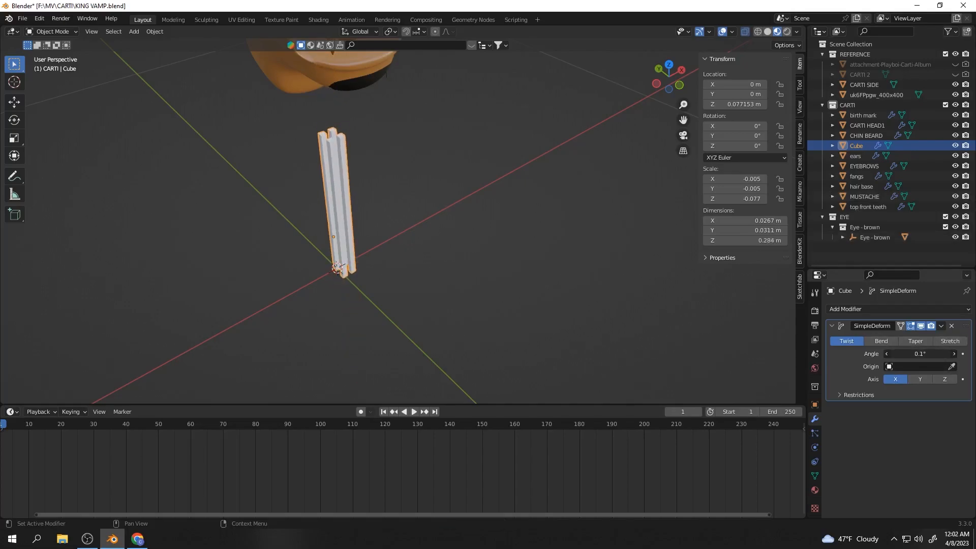
drag(920, 354, 887, 353)
Add a Subdivision modifier to the twisted strands and reset the object's origin.
click(884, 309)
click(804, 256)
middle_drag(376, 224, 412, 211)
right_click(412, 229)
click(412, 238)
right_click(412, 238)
click(490, 285)
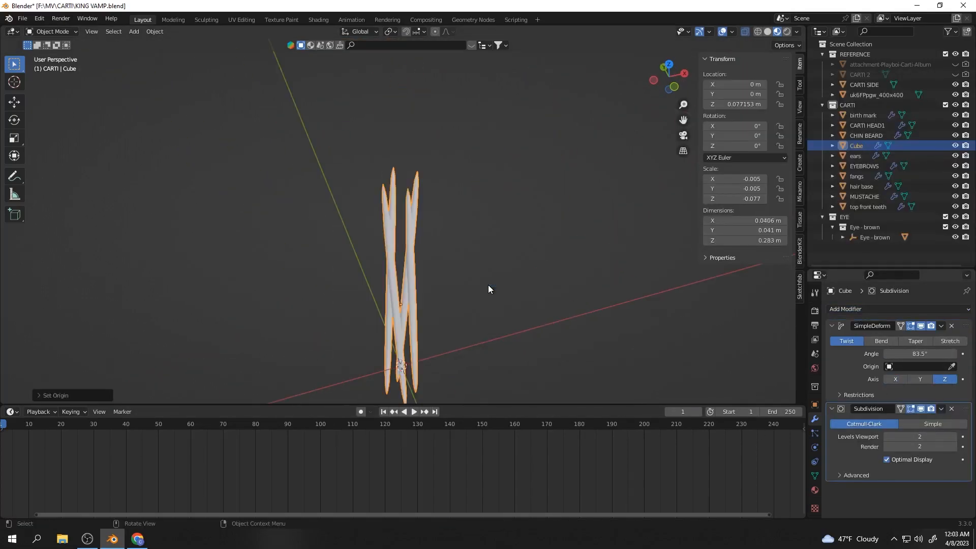
Try the deform modifier's Stretch mode, return it to Twist, and rescale the strand bundle's mesh.
click(949, 341)
click(846, 341)
scroll(443, 298, up, 2)
key(Tab)
key(s)
click(533, 372)
click(672, 87)
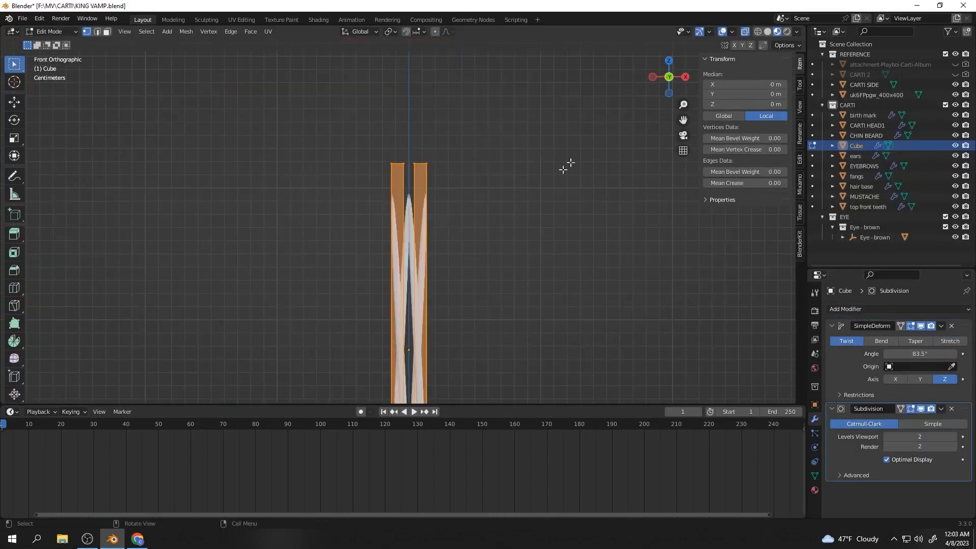
click(669, 93)
drag(422, 198, 510, 279)
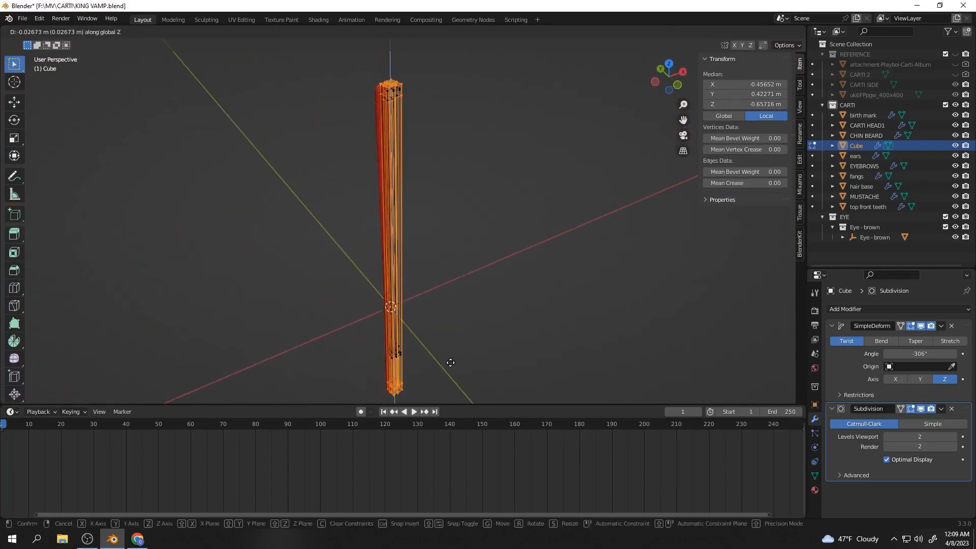
Add an armature scaled to 0.051 at the red strand's lower end and set its viewport display to Stick.
key(KP_Decimal)
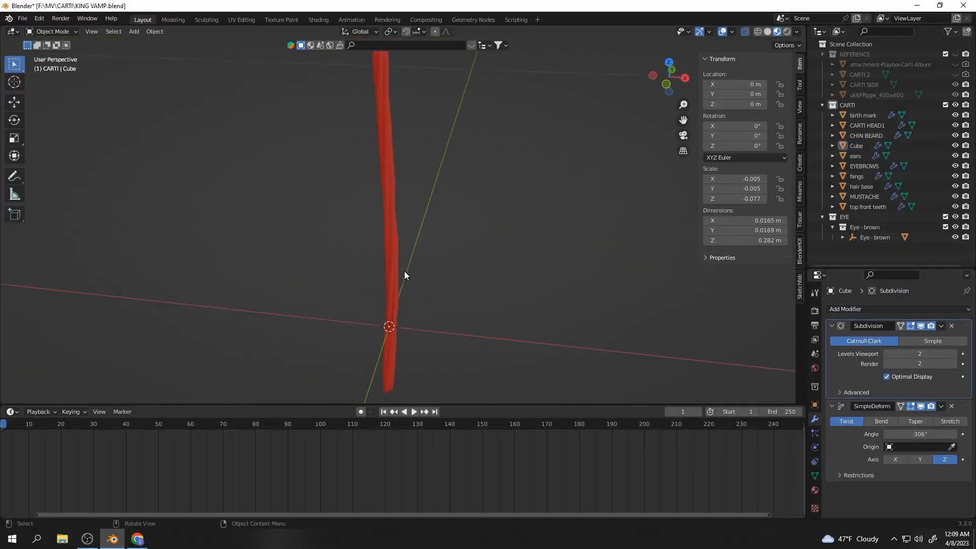
middle_drag(403, 270, 442, 236)
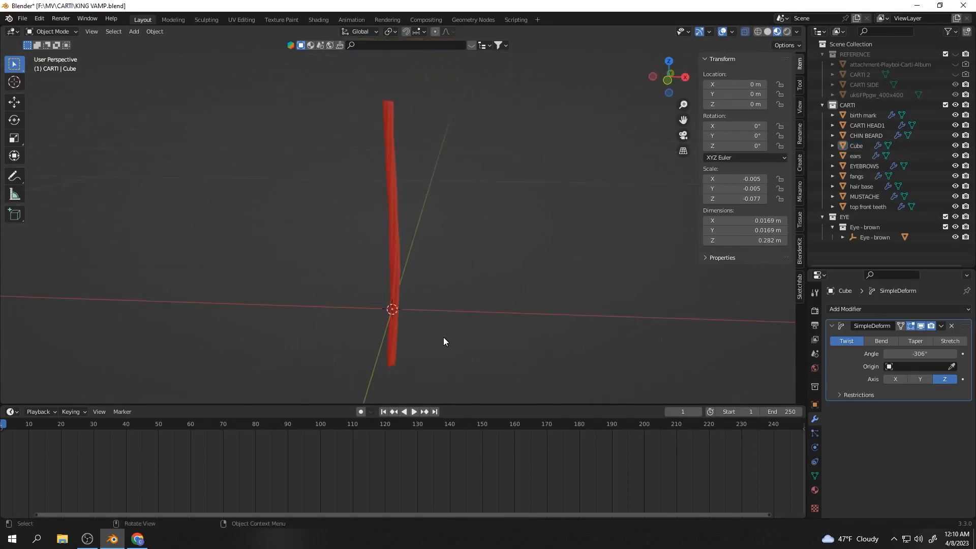
key(shift+a)
click(482, 331)
key(g)
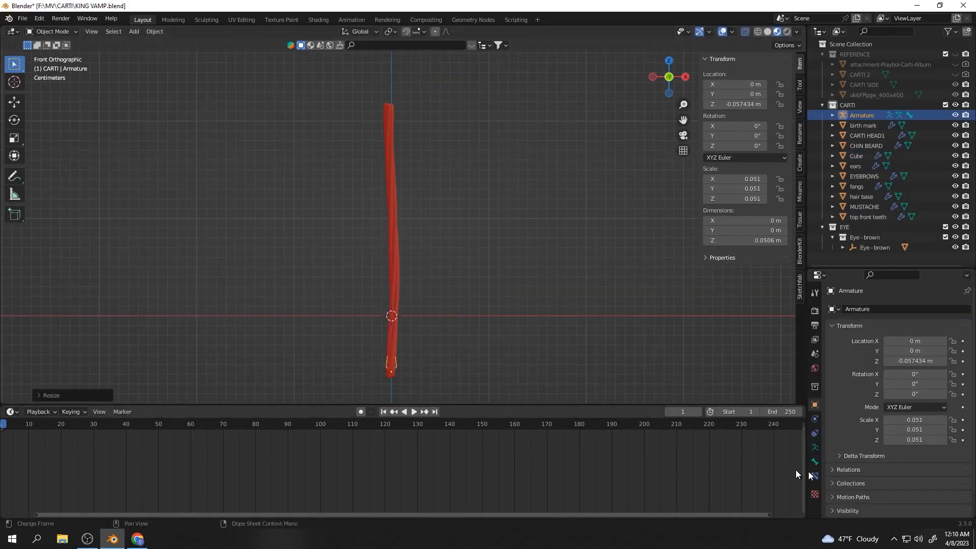
click(814, 446)
scroll(892, 437, down, 2)
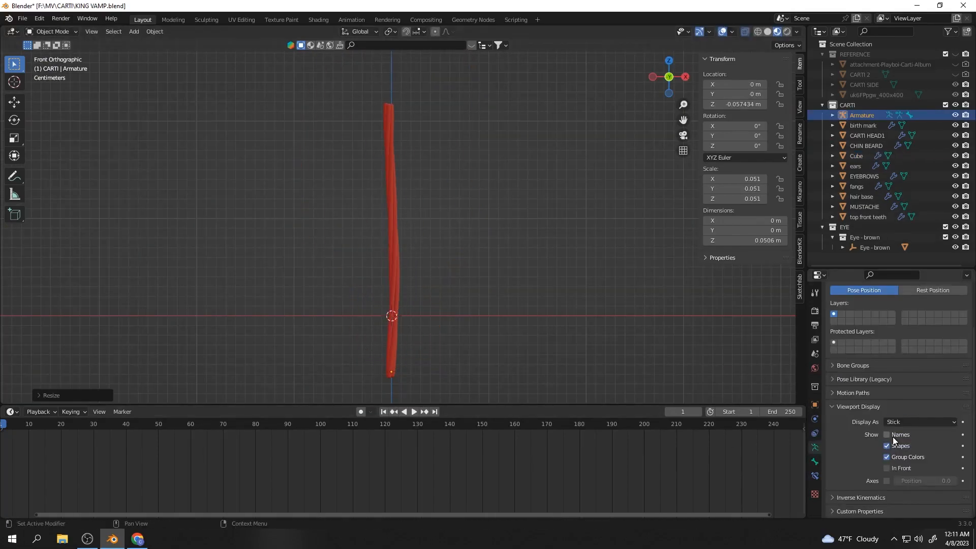
key(g)
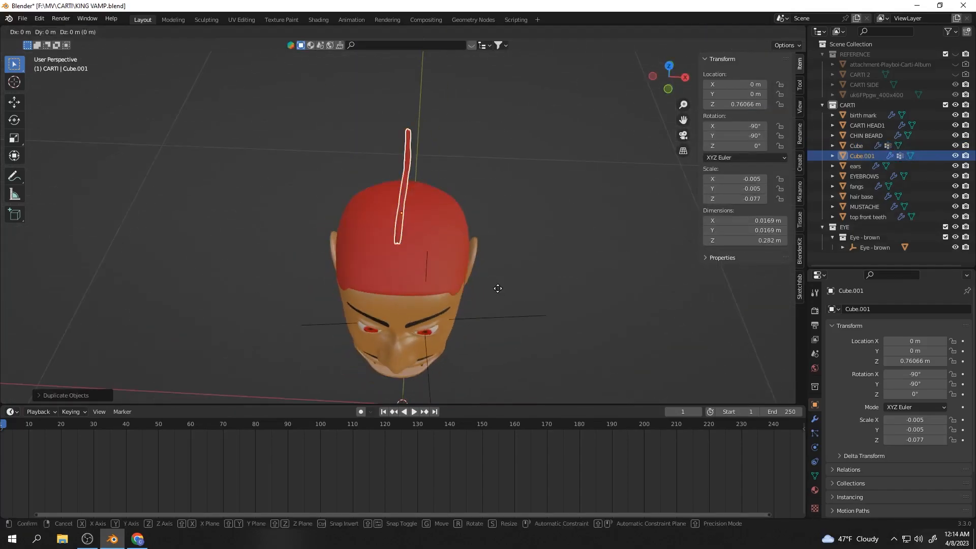
Place the duplicate strand Cube.001 away from the head and apply the modifiers of the original Cube strand.
middle_drag(496, 285, 584, 244)
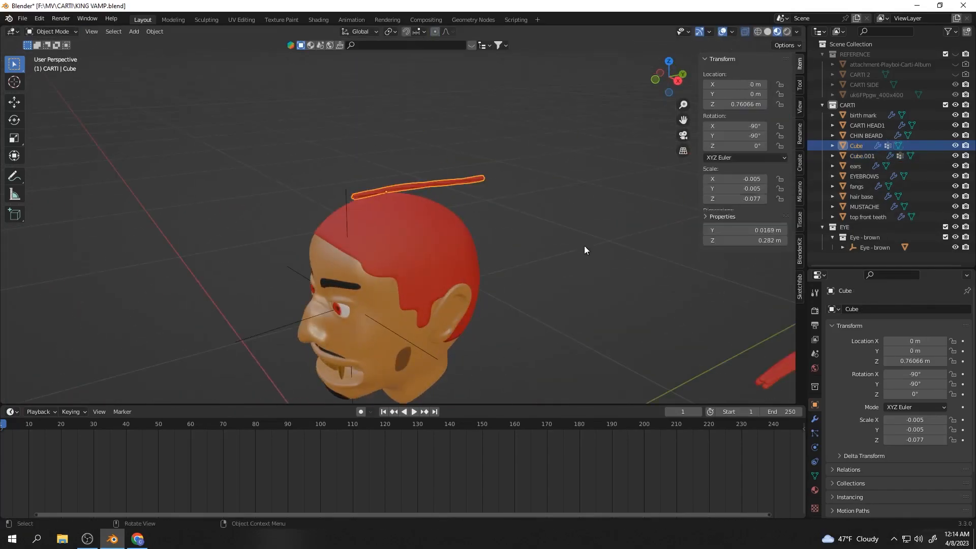
click(814, 418)
key(ctrl+a)
key(ctrl+a)
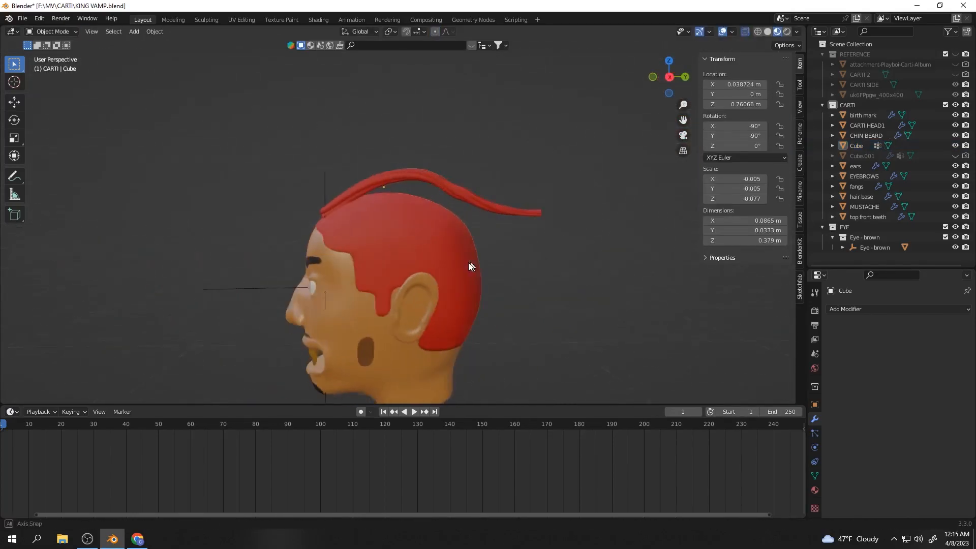
Add a Shrinkwrap modifier to the bent Cube strand above the head.
click(899, 308)
click(846, 187)
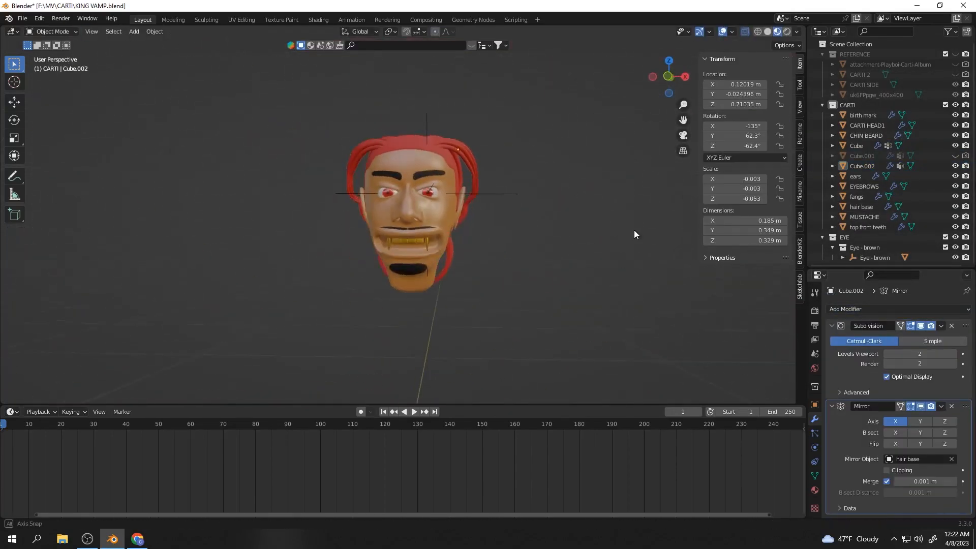
Try to rotate and move the mirrored strand Cube.003 toward the middle of the head, and undo the last changes.
middle_drag(634, 233, 639, 110)
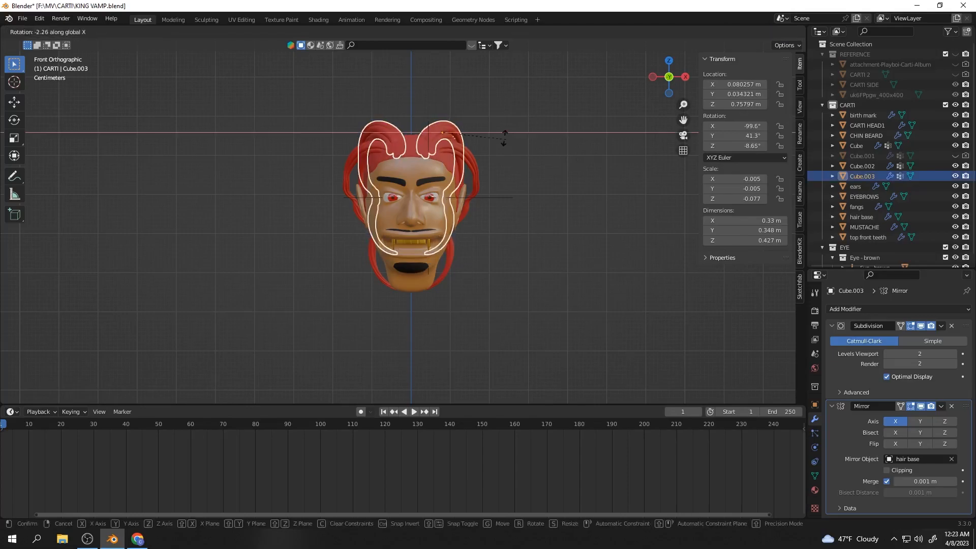
click(452, 155)
scroll(453, 156, up, 2)
key(g)
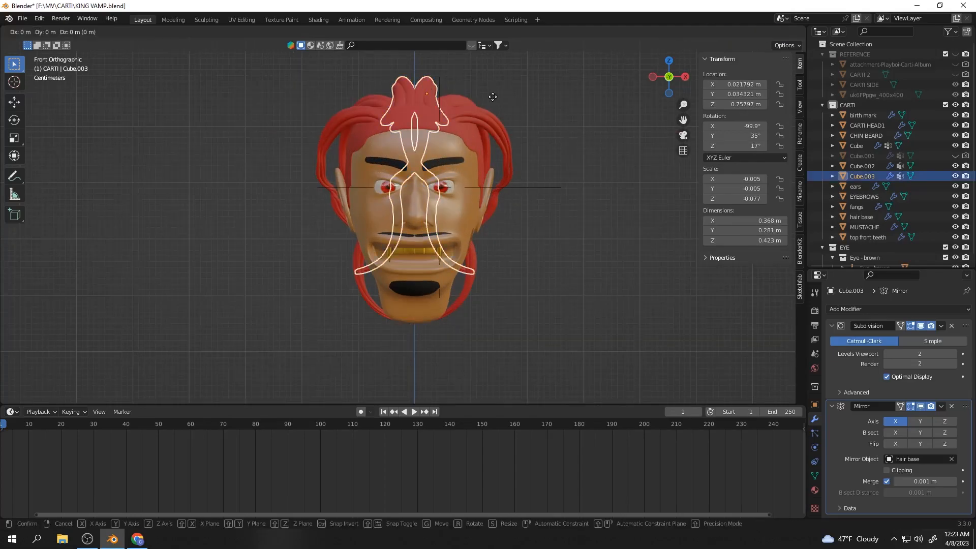
key(ctrl+z)
key(ctrl+z)
Rotate the hair strand about Z and reposition it along the crown, checking the fit around the head.
middle_drag(538, 136, 470, 165)
click(413, 197)
key(r)
key(z)
click(526, 149)
click(465, 163)
click(578, 176)
scroll(601, 175, up, 2)
middle_drag(578, 175, 454, 205)
click(601, 174)
scroll(601, 174, down, 2)
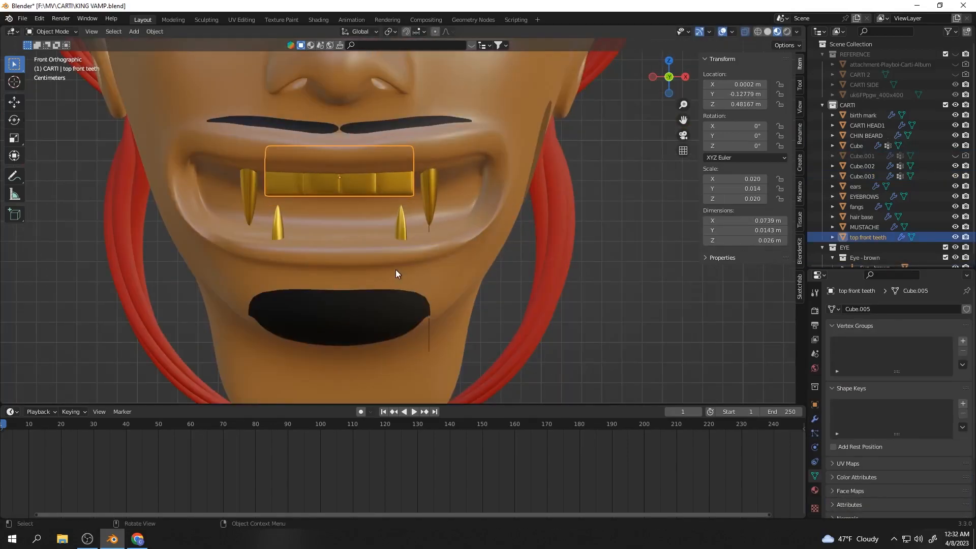
Duplicate the gold top front teeth, scale the copy down and lower it between the bottom fangs.
key(shift+d)
click(437, 297)
key(s)
click(453, 314)
key(g)
key(z)
click(401, 228)
click(366, 236)
key(g)
key(z)
click(410, 246)
Duplicate the top front teeth's geometry within its mesh and shift the copy sideways along X.
middle_drag(410, 246, 416, 315)
click(348, 318)
key(Tab)
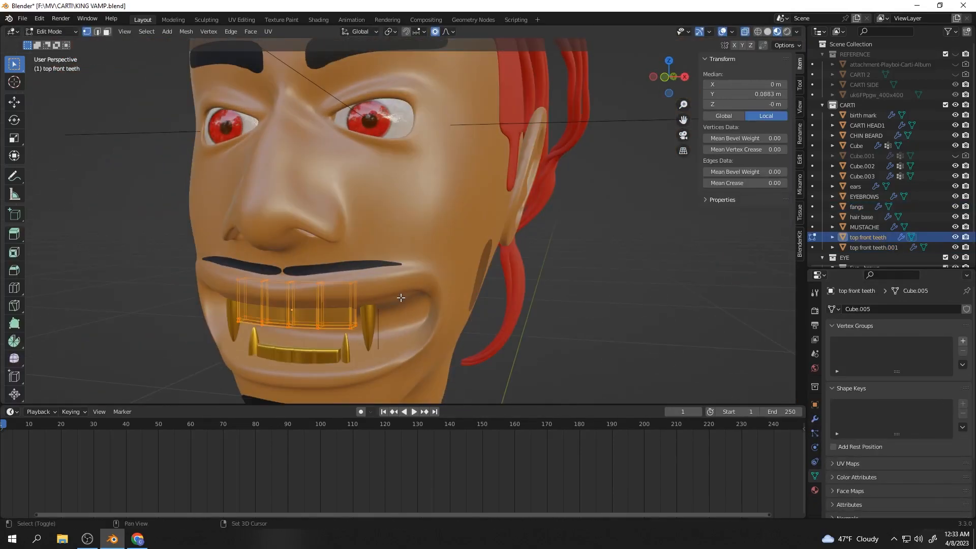
key(shift+d)
key(x)
click(663, 80)
Move the duplicated teeth geometry back along Y into the mouth and check it from the front.
key(g)
key(y)
middle_drag(467, 398, 486, 329)
key(g)
key(y)
click(396, 322)
key(Tab)
click(669, 77)
click(517, 282)
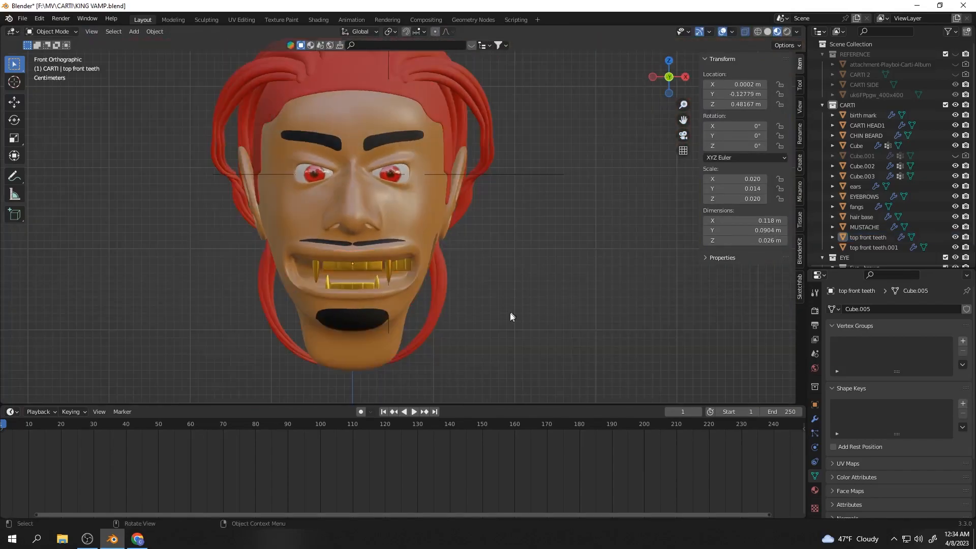
Rotate the duplicated teeth geometry to run back along the side of the mouth, behind the upper fang.
scroll(517, 281, up, 3)
key(Tab)
key(r)
click(516, 308)
scroll(493, 351, up, 2)
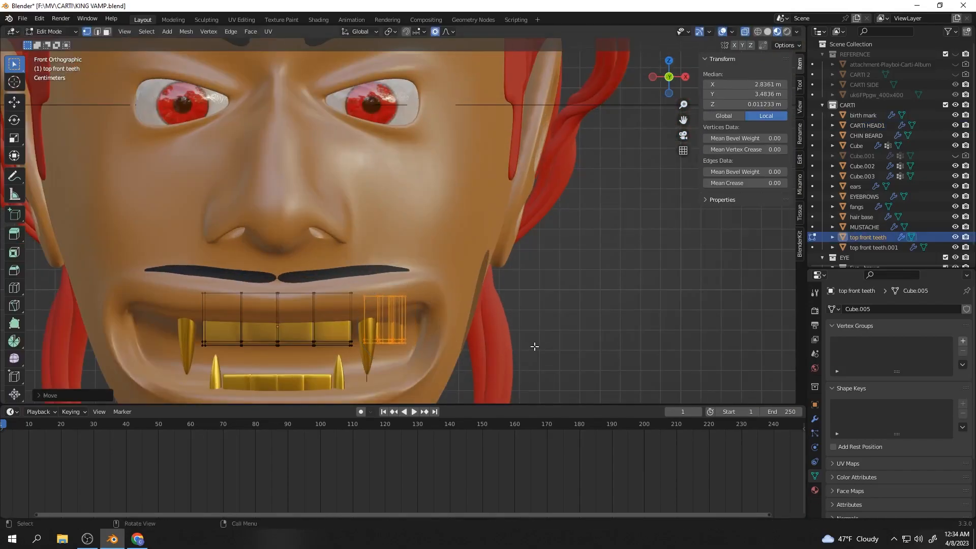
click(525, 367)
Reposition the side teeth under the upper lip and check their placement from the side of the face.
scroll(483, 356, down, 3)
key(g)
click(440, 348)
key(Tab)
middle_drag(440, 349, 309, 315)
scroll(309, 315, up, 4)
key(Tab)
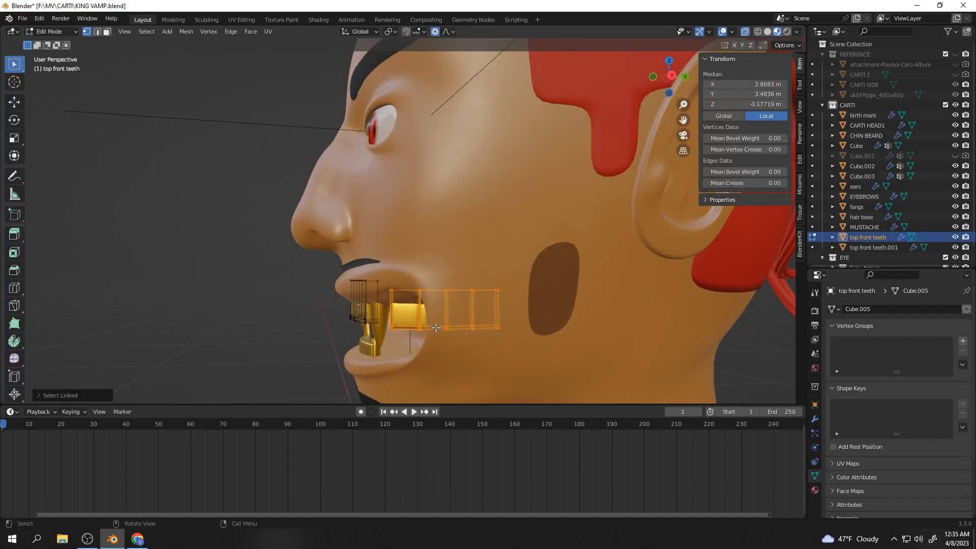
Close the teeth mesh's editing, show its materials and examine the mouth from several angles.
key(Tab)
click(814, 490)
scroll(400, 270, down, 5)
middle_drag(470, 318, 525, 280)
scroll(398, 300, up, 5)
scroll(398, 300, down, 8)
Name the forked tongue's material TONGUE and change its base color to bright pinkish red.
middle_drag(398, 300, 522, 162)
text(TONGUE)
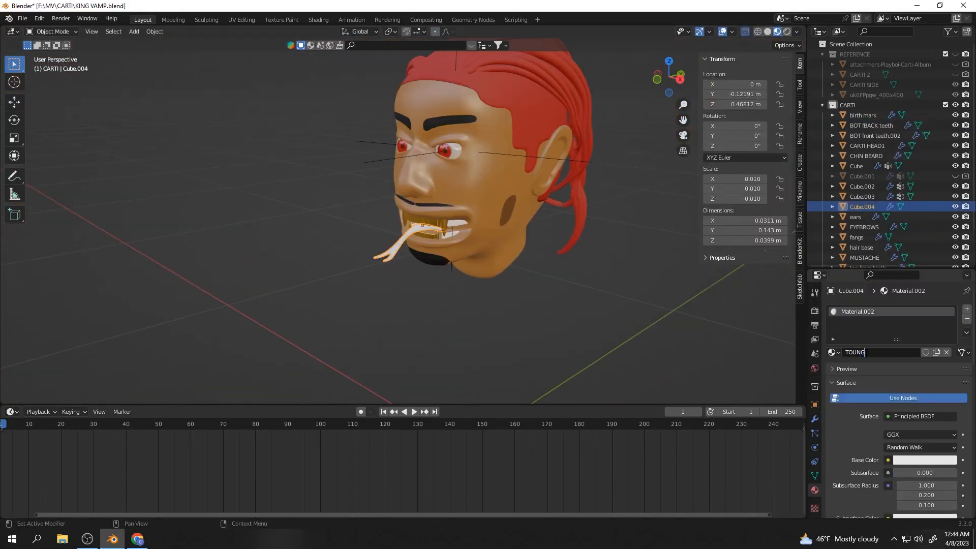
key(Return)
click(924, 460)
click(894, 381)
Examine the forked tongue and its mesh up close from the side of the mouth.
middle_drag(275, 254, 459, 258)
scroll(391, 272, up, 5)
scroll(392, 272, down, 4)
scroll(535, 277, down, 4)
key(Delete)
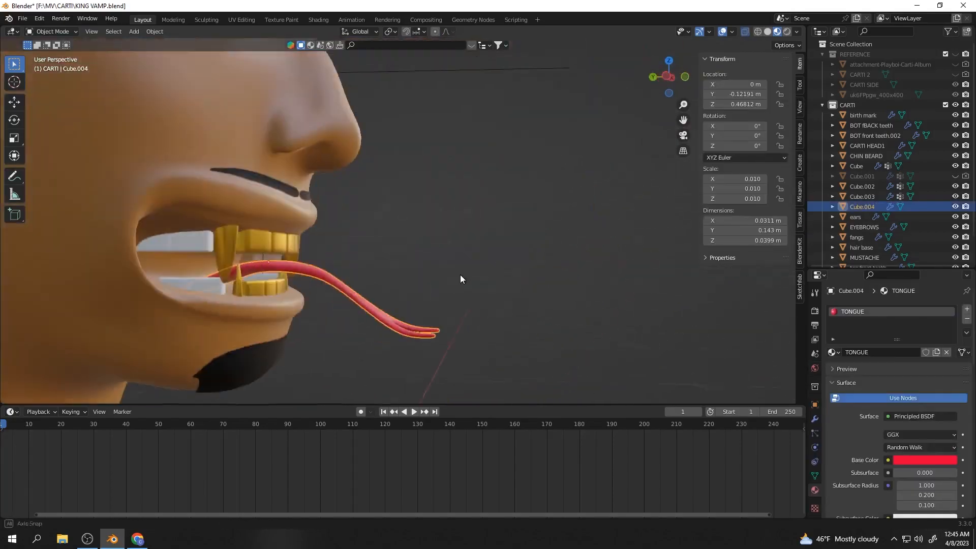
key(Tab)
middle_drag(459, 277, 387, 305)
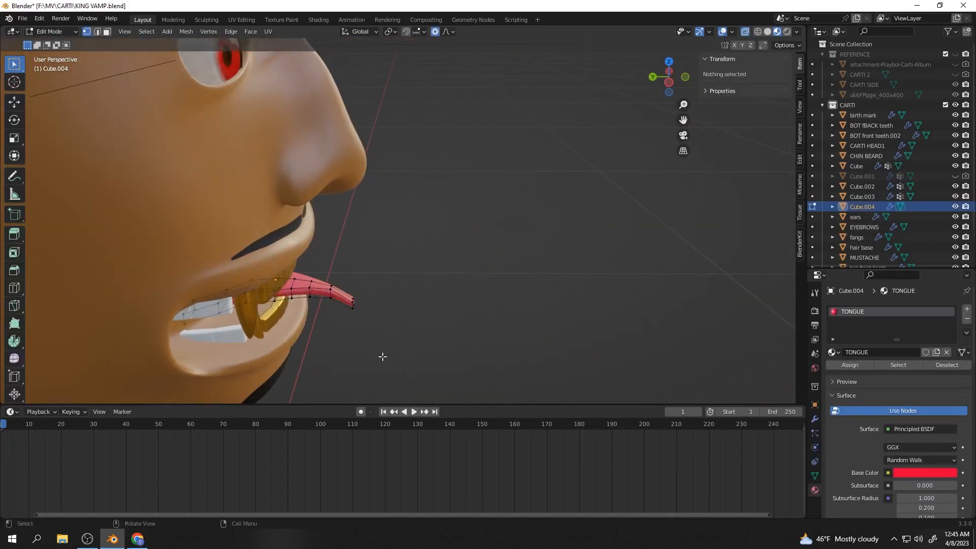
key(Tab)
Deselect the tongue and examine the head from another angle with the viewport overlays toggled.
scroll(294, 318, down, 8)
click(490, 244)
middle_drag(489, 244, 396, 340)
scroll(447, 227, down, 2)
key(shift+alt+z)
click(328, 286)
click(722, 32)
Rotate the ear's vertices by about 38° in top view, using smooth proportional editing on shape key Key 1.
key(Tab)
scroll(457, 346, up, 3)
middle_drag(488, 350, 442, 393)
click(472, 377)
key(Tab)
scroll(471, 377, down, 3)
middle_drag(687, 264, 447, 239)
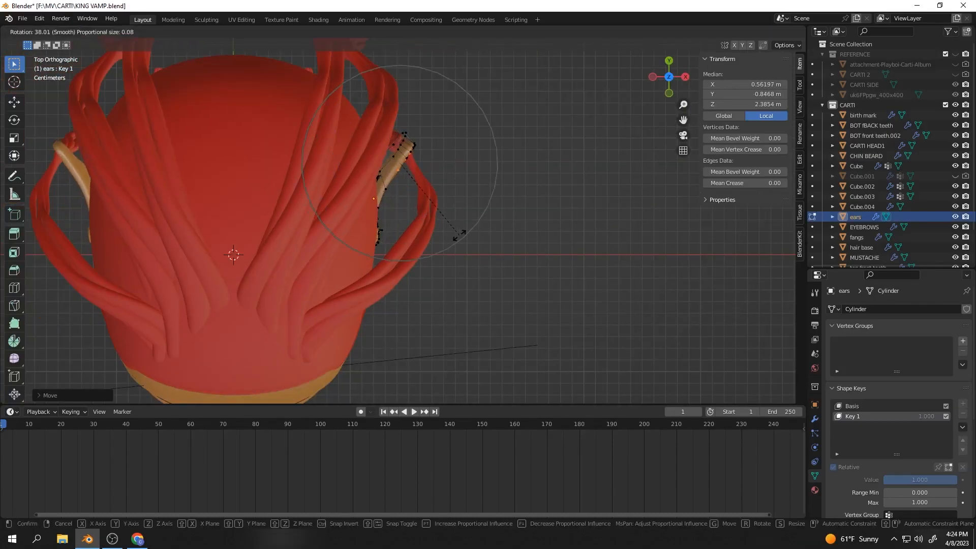
click(460, 236)
Finish editing the ears and check their shape from around the head and from the front.
middle_drag(459, 235, 480, 157)
key(Tab)
scroll(472, 204, down, 3)
middle_drag(396, 244, 464, 261)
click(464, 261)
key(KP_1)
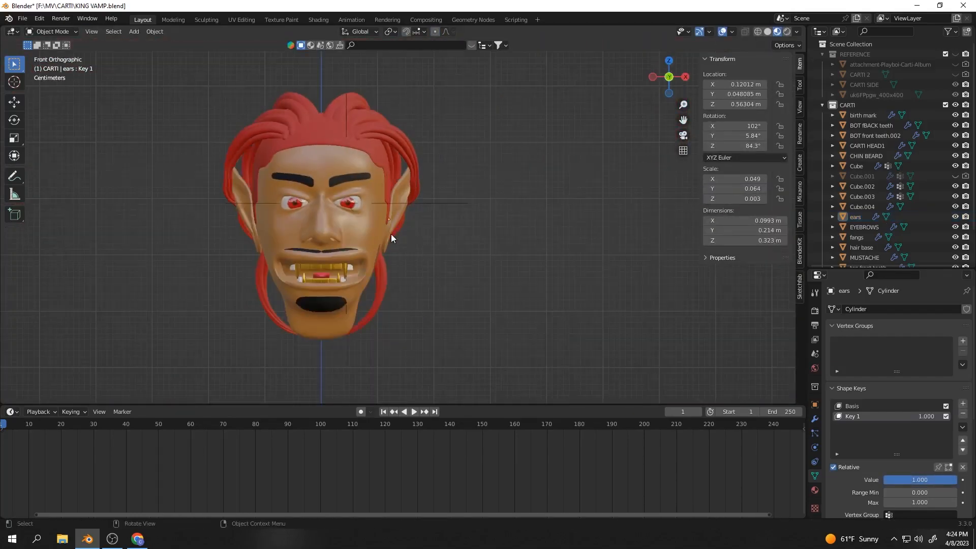